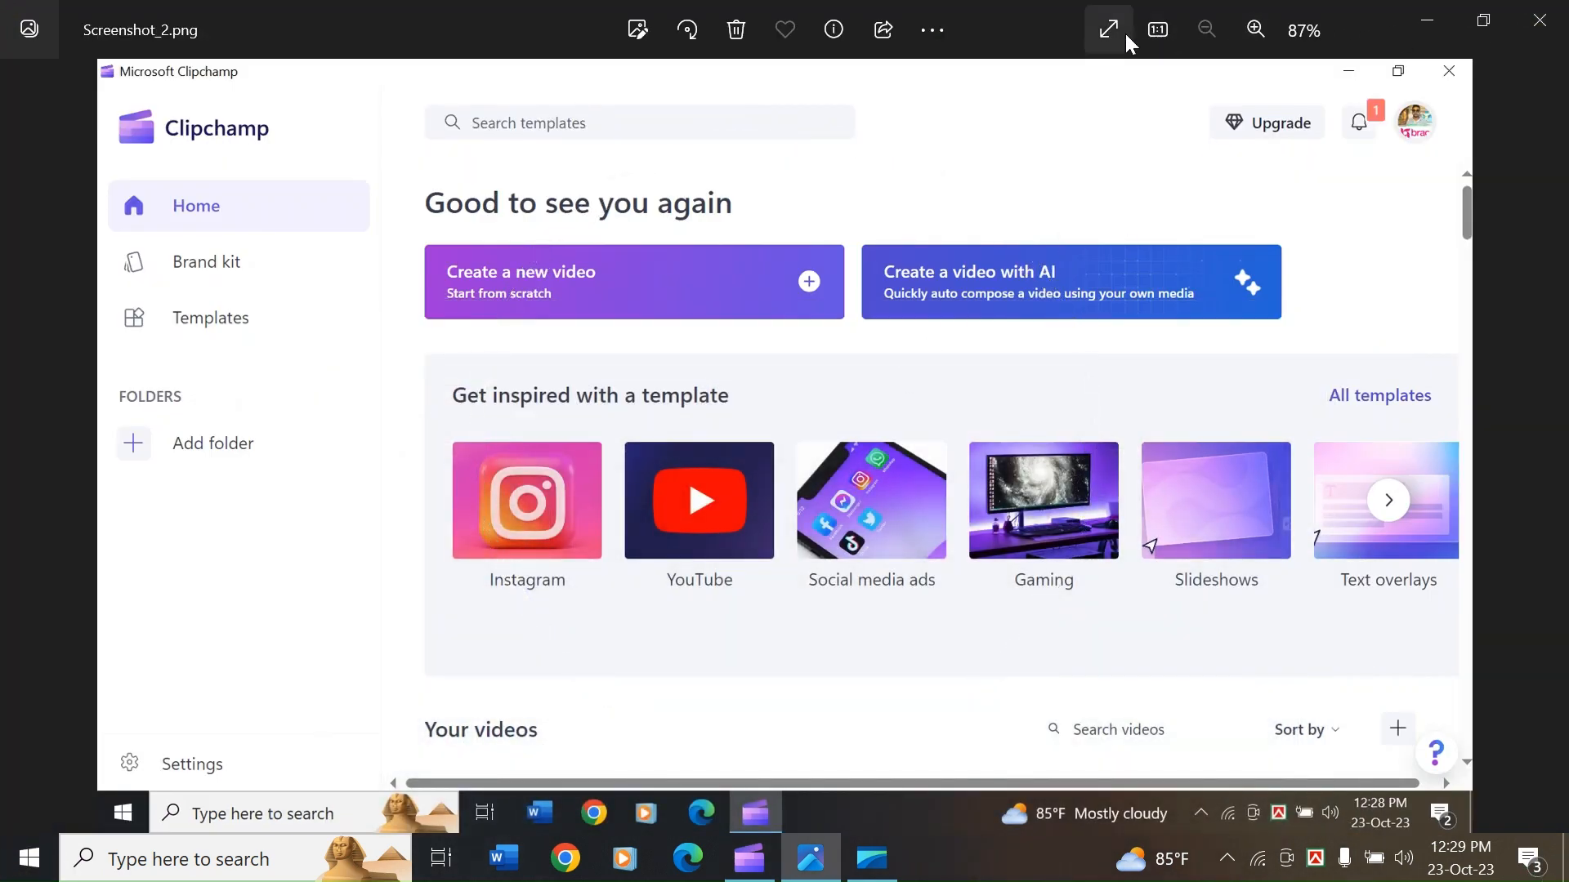
- Look up Microsoft Clipchamp in the Windows search and show the Clipchamp home page screenshot full screen
{"action": "left_click", "coordinate": [1125, 35]}
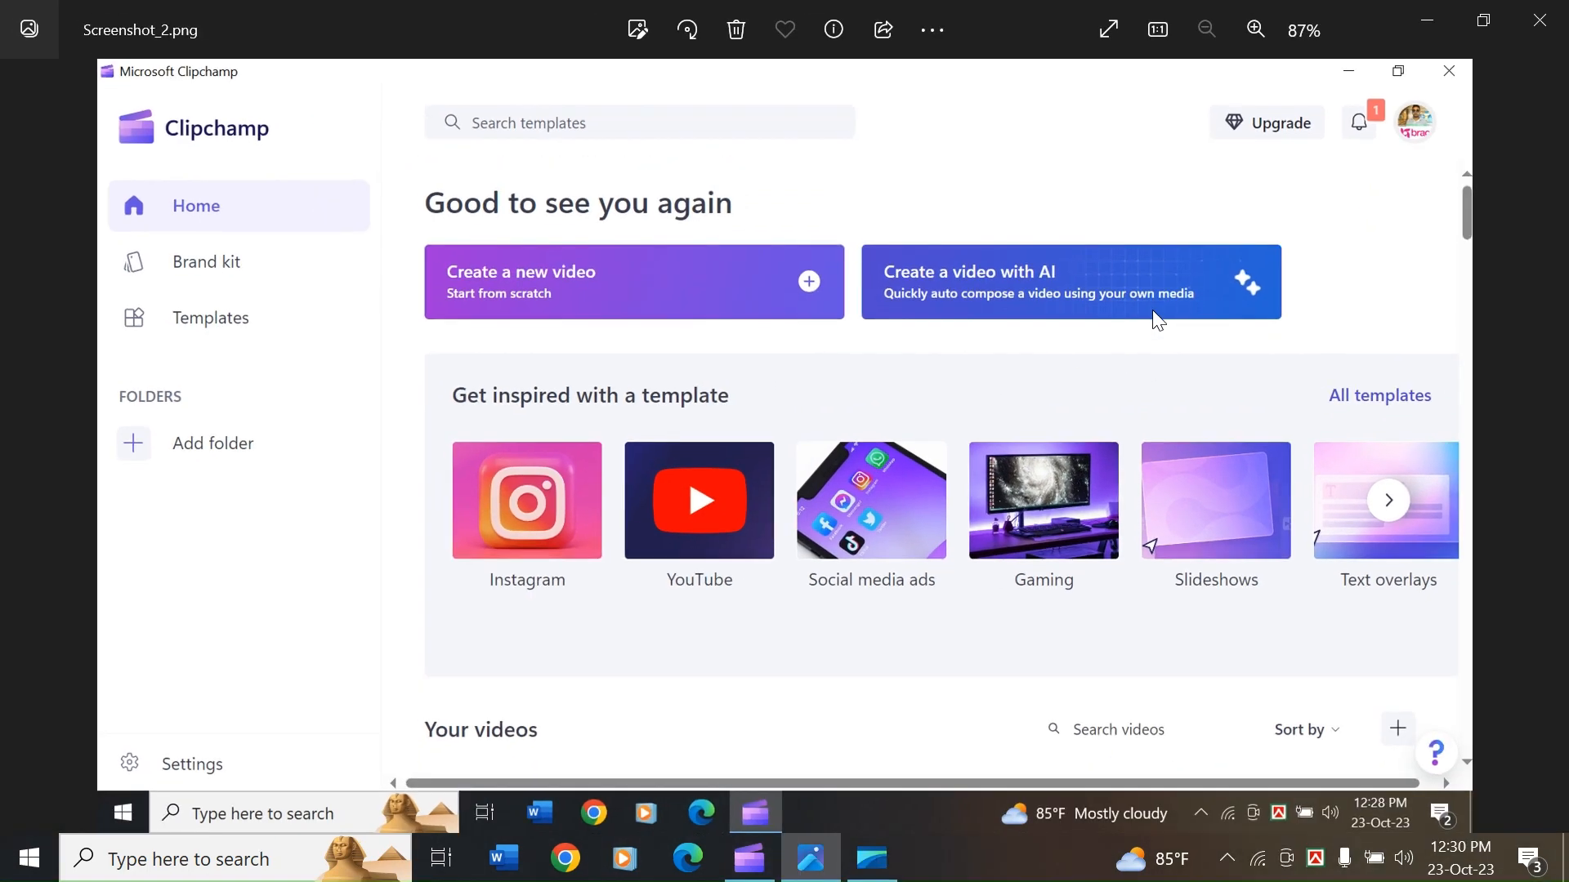
{"action": "left_click", "coordinate": [190, 860]}
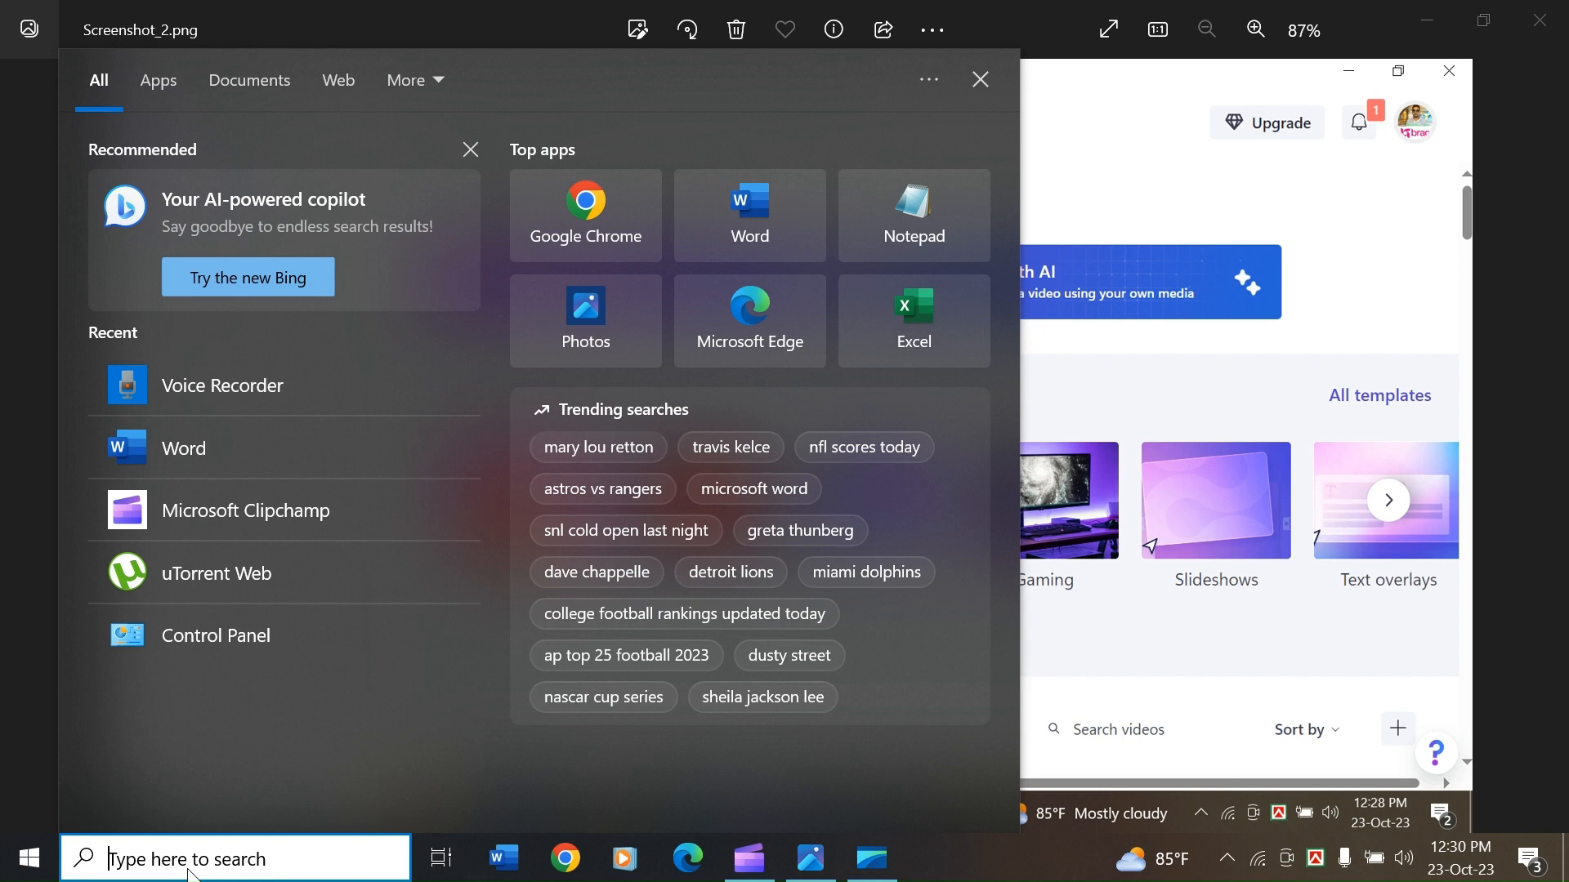
{"action": "left_click", "coordinate": [1113, 139]}
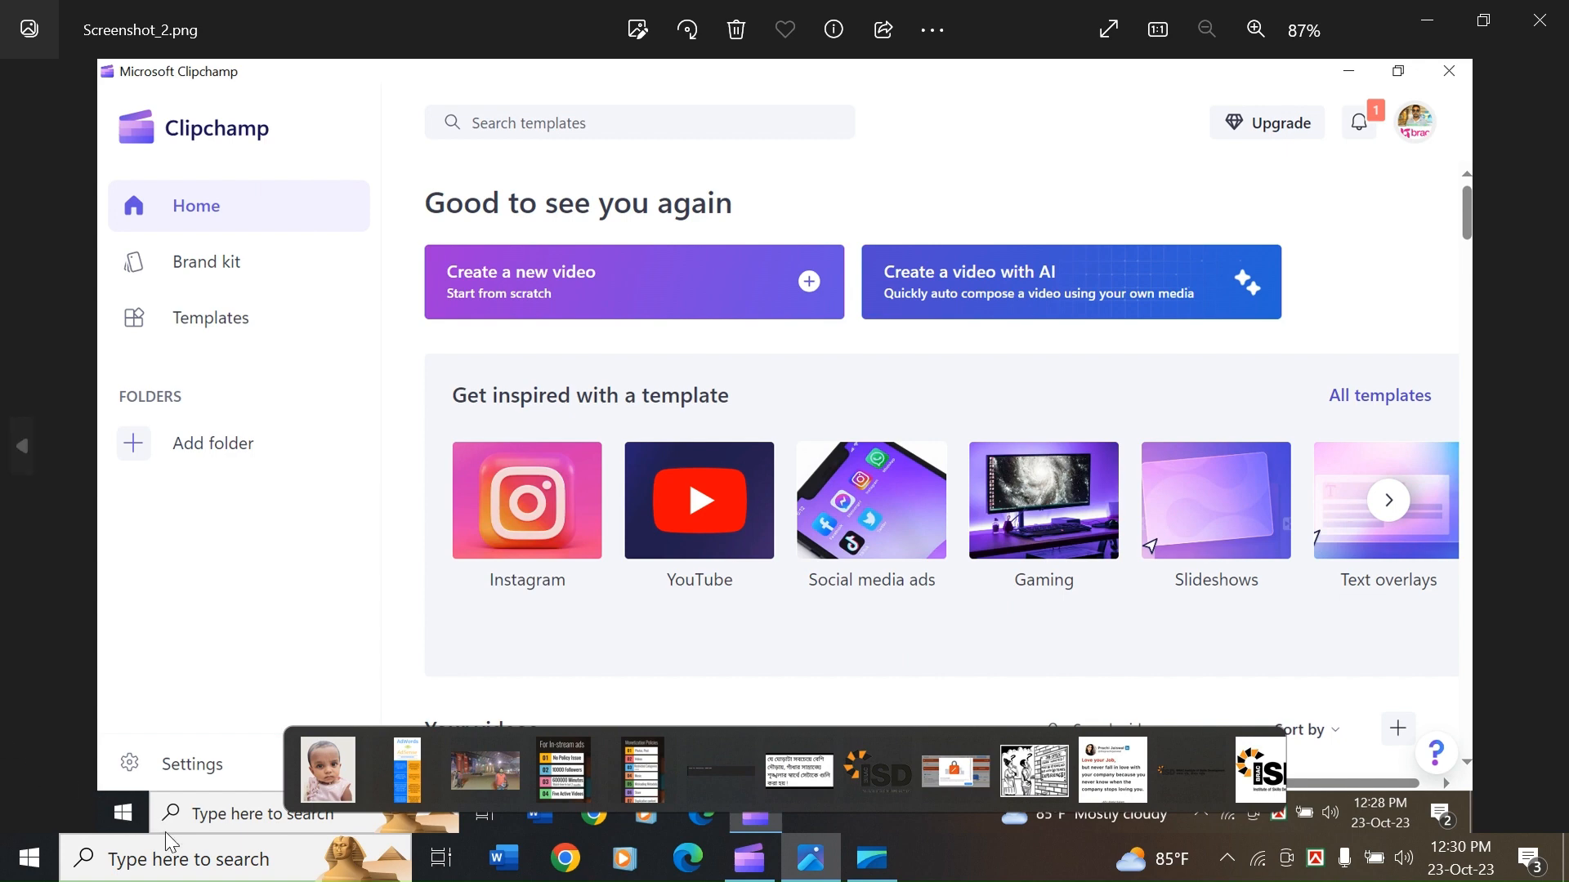
{"action": "left_click", "coordinate": [196, 873]}
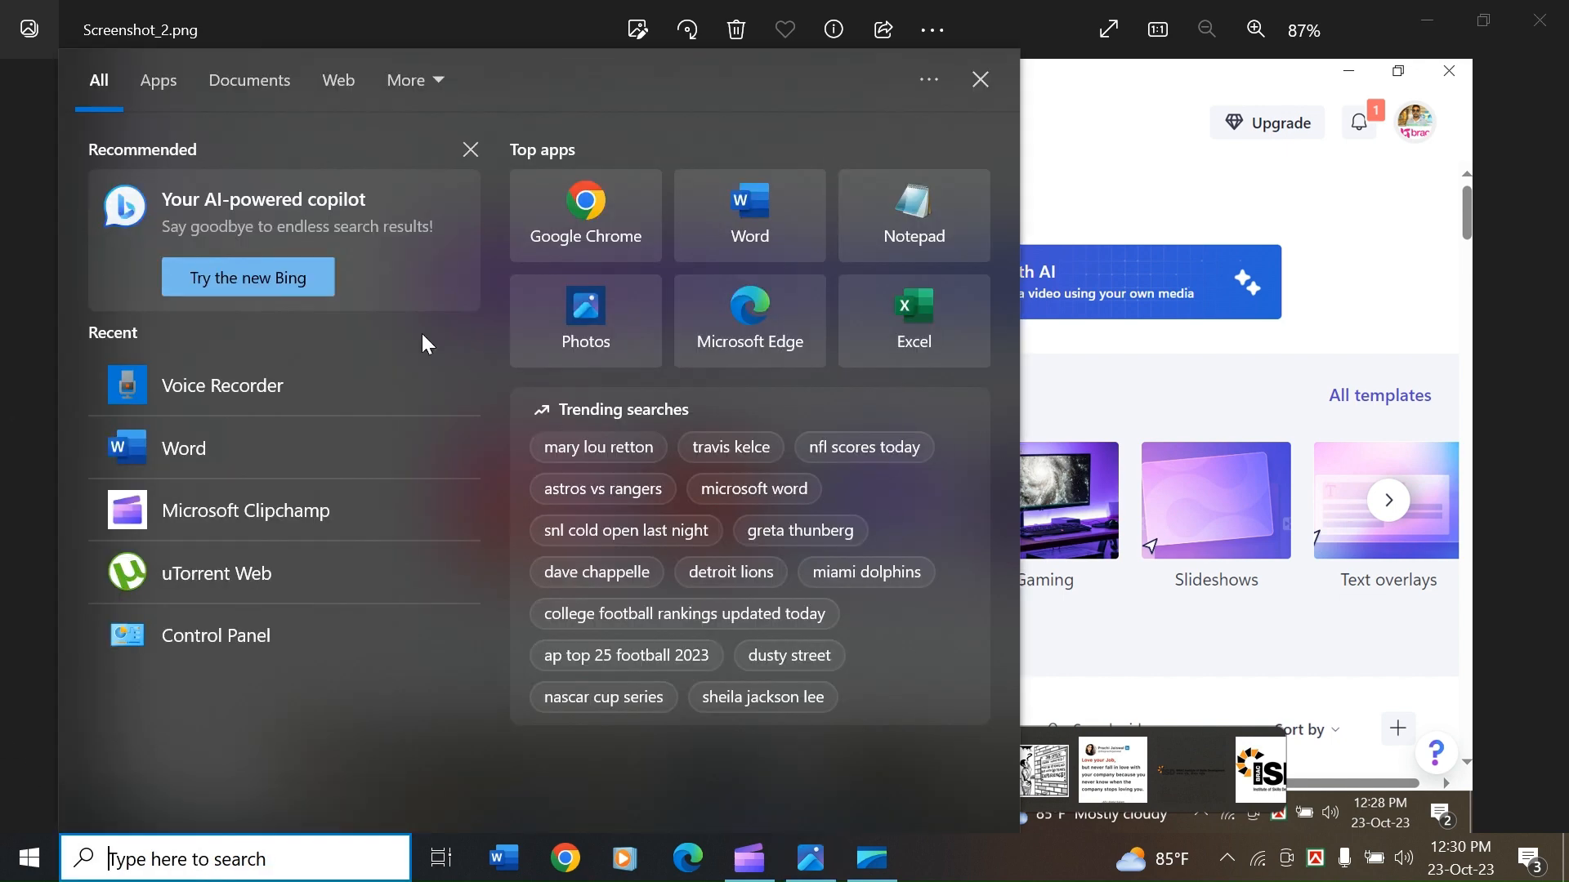
{"action": "left_click", "coordinate": [286, 517]}
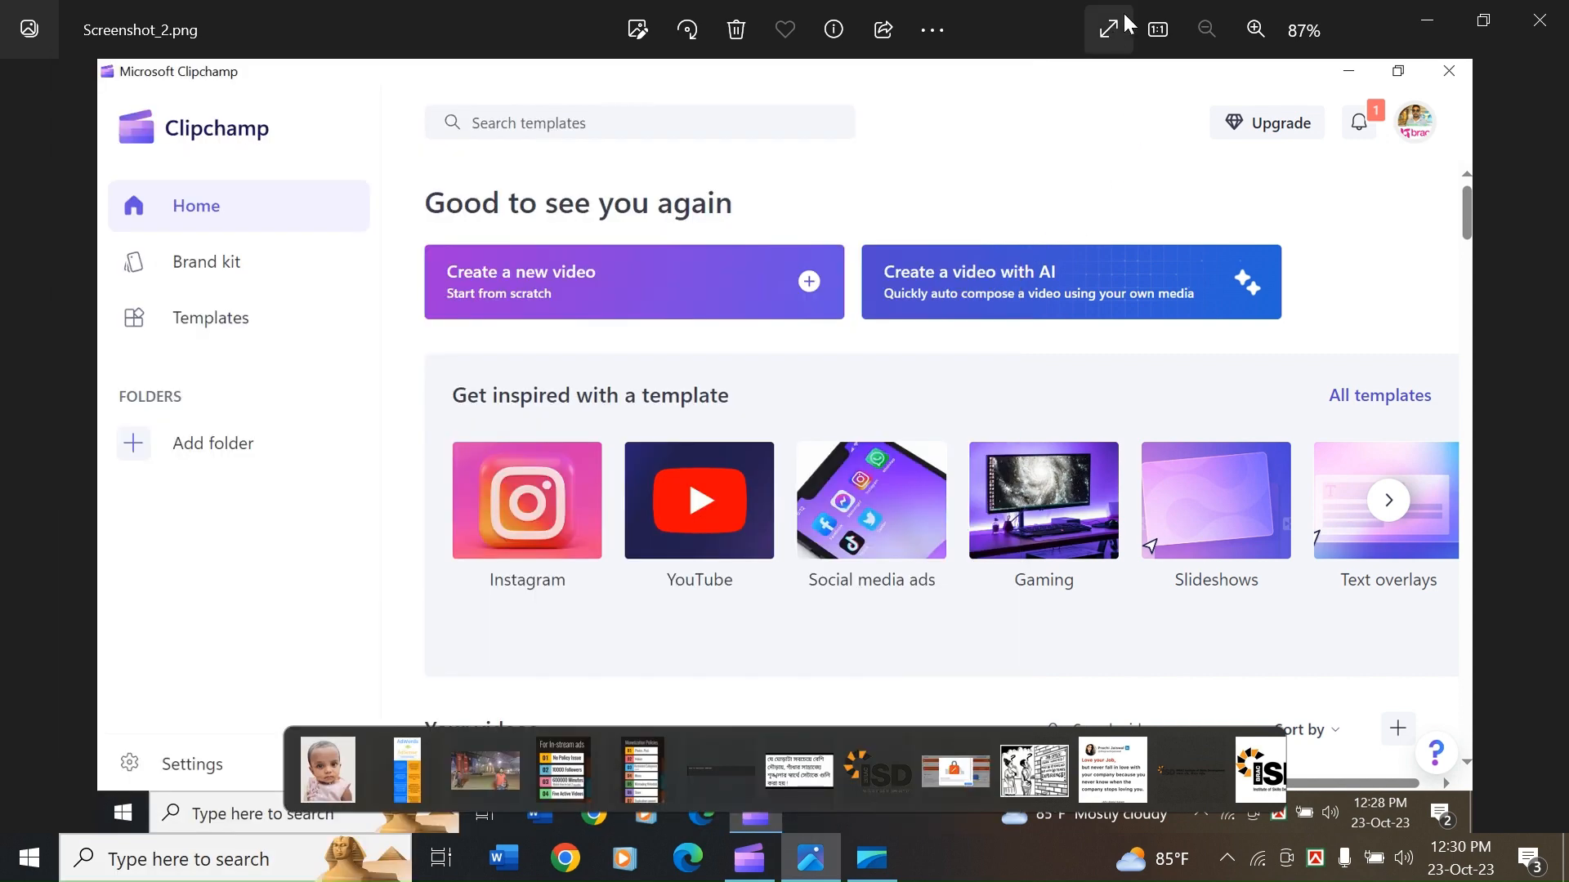
{"action": "left_click", "coordinate": [1130, 10]}
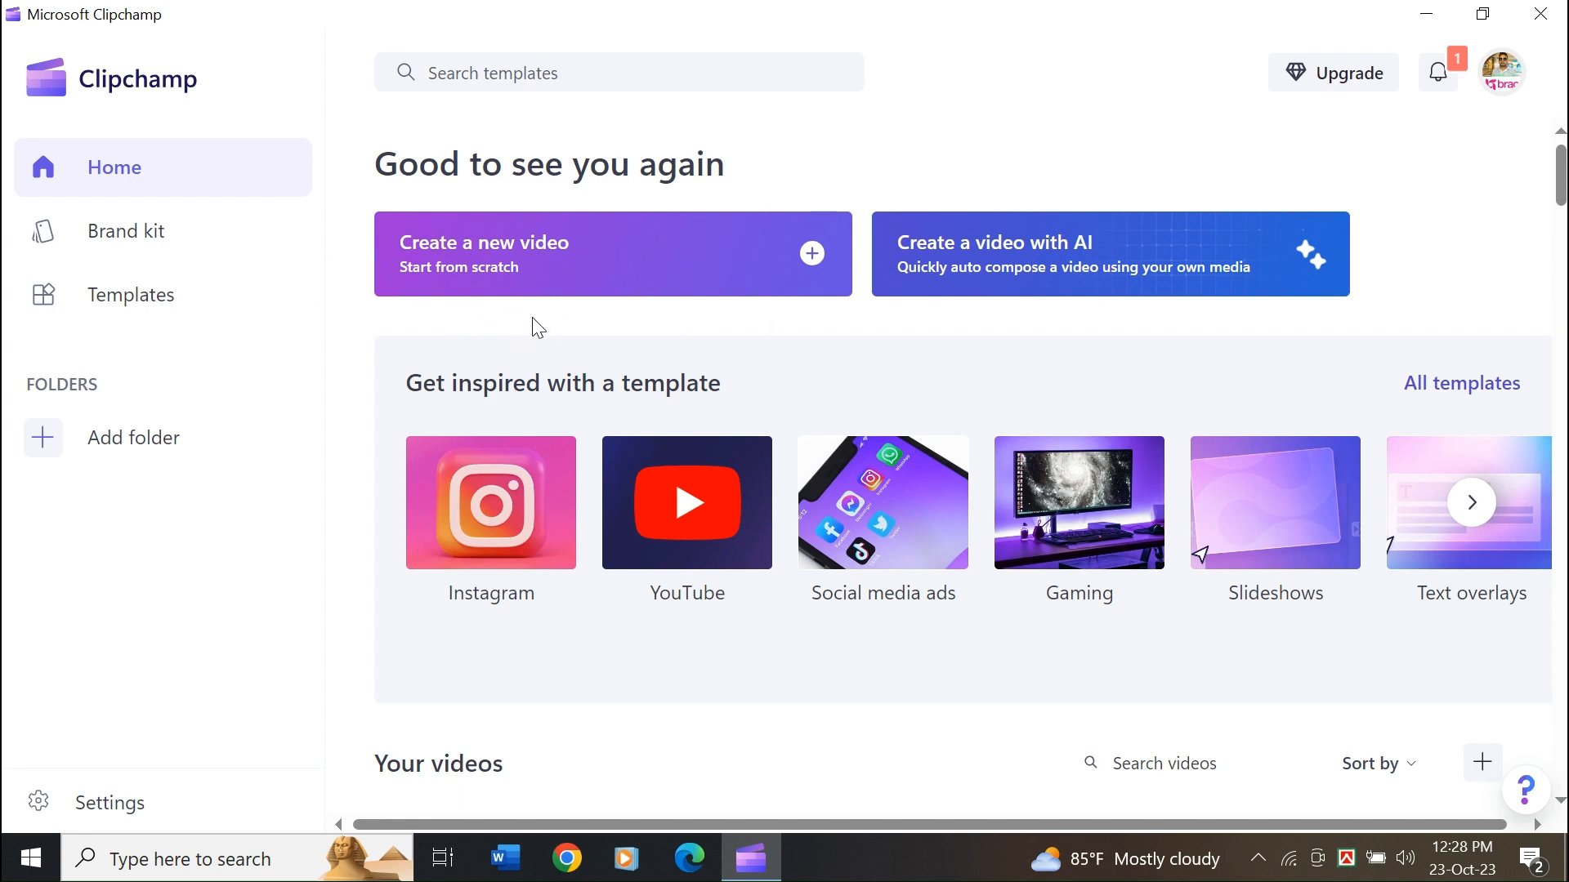
- Capture the whole screen, add a red arrow pointing at Create a new video, and copy the capture
{"action": "key", "text": "Print"}
{"action": "key", "text": "ctrl+a"}
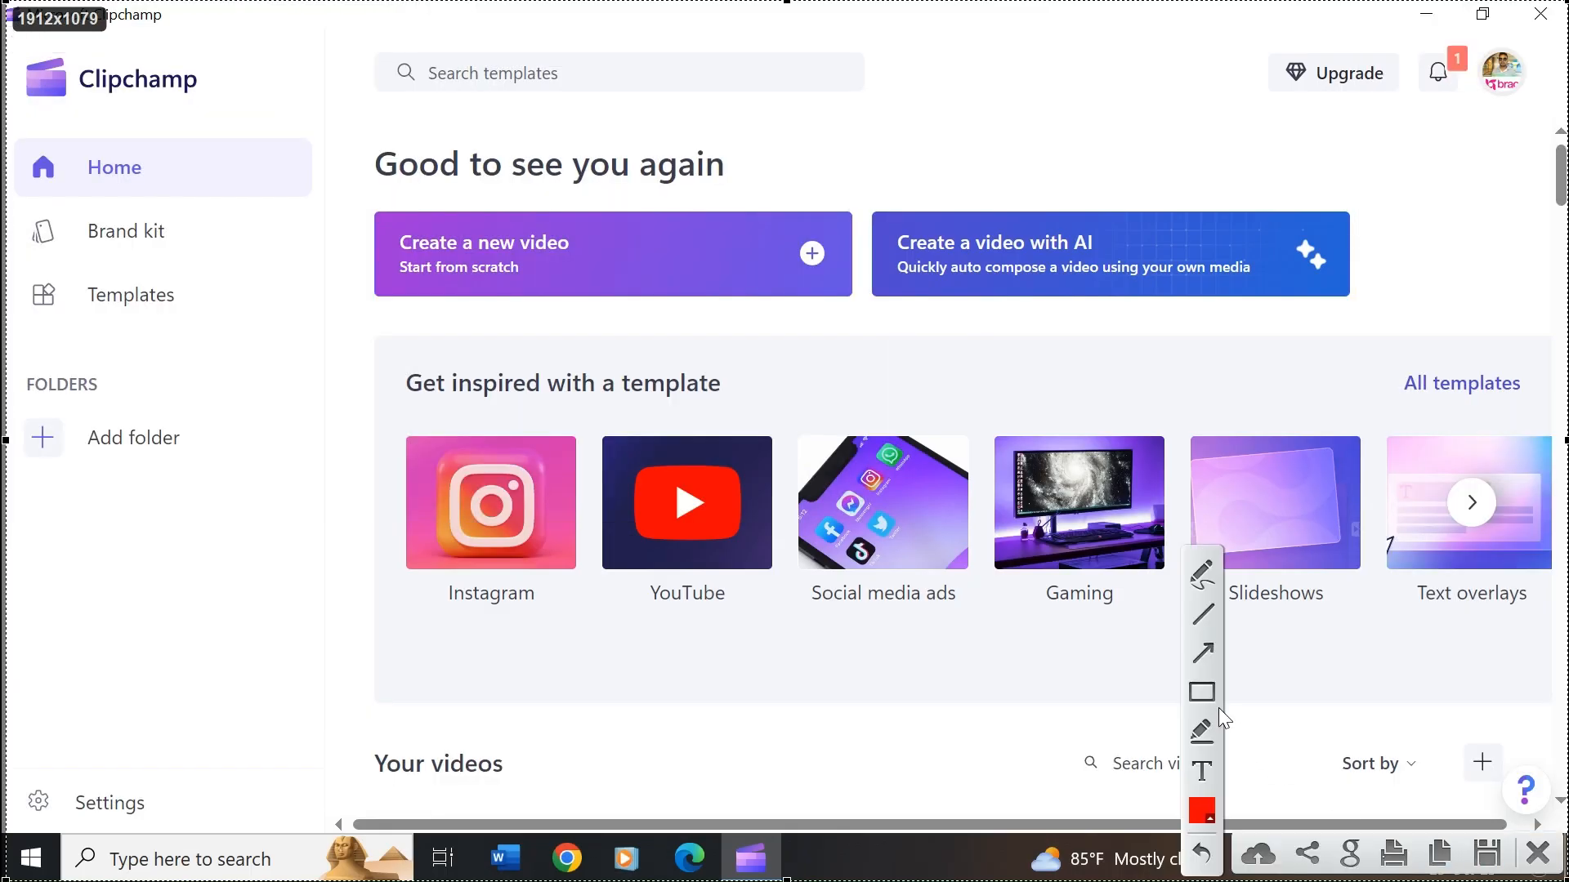
{"action": "left_click", "coordinate": [1201, 654]}
{"action": "left_click_drag", "start_coordinate": [1017, 709], "coordinate": [544, 264]}
{"action": "key", "text": "ctrl+c"}
- Switch to Microsoft Clipchamp and examine the media import and the Record & create options of the untitled video
{"action": "key", "text": "super+d"}
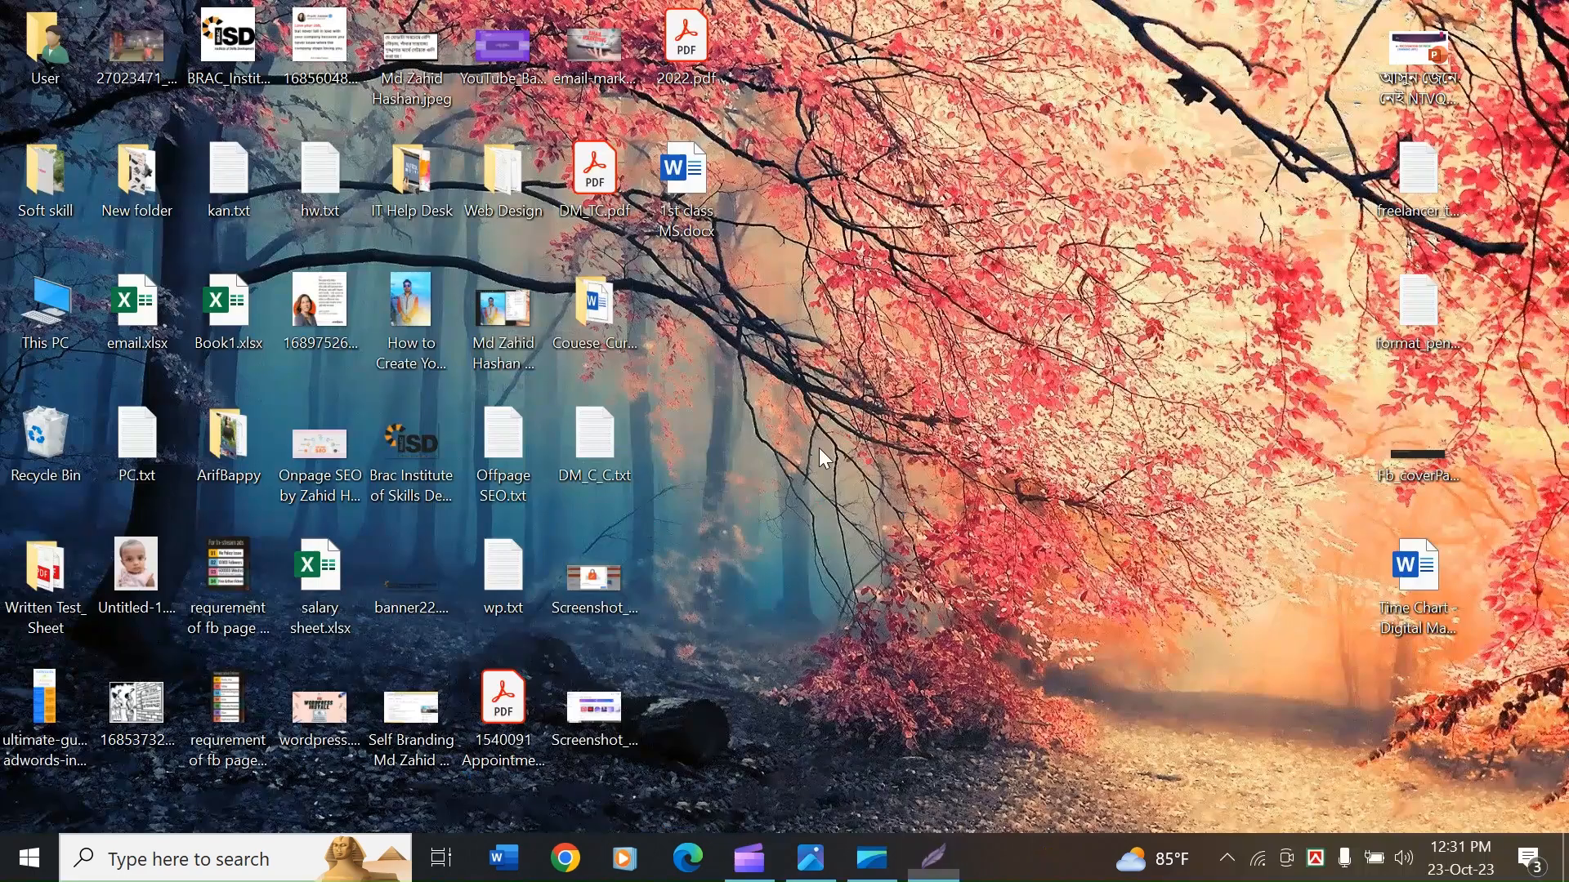
{"action": "left_click", "coordinate": [749, 857]}
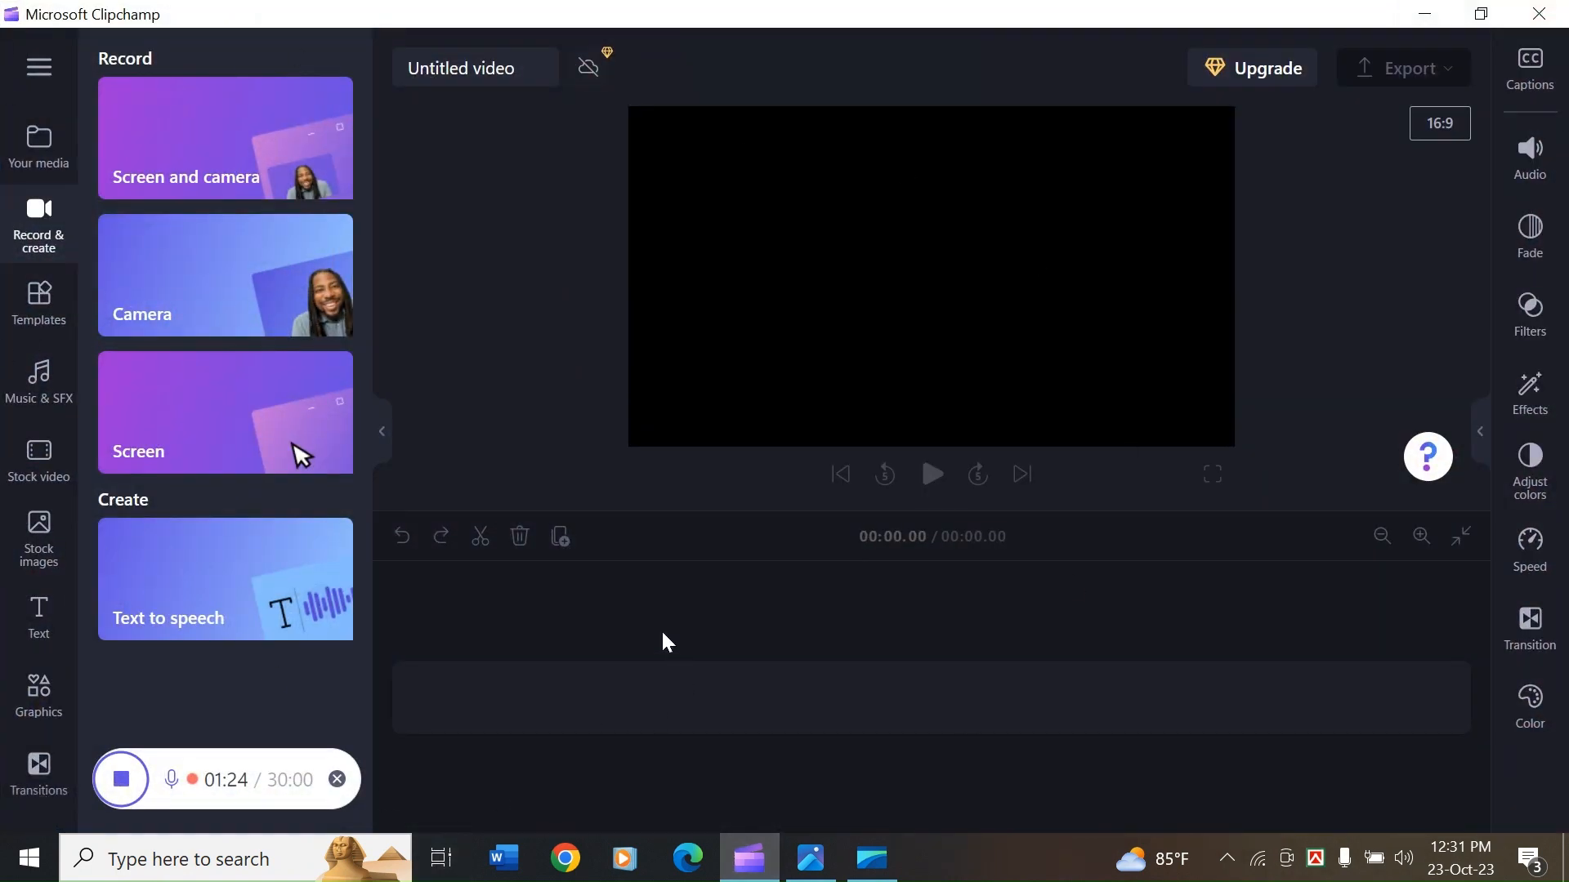
{"action": "left_click", "coordinate": [31, 165]}
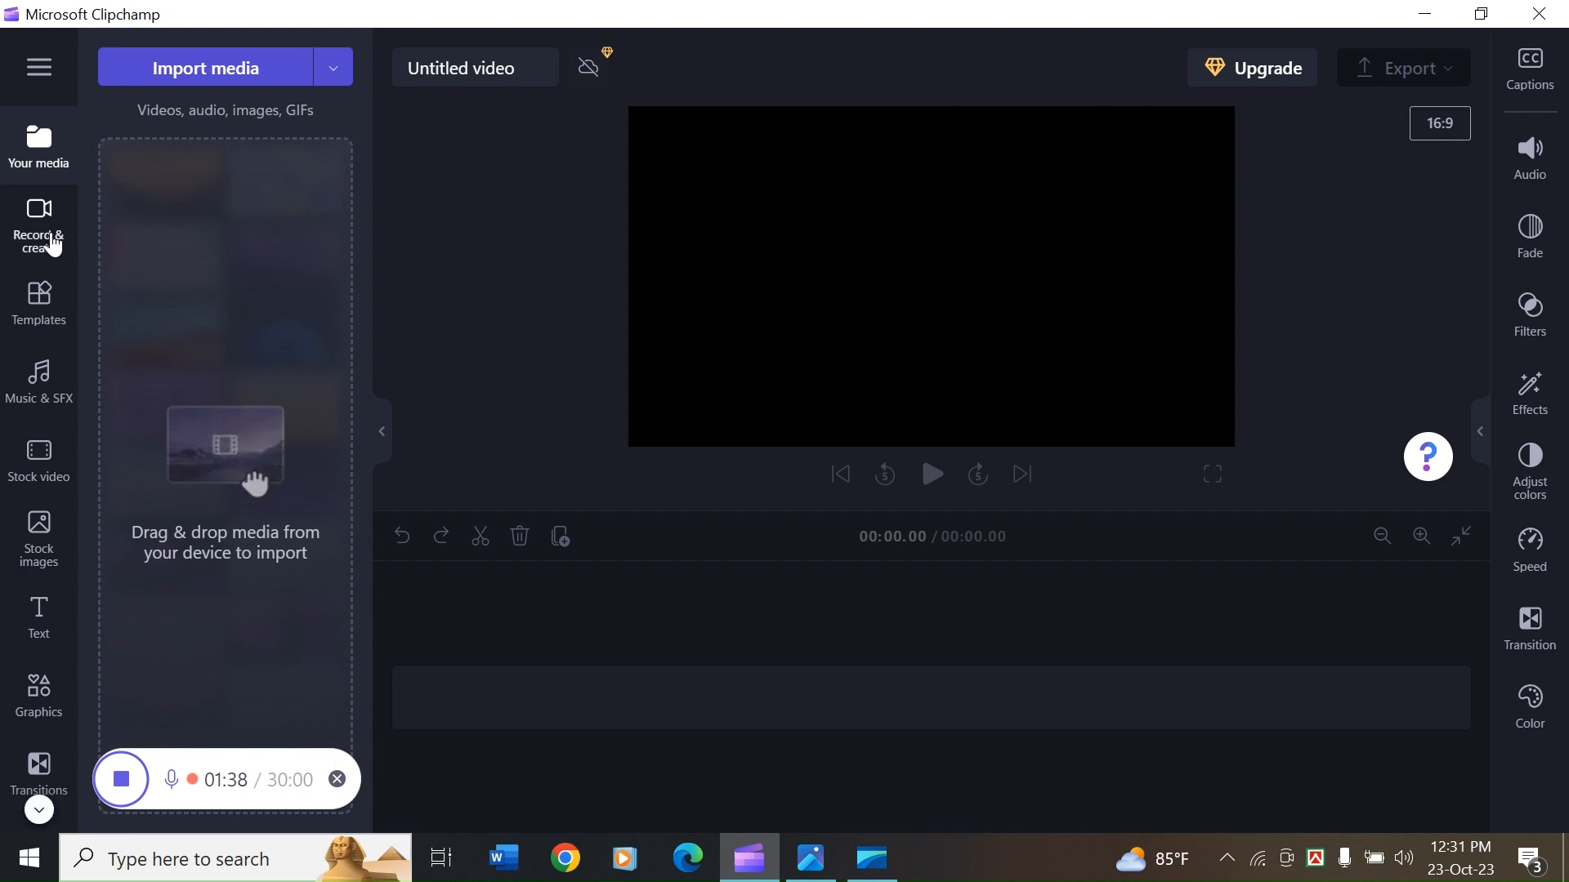
{"action": "left_click", "coordinate": [51, 241]}
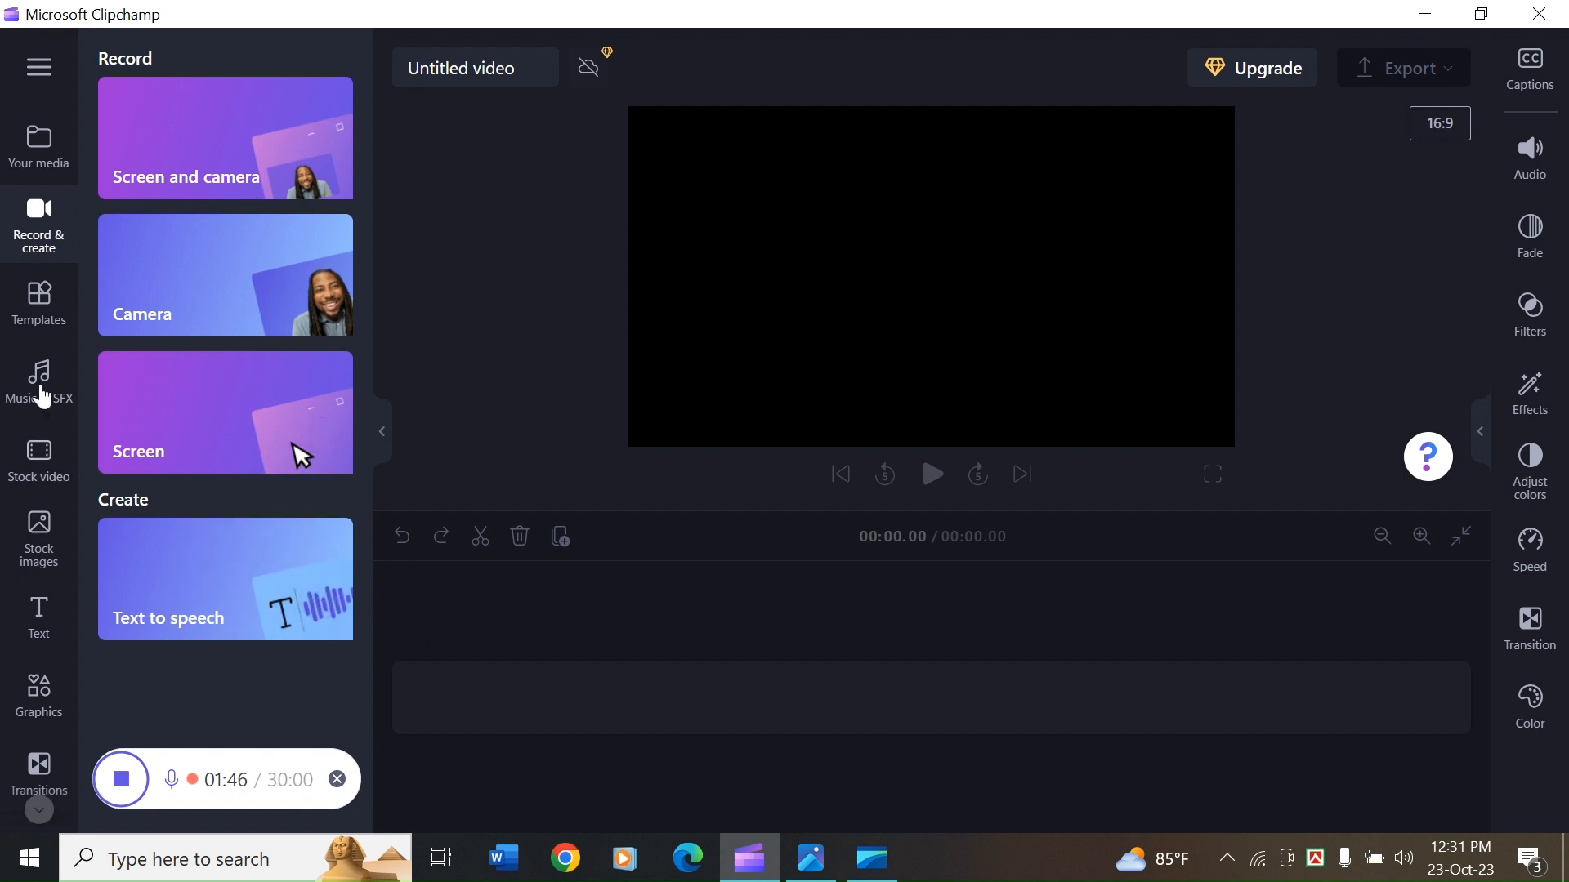
- Browse the template categories and look through the YouTube templates, returning to the category list
{"action": "left_click", "coordinate": [51, 318]}
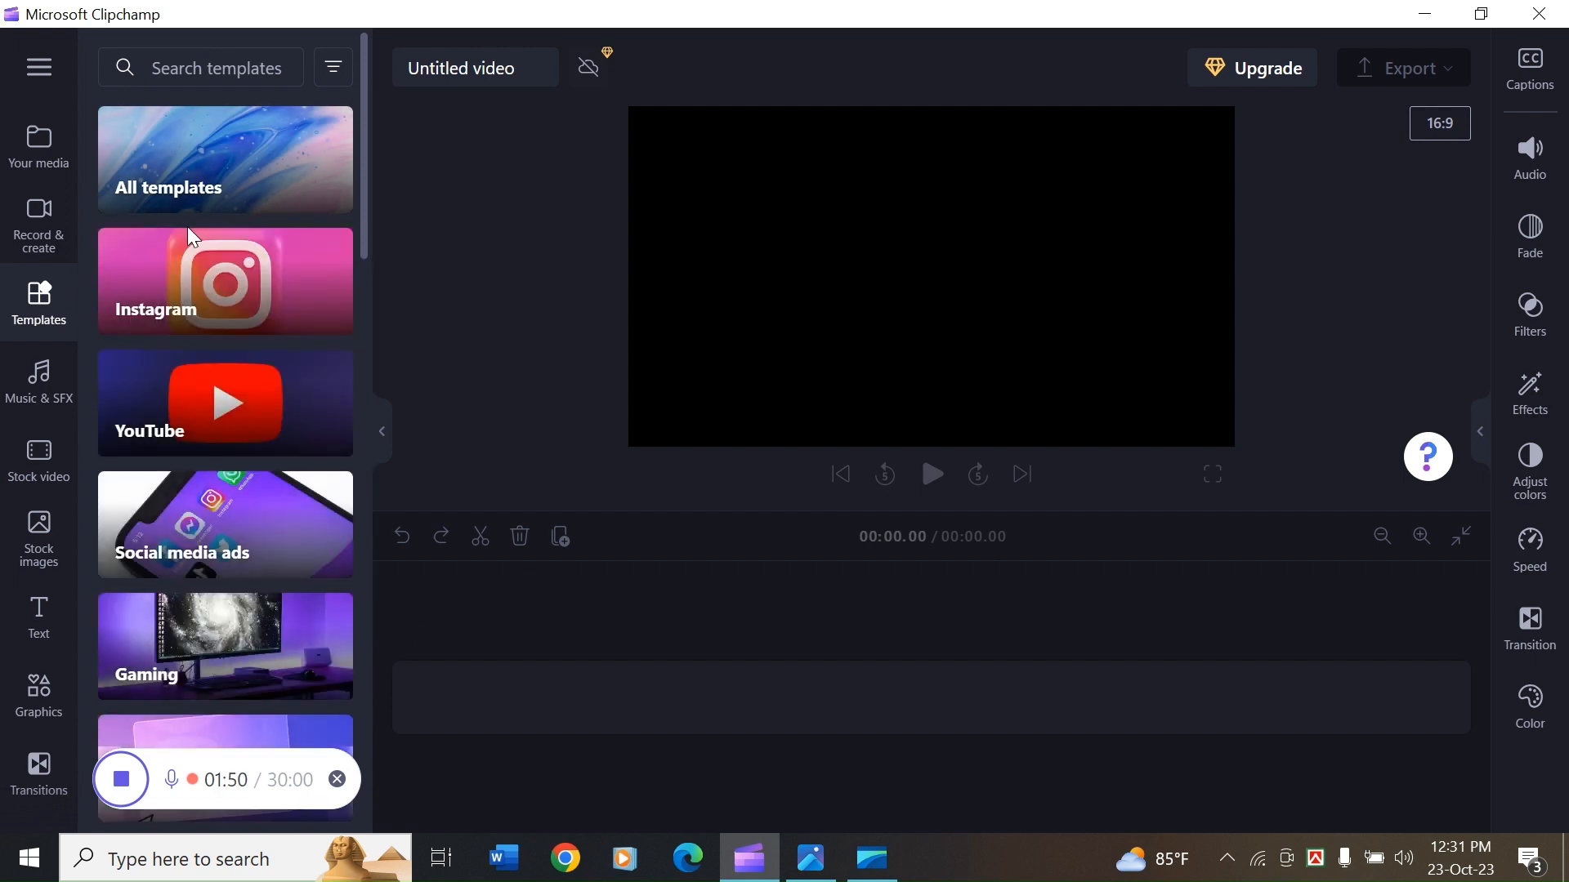
{"action": "scroll", "coordinate": [245, 527], "scroll_direction": "down", "scroll_amount": 5}
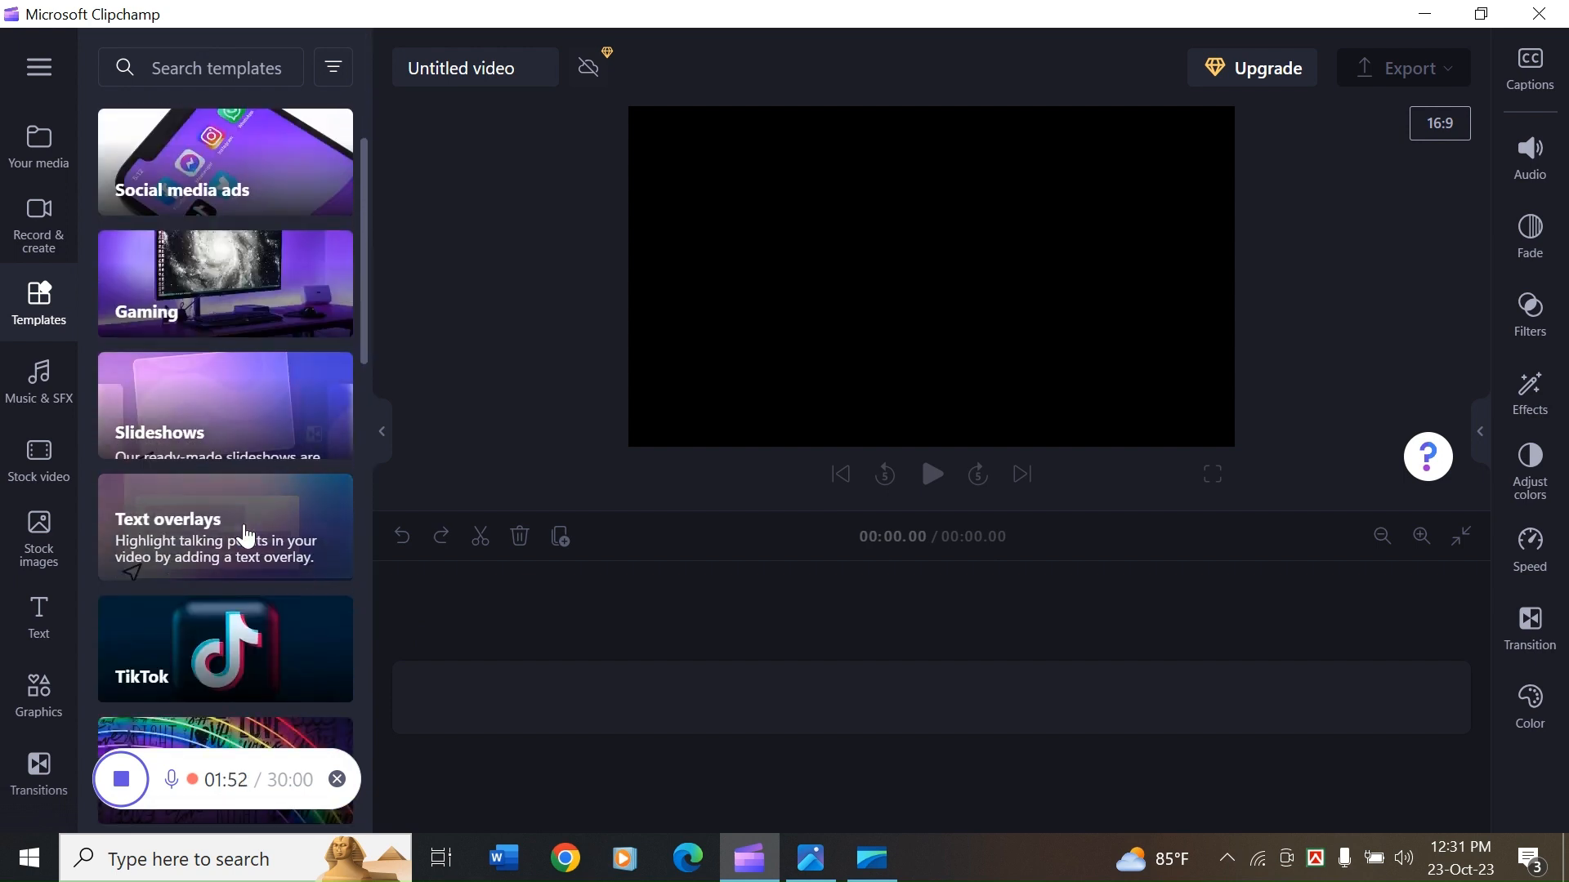
{"action": "scroll", "coordinate": [241, 457], "scroll_direction": "up", "scroll_amount": 5}
{"action": "left_click", "coordinate": [238, 383]}
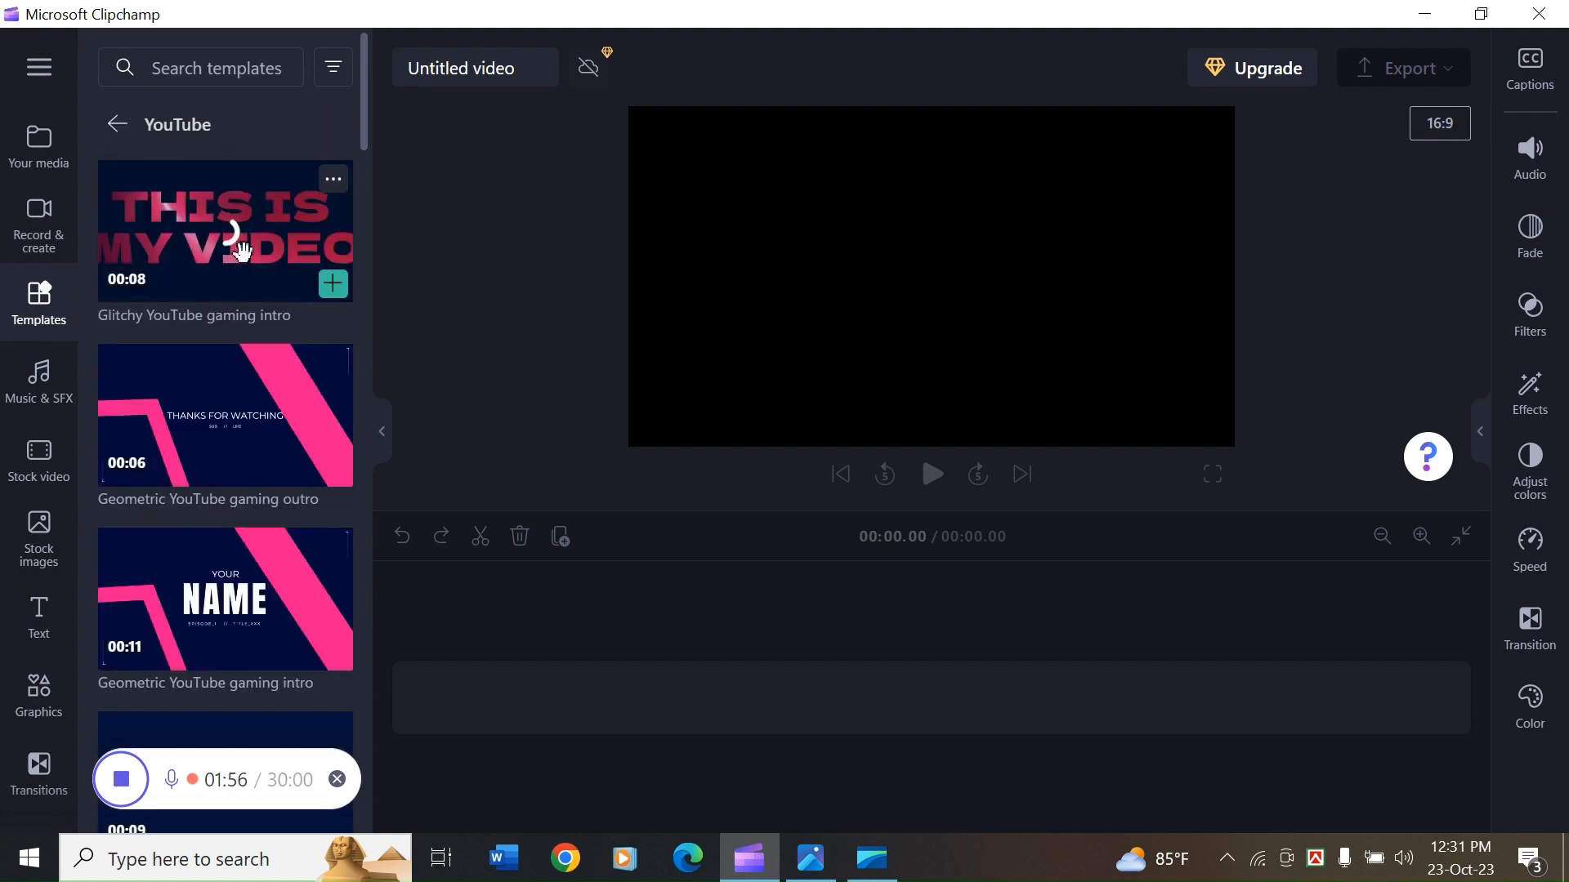
{"action": "scroll", "coordinate": [266, 458], "scroll_direction": "down", "scroll_amount": 3}
{"action": "scroll", "coordinate": [266, 464], "scroll_direction": "down", "scroll_amount": 10}
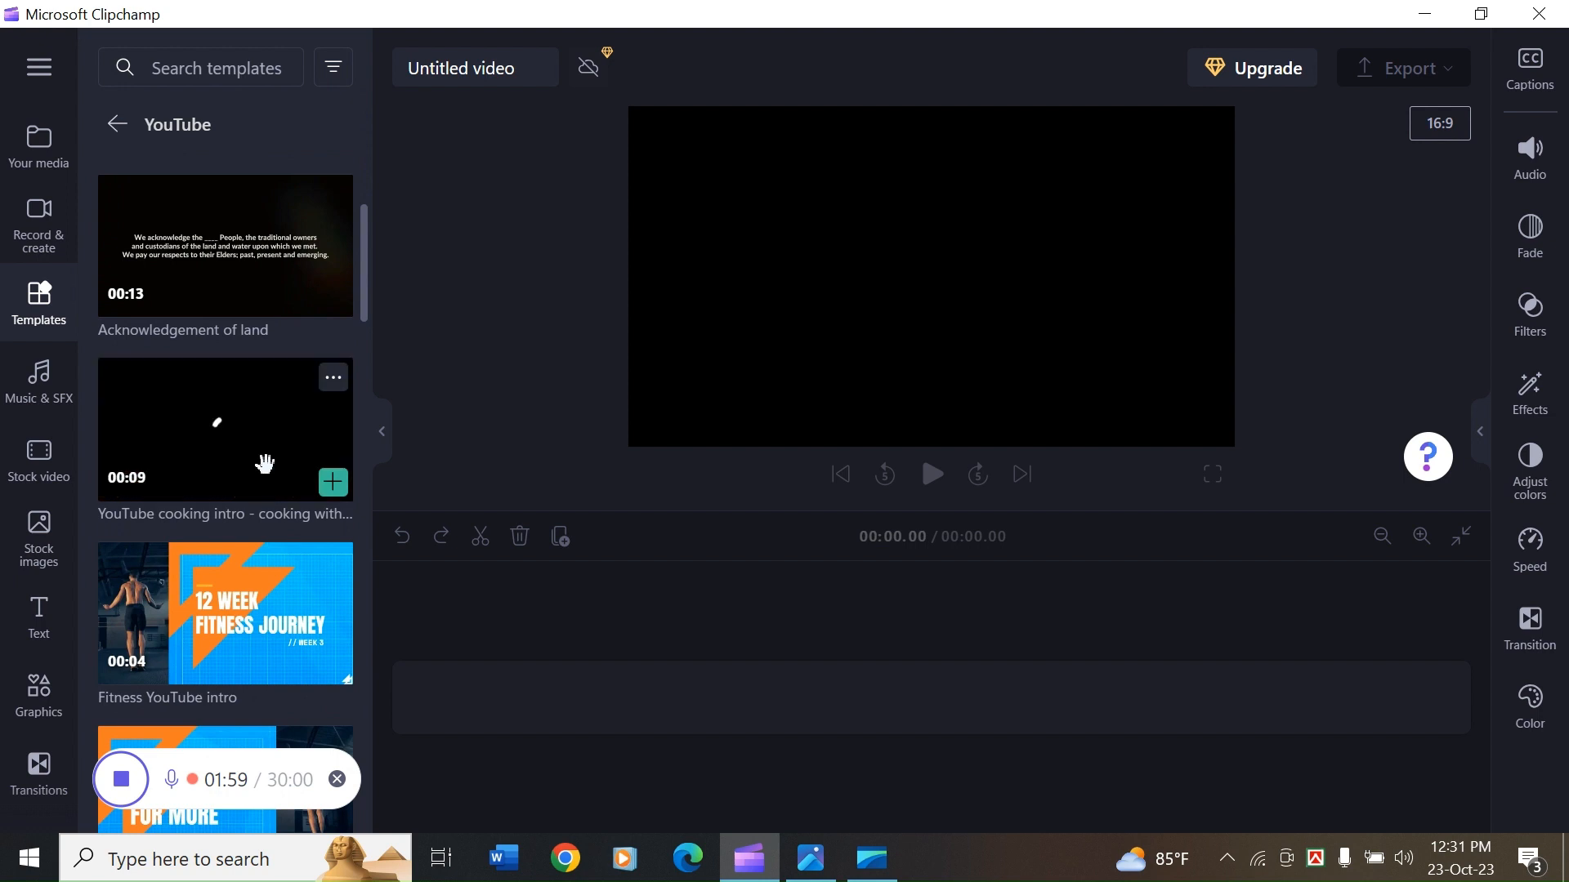
{"action": "scroll", "coordinate": [265, 463], "scroll_direction": "up", "scroll_amount": 13}
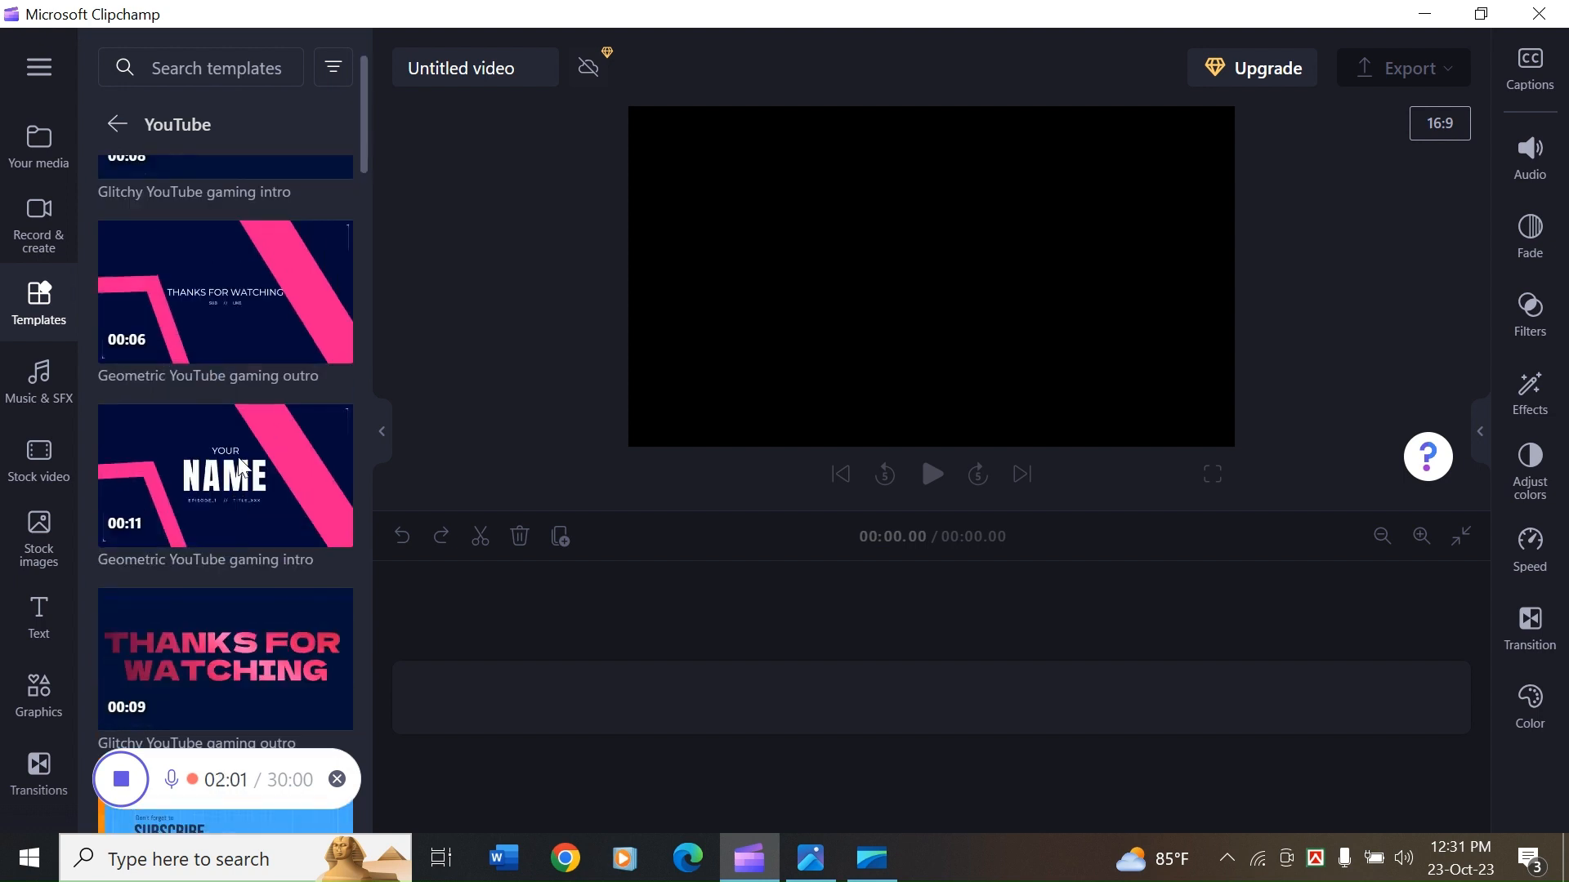
{"action": "left_click", "coordinate": [111, 131]}
- Preview the In the sky track and look through the music and sound effect categories
{"action": "left_click", "coordinate": [43, 399]}
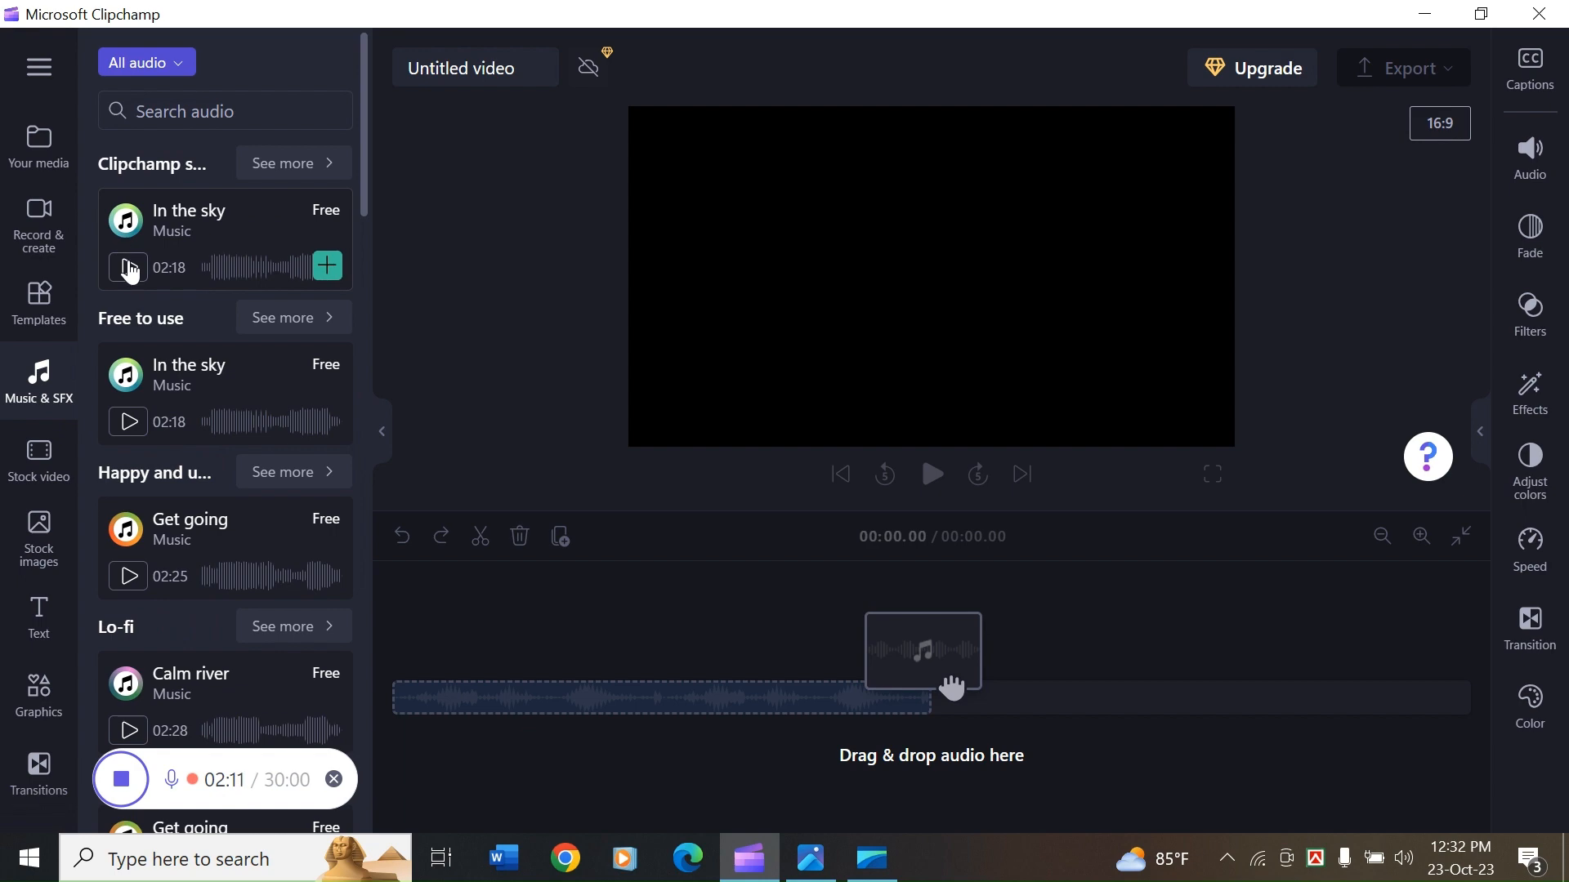
{"action": "left_click", "coordinate": [129, 268]}
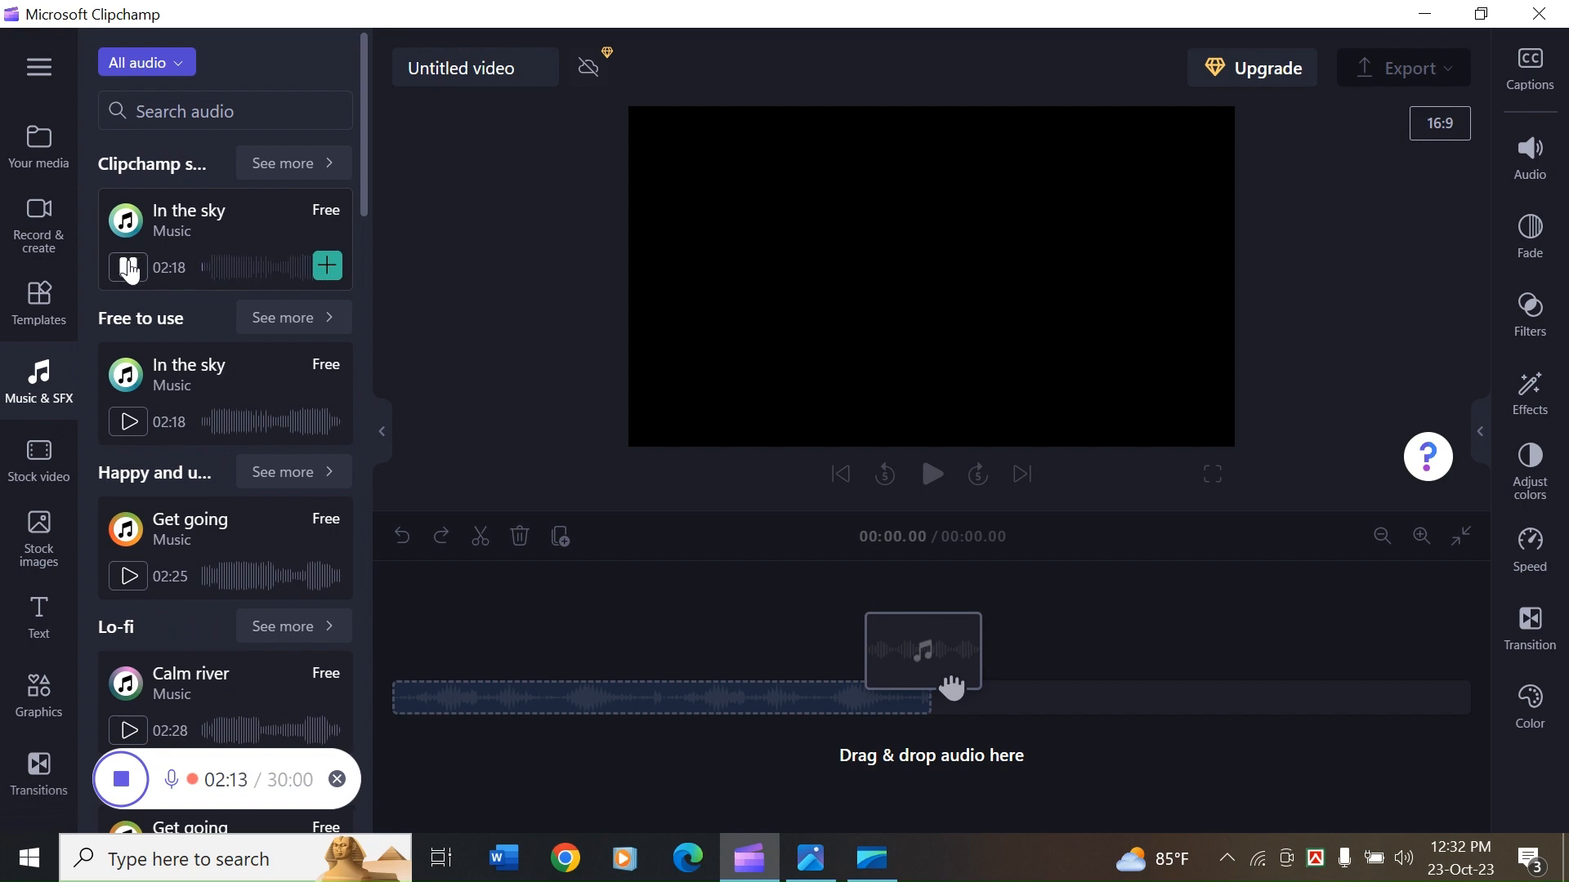
{"action": "left_click", "coordinate": [129, 268]}
{"action": "scroll", "coordinate": [231, 525], "scroll_direction": "down", "scroll_amount": 10}
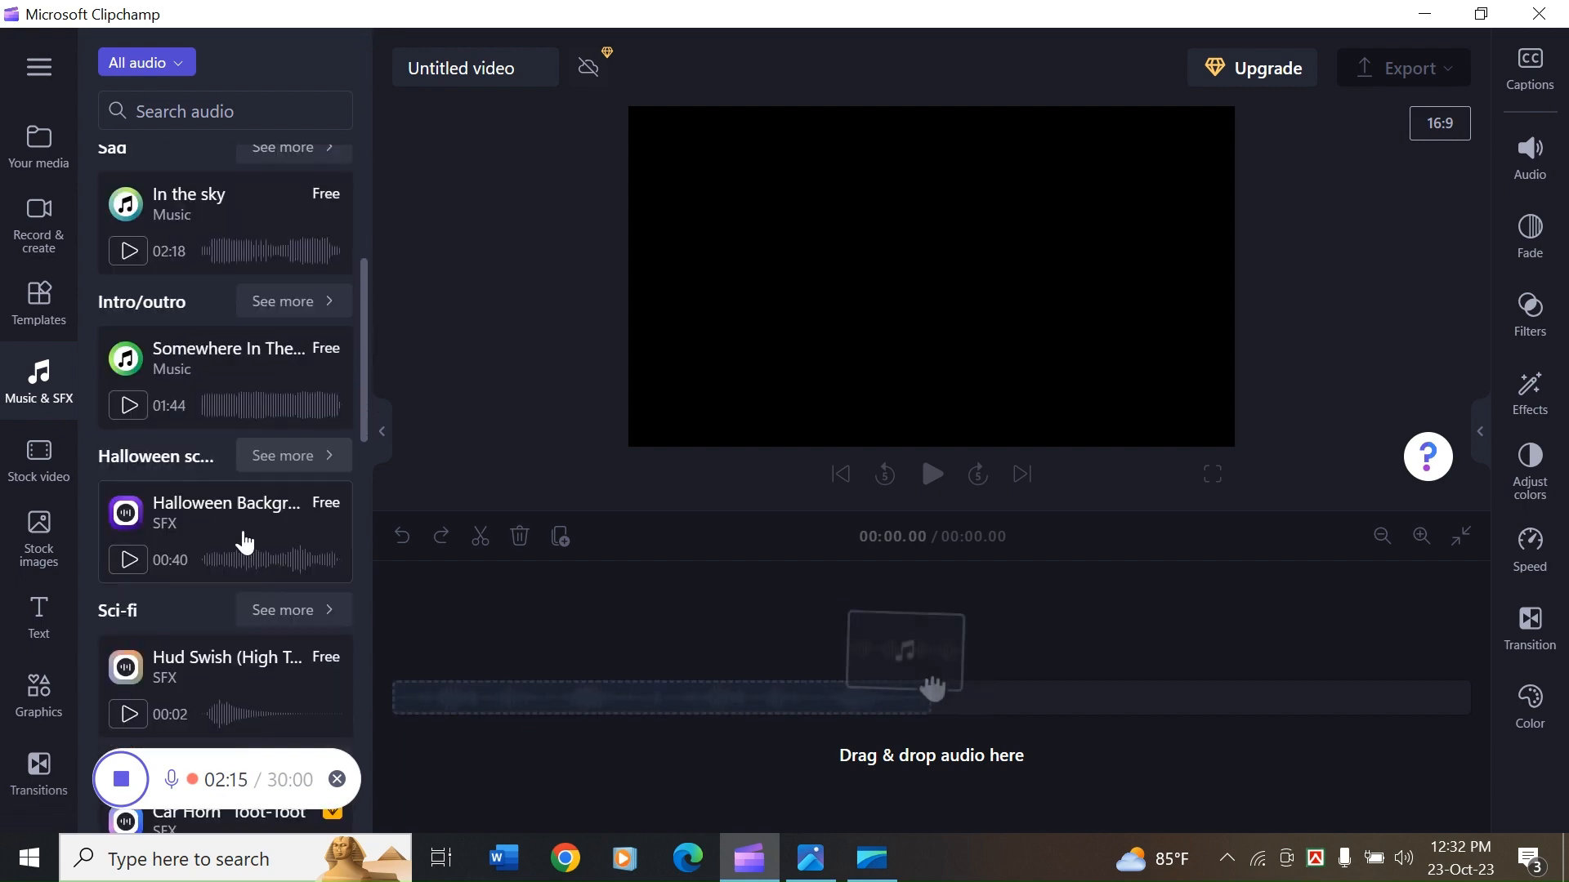
{"action": "scroll", "coordinate": [245, 542], "scroll_direction": "down", "scroll_amount": 5}
{"action": "scroll", "coordinate": [221, 529], "scroll_direction": "down", "scroll_amount": 6}
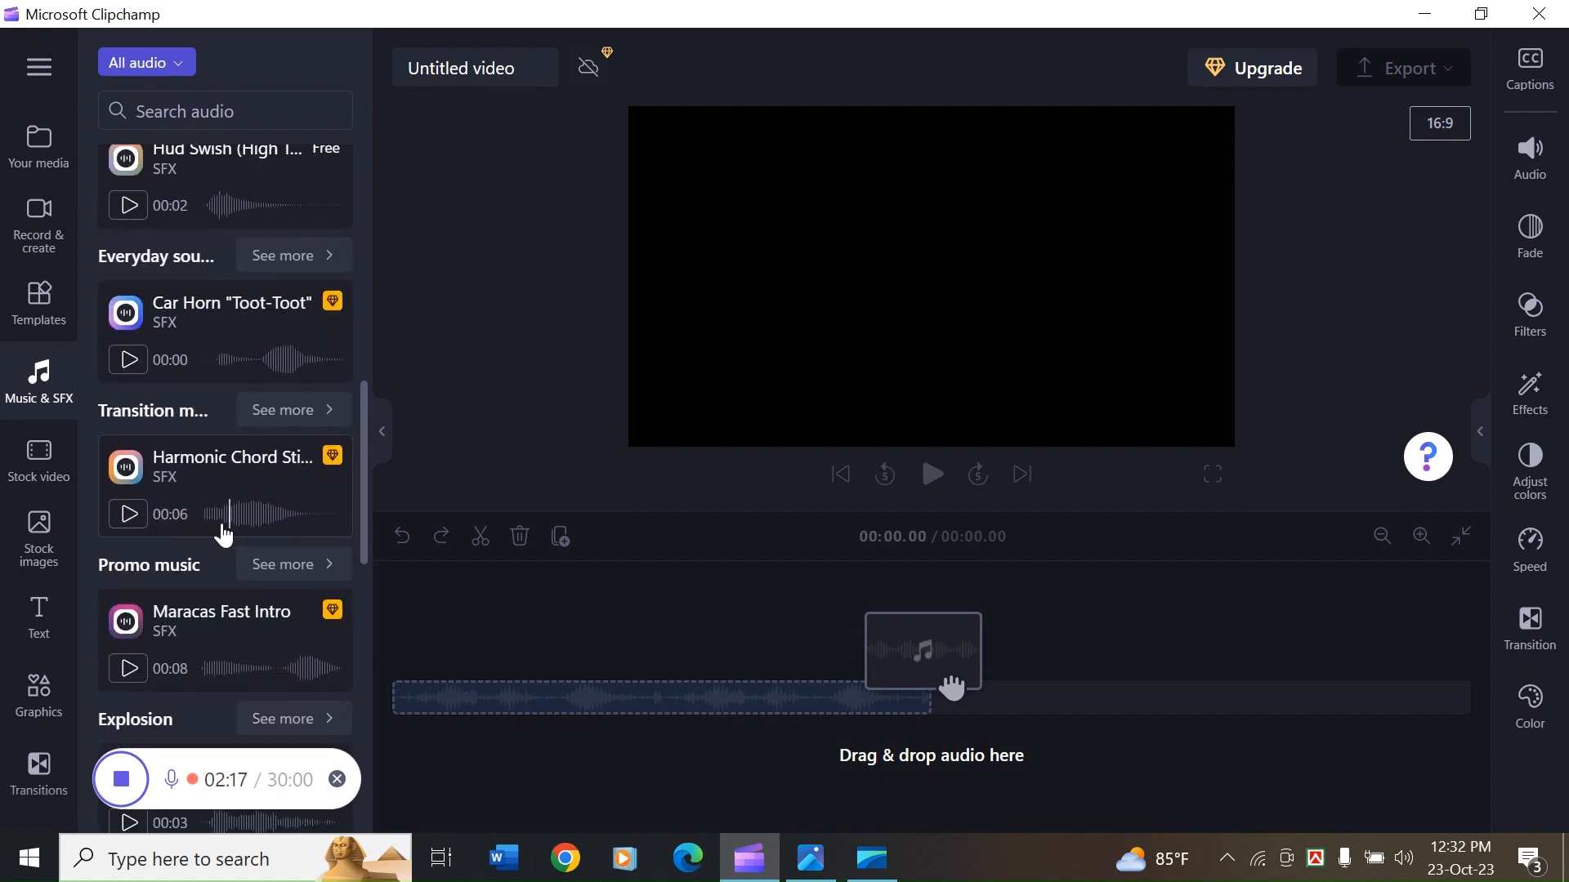
{"action": "scroll", "coordinate": [212, 530], "scroll_direction": "up", "scroll_amount": 15}
{"action": "scroll", "coordinate": [231, 507], "scroll_direction": "up", "scroll_amount": 3}
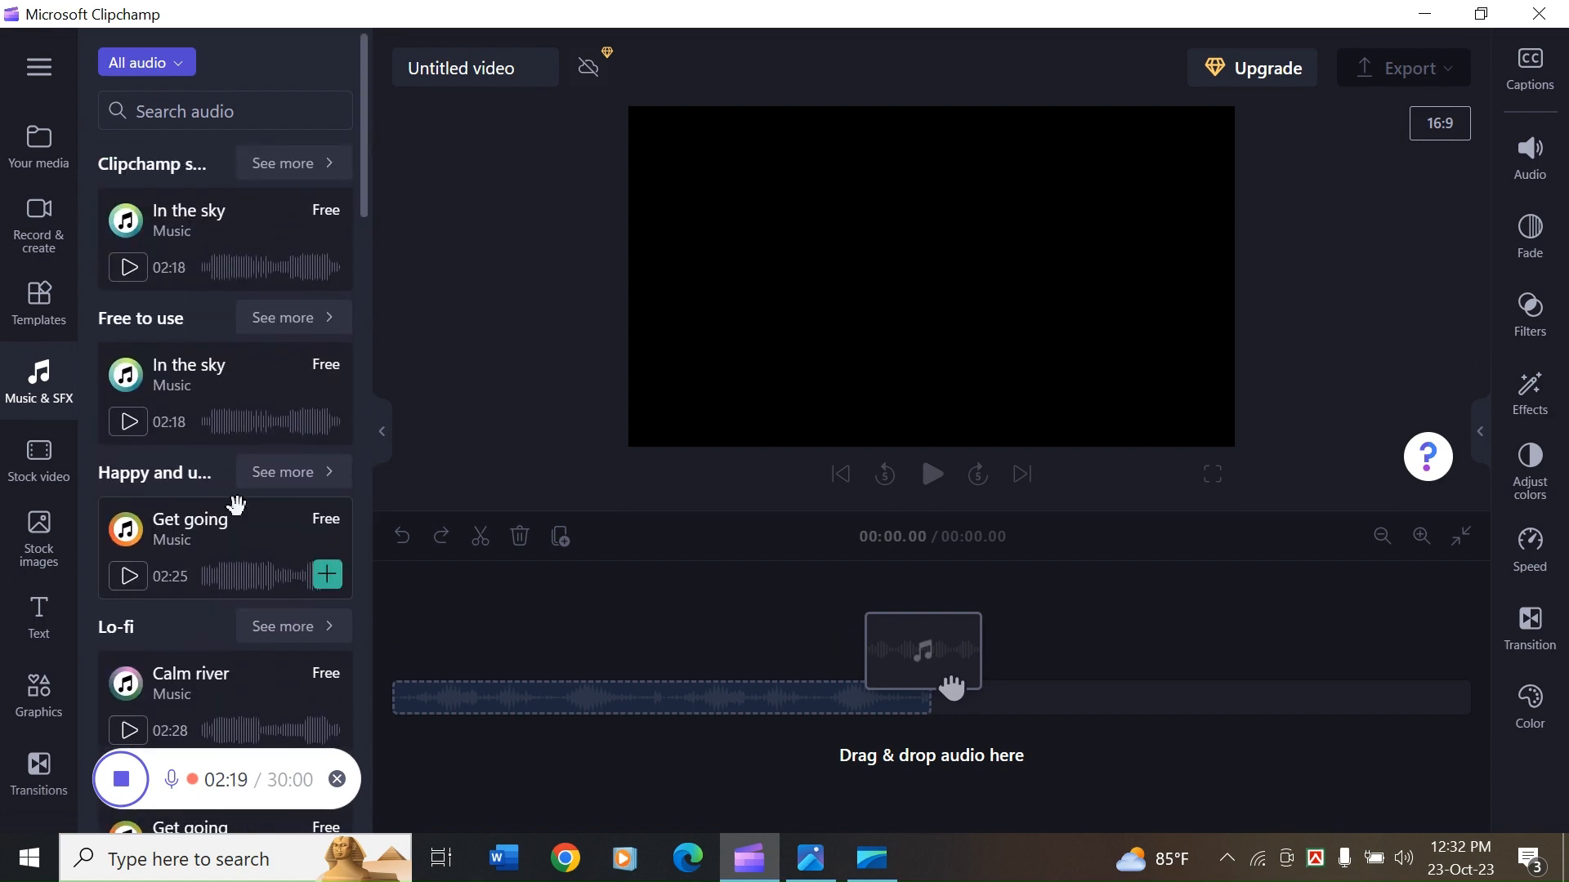
{"action": "scroll", "coordinate": [231, 507], "scroll_direction": "down", "scroll_amount": 9}
{"action": "scroll", "coordinate": [241, 515], "scroll_direction": "down", "scroll_amount": 4}
{"action": "scroll", "coordinate": [253, 539], "scroll_direction": "down", "scroll_amount": 3}
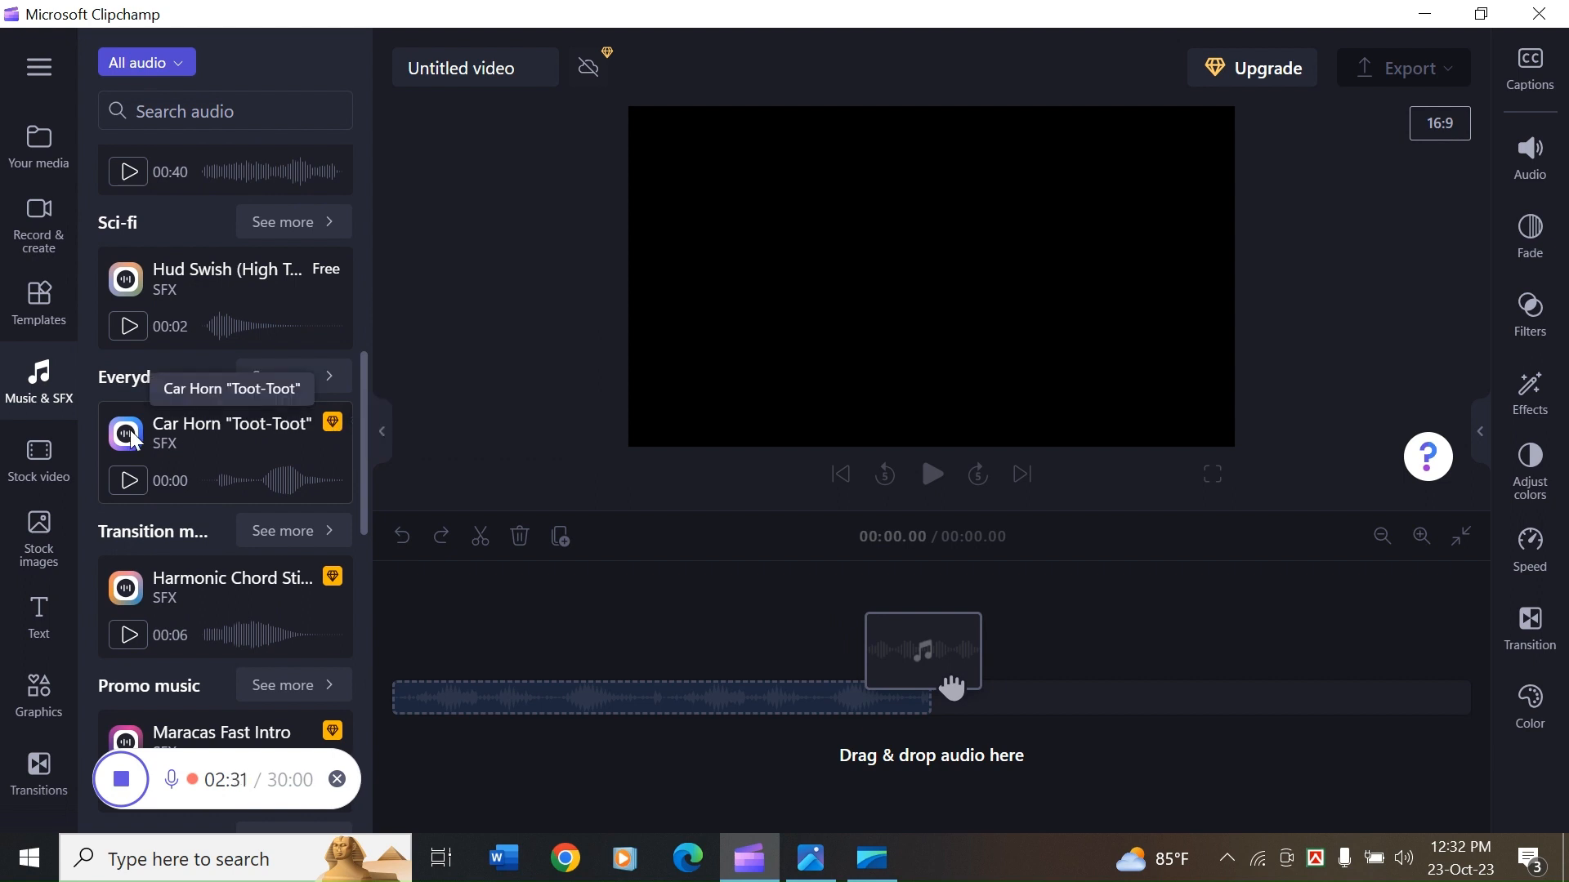
- Examine the stock video, stock image and text style libraries
{"action": "left_click", "coordinate": [40, 480]}
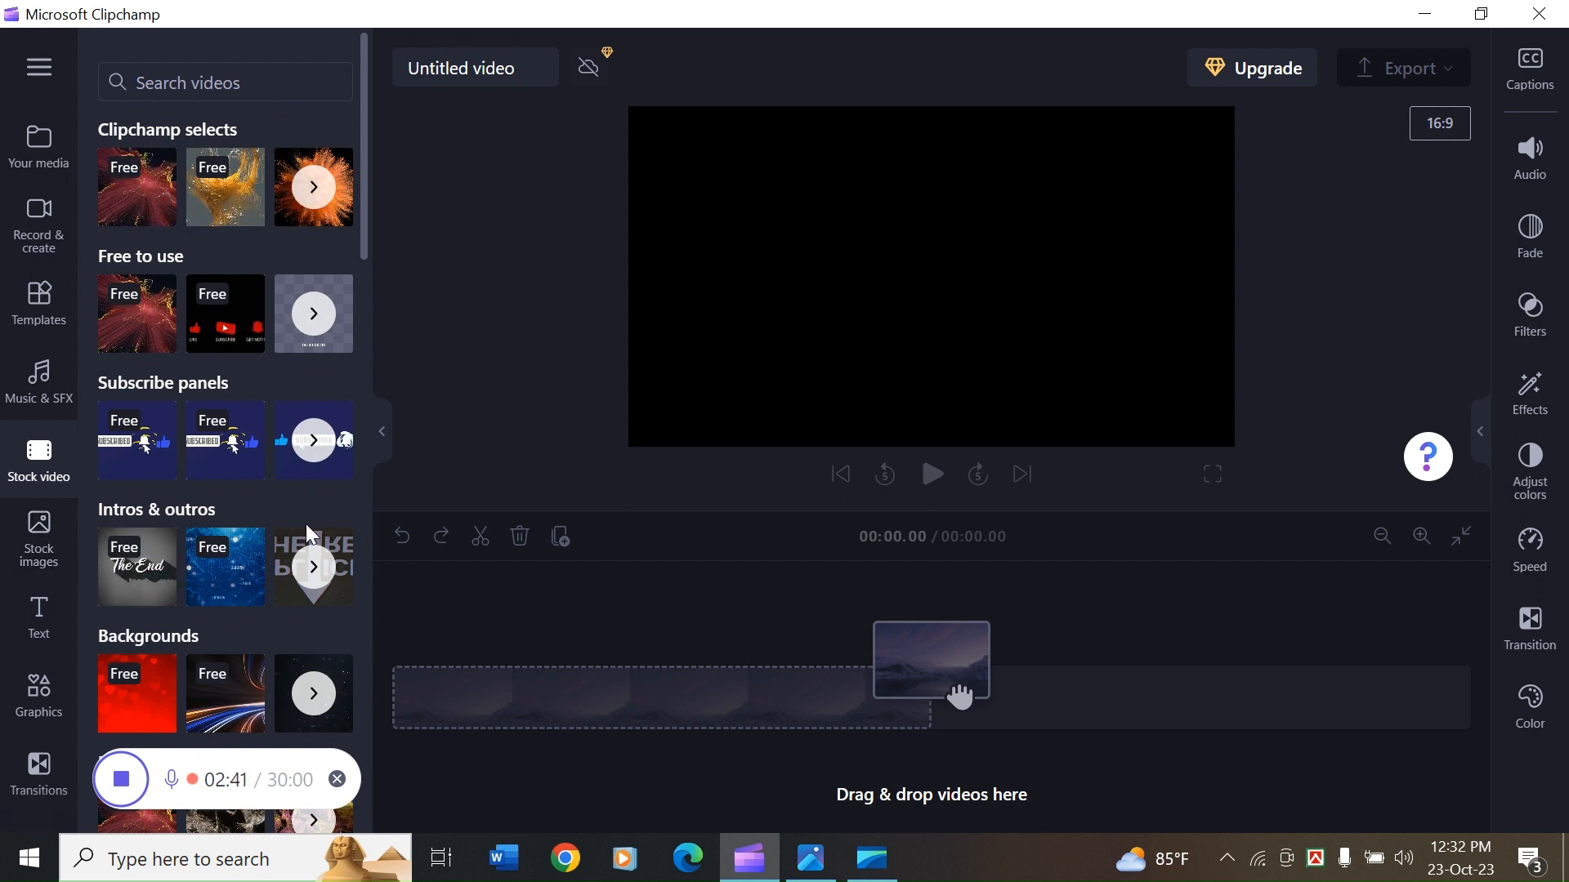
{"action": "left_click", "coordinate": [45, 563]}
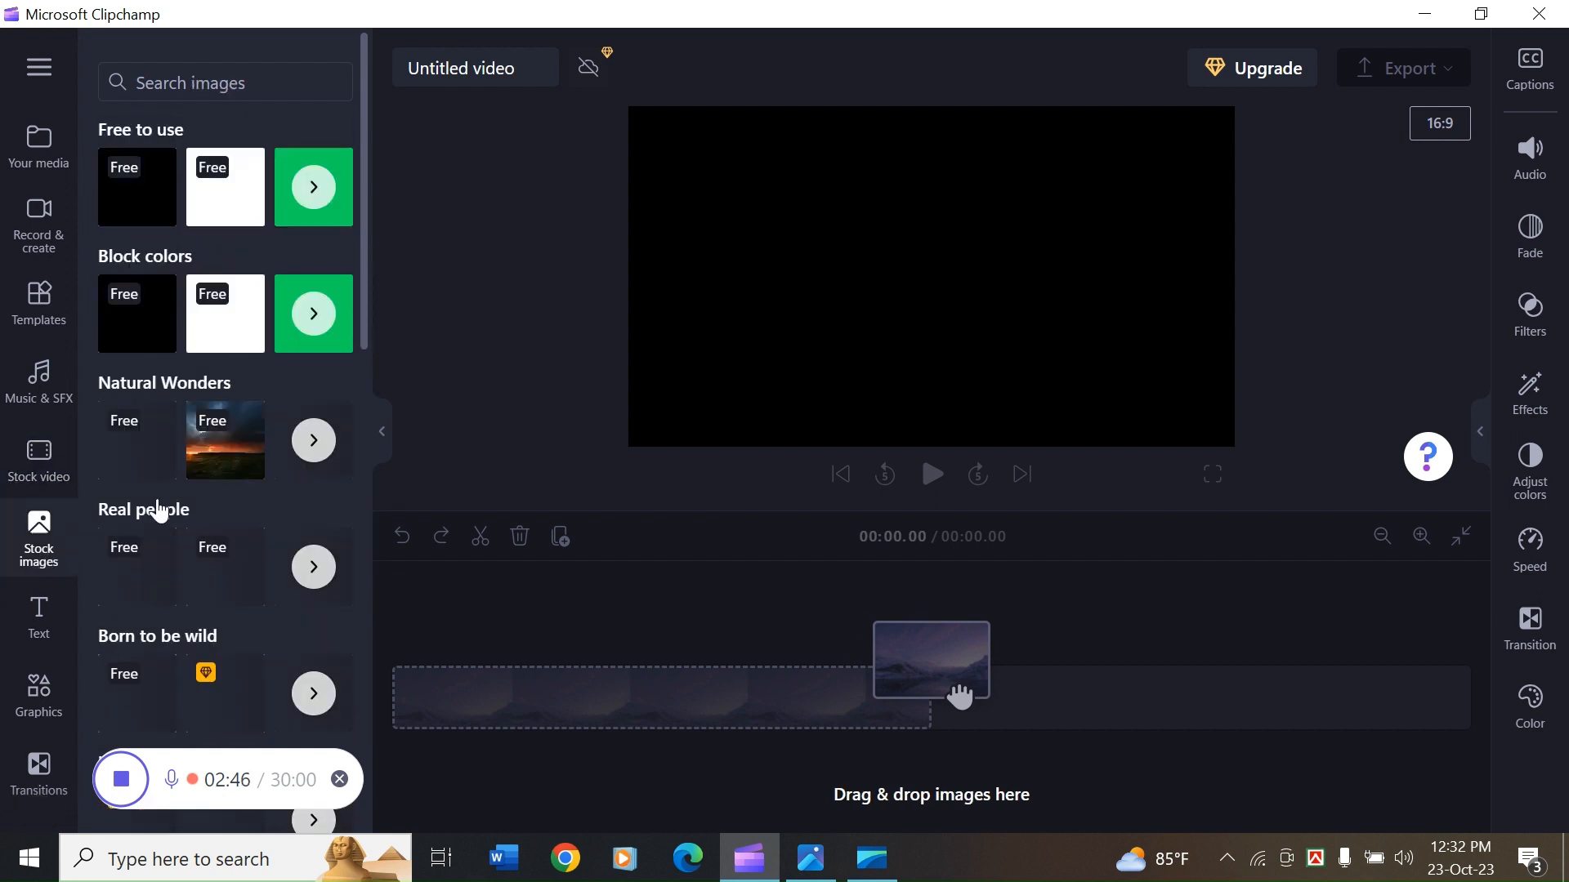
{"action": "left_click", "coordinate": [49, 636]}
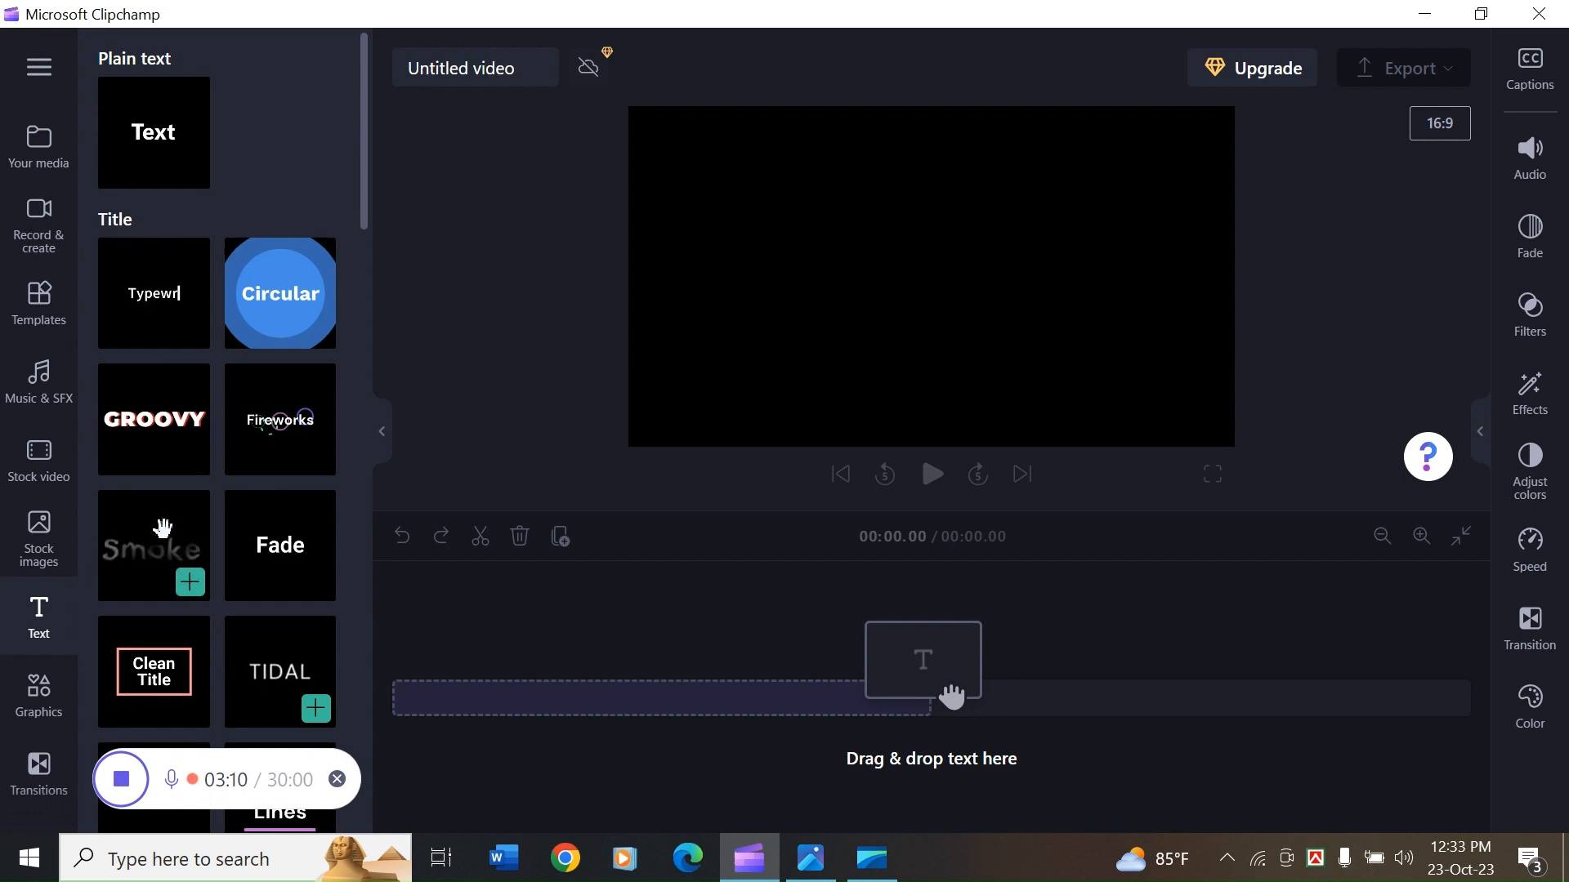
{"action": "scroll", "coordinate": [160, 527], "scroll_direction": "down", "scroll_amount": 2}
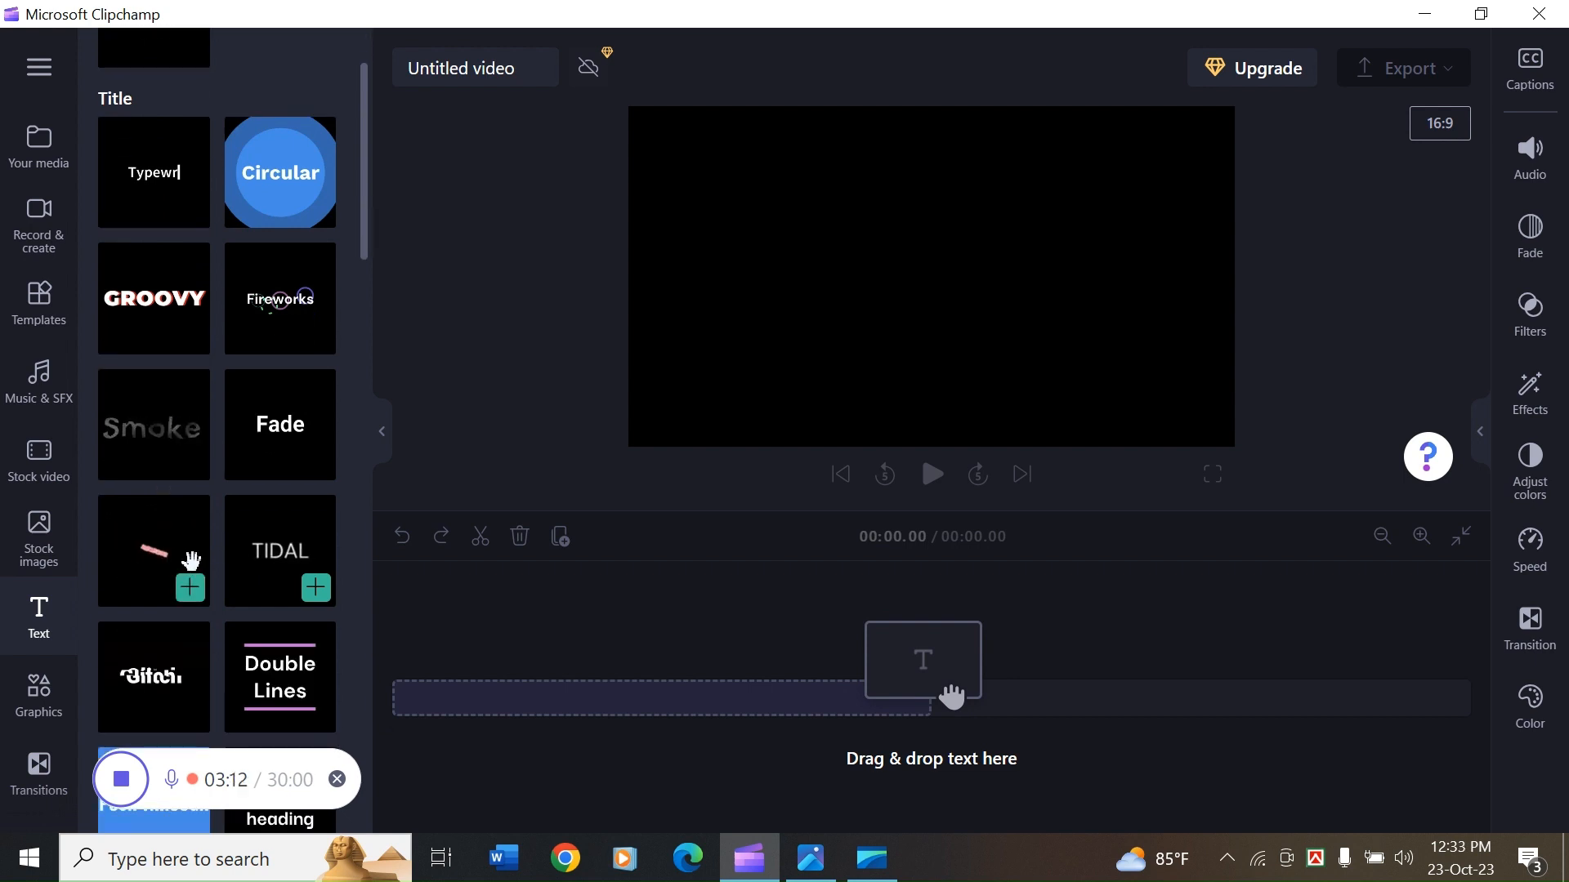
{"action": "scroll", "coordinate": [184, 555], "scroll_direction": "down", "scroll_amount": 2}
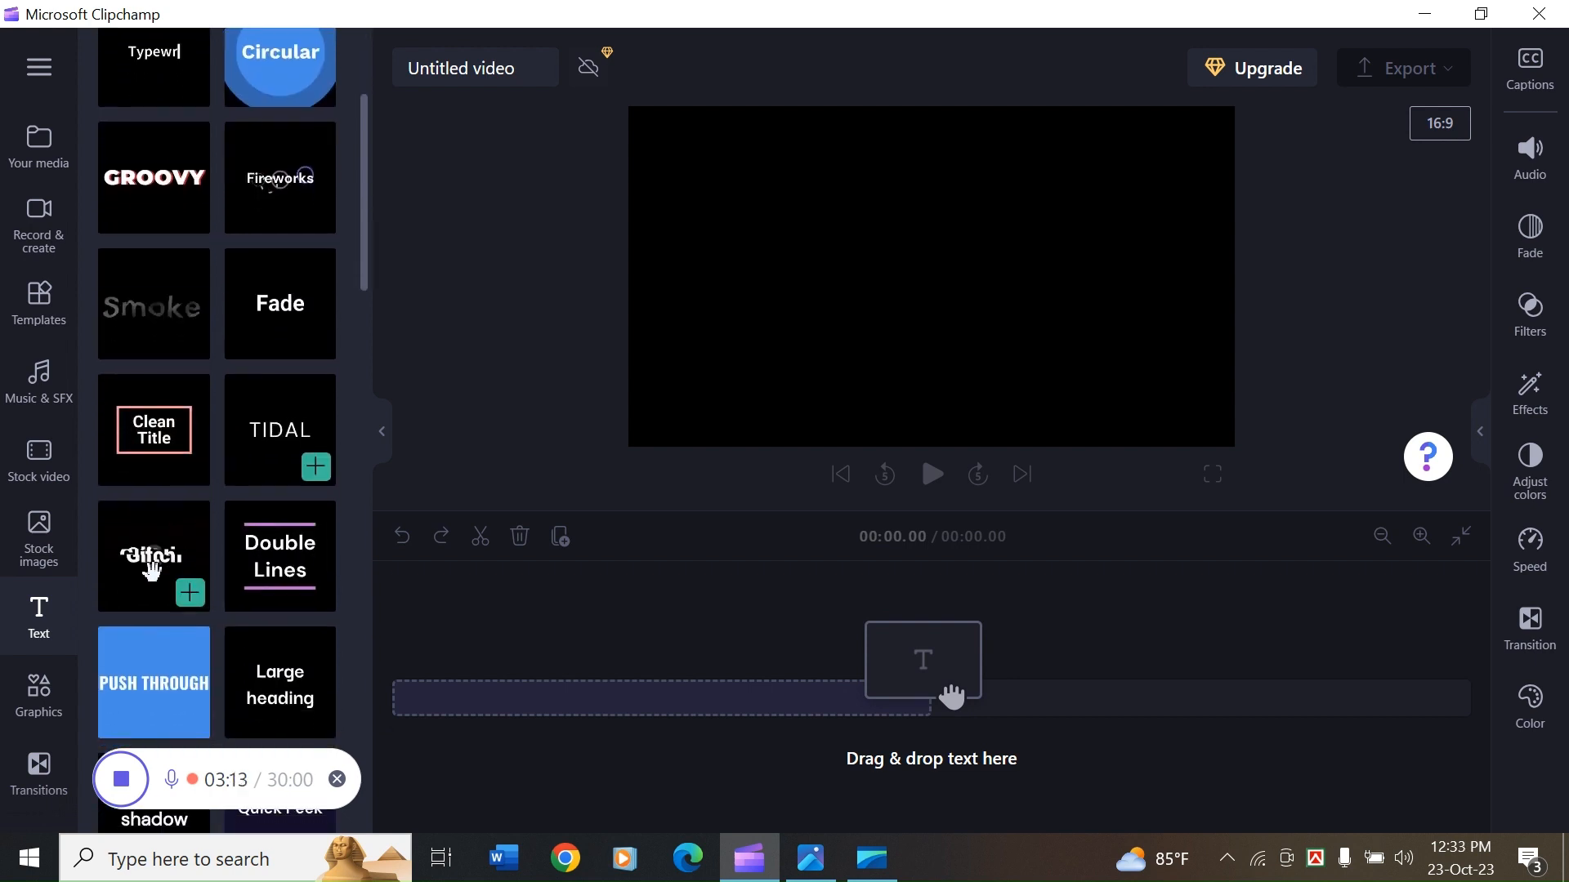
- Examine the graphics and transitions libraries, and return to the project's own media
{"action": "left_click", "coordinate": [57, 724]}
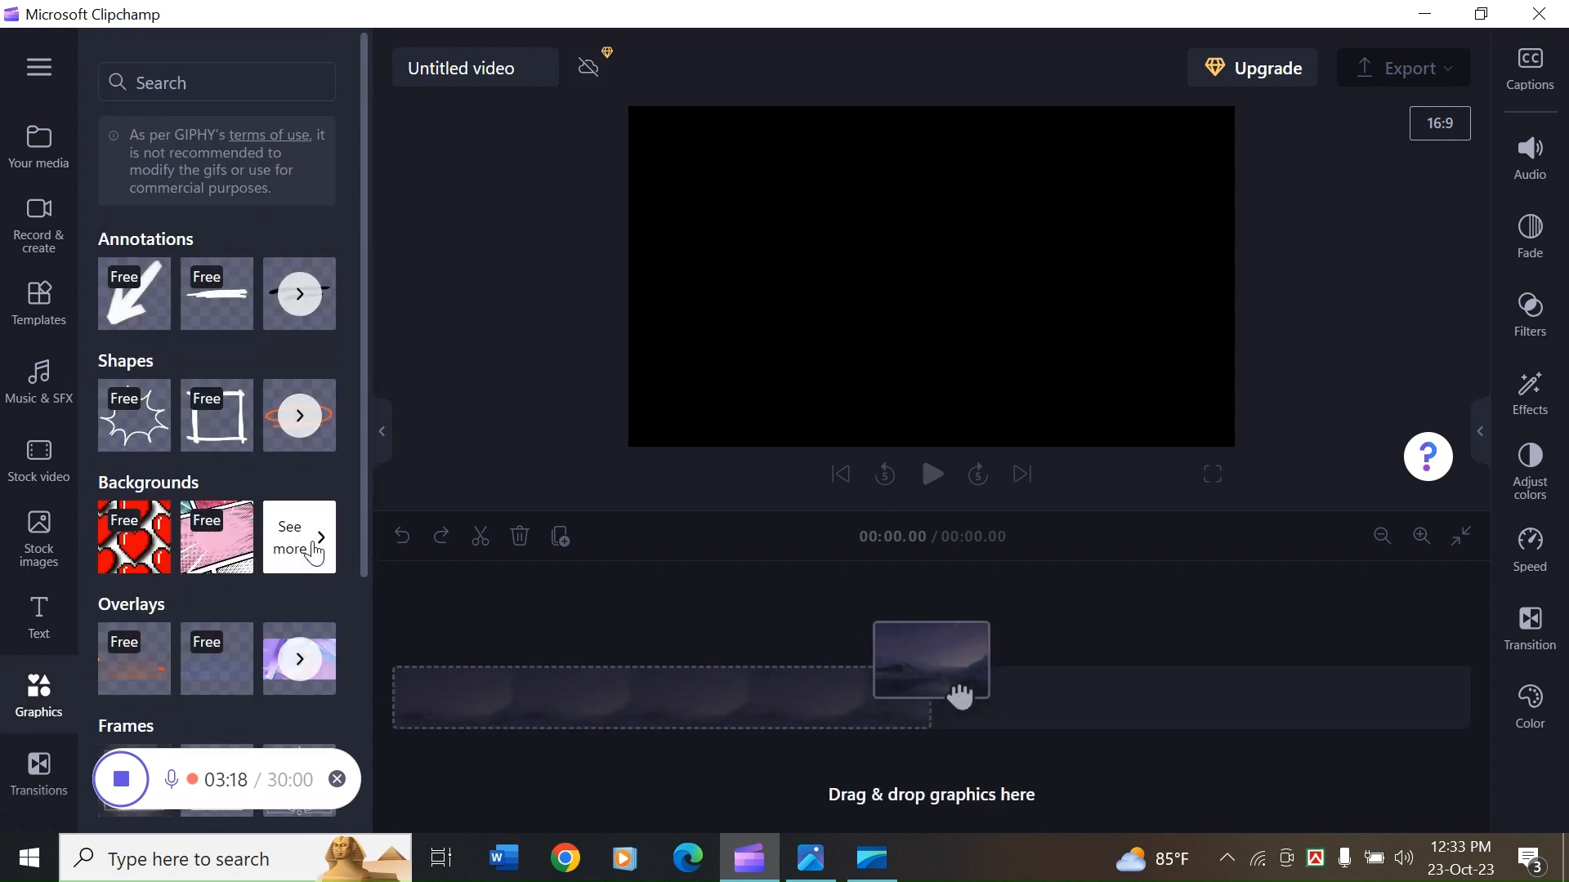
{"action": "scroll", "coordinate": [303, 539], "scroll_direction": "down", "scroll_amount": 5}
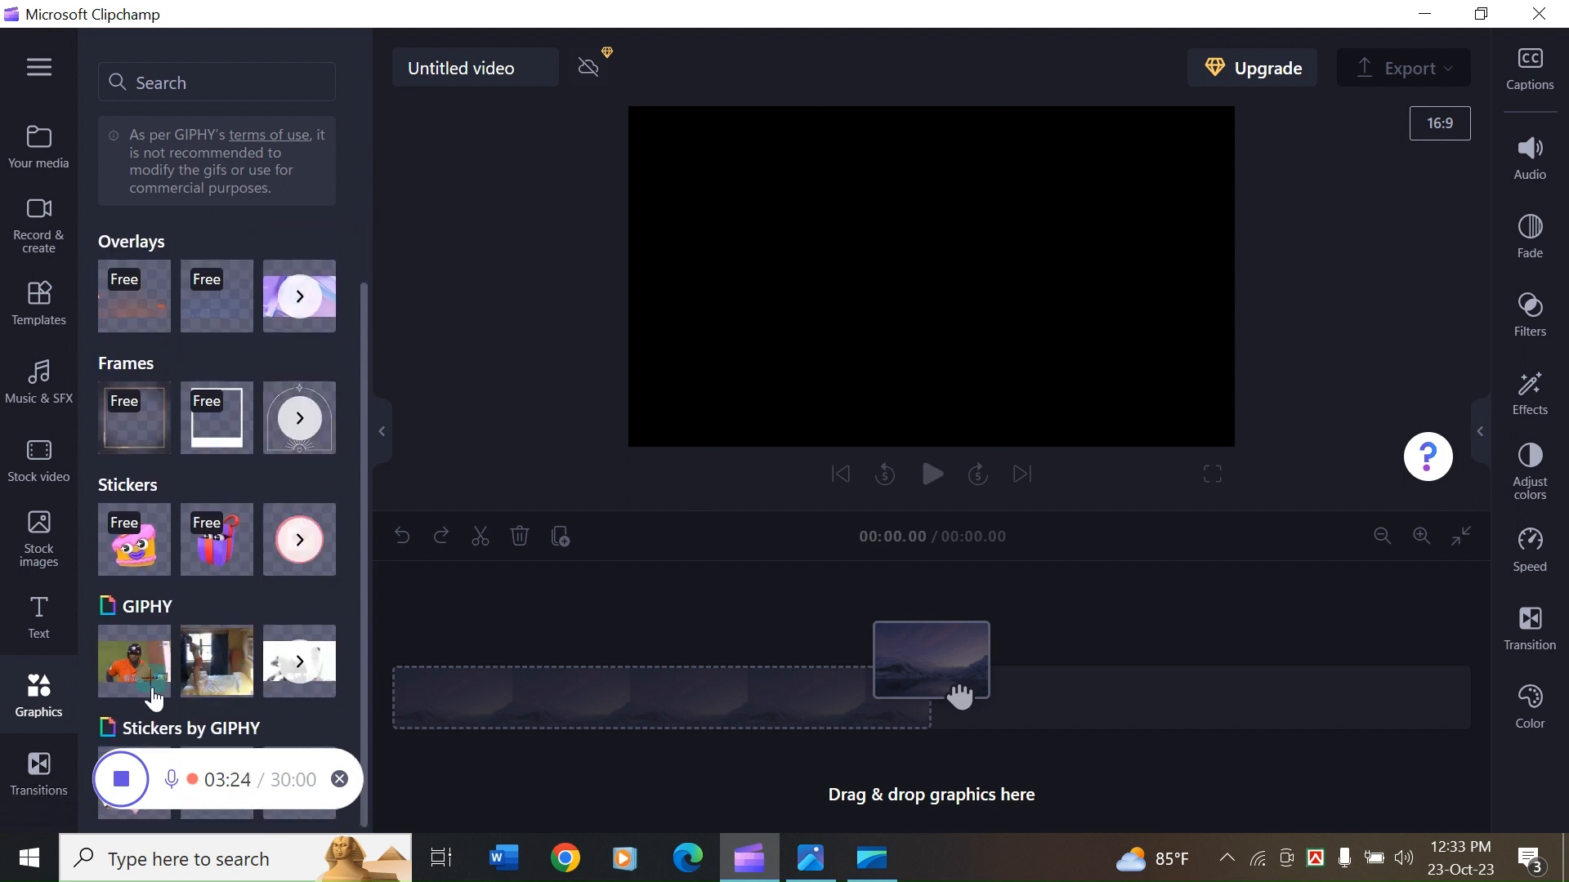
{"action": "left_click", "coordinate": [51, 772]}
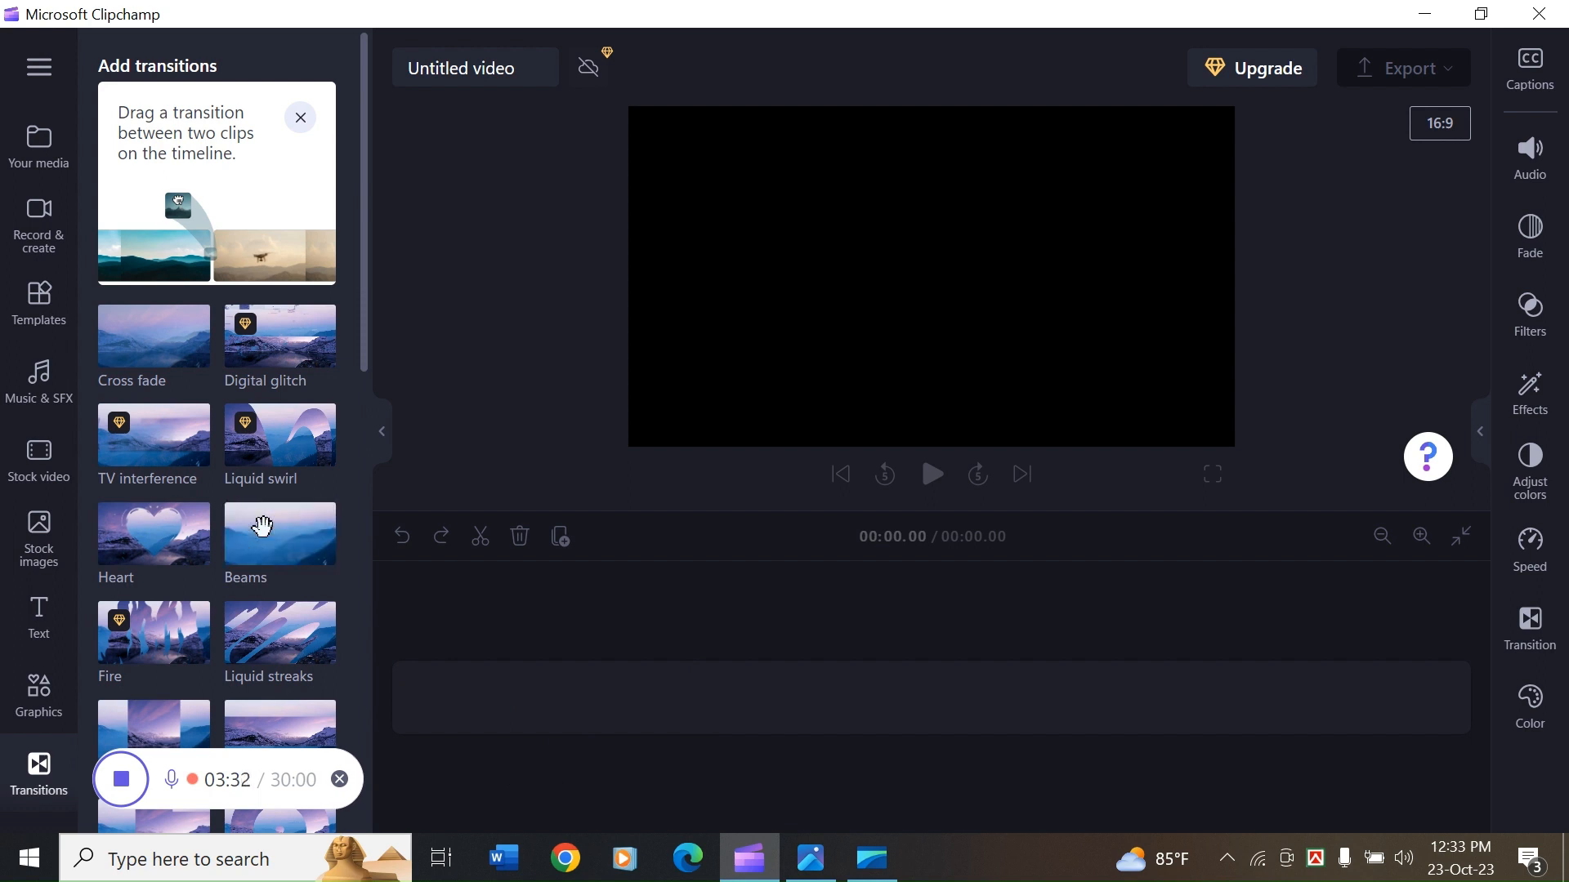
{"action": "left_click", "coordinate": [33, 157]}
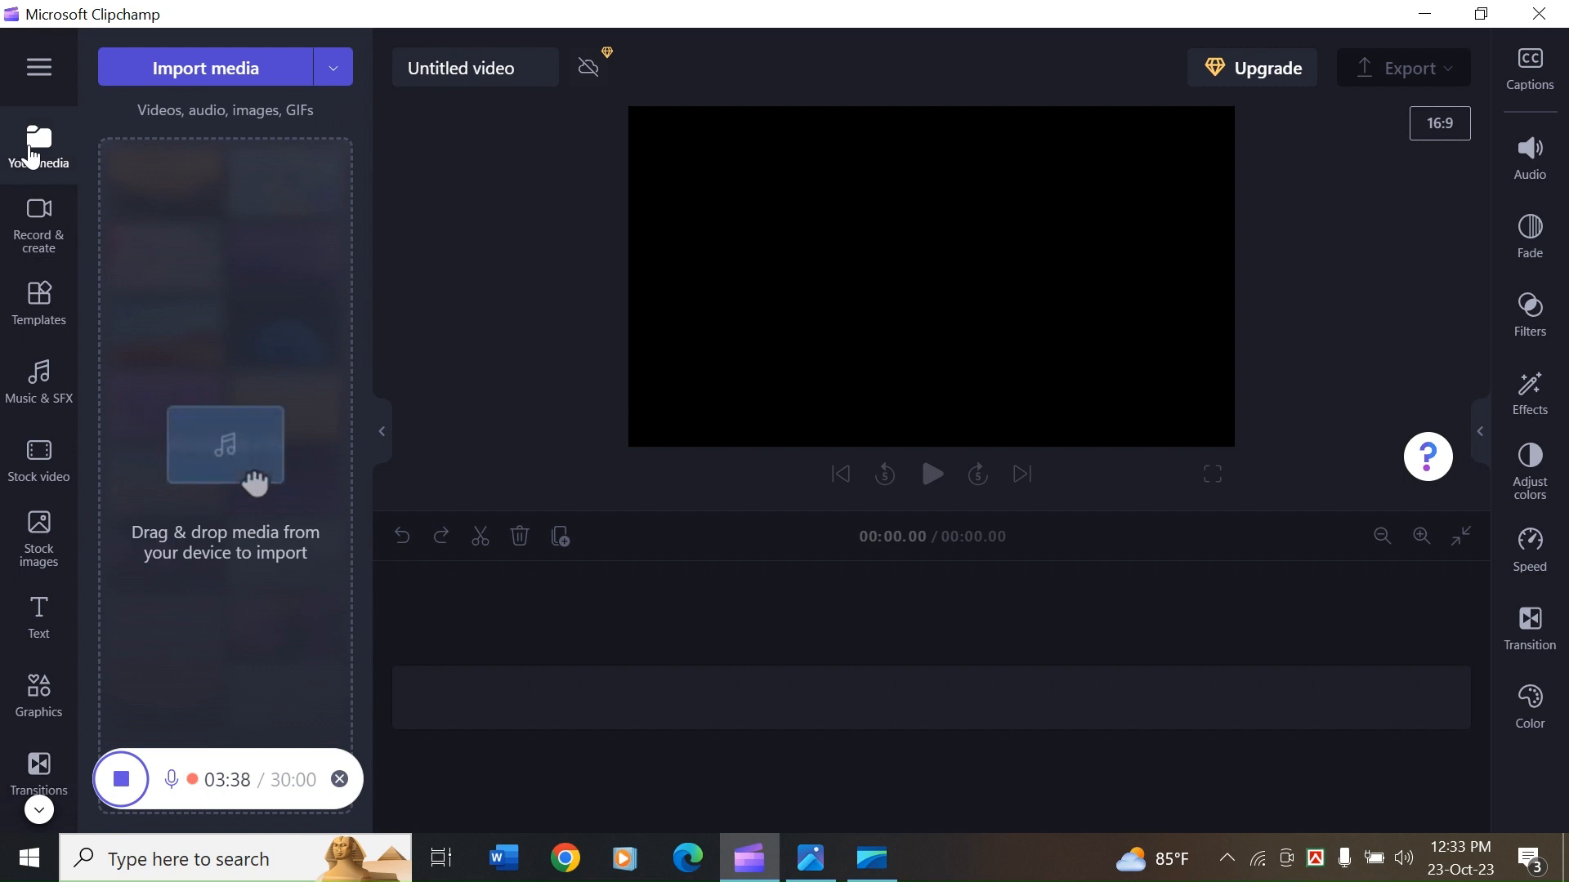
- Examine the autocaptions option and the audio volume settings
{"action": "left_click", "coordinate": [1539, 81]}
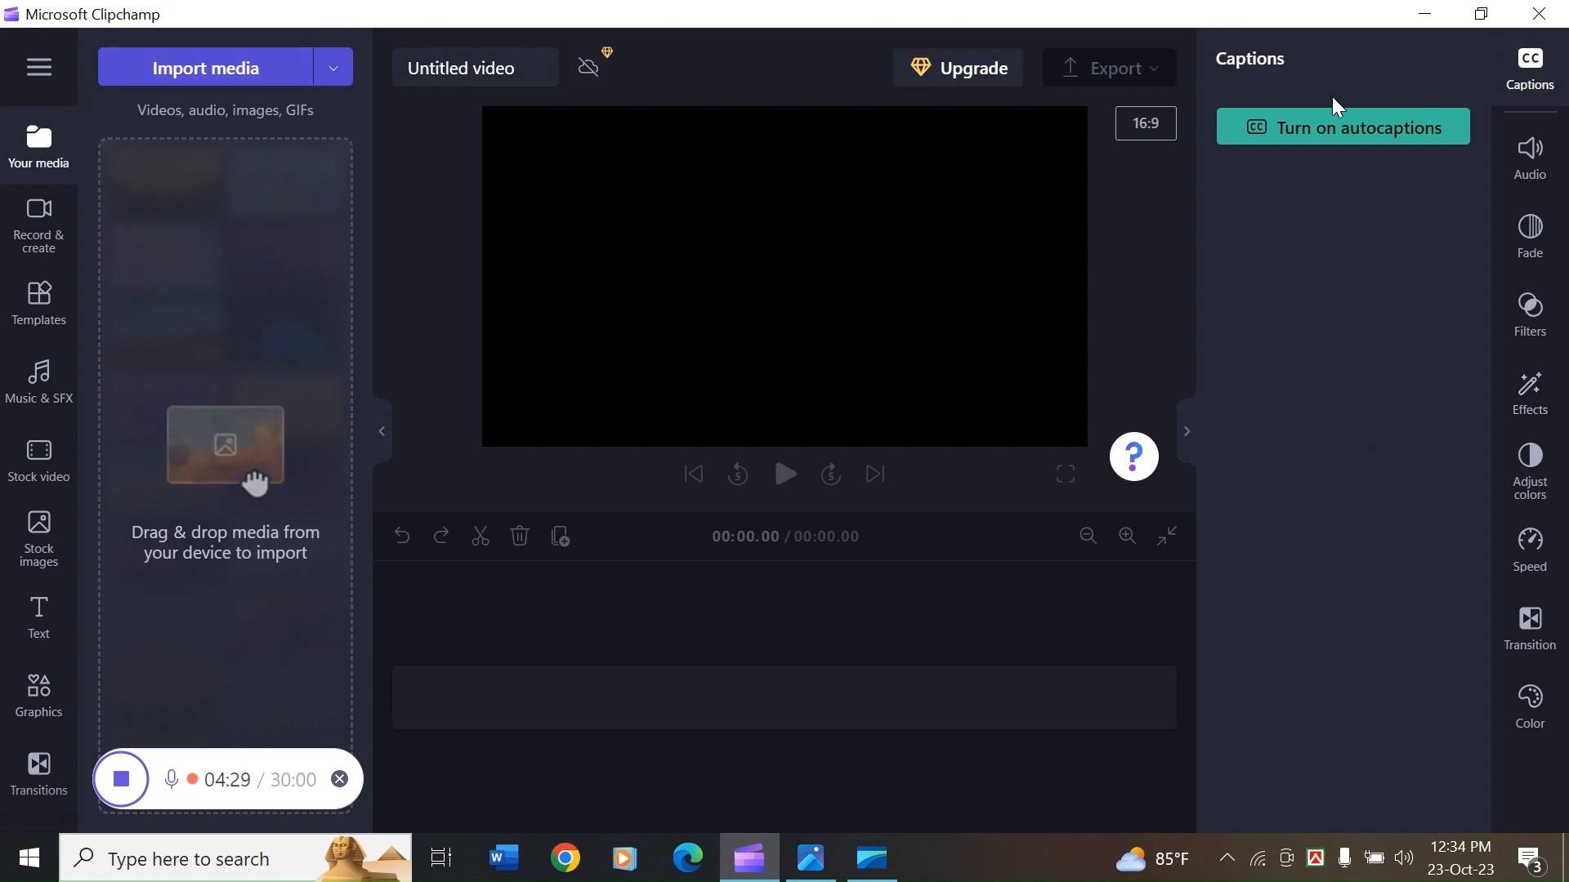
{"action": "left_click", "coordinate": [1529, 72]}
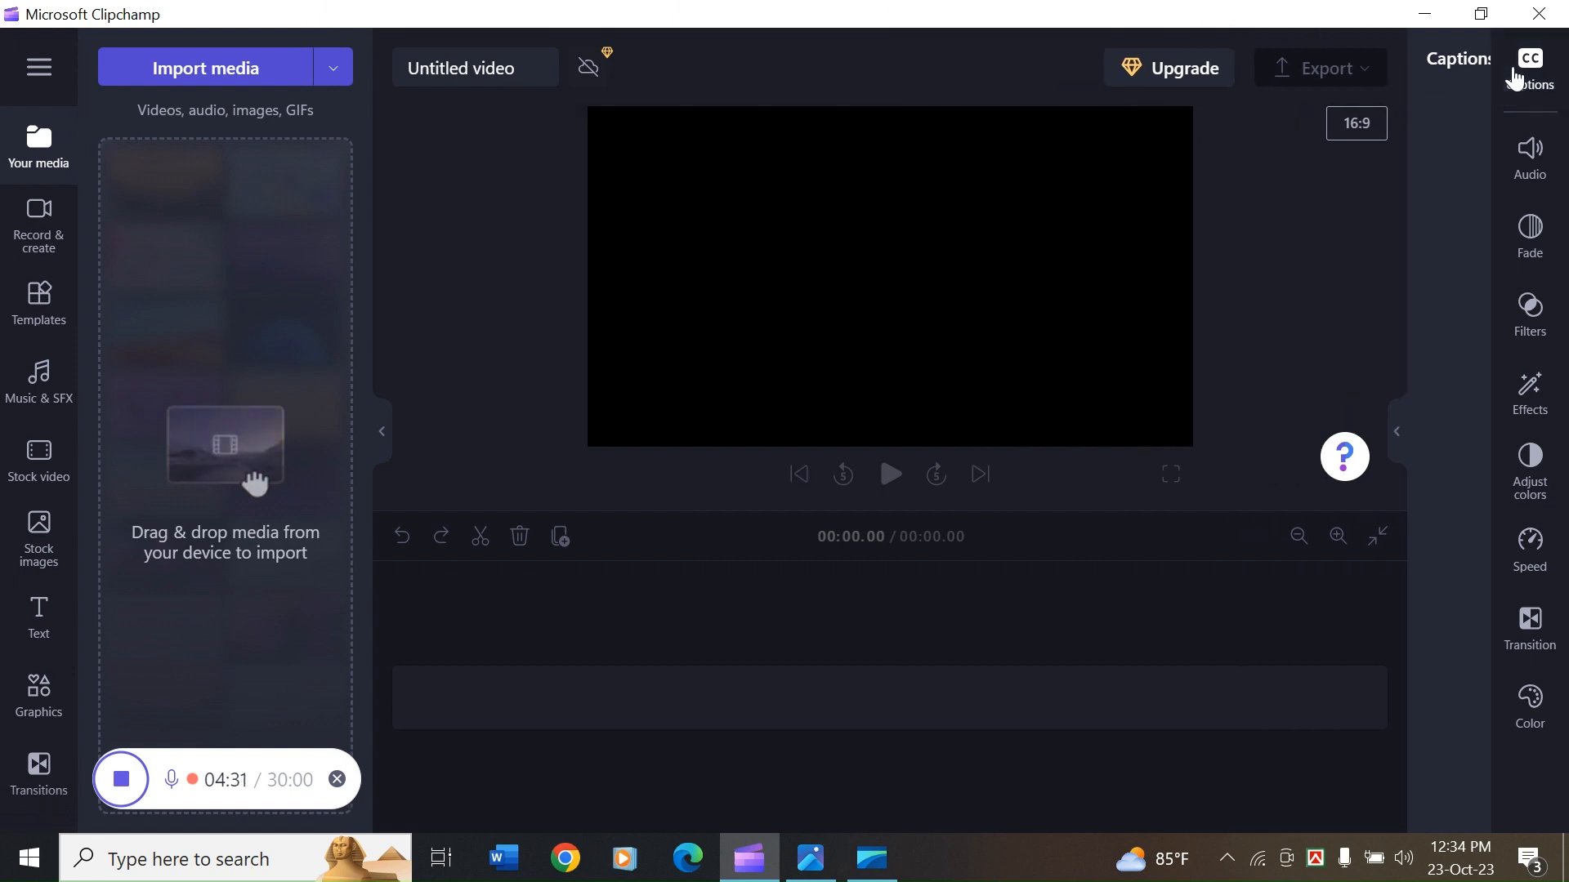
{"action": "left_click", "coordinate": [1529, 75]}
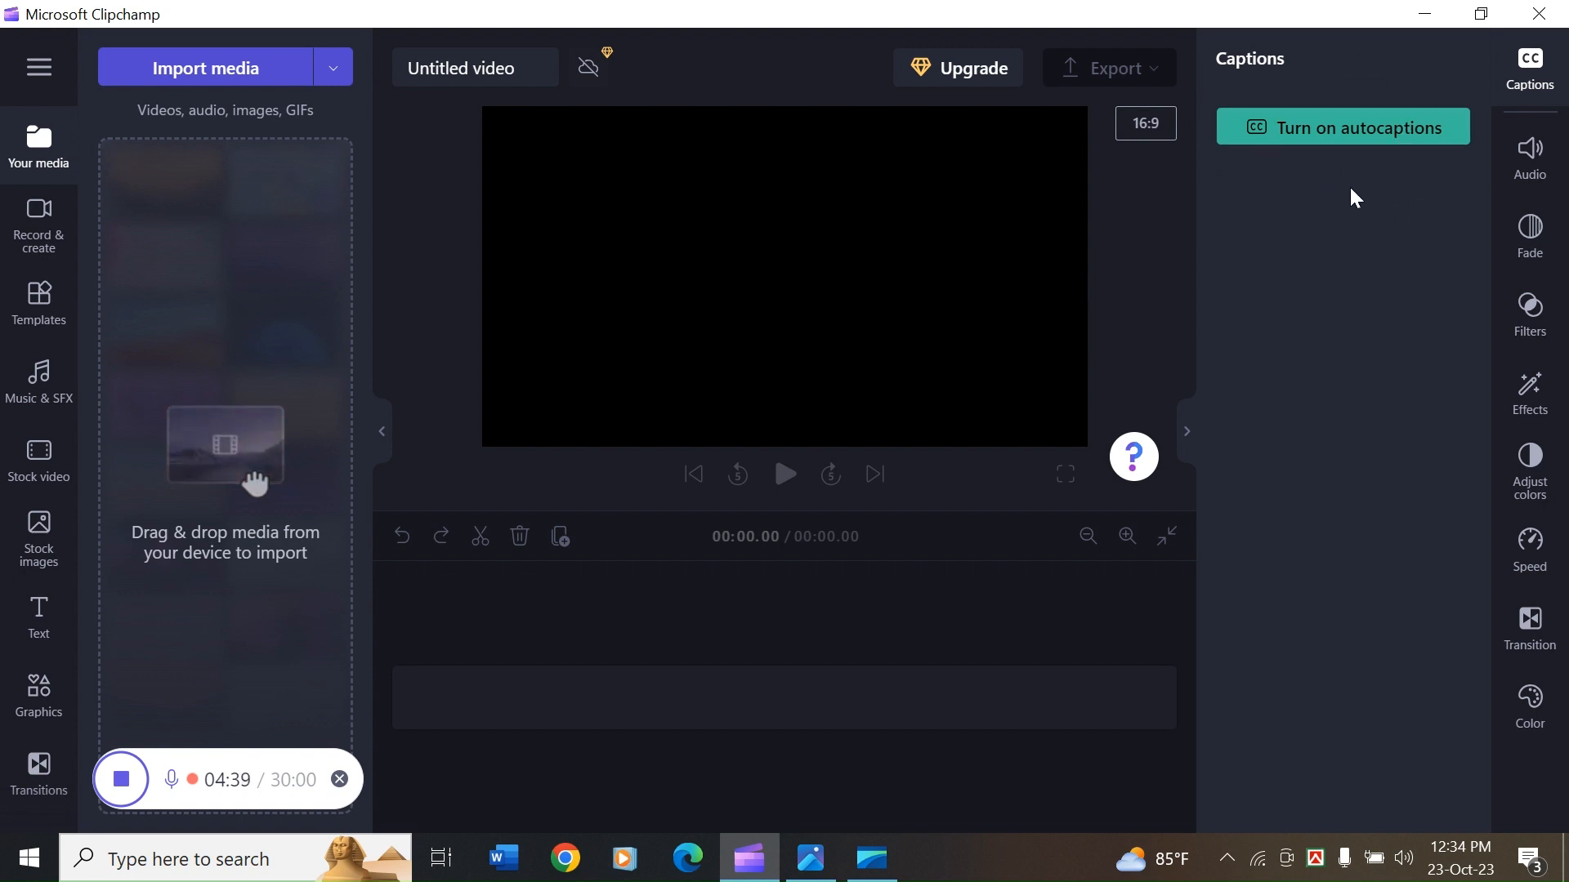
{"action": "left_click", "coordinate": [1549, 164]}
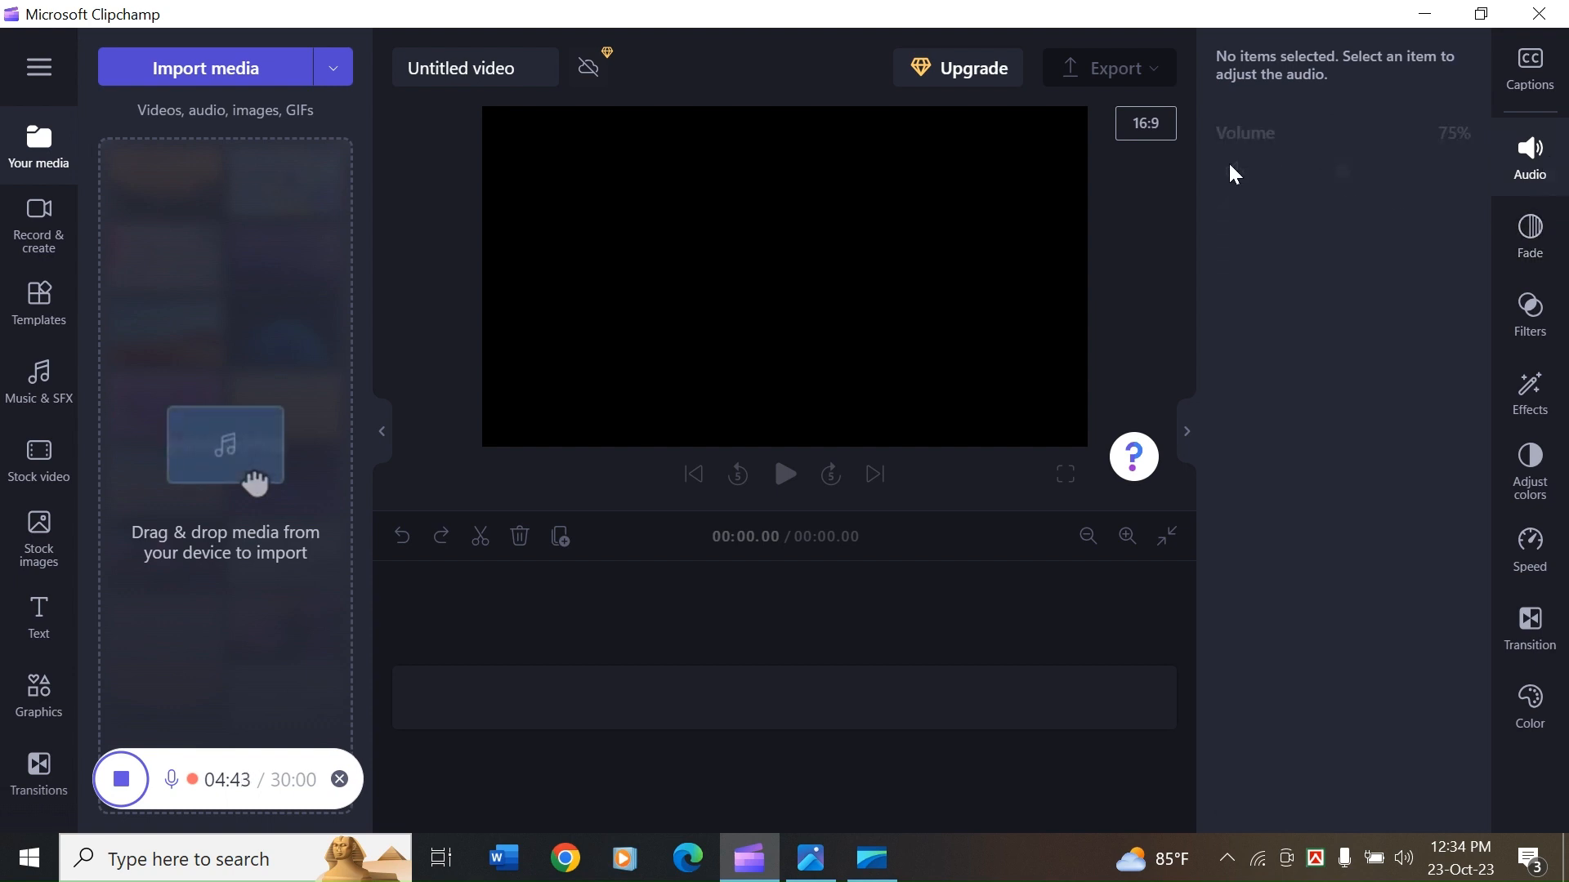
- Examine the fade, filters, effects, adjust colors, speed and color settings, and return to the captions settings
{"action": "left_click", "coordinate": [1535, 245]}
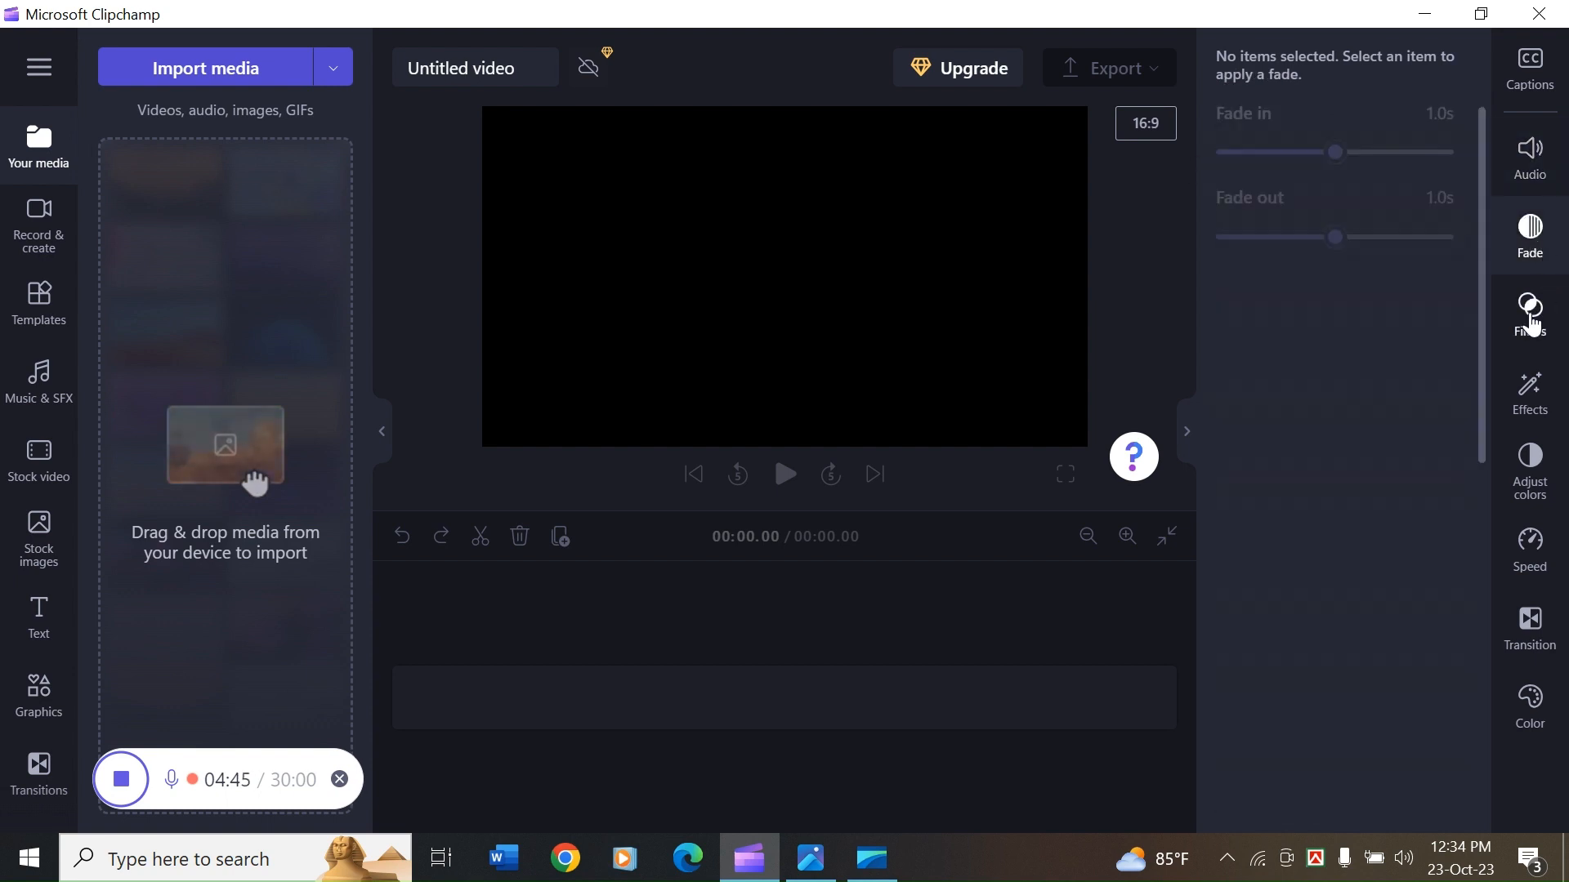
{"action": "left_click", "coordinate": [1541, 343]}
{"action": "left_click", "coordinate": [1544, 397]}
{"action": "left_click", "coordinate": [1539, 474]}
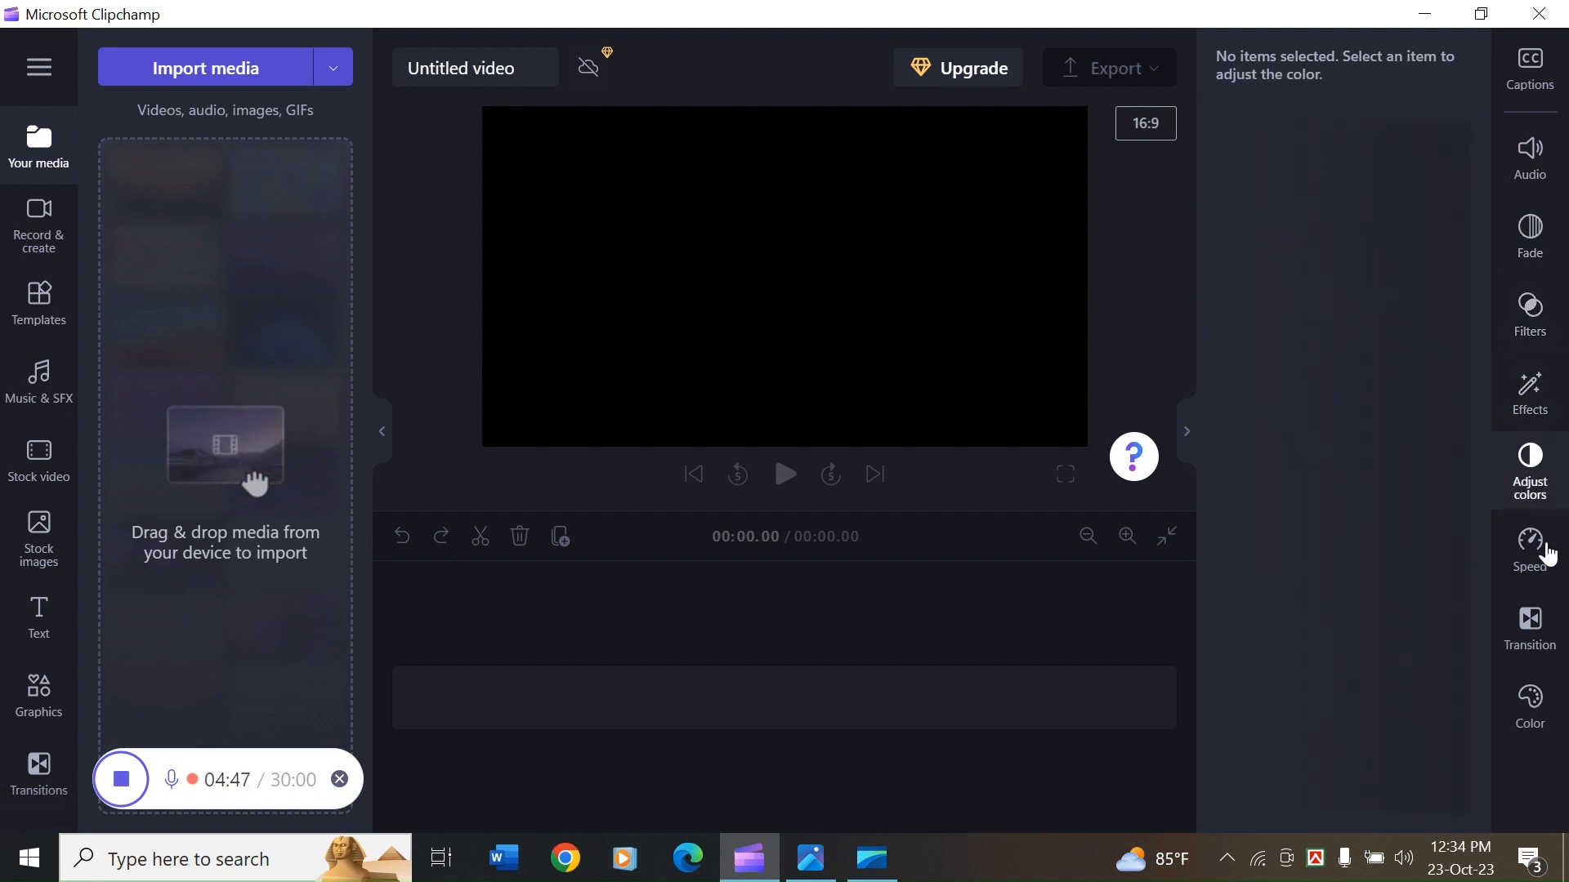
{"action": "left_click", "coordinate": [1549, 557]}
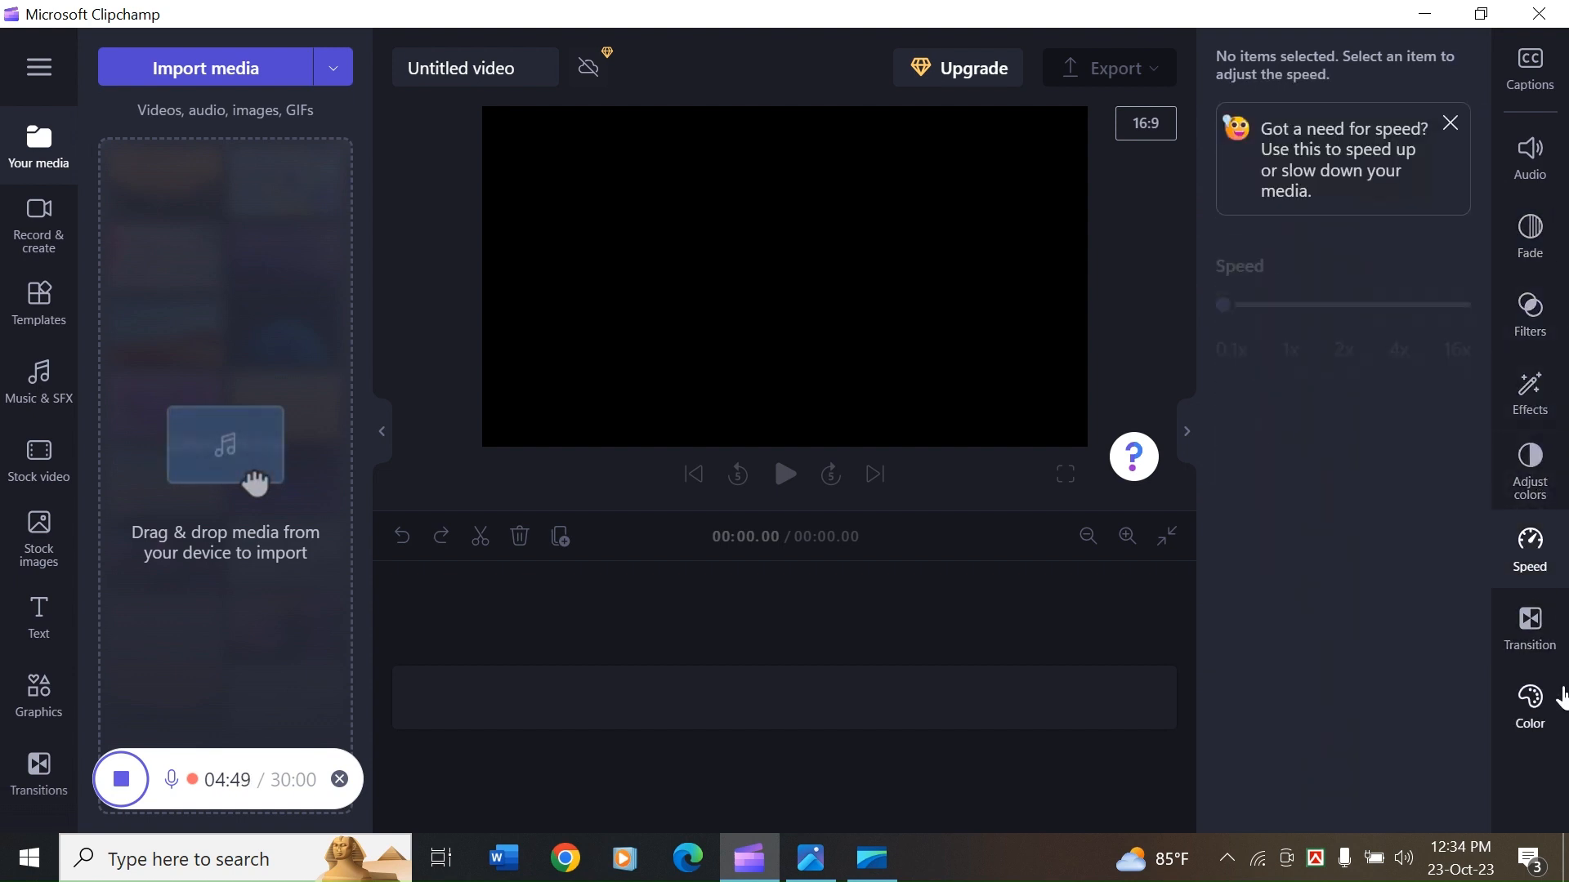
{"action": "left_click", "coordinate": [1541, 706]}
{"action": "left_click", "coordinate": [1530, 89]}
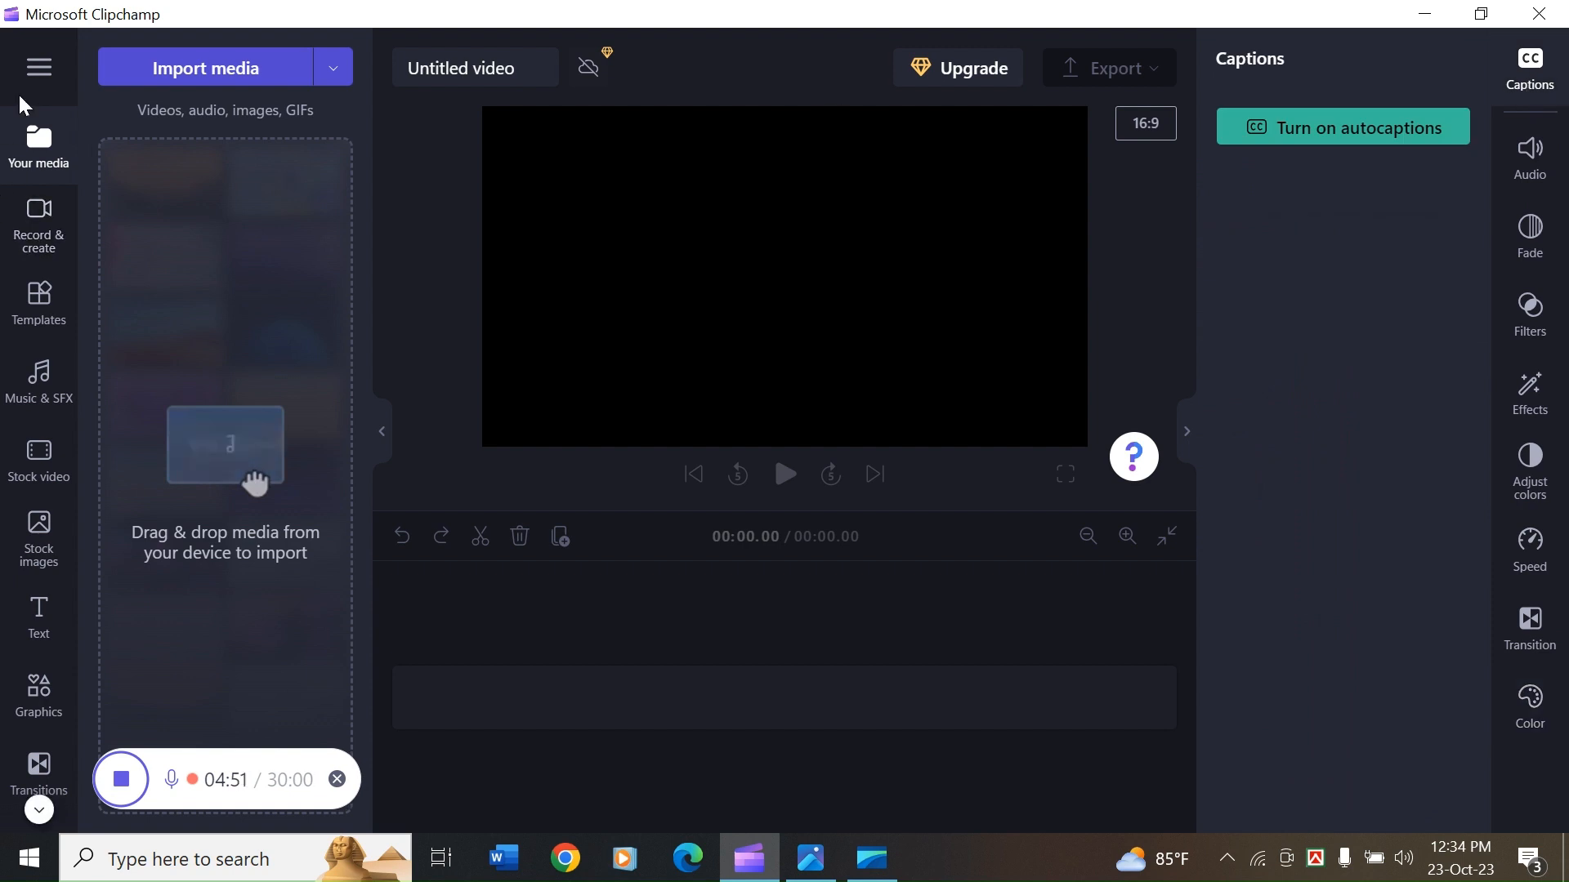
- Revisit the recording and template options, and return to the project's media with the captions settings collapsed
{"action": "left_click", "coordinate": [40, 243]}
{"action": "left_click", "coordinate": [39, 304]}
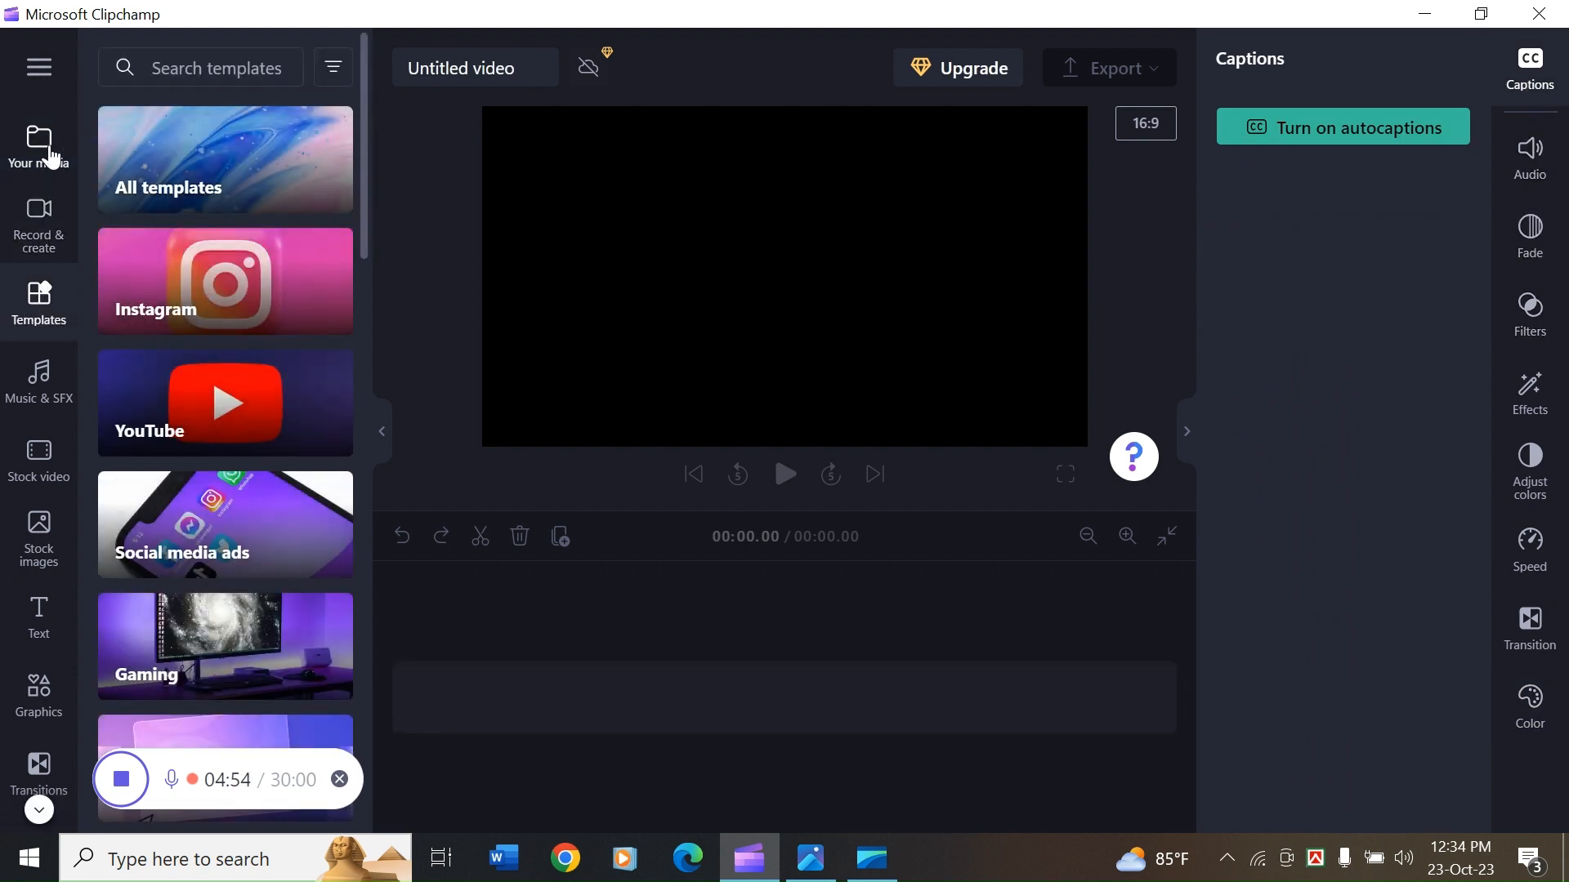
{"action": "left_click", "coordinate": [42, 148]}
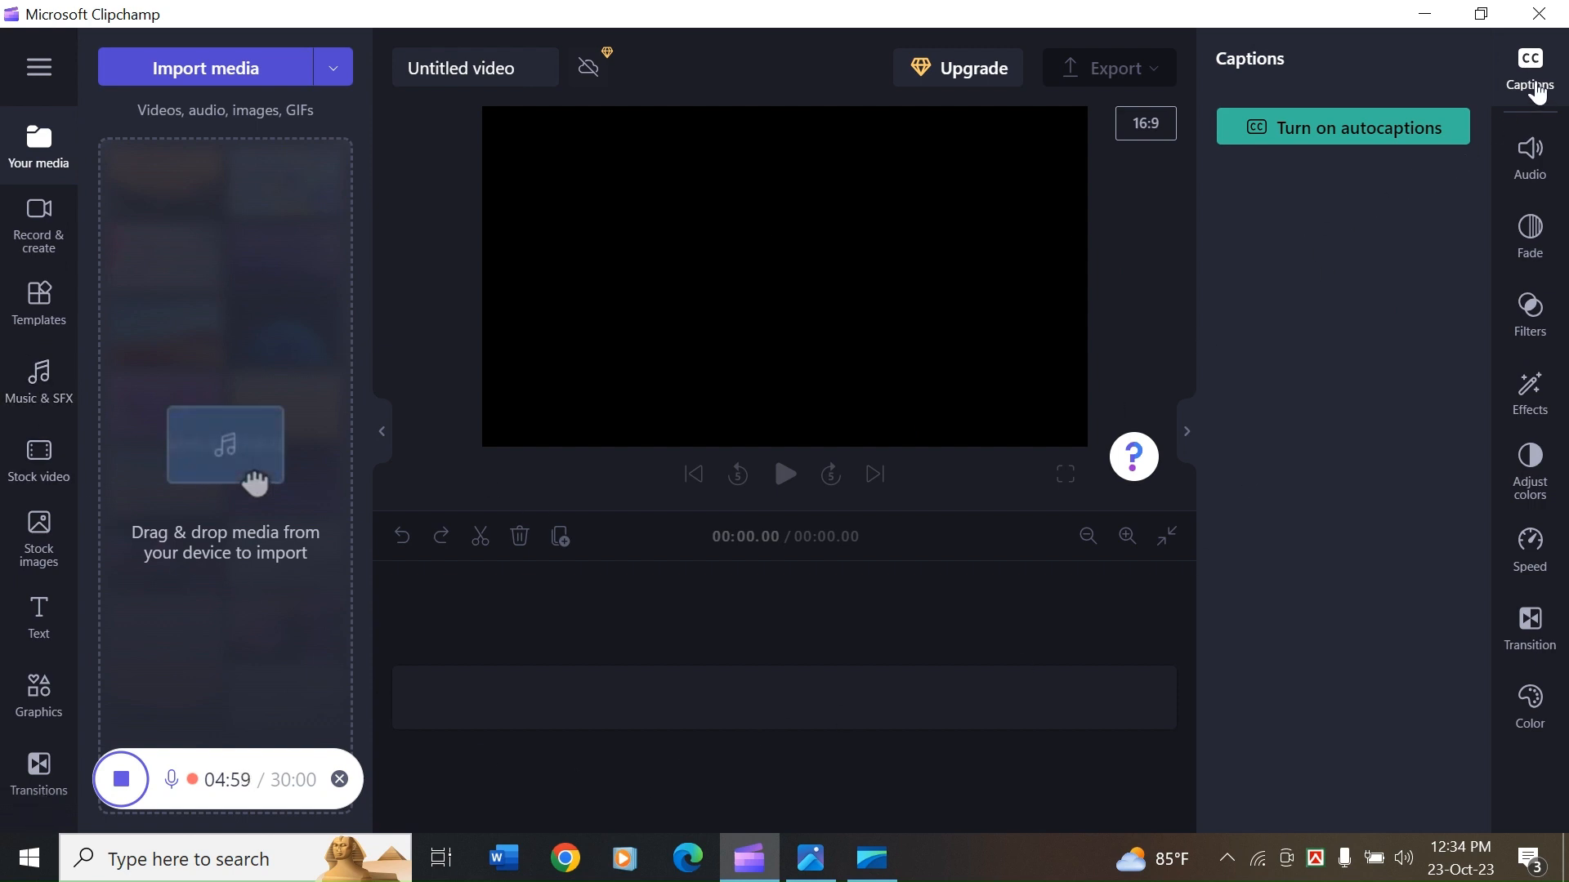
{"action": "left_click", "coordinate": [1532, 92]}
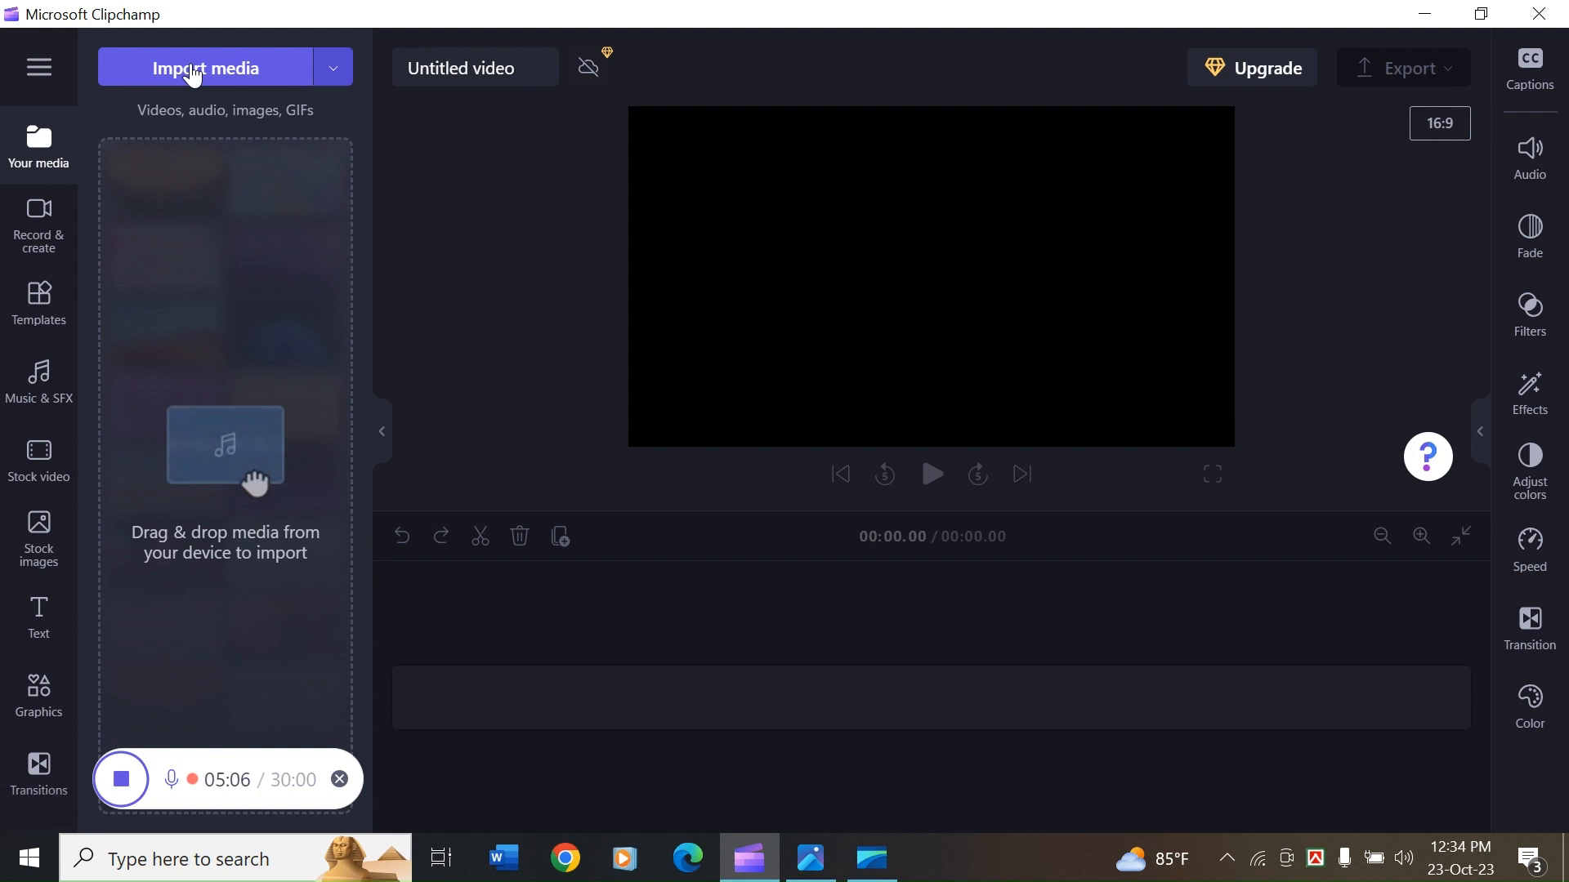
- Import the Top 5 Free Screen Recording Software video from the Downloads folder into the project's media
{"action": "left_click", "coordinate": [191, 65]}
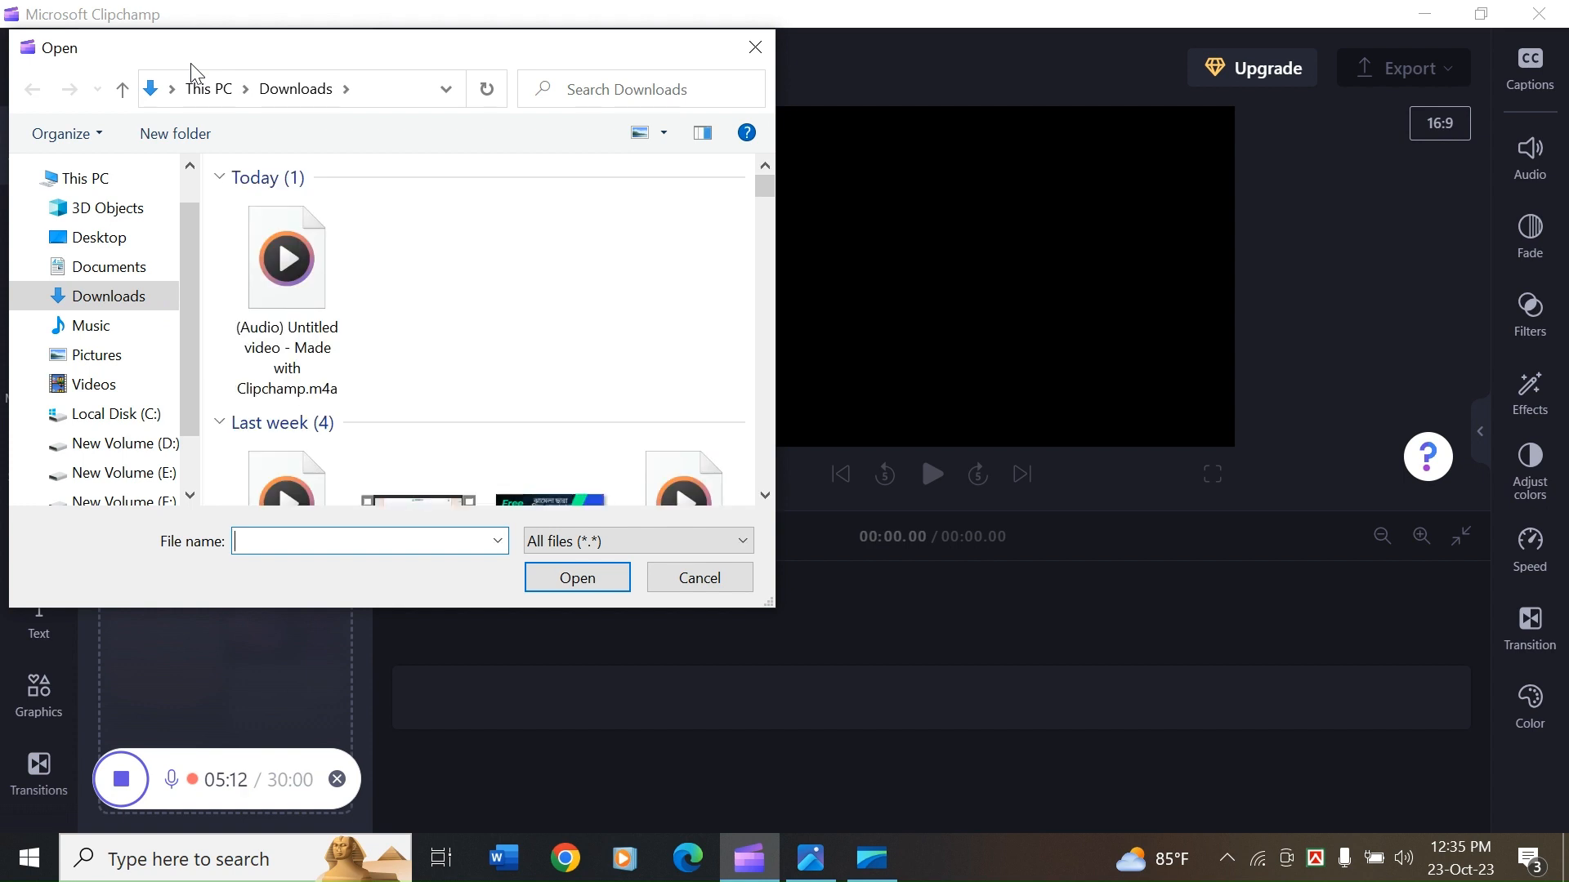
{"action": "scroll", "coordinate": [392, 314], "scroll_direction": "down", "scroll_amount": 2}
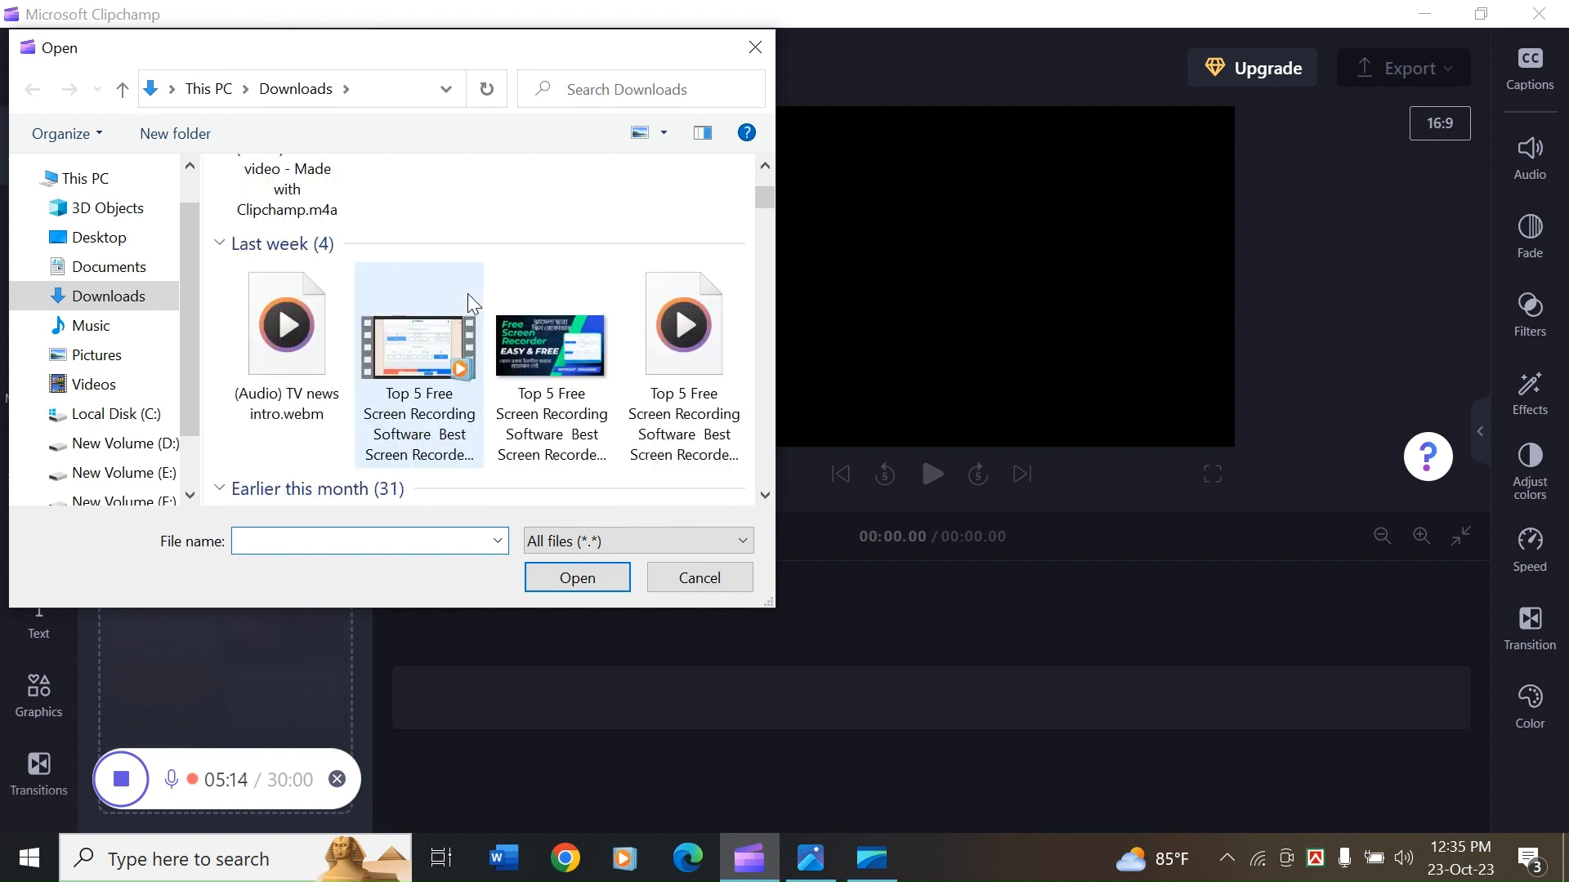
{"action": "left_click", "coordinate": [417, 400]}
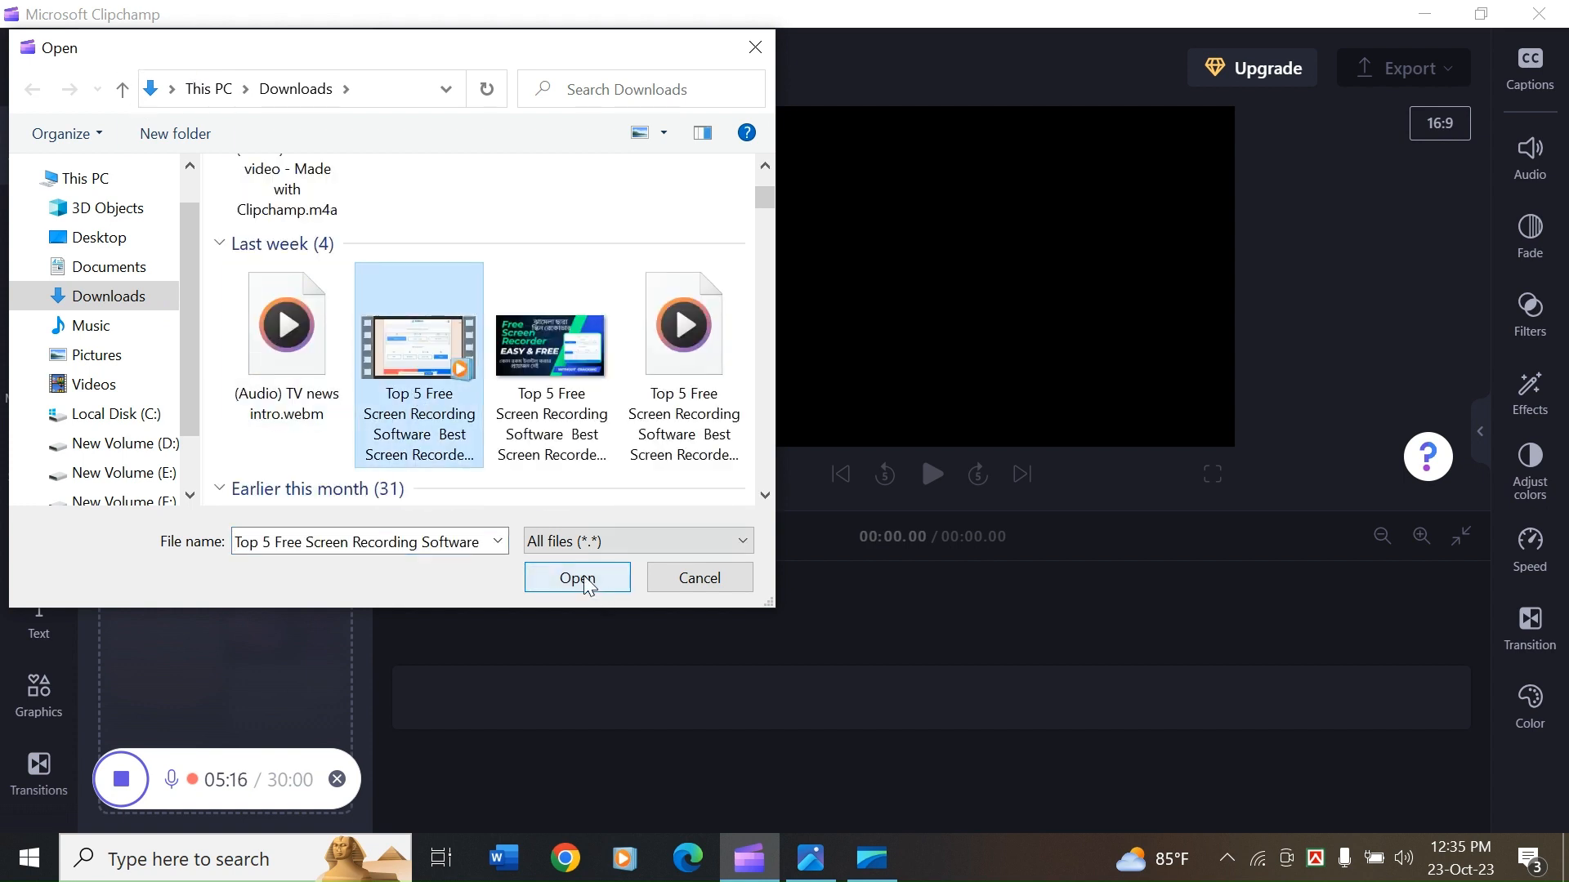
{"action": "left_click", "coordinate": [584, 580]}
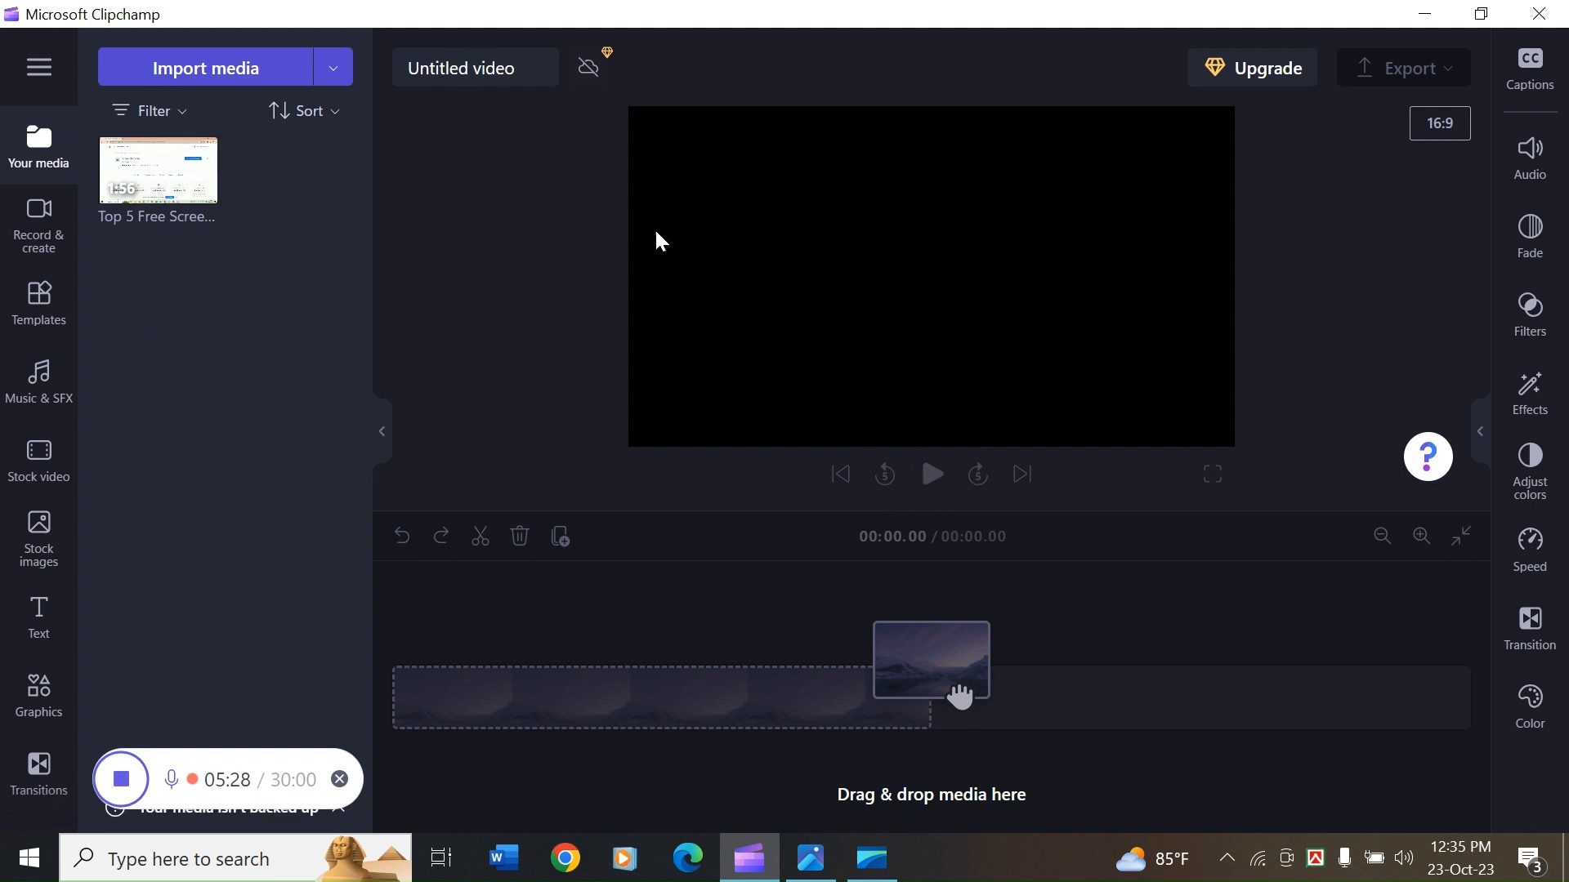
- Place the imported Top 5 Free Screen Recording Software video at the start of the timeline
{"action": "left_click", "coordinate": [382, 431]}
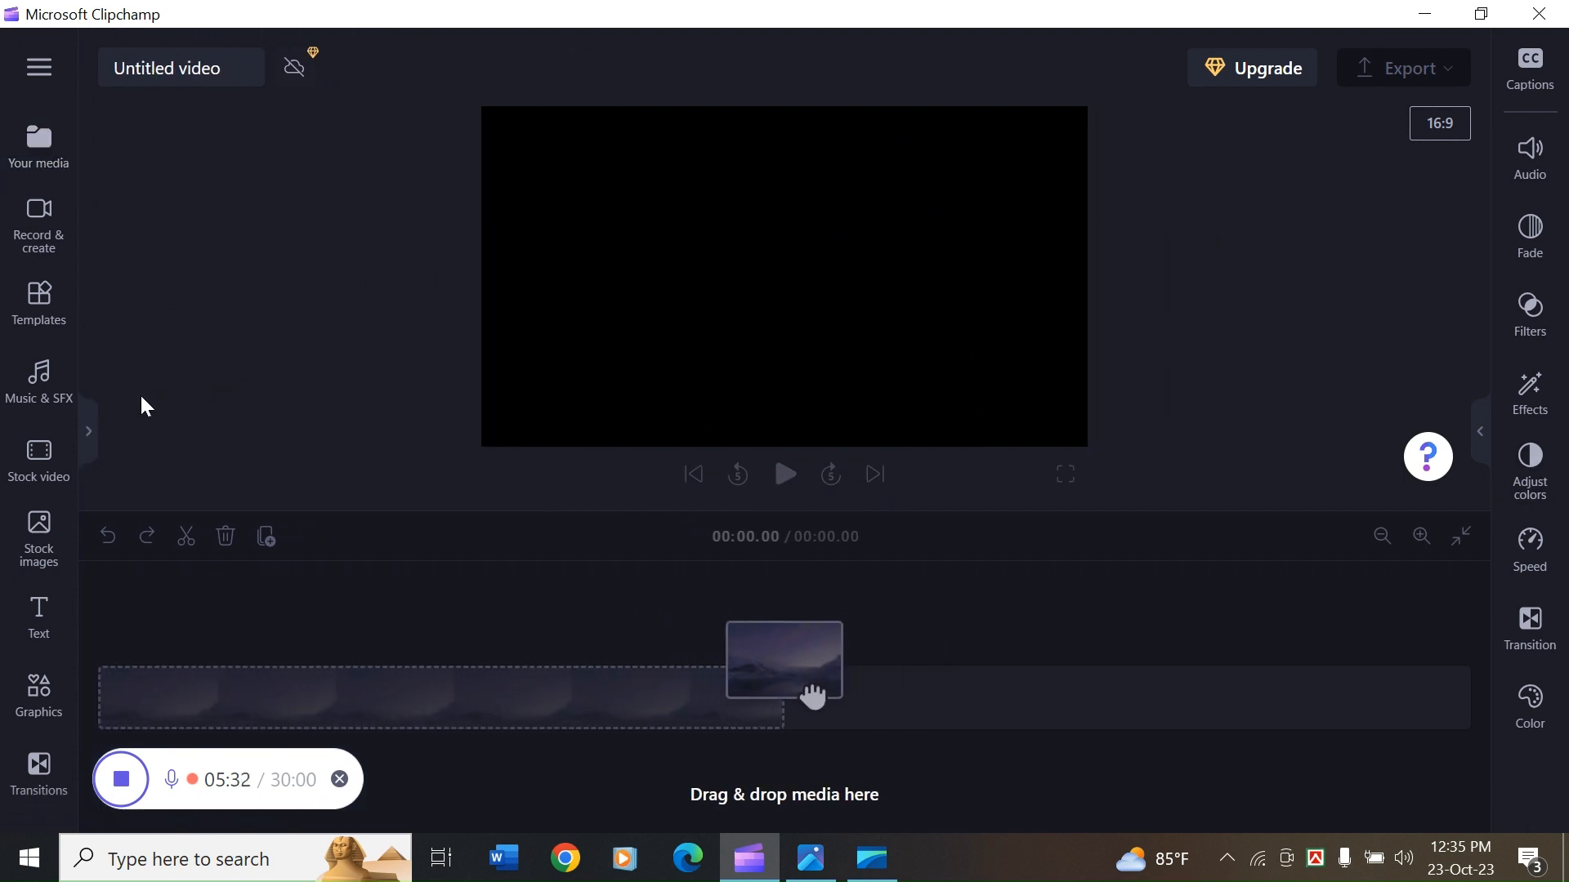
{"action": "left_click", "coordinate": [42, 178]}
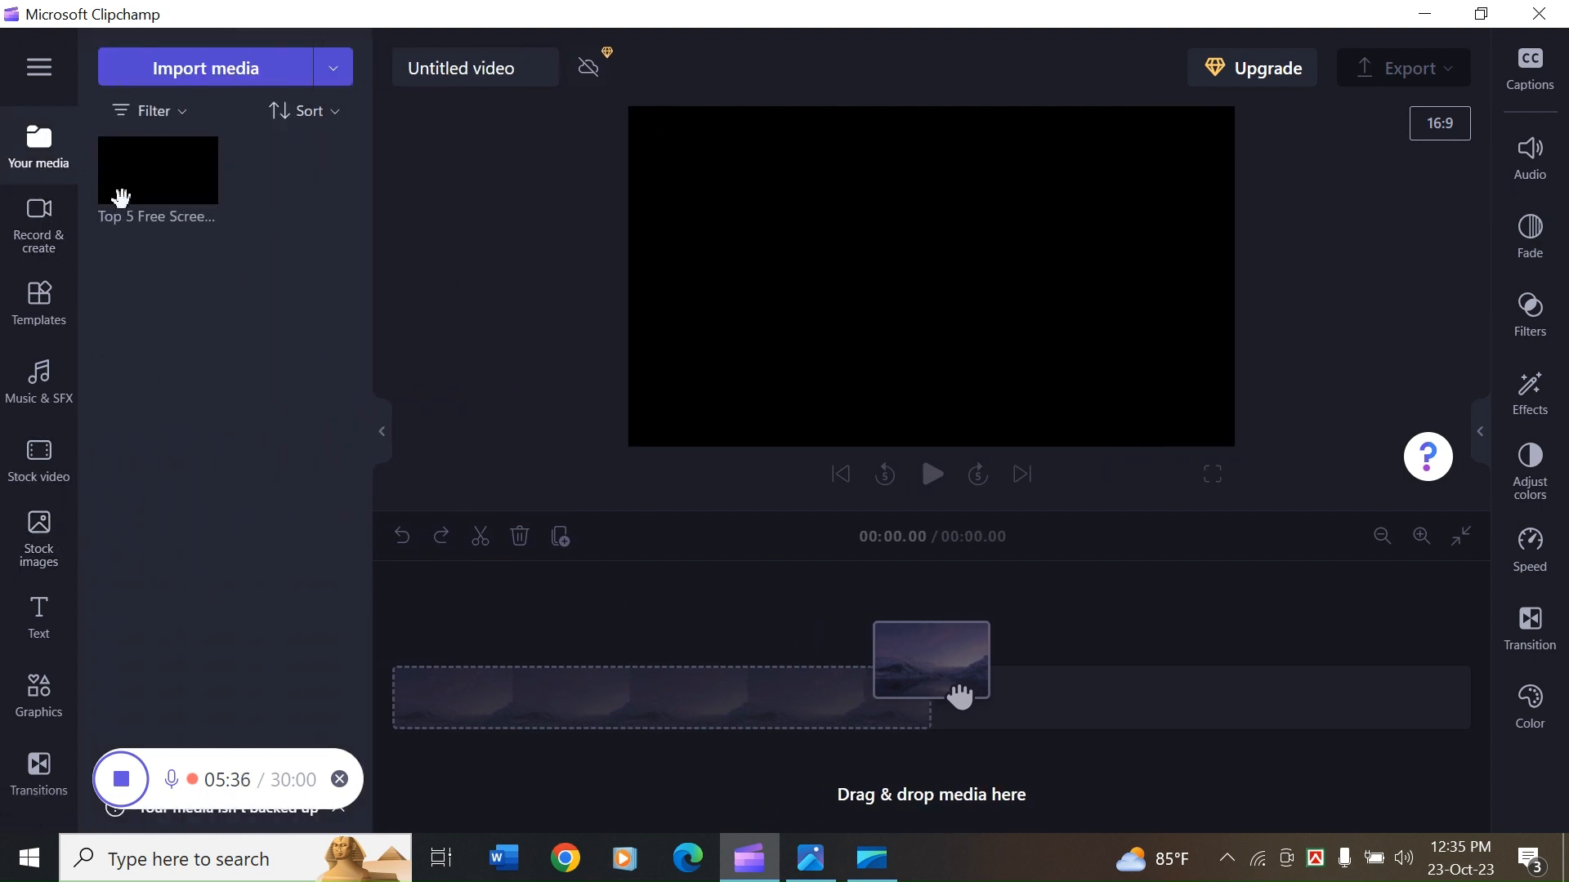
{"action": "mouse_move", "coordinate": [147, 172]}
{"action": "left_click_drag", "start_coordinate": [148, 168], "coordinate": [431, 711]}
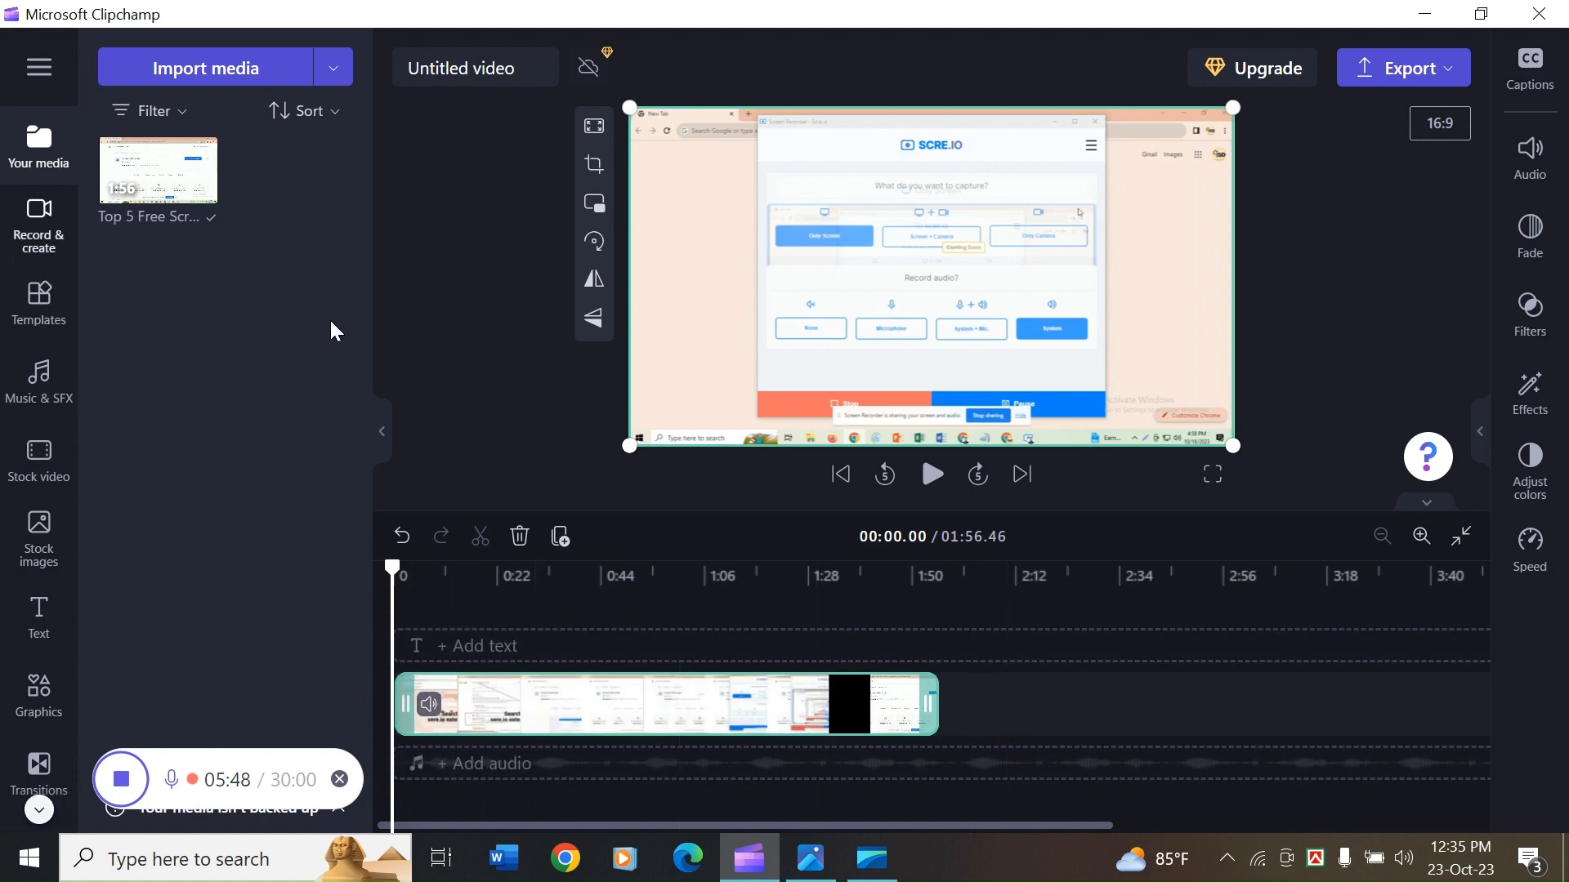
- Preview the first seconds of the video and examine the editing options available for the timeline clip
{"action": "left_click", "coordinate": [932, 478]}
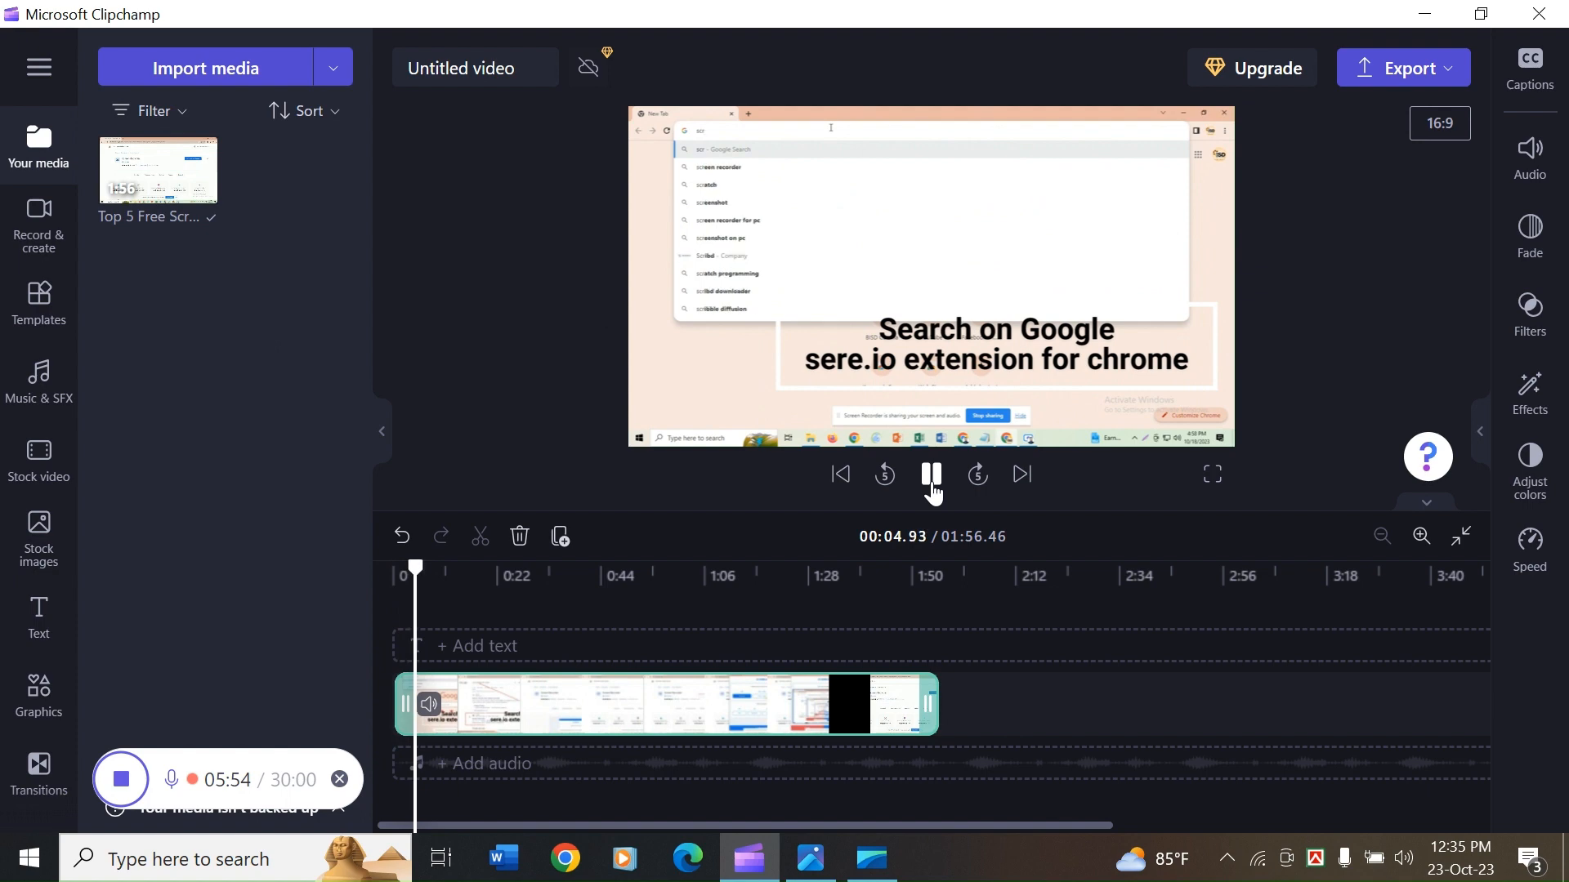
{"action": "left_click", "coordinate": [666, 709]}
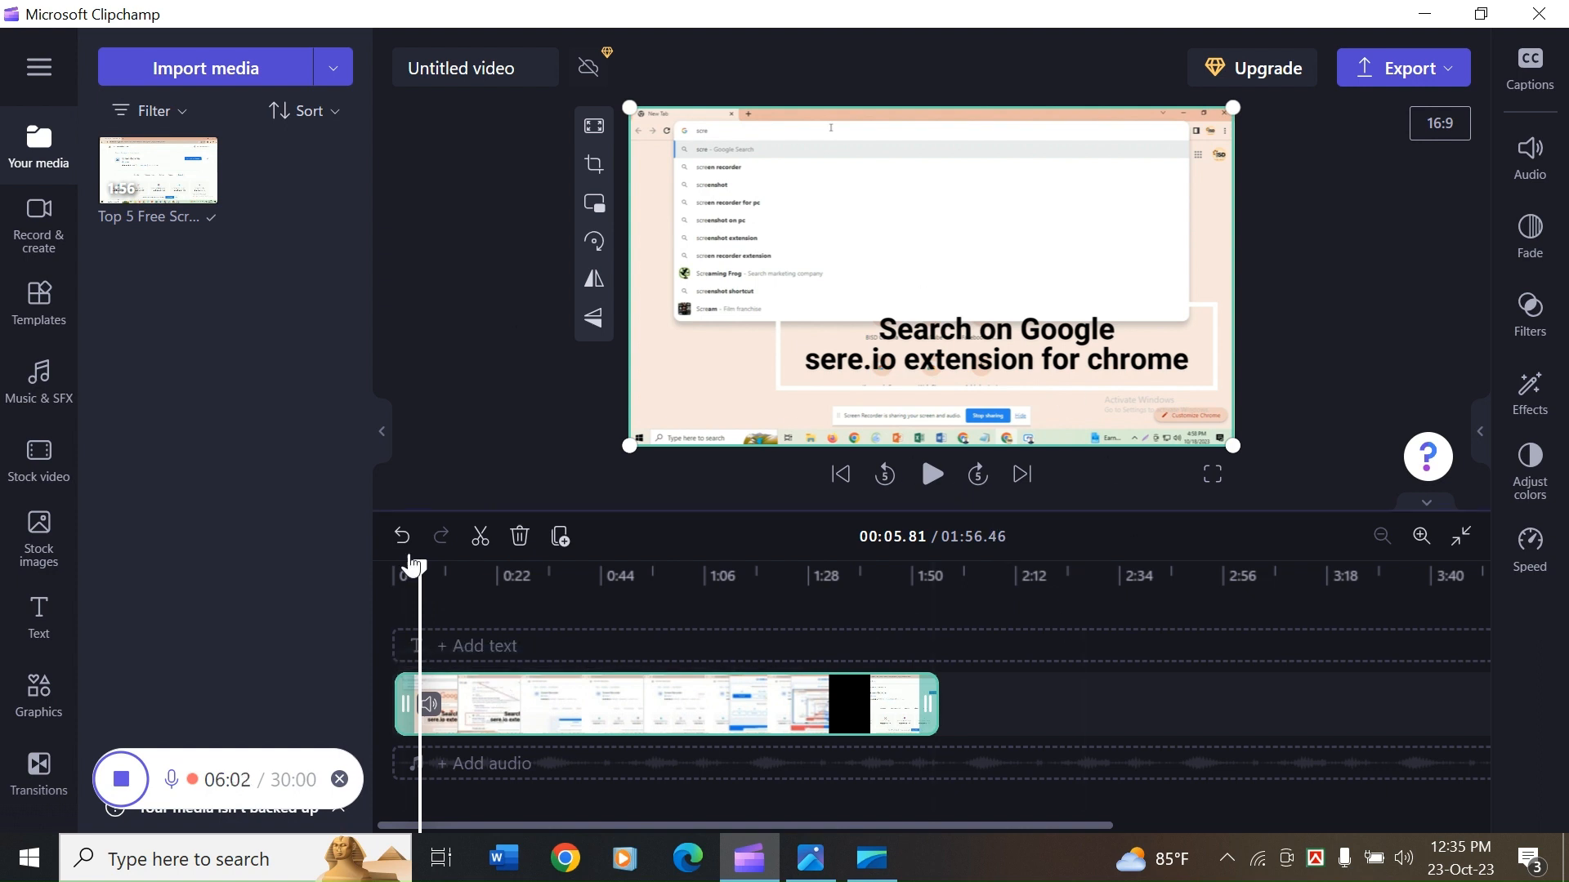
{"action": "right_click", "coordinate": [535, 719]}
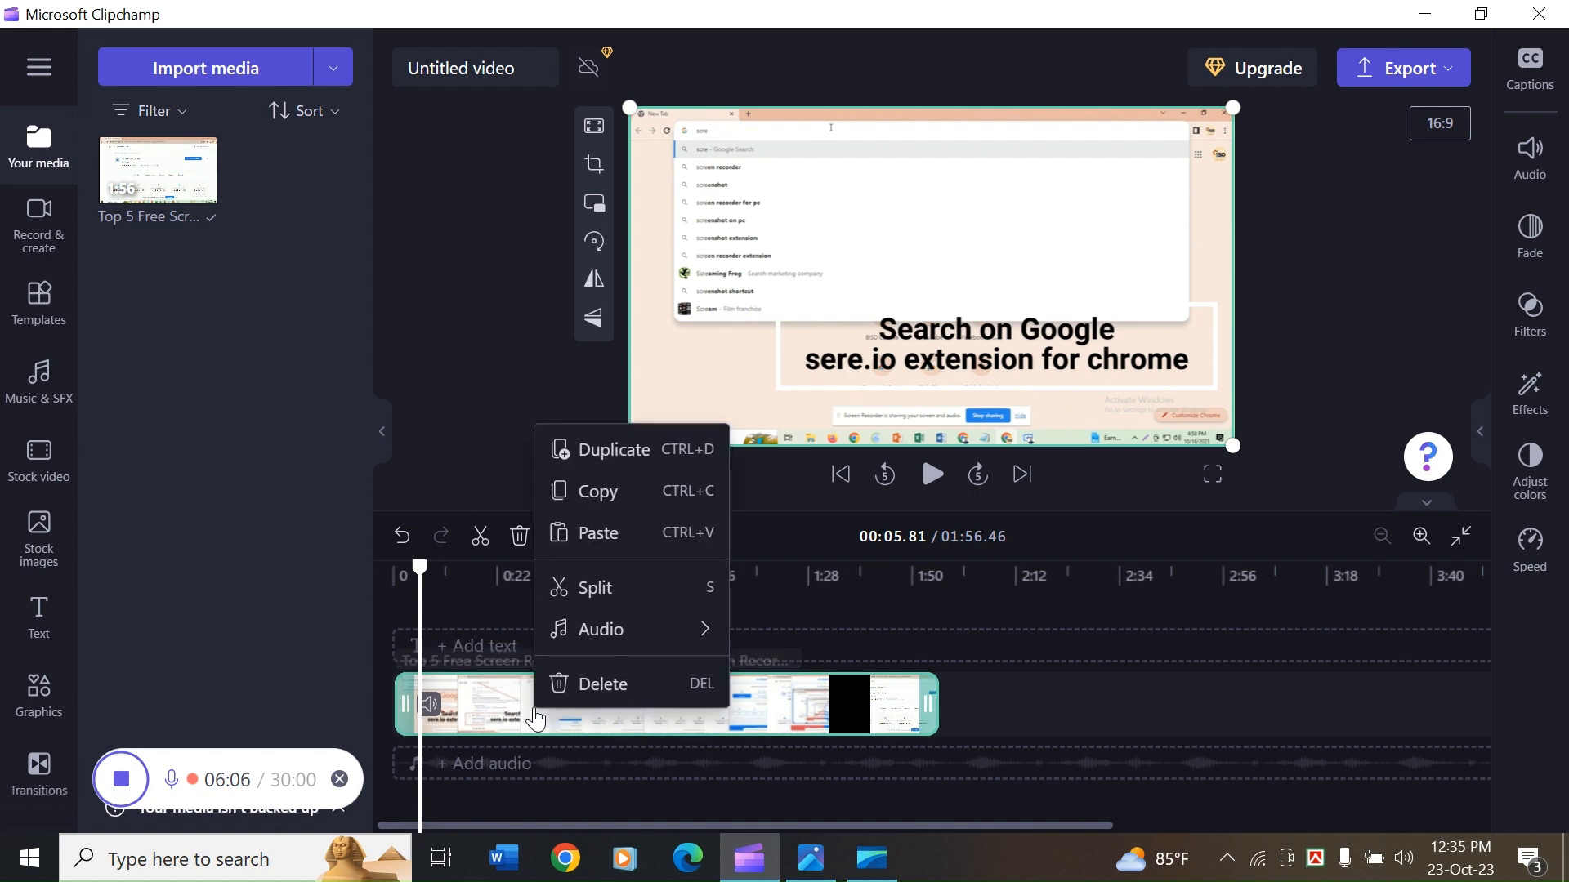
{"action": "left_click", "coordinate": [1120, 712]}
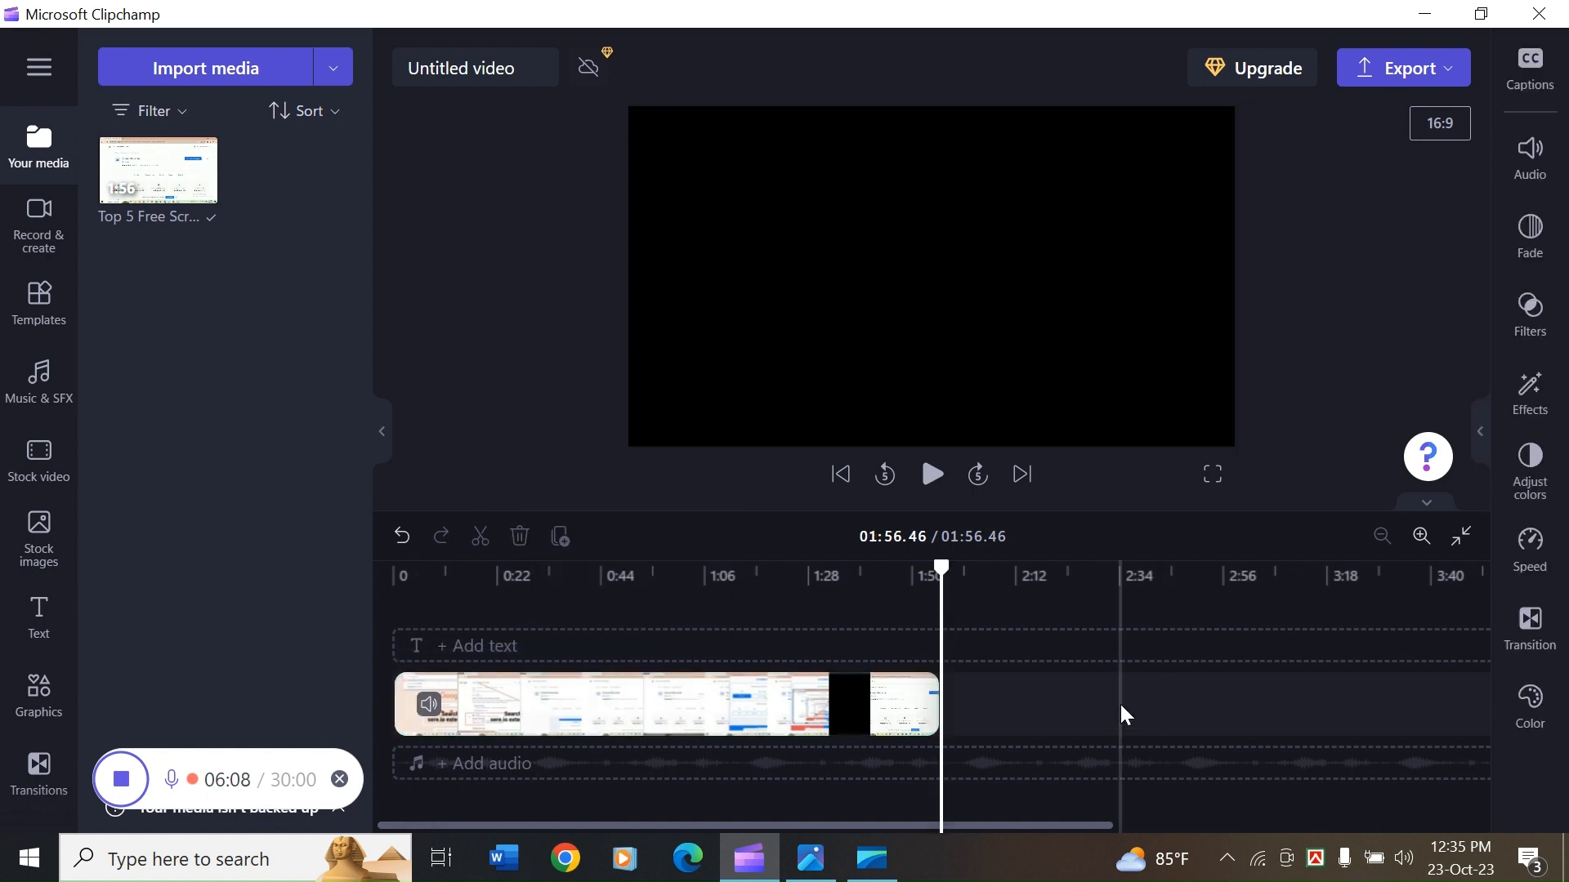
- Scrub through the selected clip to 01:18.51 and back to 00:01.73 near its start
{"action": "left_click", "coordinate": [710, 695]}
{"action": "left_click_drag", "start_coordinate": [943, 569], "coordinate": [762, 571]}
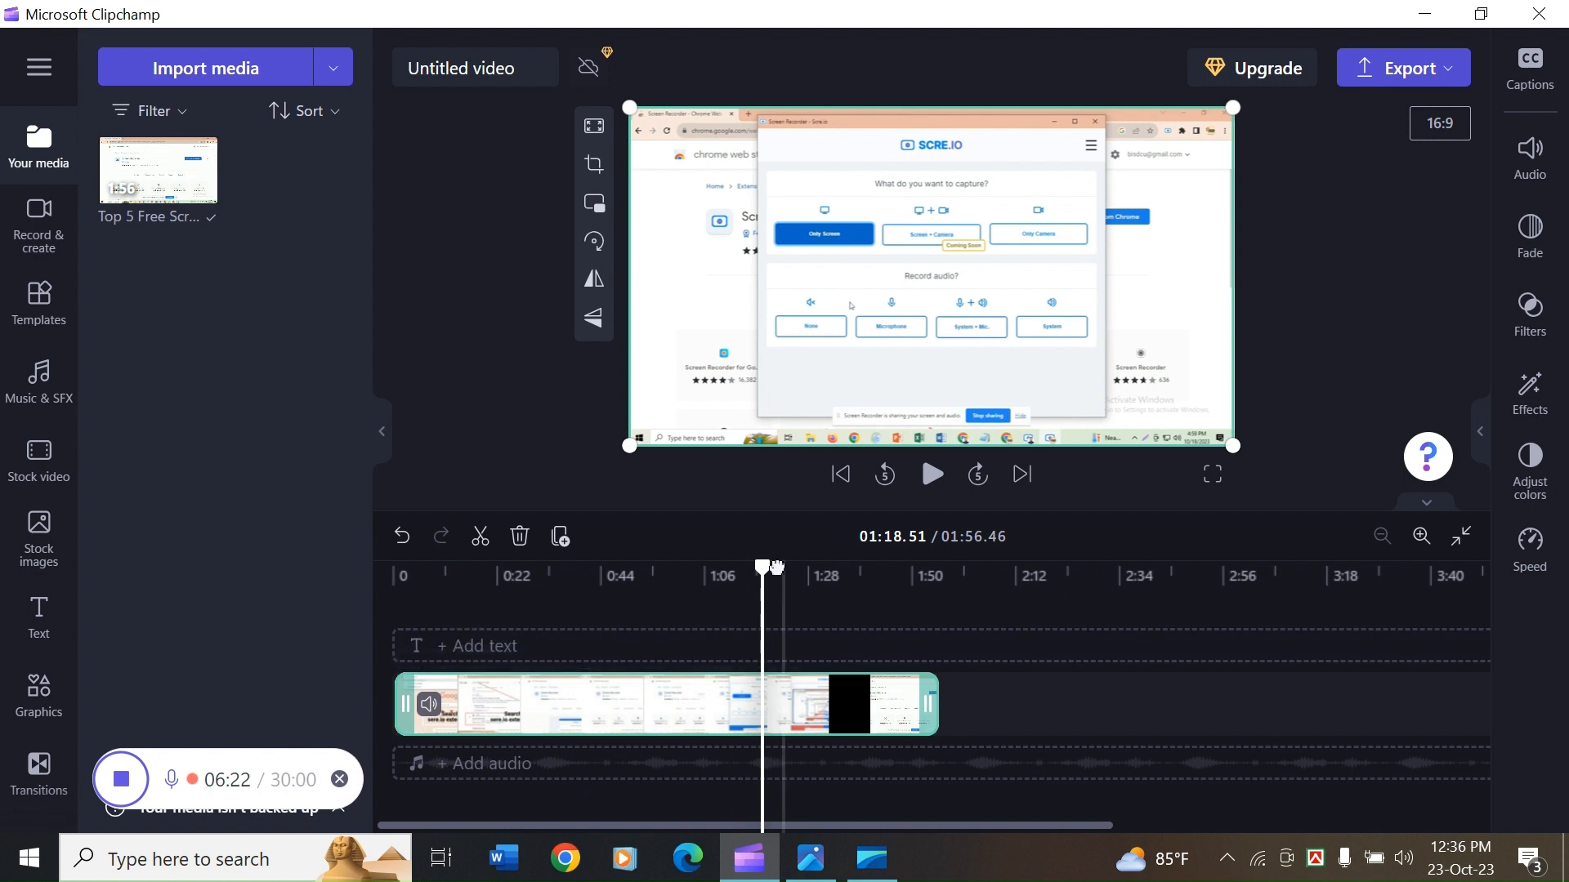
{"action": "left_click_drag", "start_coordinate": [762, 611], "coordinate": [400, 625]}
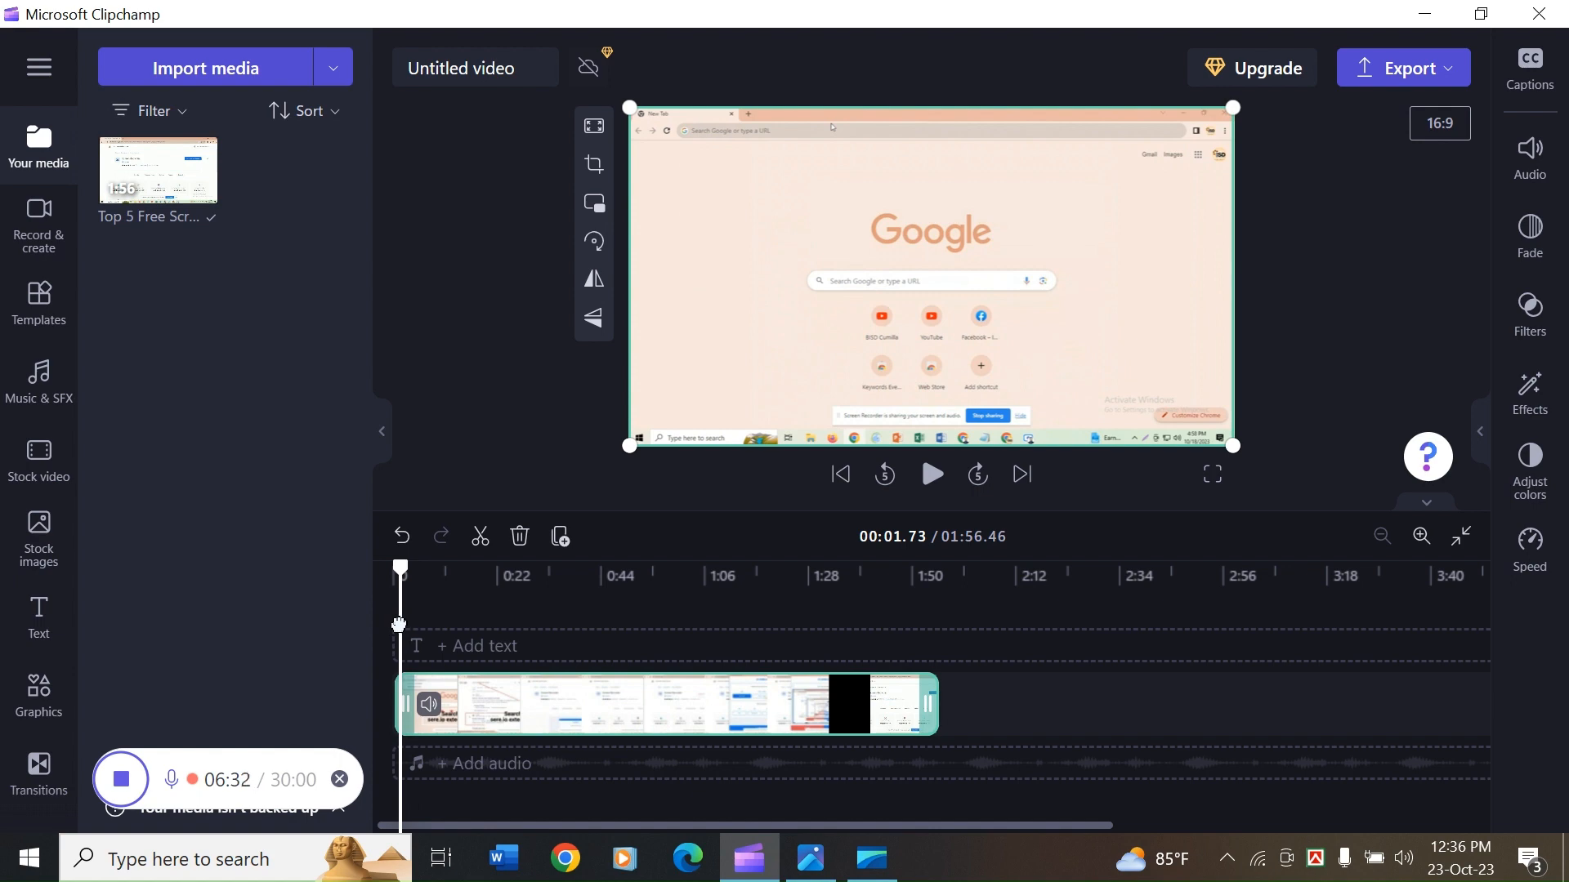
- Split the timeline clip at 00:03.20
{"action": "left_click", "coordinate": [1418, 545]}
{"action": "left_click", "coordinate": [1417, 546]}
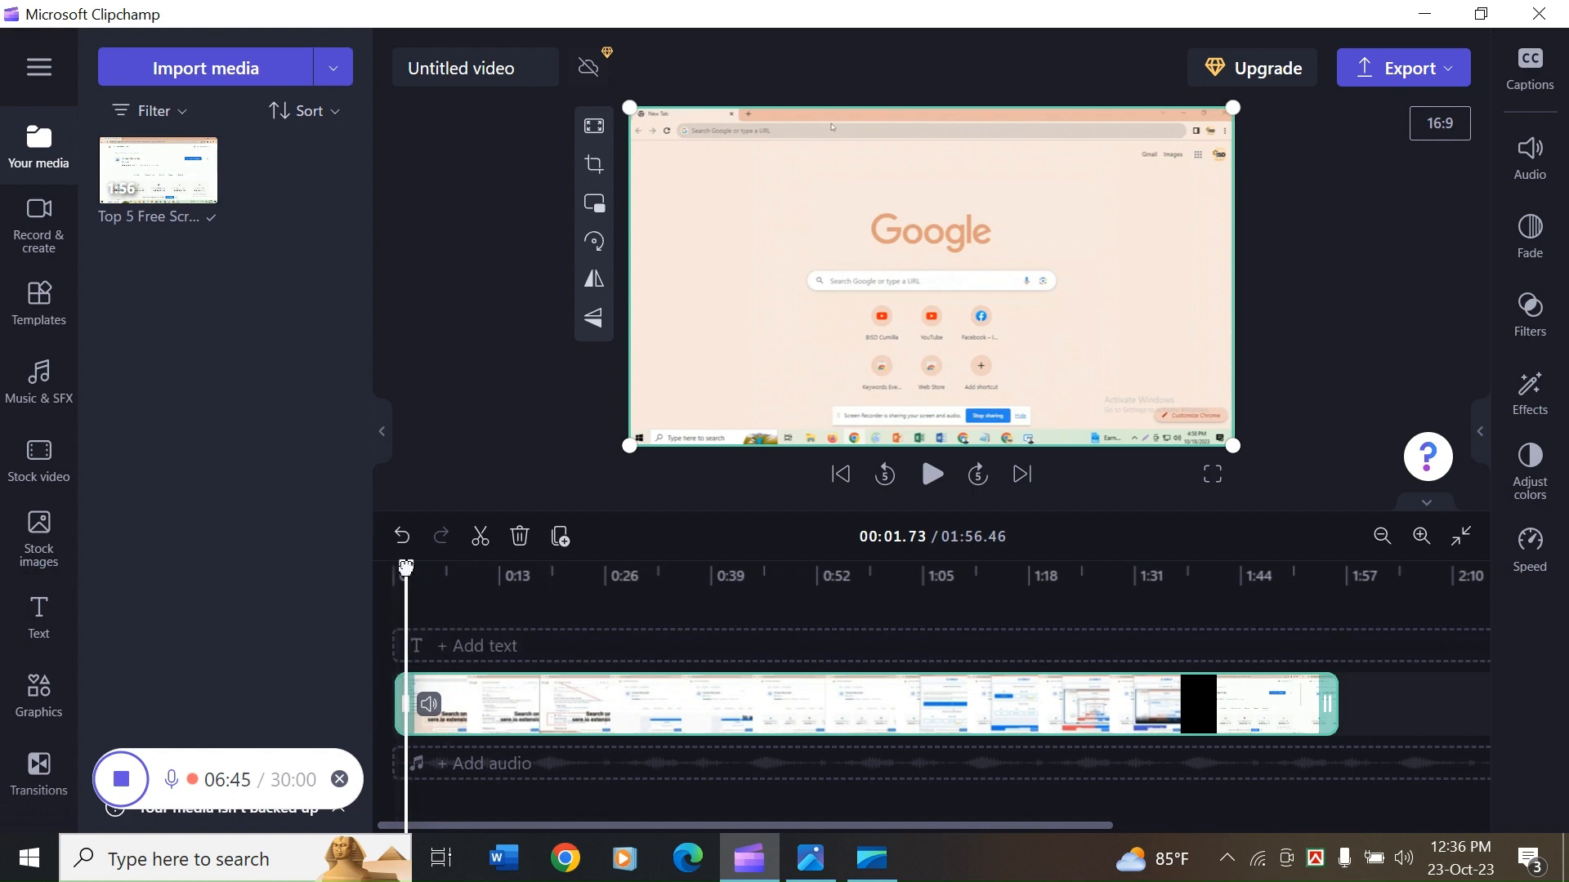
{"action": "mouse_move", "coordinate": [421, 570]}
{"action": "left_mouse_down"}
{"action": "mouse_move", "coordinate": [453, 572]}
{"action": "mouse_move", "coordinate": [411, 572]}
{"action": "mouse_move", "coordinate": [451, 590]}
{"action": "mouse_move", "coordinate": [414, 585]}
{"action": "left_mouse_up"}
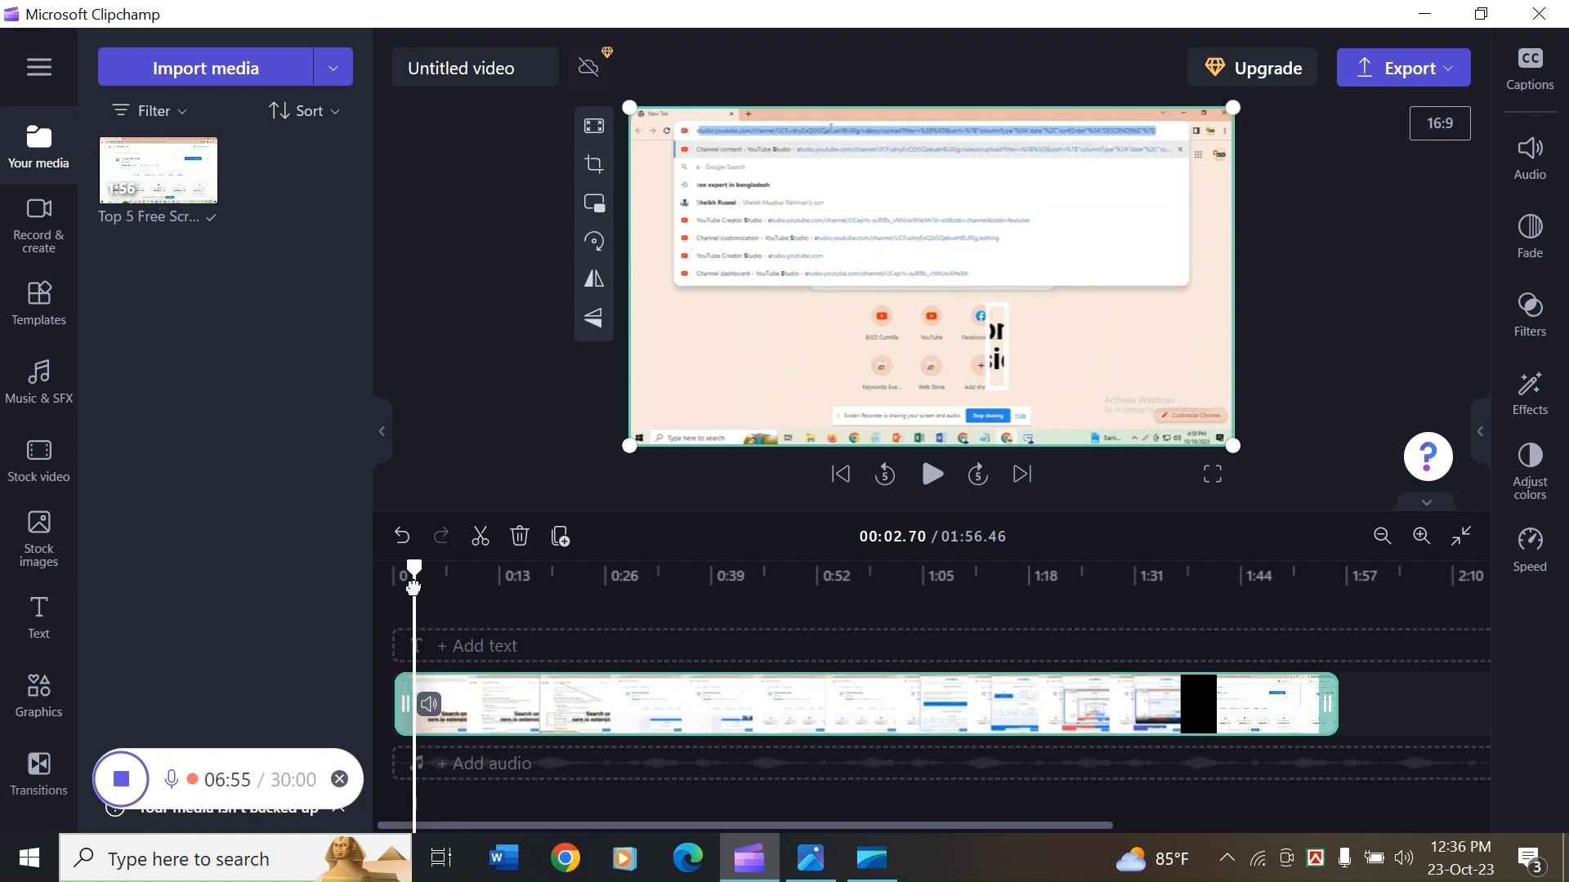
{"action": "left_click_drag", "start_coordinate": [413, 587], "coordinate": [412, 588]}
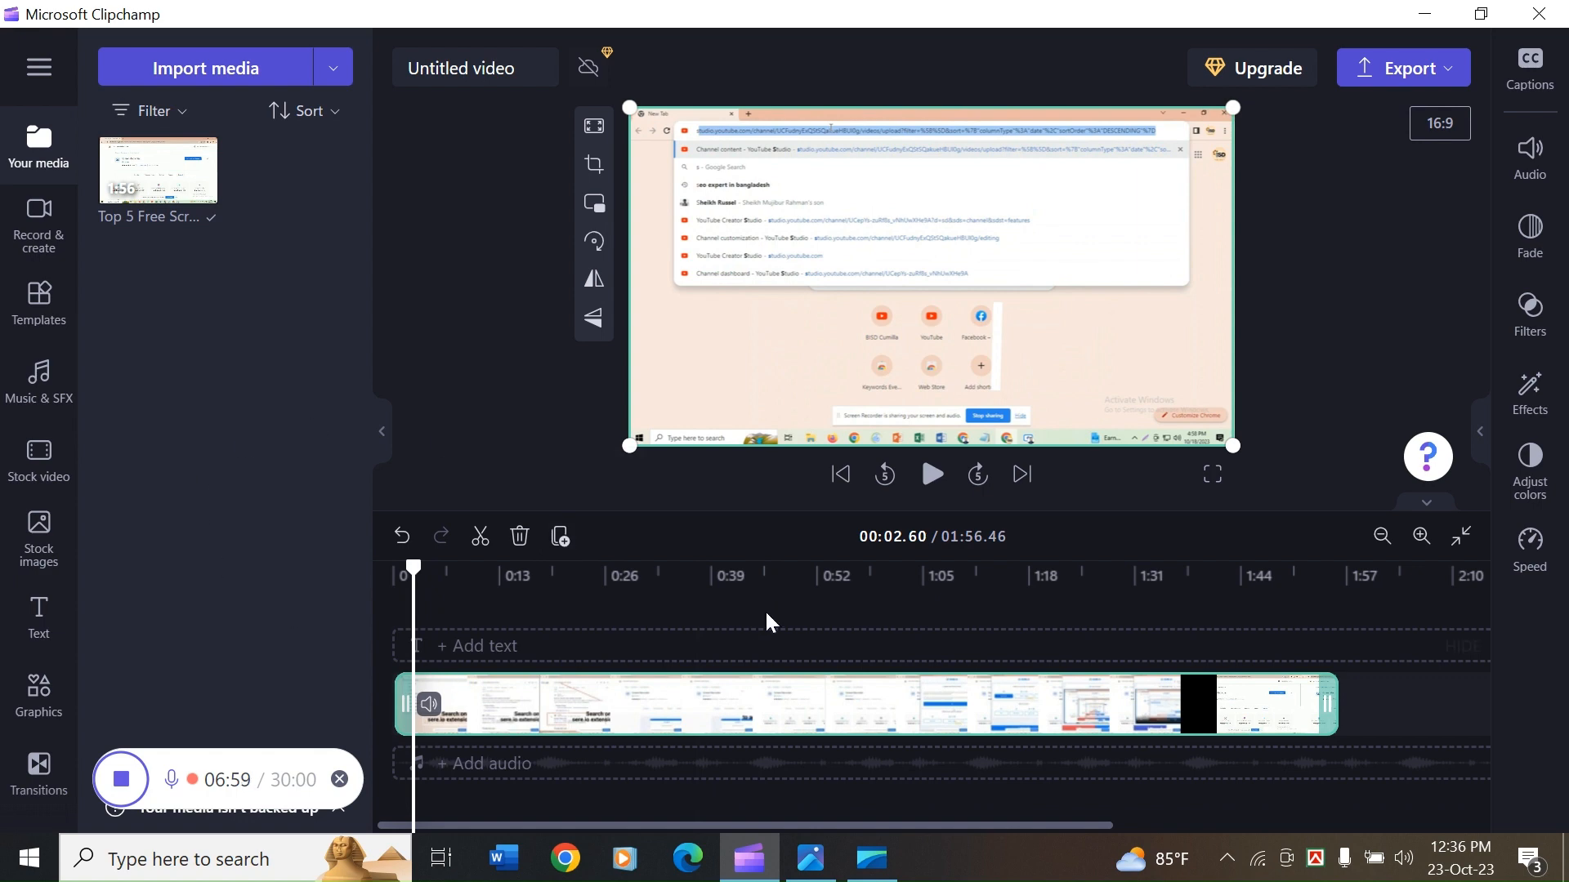
{"action": "left_click_drag", "start_coordinate": [411, 566], "coordinate": [417, 569]}
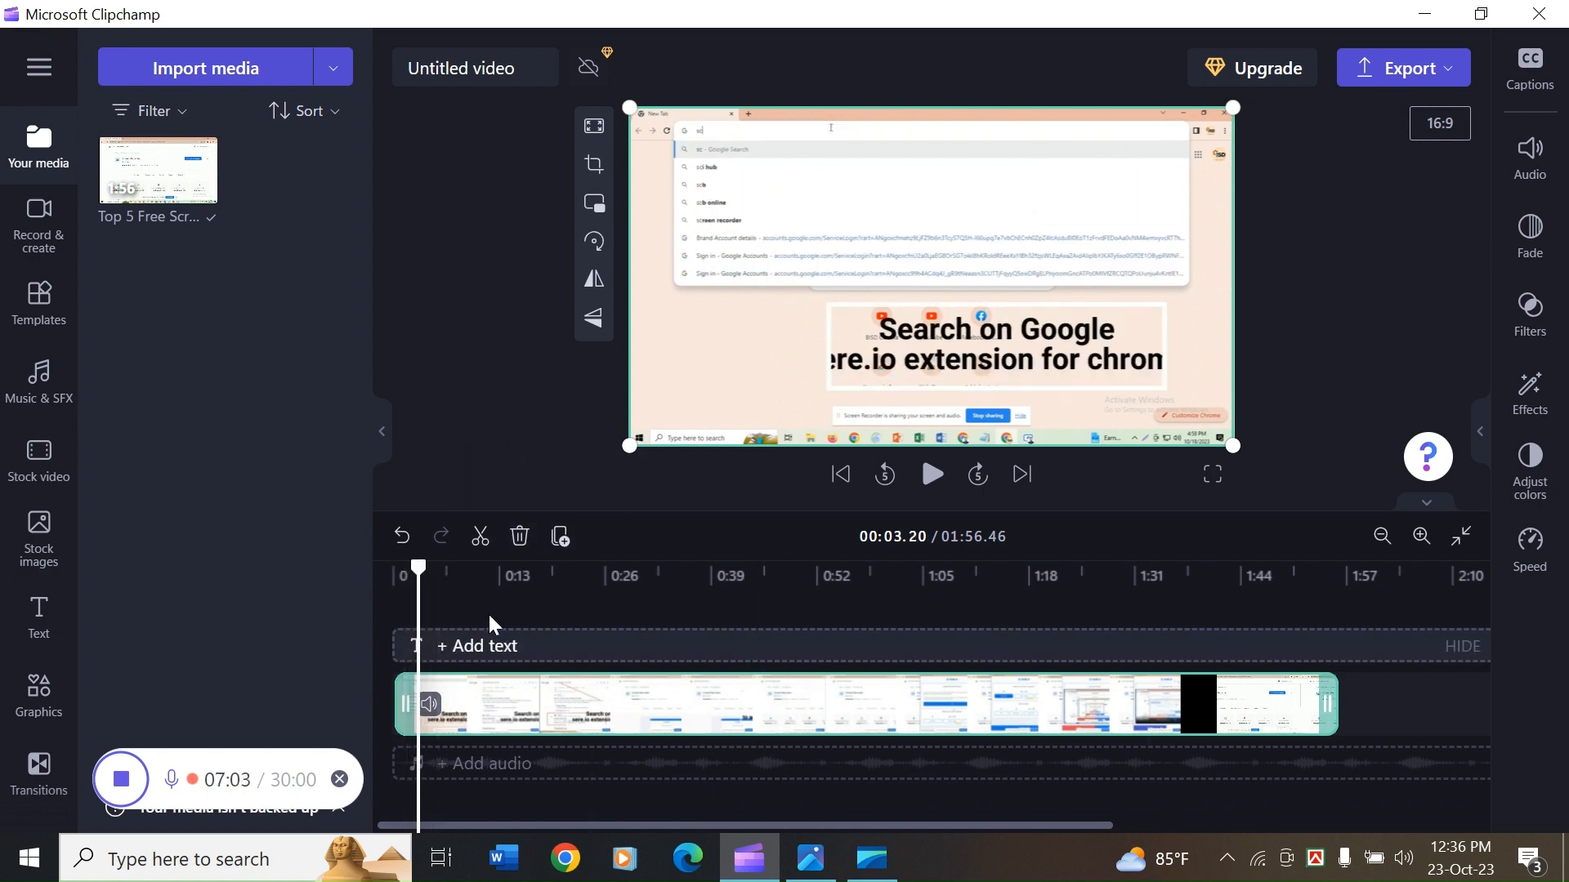
{"action": "left_click", "coordinate": [478, 539]}
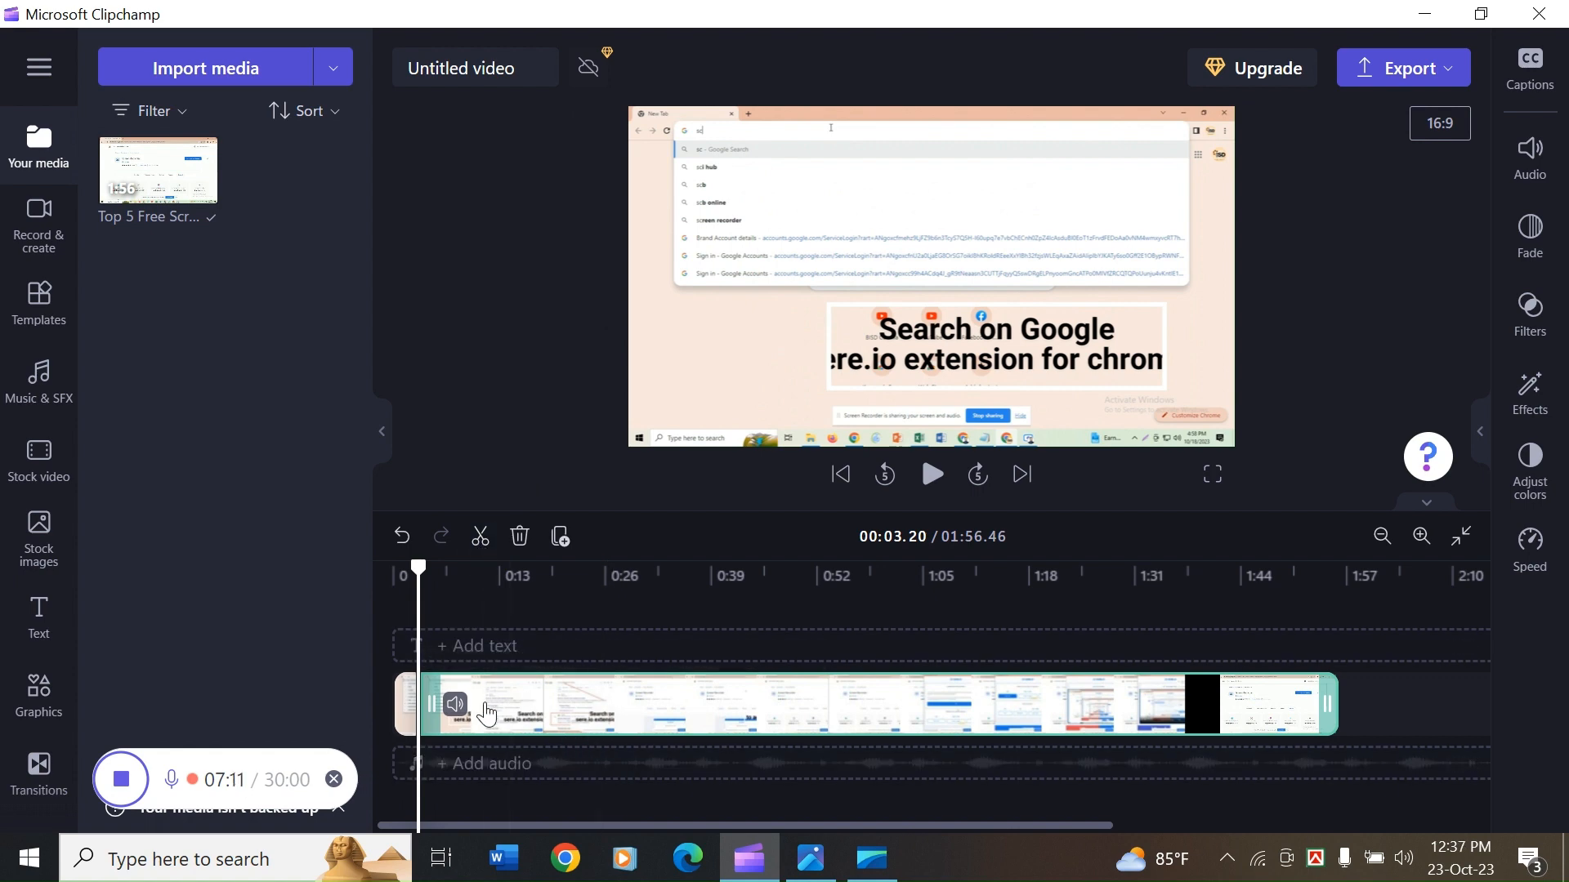
- Delete the short opening section before the split and close the gap it leaves on the timeline
{"action": "mouse_move", "coordinate": [484, 712]}
{"action": "left_mouse_down"}
{"action": "mouse_move", "coordinate": [686, 695]}
{"action": "mouse_move", "coordinate": [470, 686]}
{"action": "left_mouse_up"}
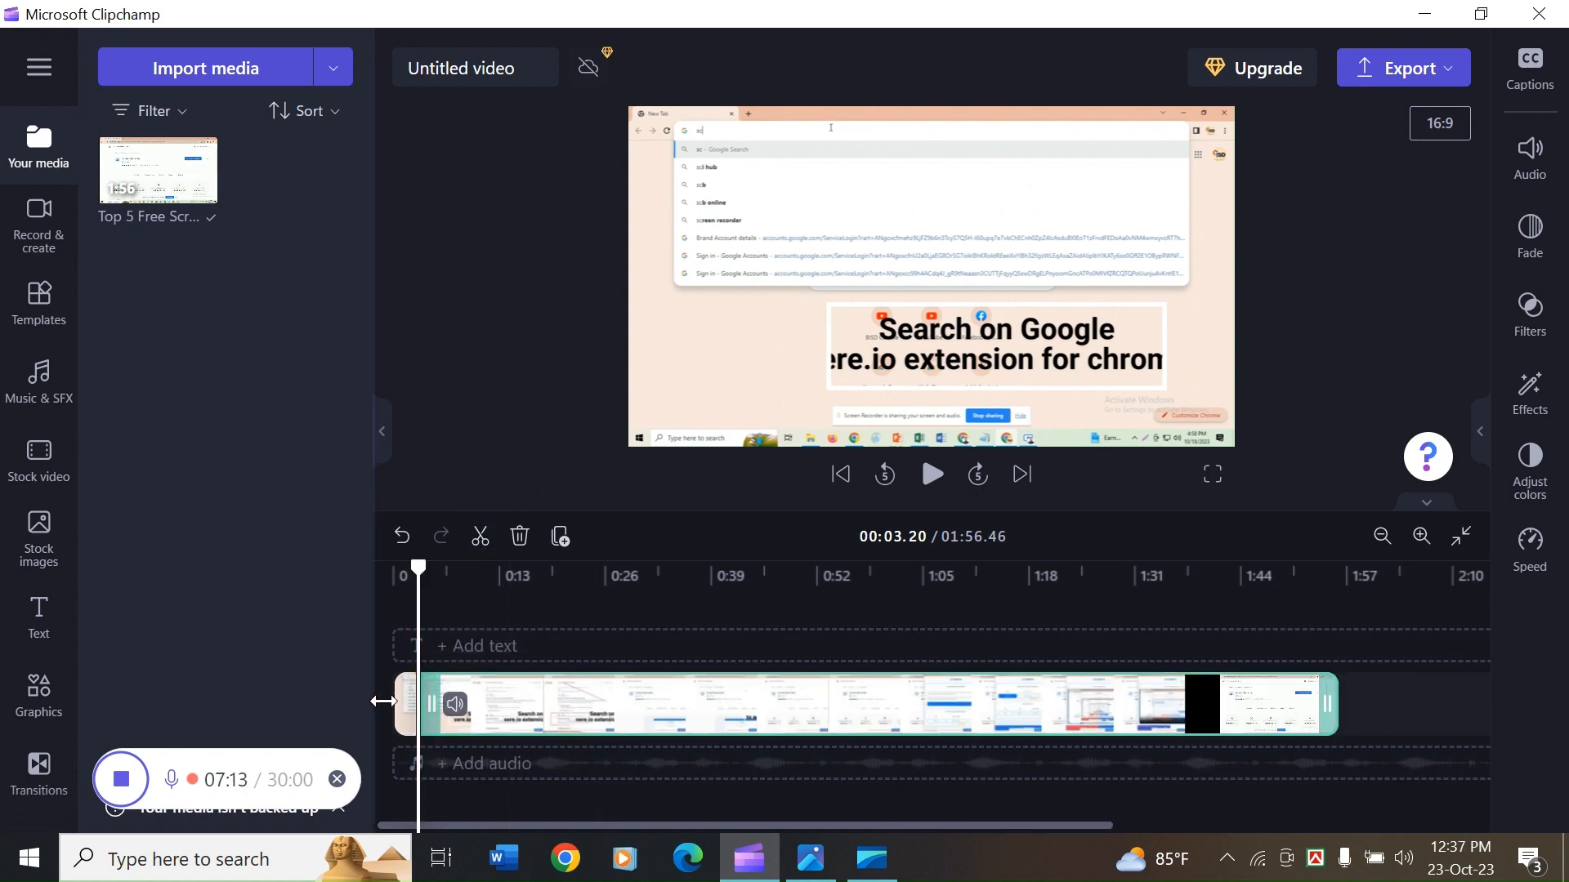
{"action": "left_click", "coordinate": [406, 711]}
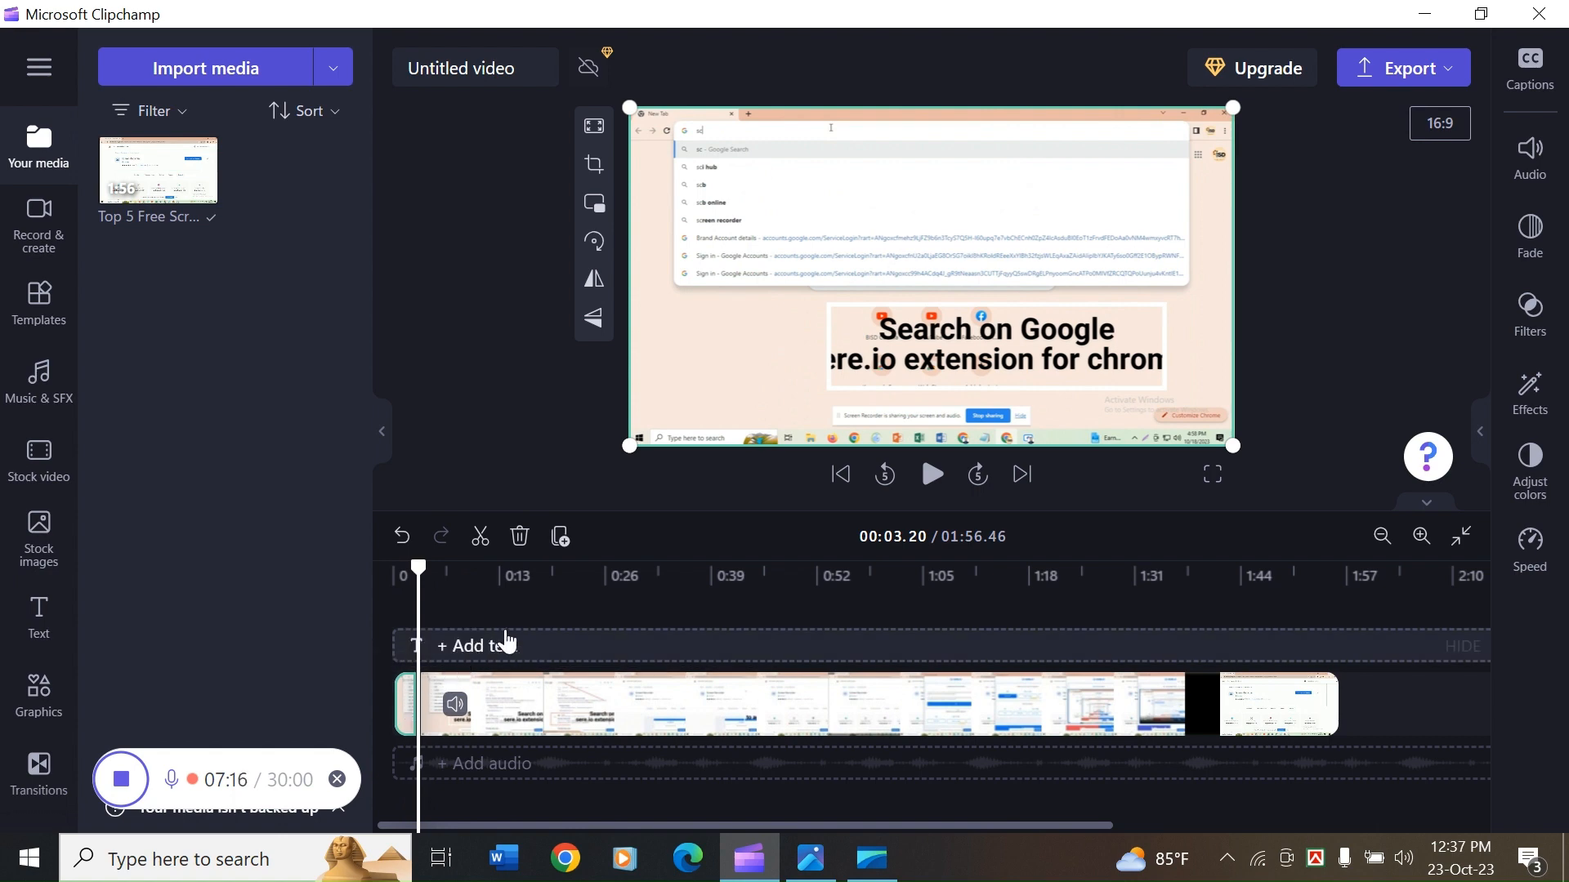
{"action": "left_click", "coordinate": [528, 552]}
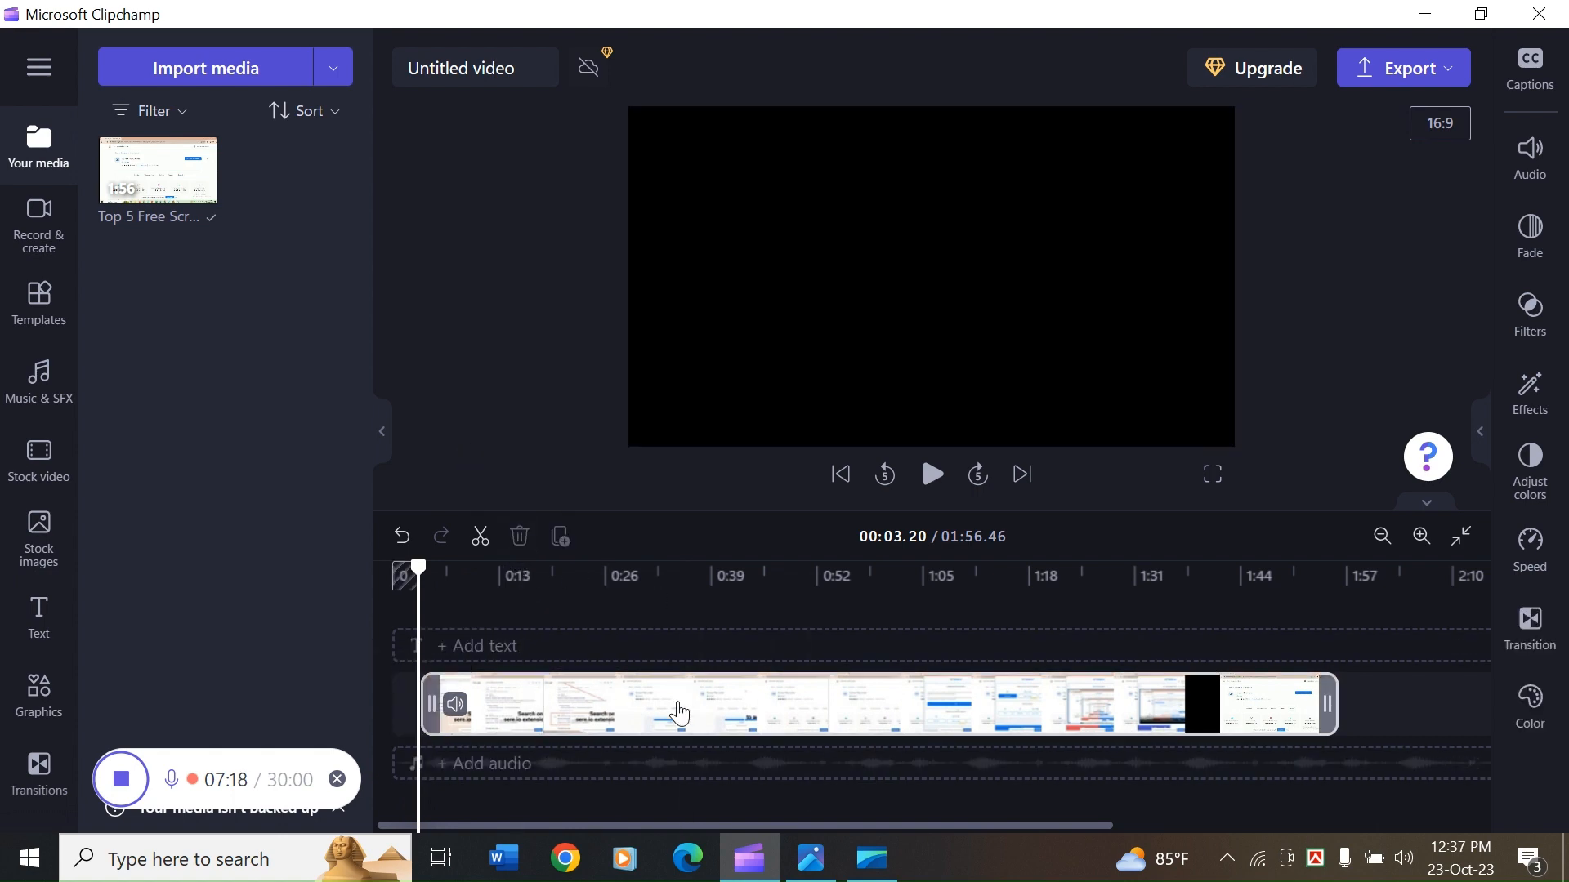
{"action": "left_click", "coordinate": [634, 710]}
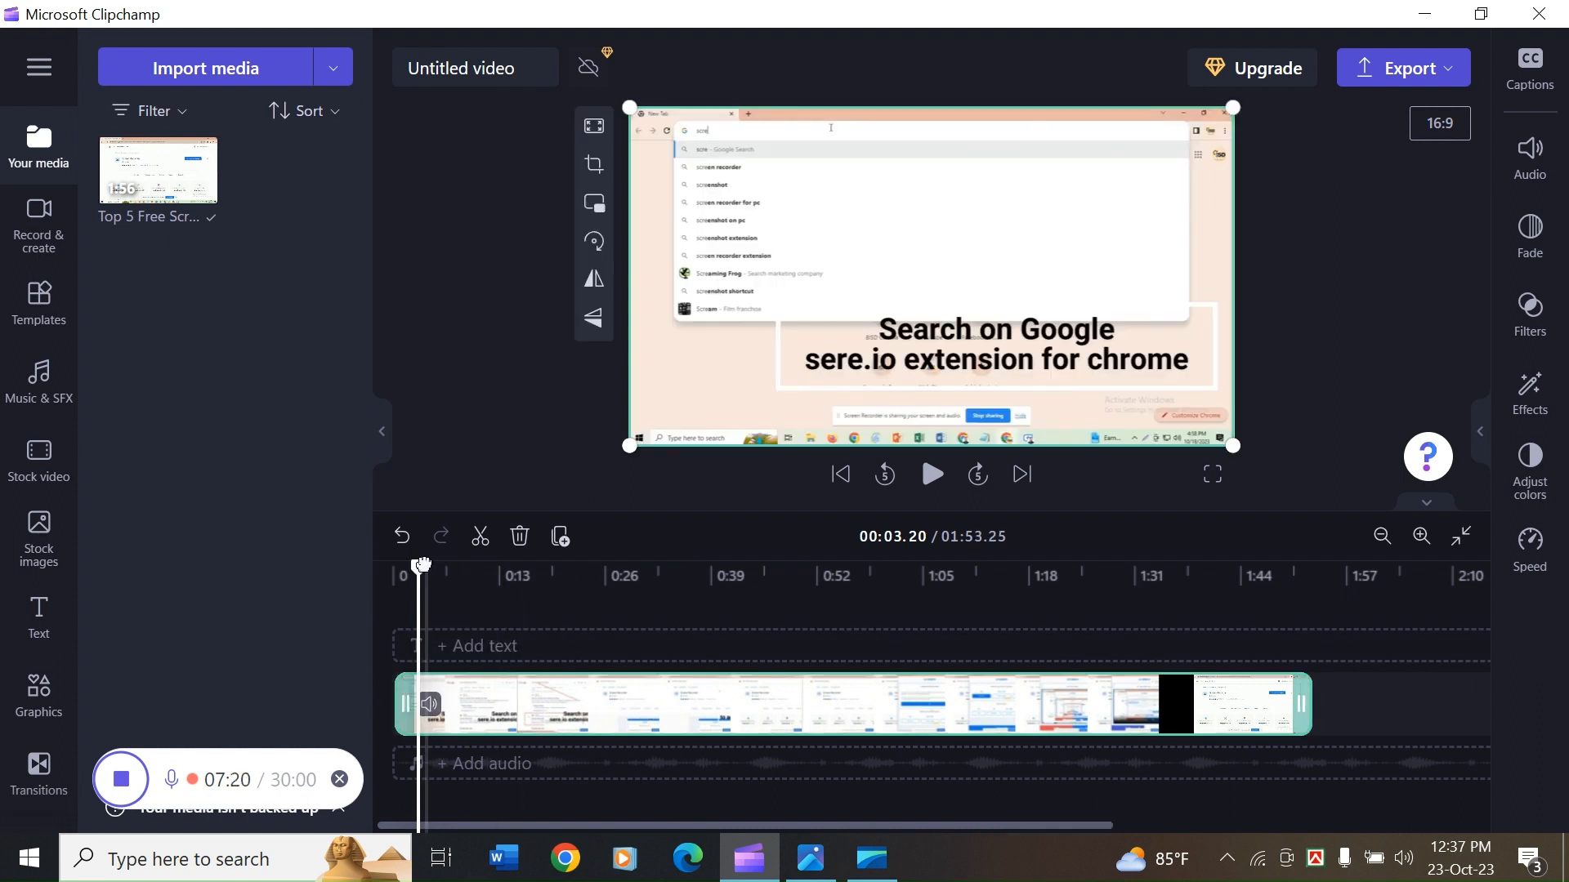
- Play the trimmed video from its beginning for a few seconds
{"action": "left_click_drag", "start_coordinate": [418, 570], "coordinate": [392, 570]}
{"action": "left_click", "coordinate": [932, 474]}
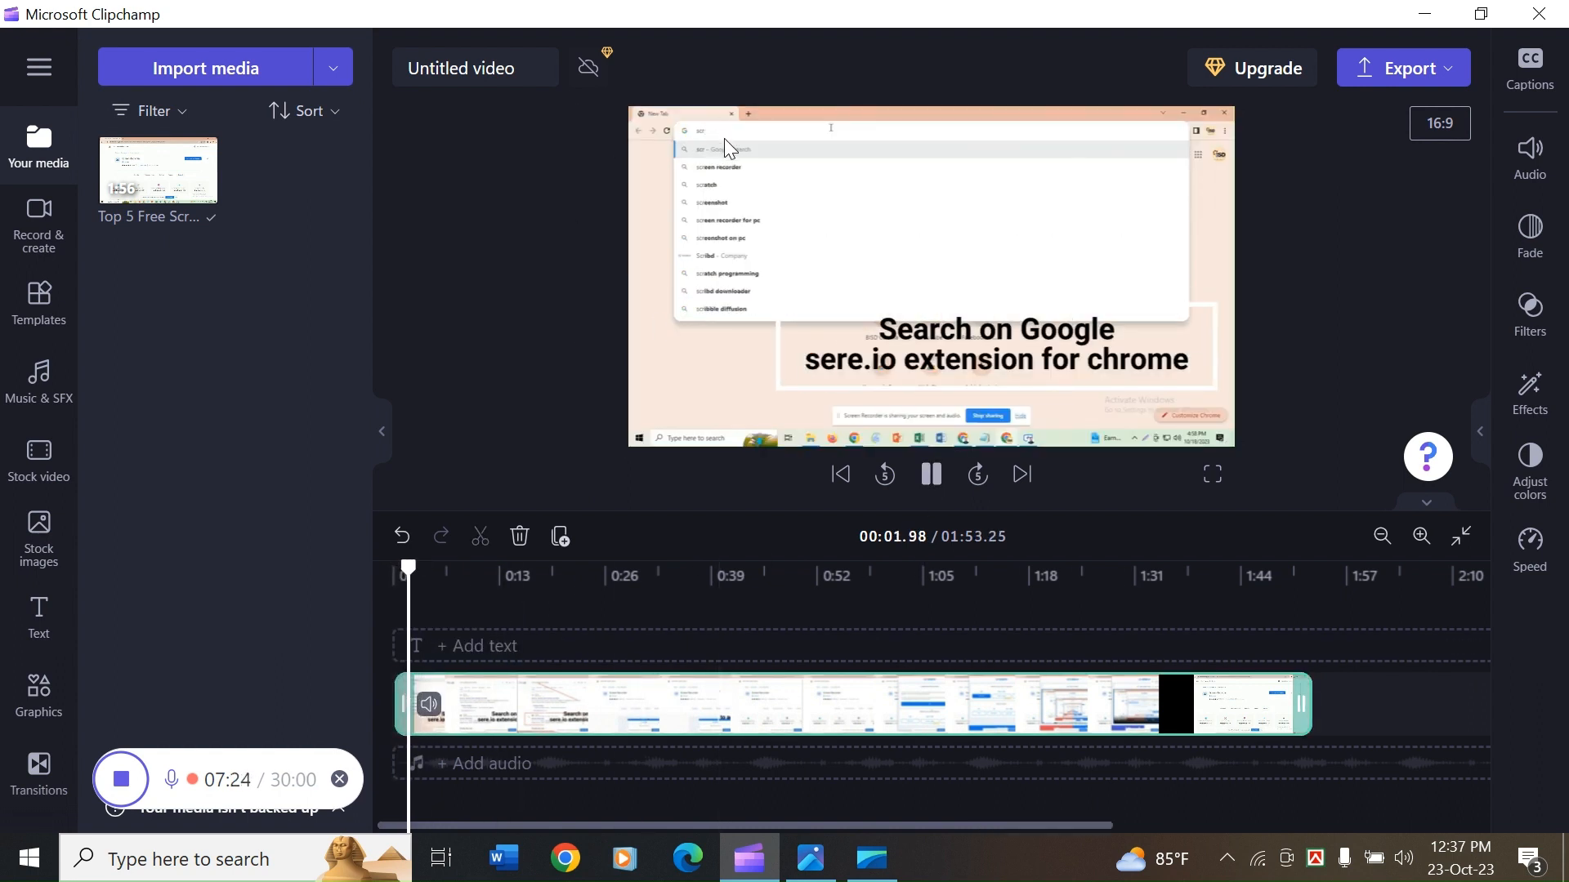
{"action": "left_click", "coordinate": [1018, 414]}
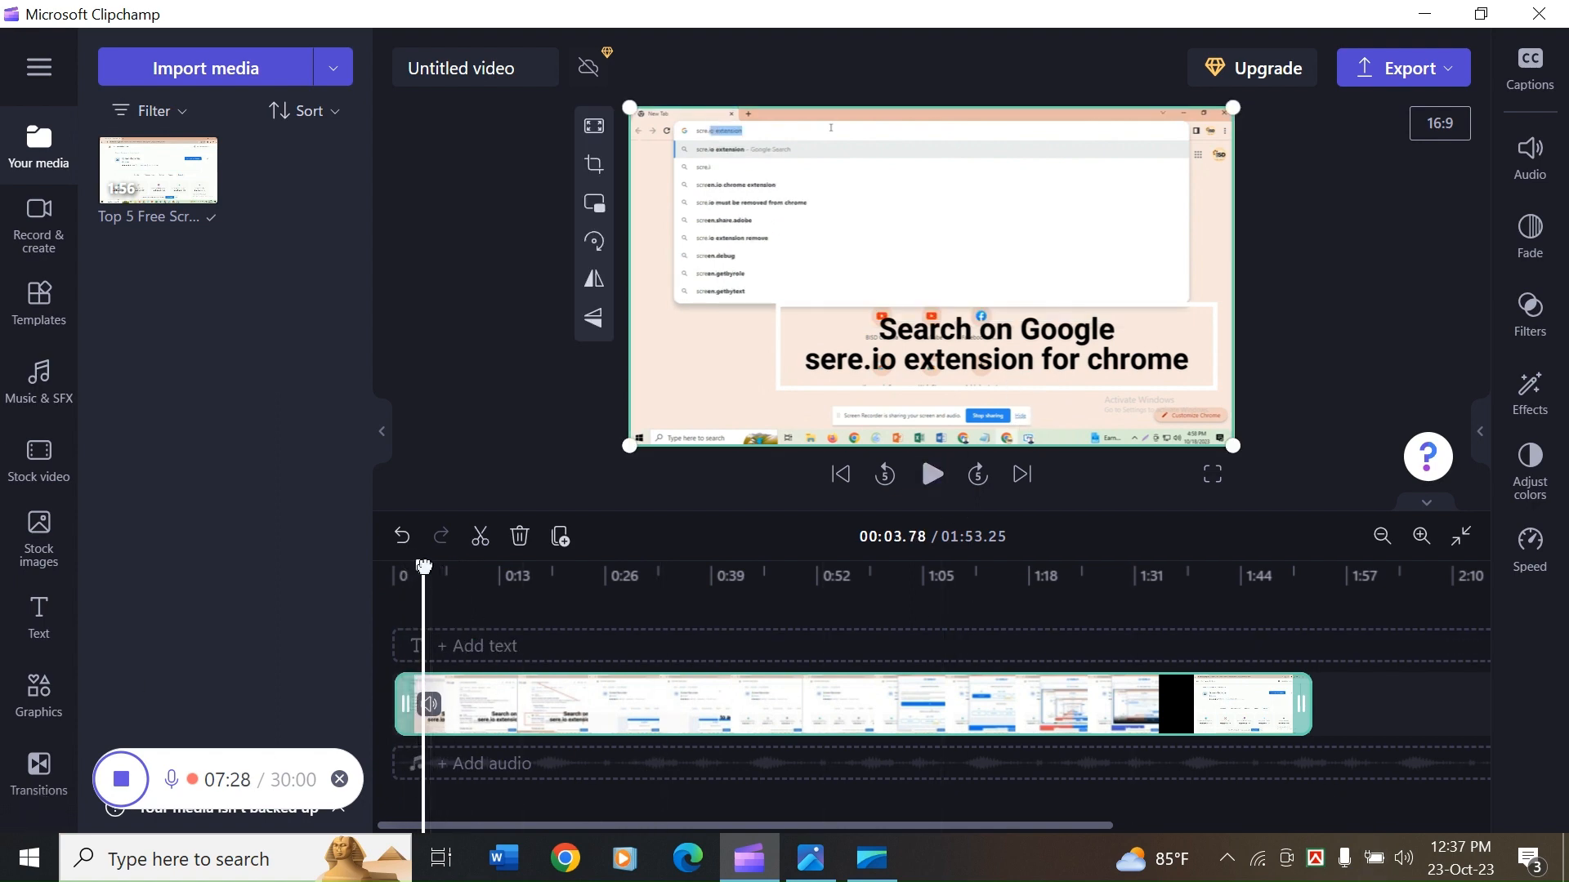
- Split the clip at 00:17.15 and 00:24.27, and delete the section between the two cuts
{"action": "left_click_drag", "start_coordinate": [423, 566], "coordinate": [531, 596]}
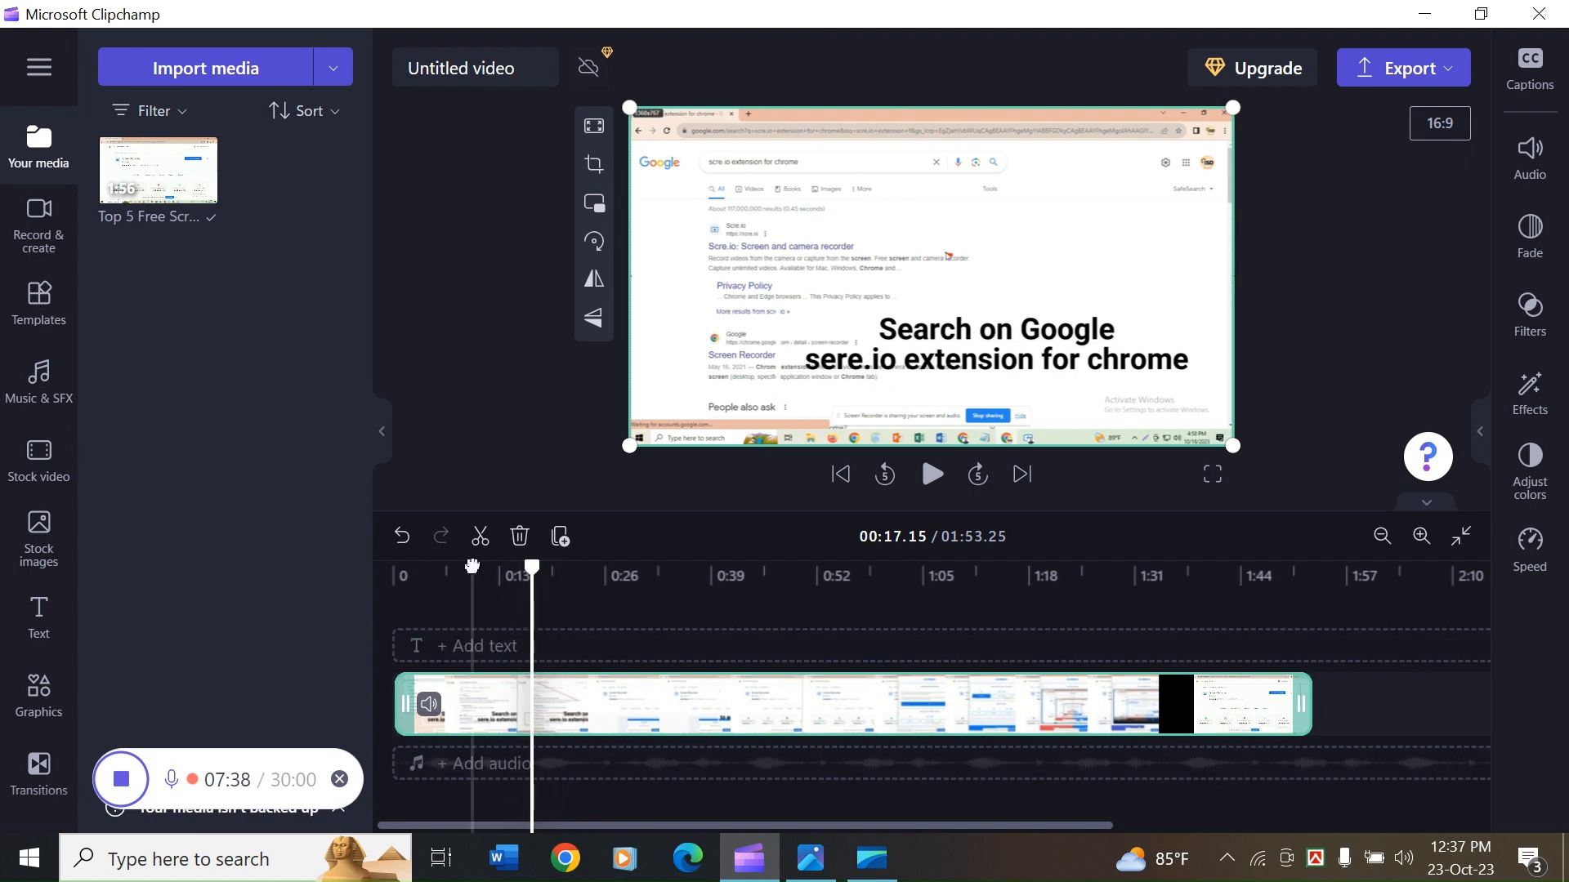
{"action": "left_click", "coordinate": [481, 537]}
{"action": "mouse_move", "coordinate": [588, 714]}
{"action": "left_mouse_down"}
{"action": "mouse_move", "coordinate": [753, 724]}
{"action": "mouse_move", "coordinate": [523, 723]}
{"action": "mouse_move", "coordinate": [594, 717]}
{"action": "left_mouse_up"}
{"action": "mouse_move", "coordinate": [532, 570]}
{"action": "left_mouse_down"}
{"action": "mouse_move", "coordinate": [619, 572]}
{"action": "mouse_move", "coordinate": [590, 609]}
{"action": "left_mouse_up"}
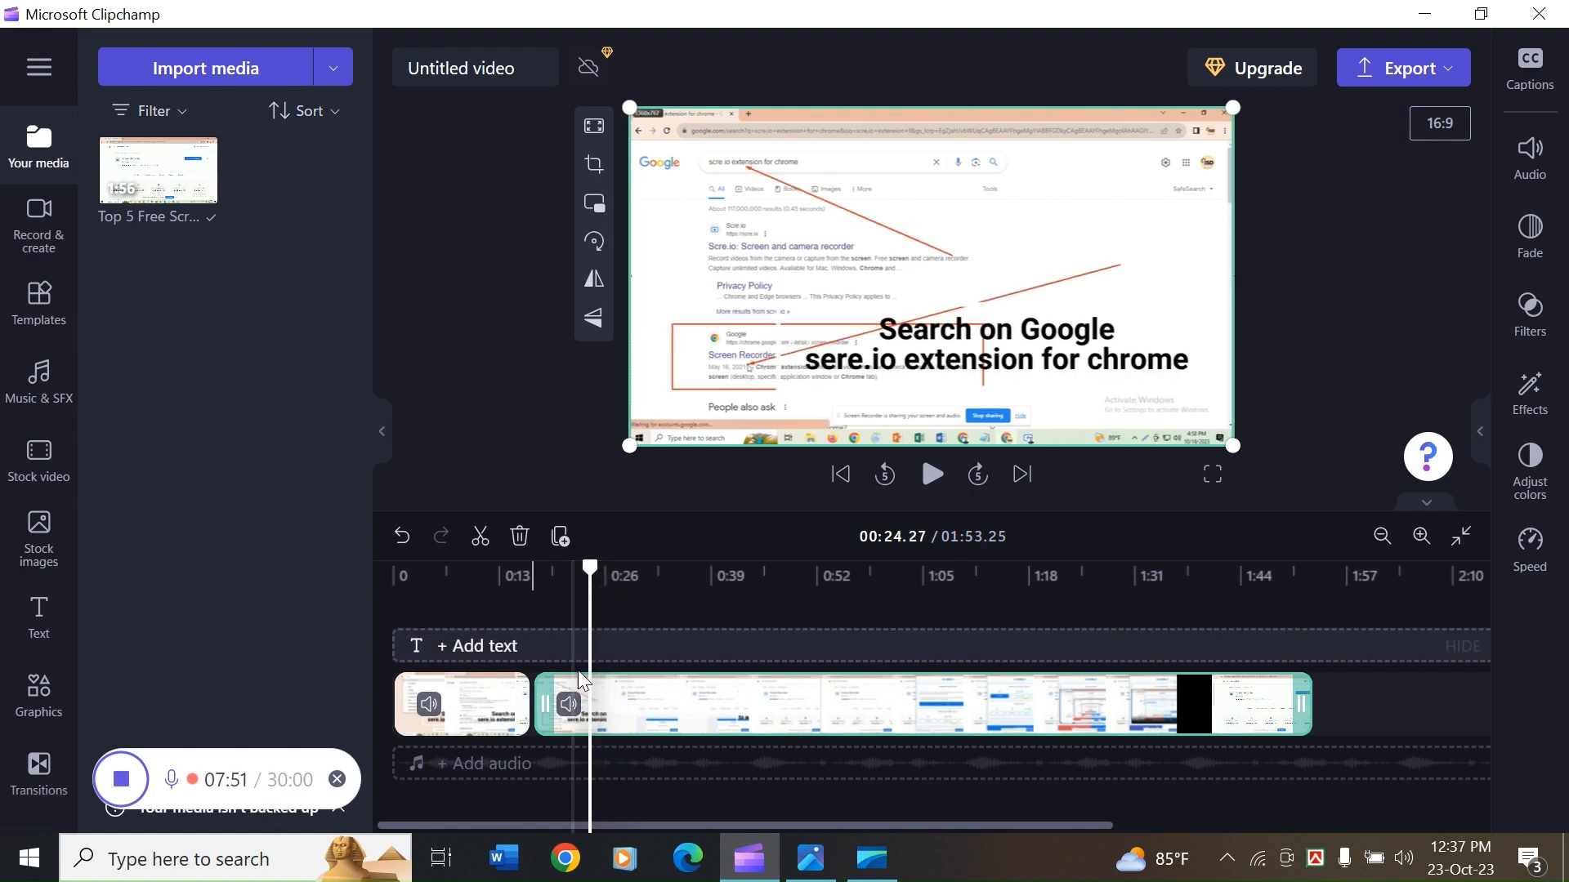
{"action": "left_click", "coordinate": [480, 537]}
{"action": "left_click", "coordinate": [564, 719]}
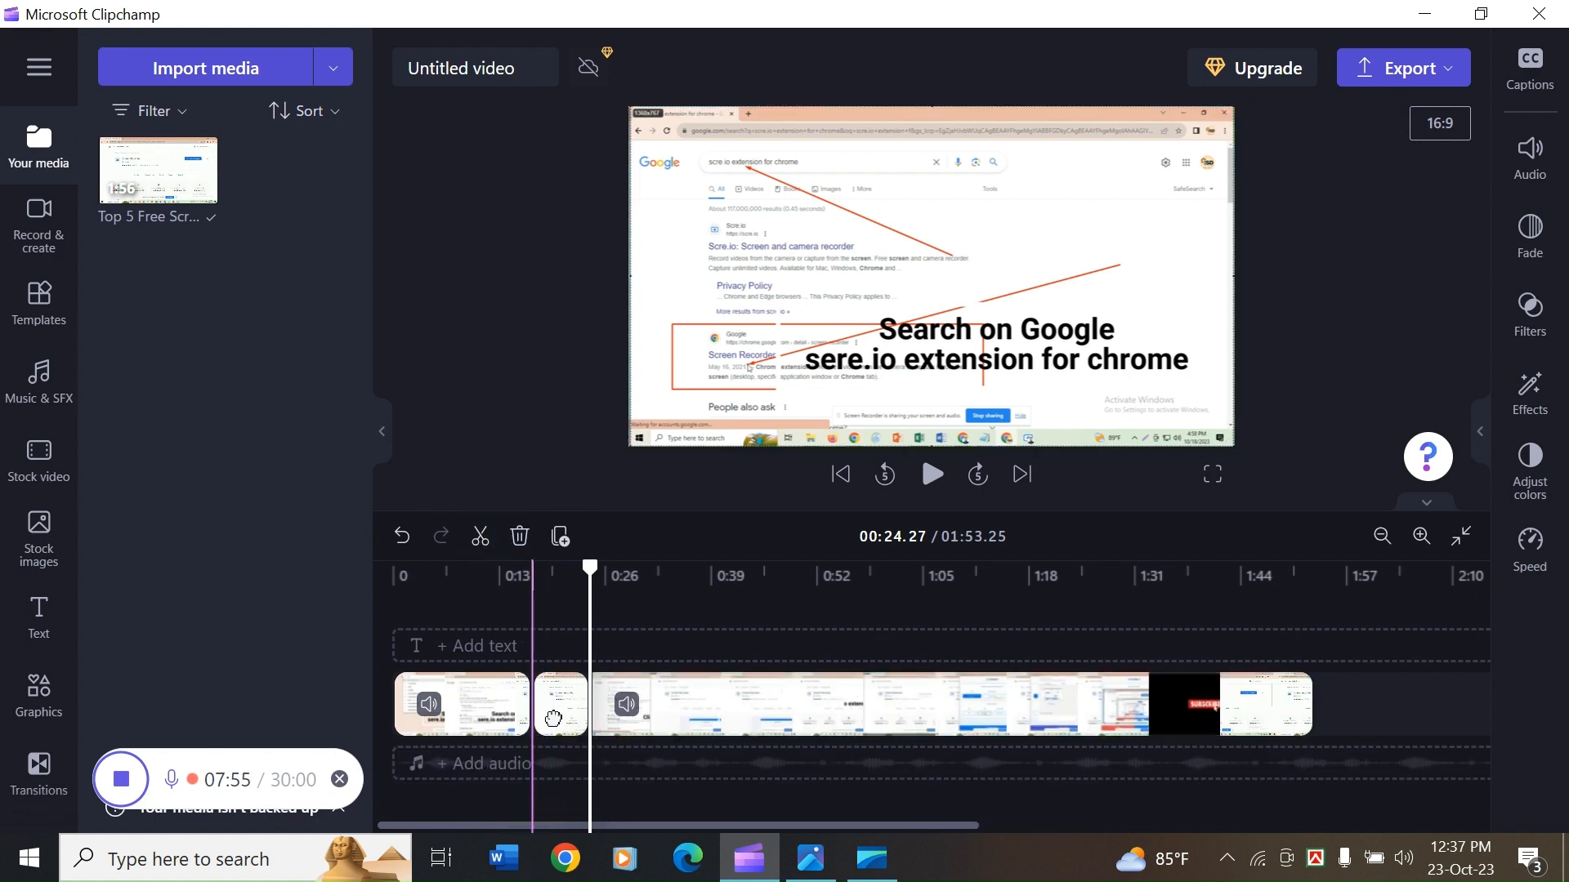
{"action": "left_click", "coordinate": [518, 537]}
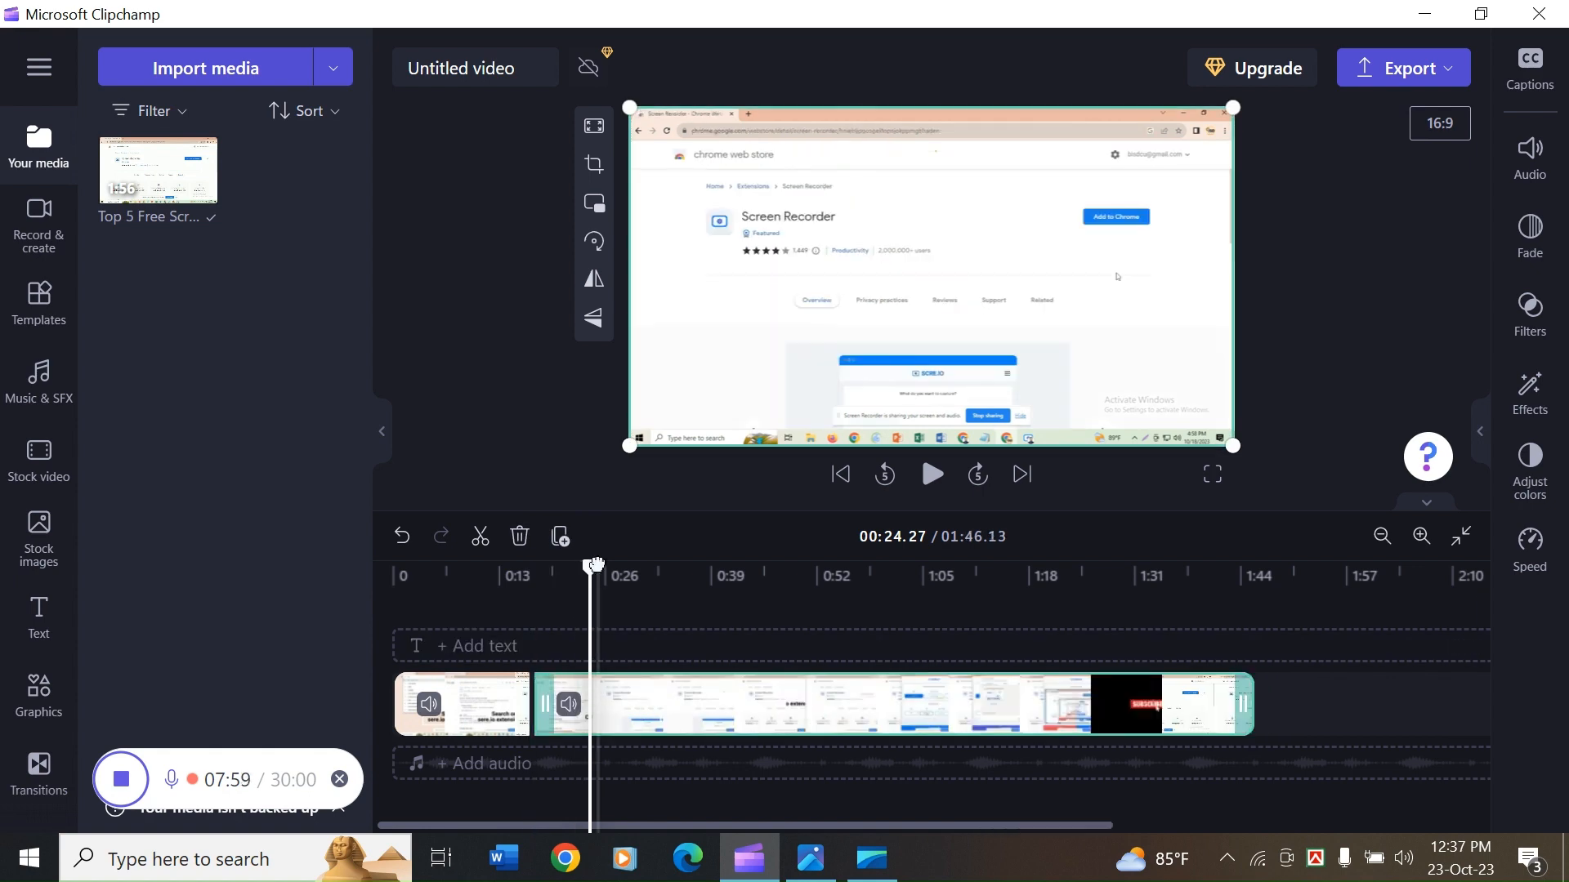
- Play the video from 00:13.23 across the join between the first two clips
{"action": "left_click_drag", "start_coordinate": [590, 567], "coordinate": [500, 572]}
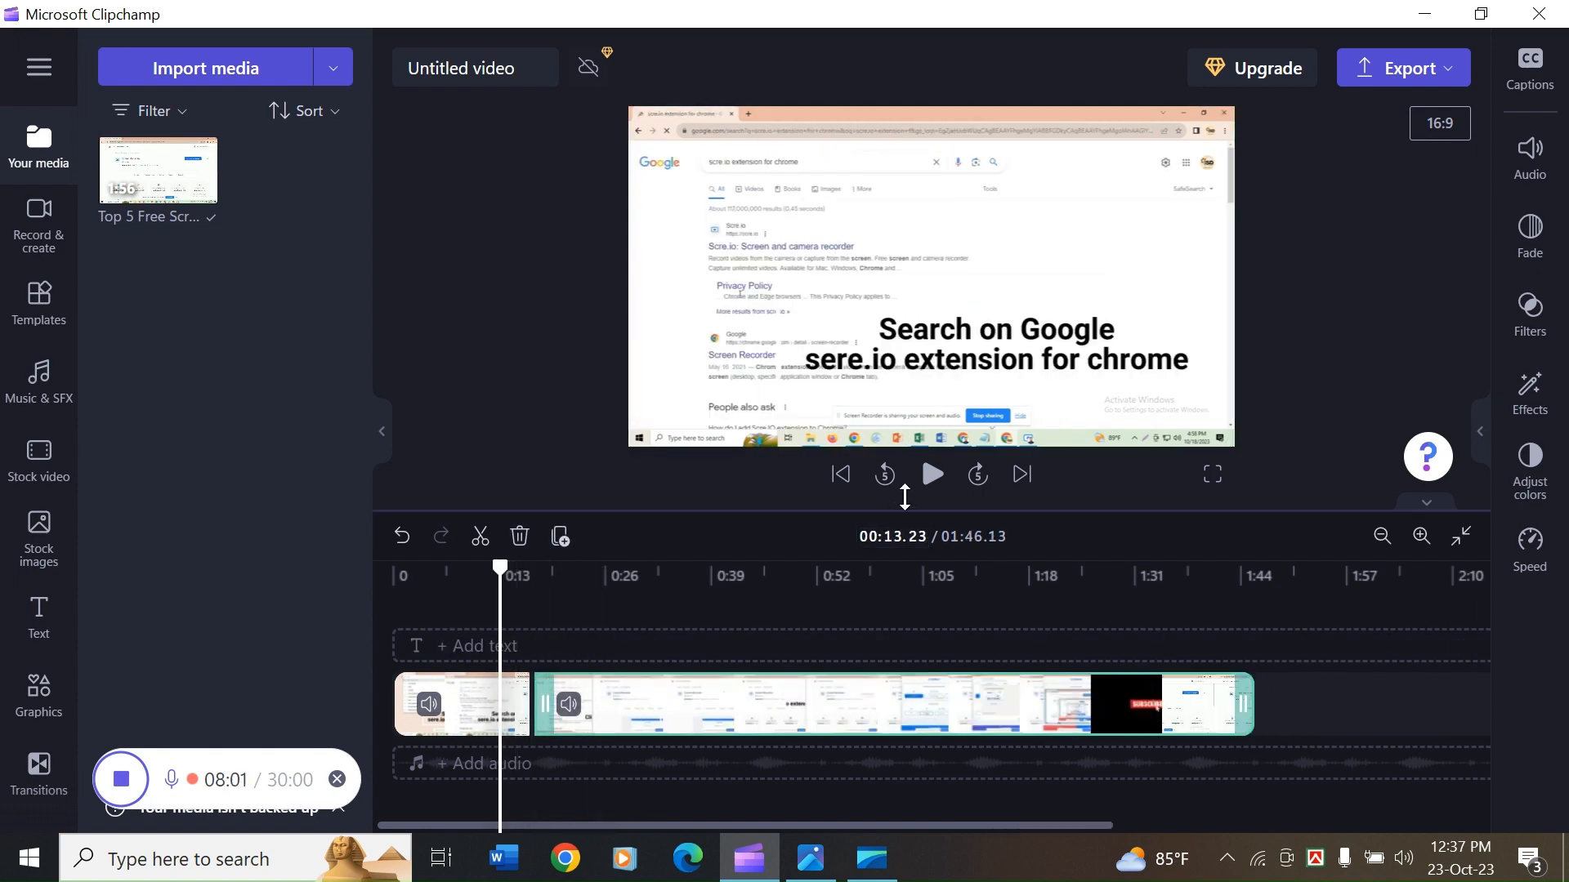
{"action": "left_click", "coordinate": [931, 475]}
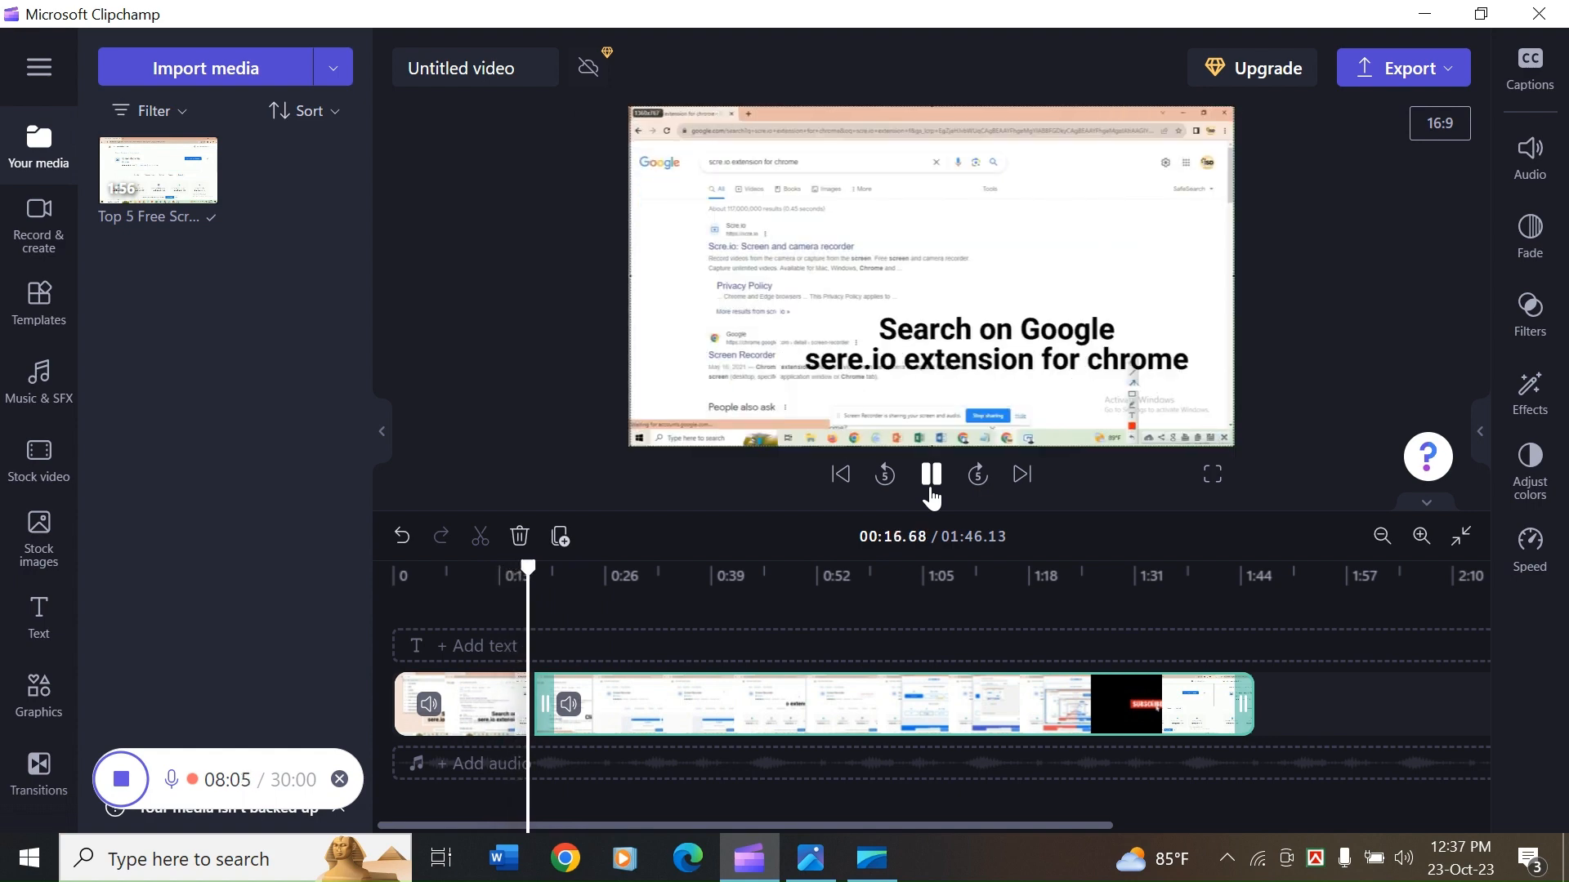
{"action": "left_click", "coordinate": [932, 477]}
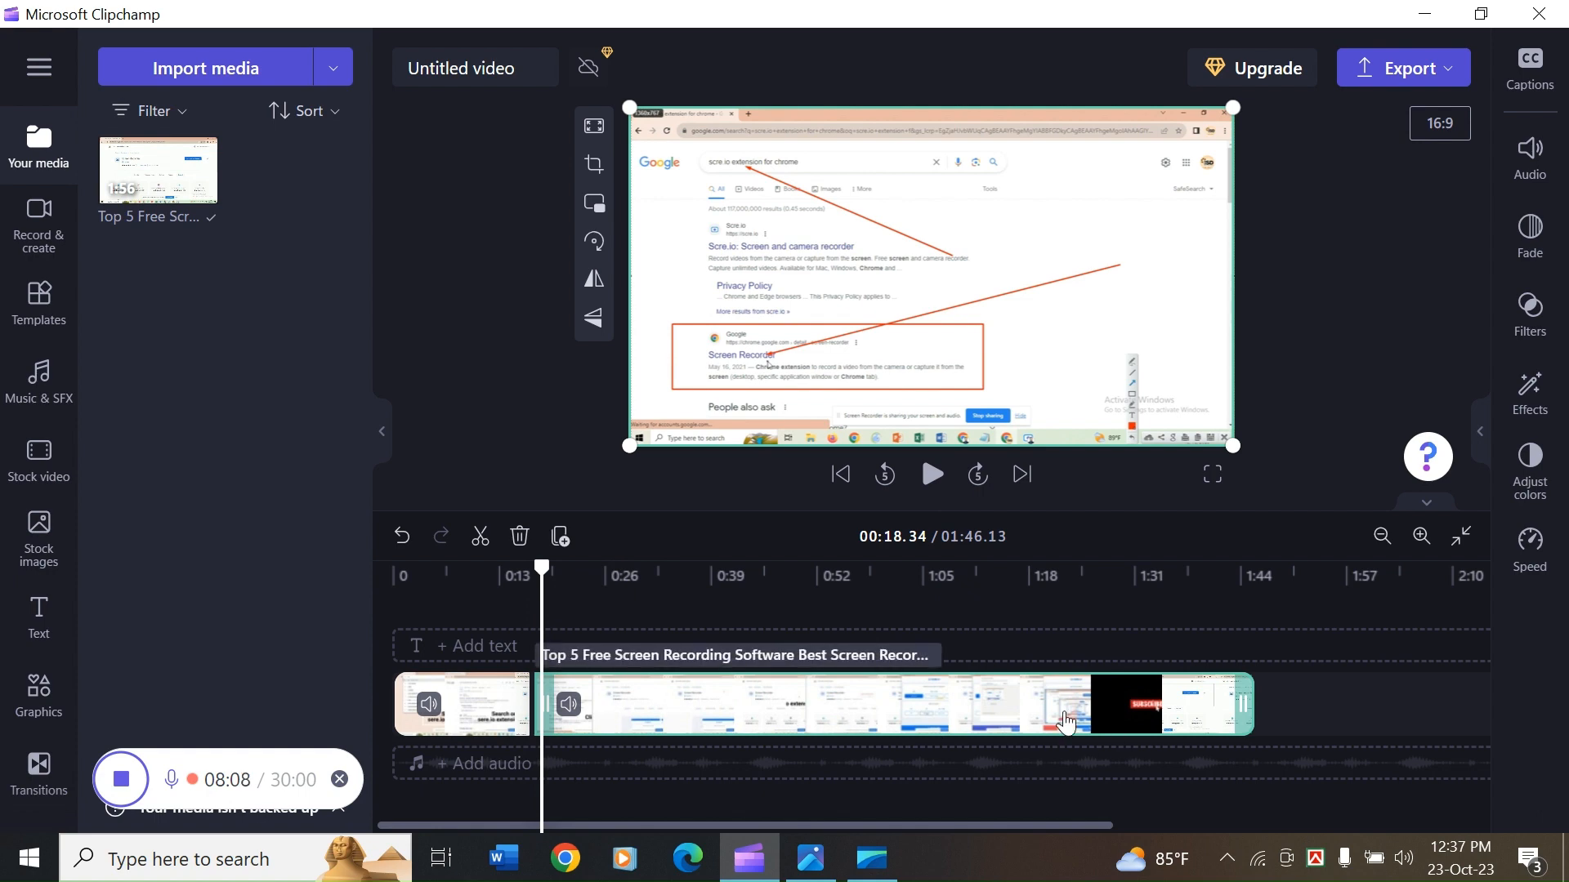
- Split the second clip at 01:26.75 and 01:38.69, delete the section between the cuts, and close the gap it leaves
{"action": "left_click_drag", "start_coordinate": [541, 569], "coordinate": [1099, 609]}
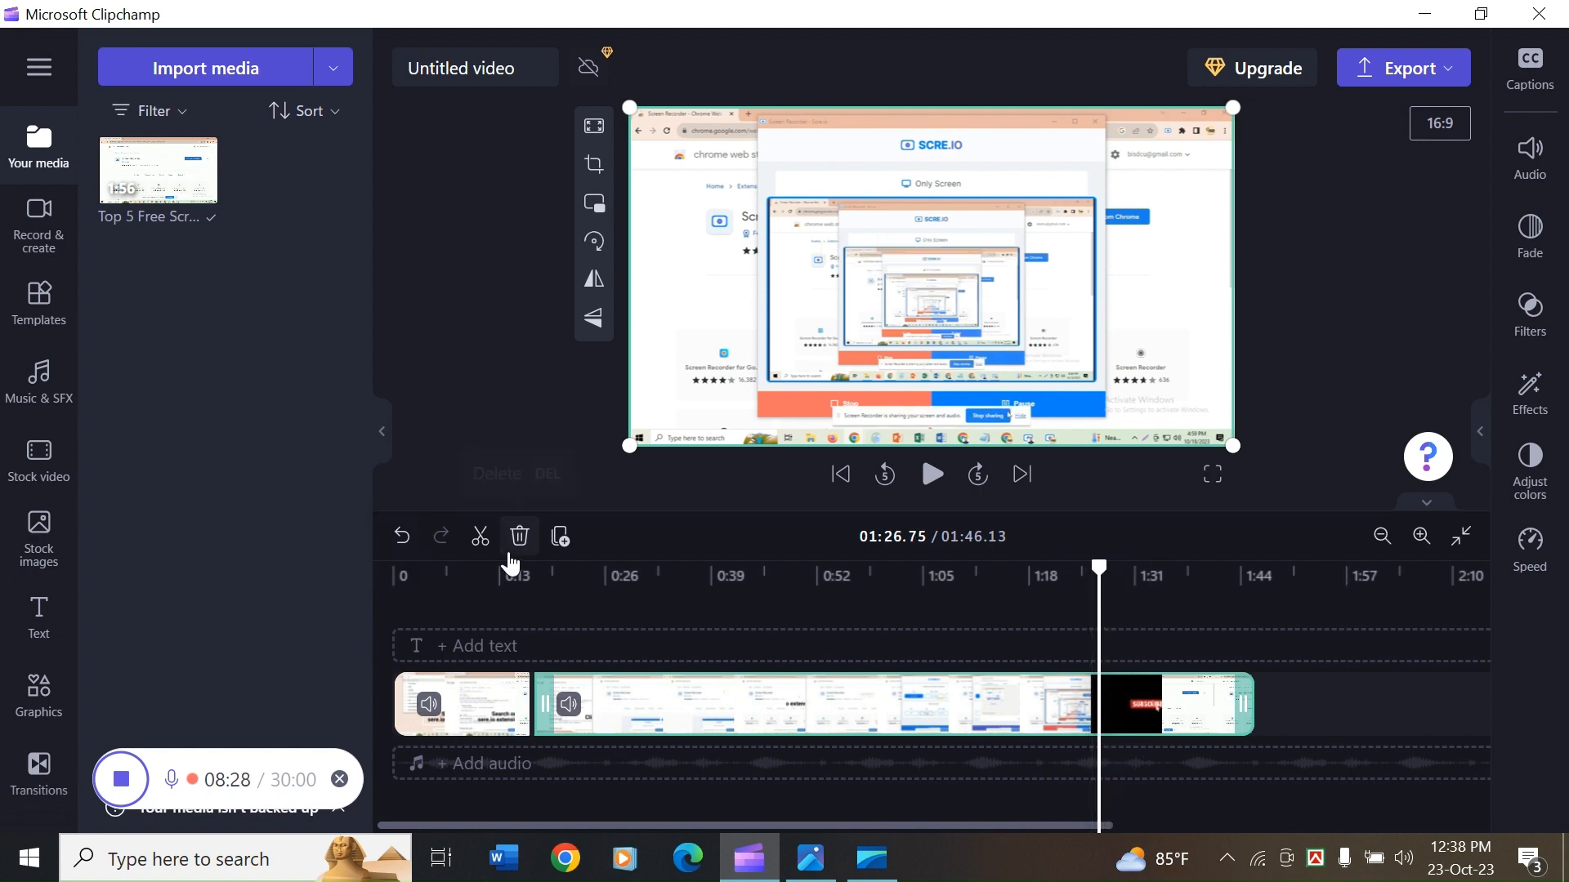
{"action": "left_click", "coordinate": [481, 537]}
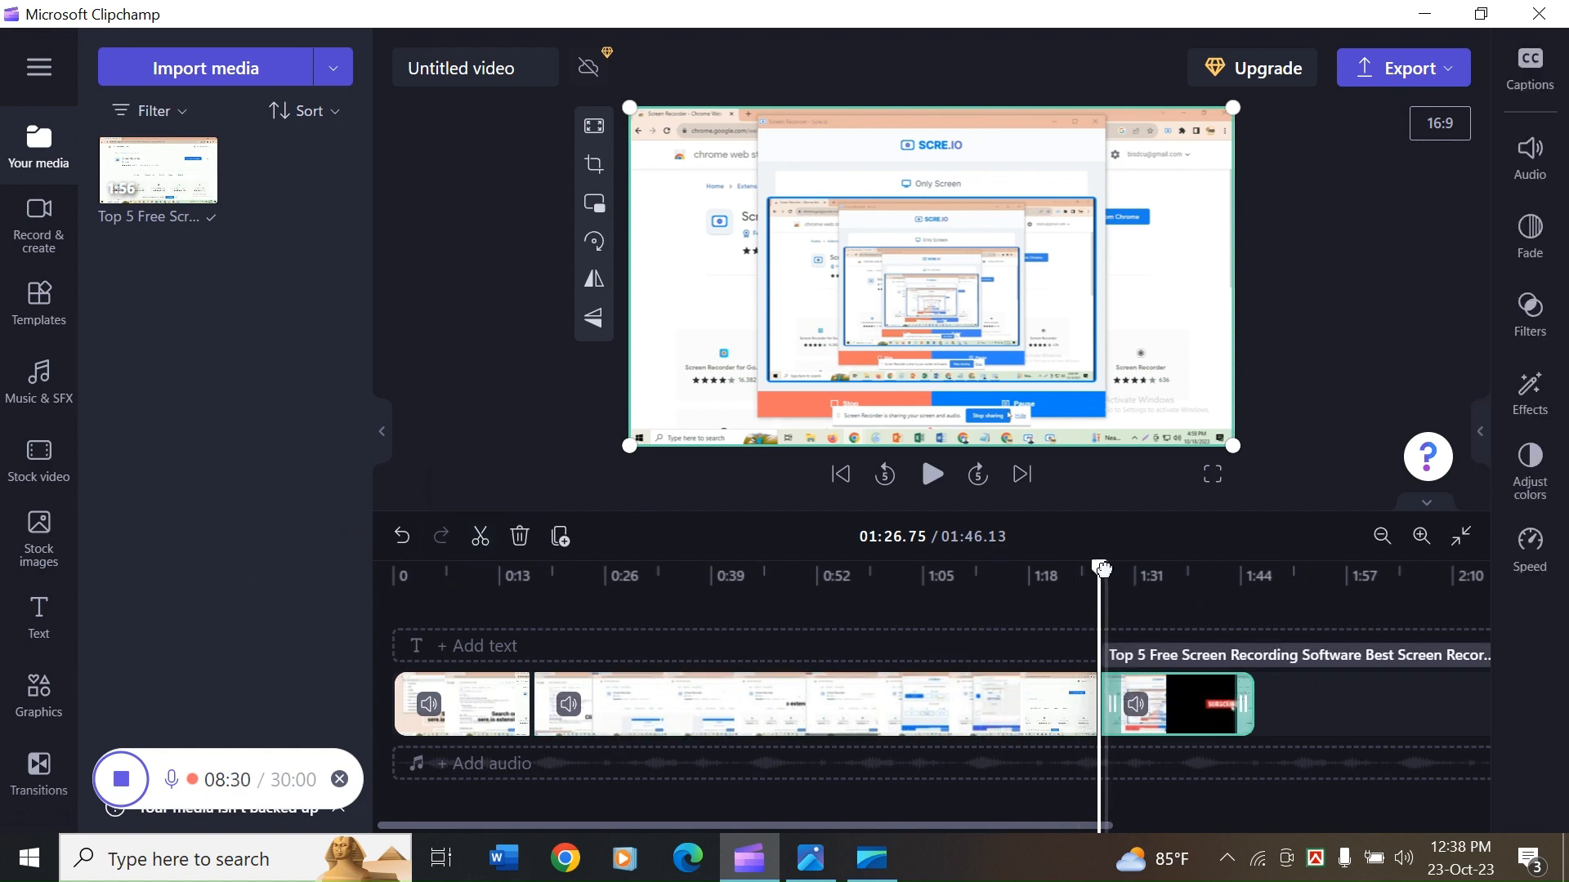
{"action": "left_click_drag", "start_coordinate": [1099, 568], "coordinate": [1195, 570]}
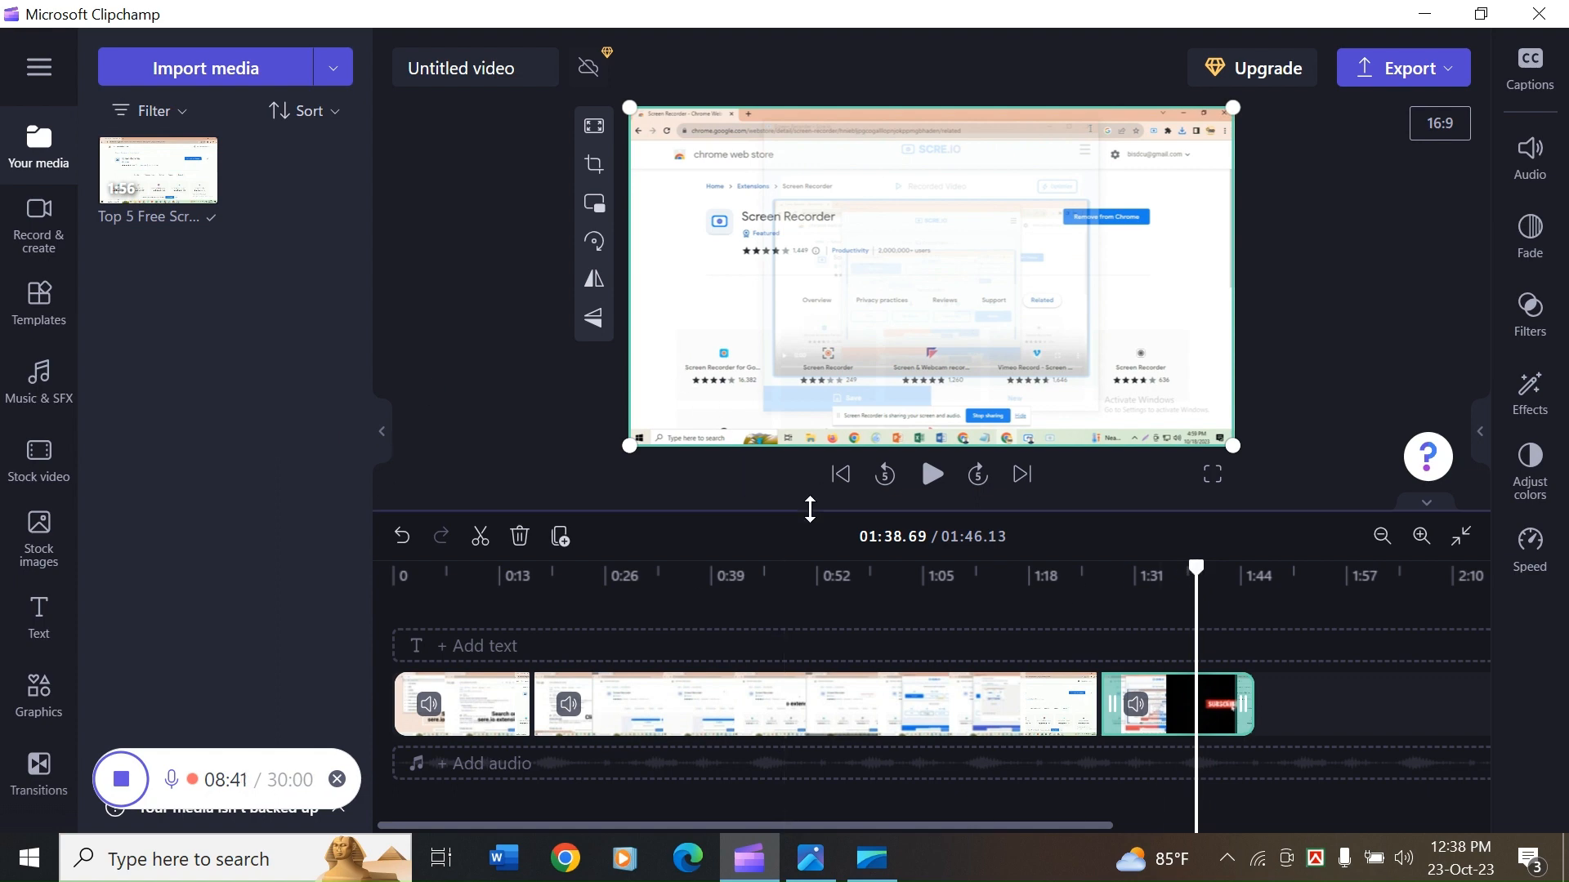
{"action": "left_click", "coordinate": [480, 536]}
{"action": "left_click", "coordinate": [1172, 724]}
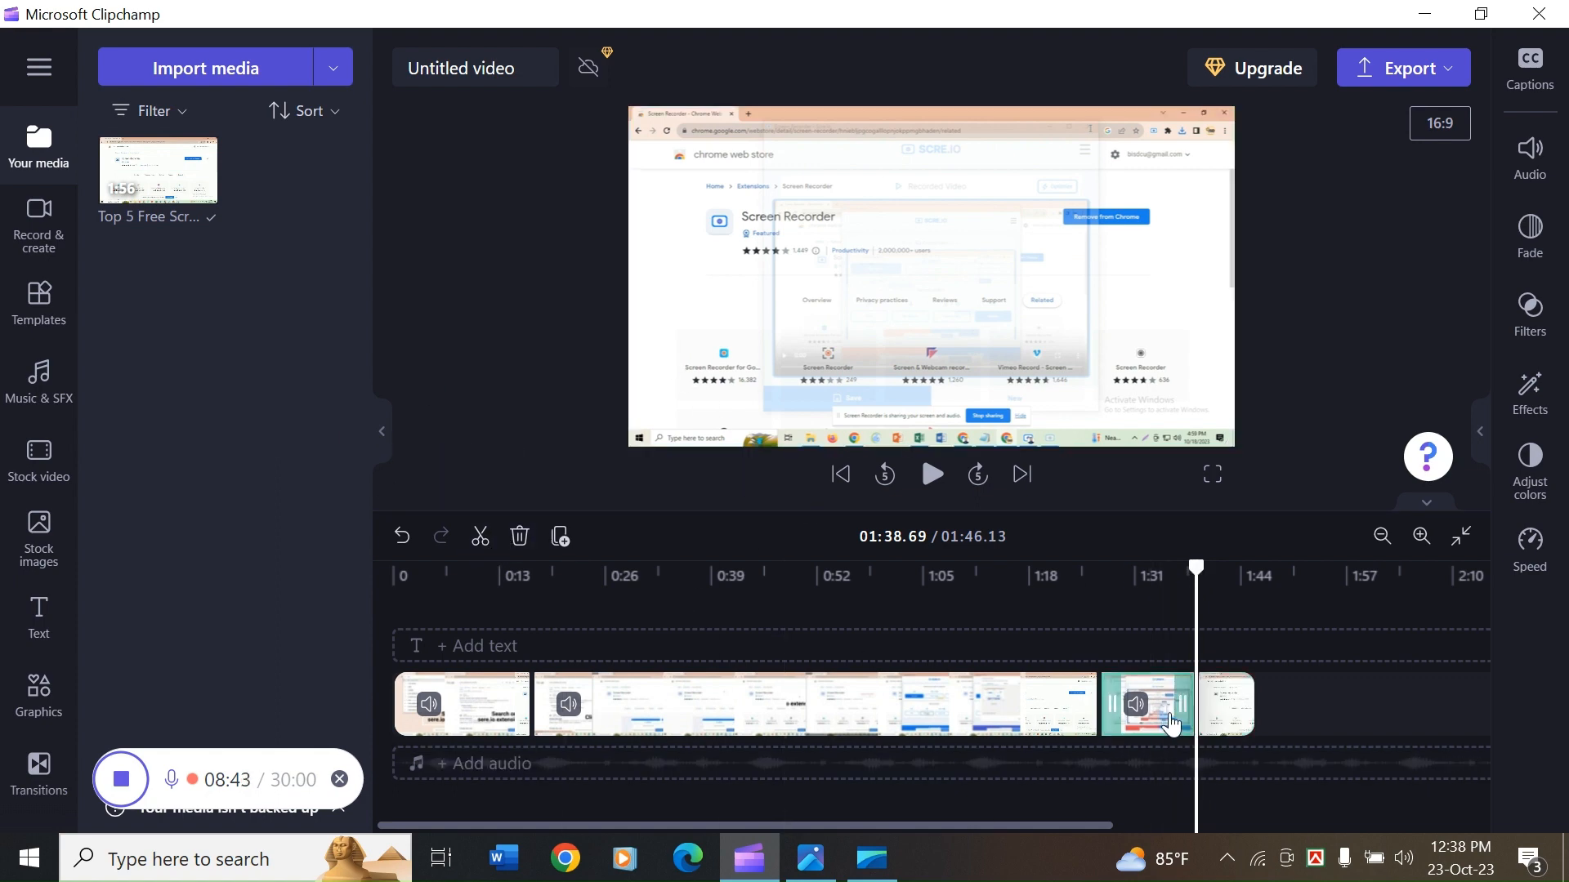
{"action": "key", "text": "Delete"}
{"action": "left_click", "coordinate": [1146, 723]}
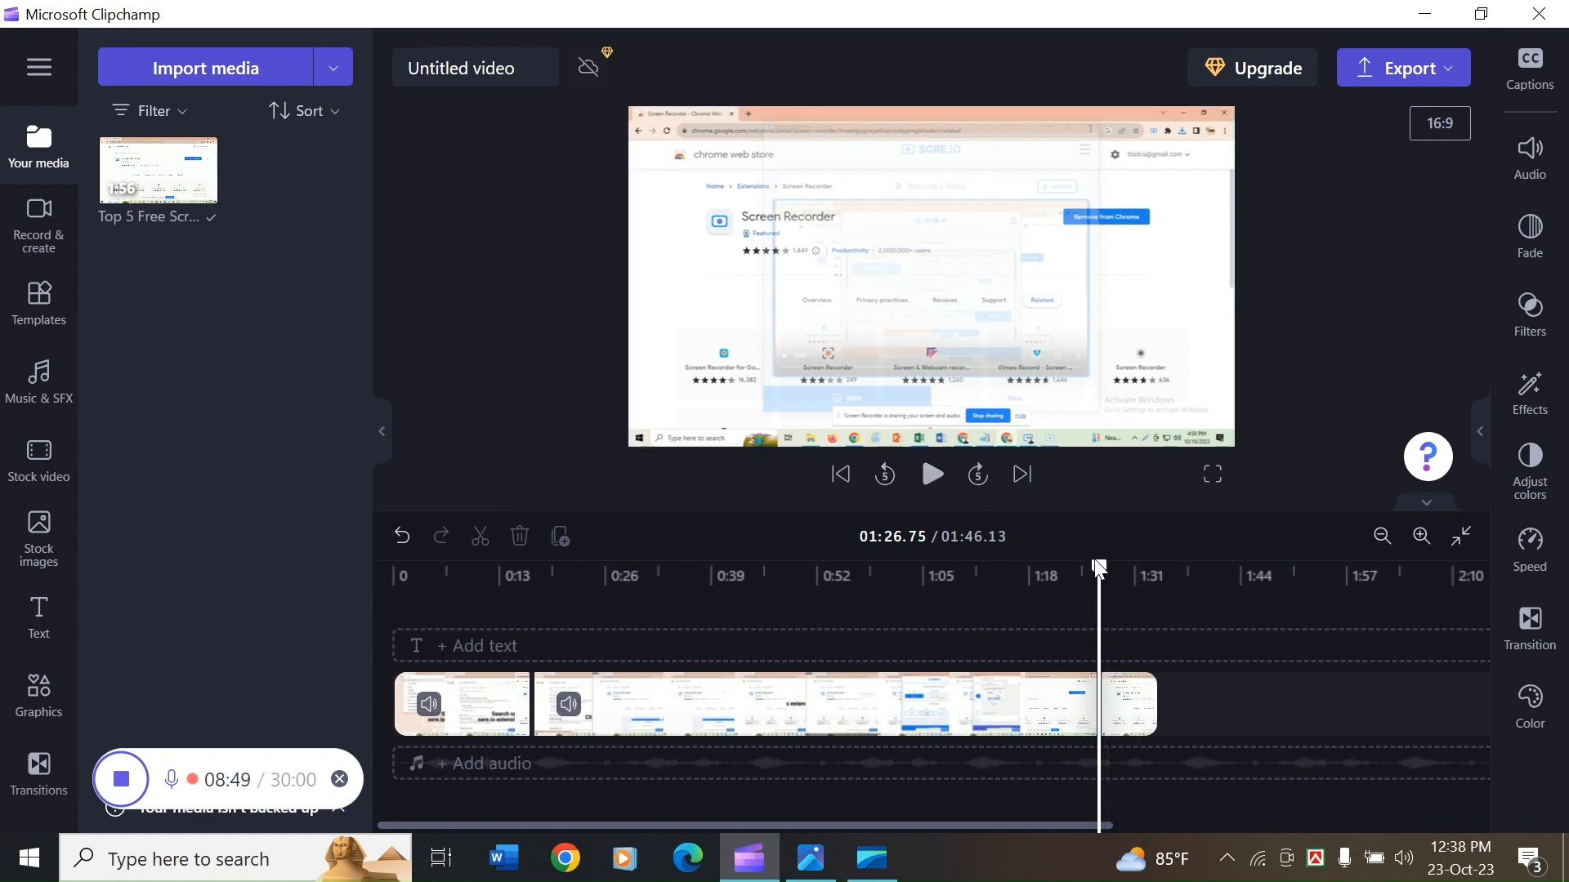
- Play the video from 01:26.25 for a few seconds to review the join before the last clip
{"action": "left_click_drag", "start_coordinate": [1099, 569], "coordinate": [1095, 569]}
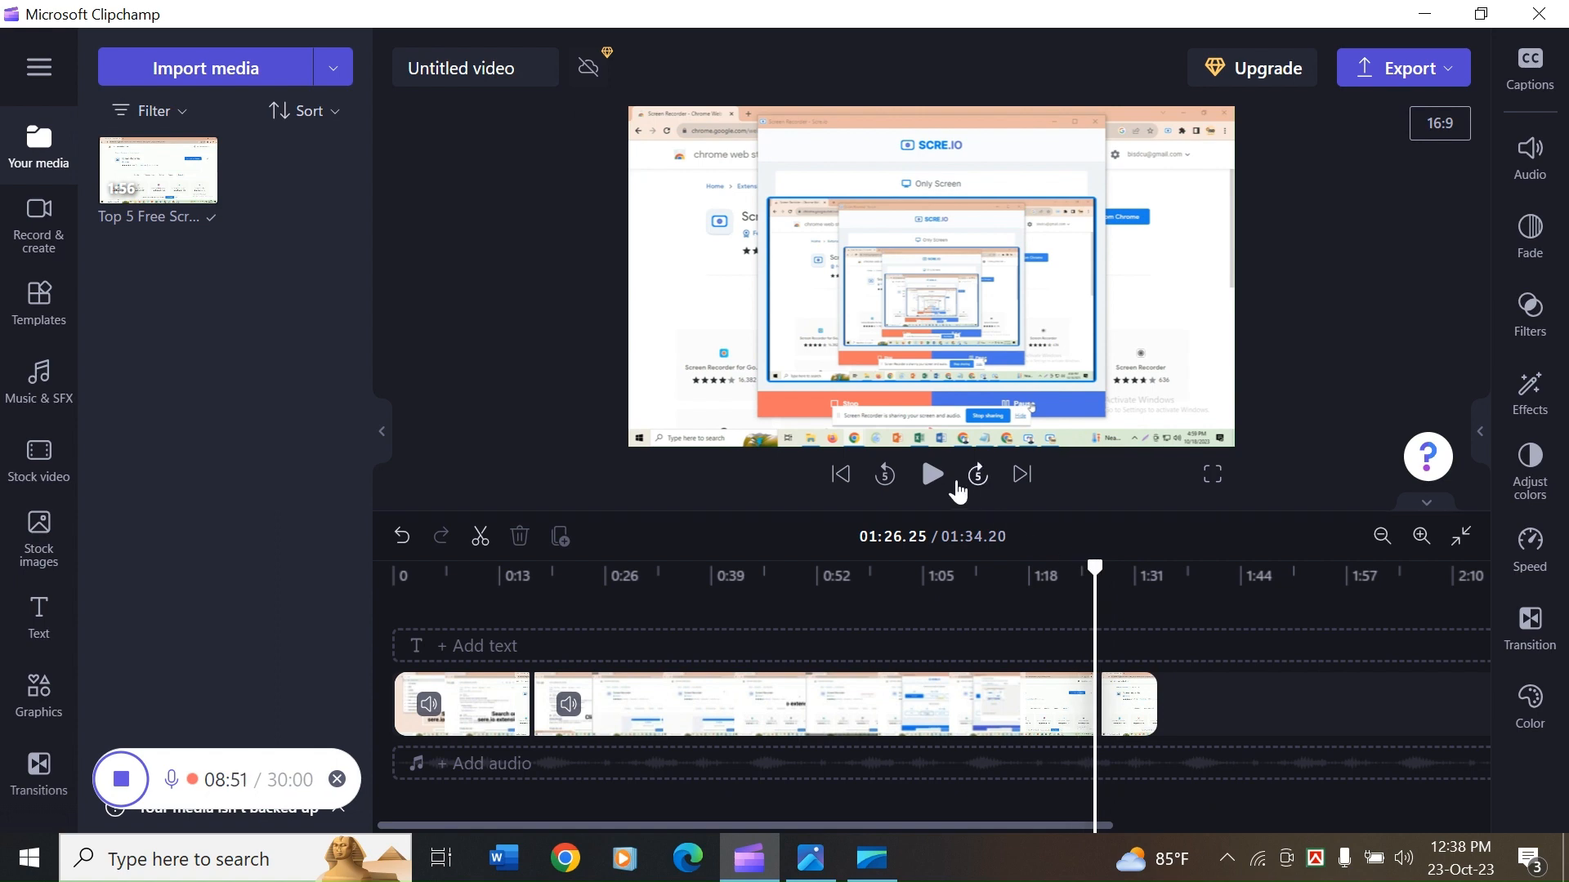
{"action": "left_click", "coordinate": [948, 482]}
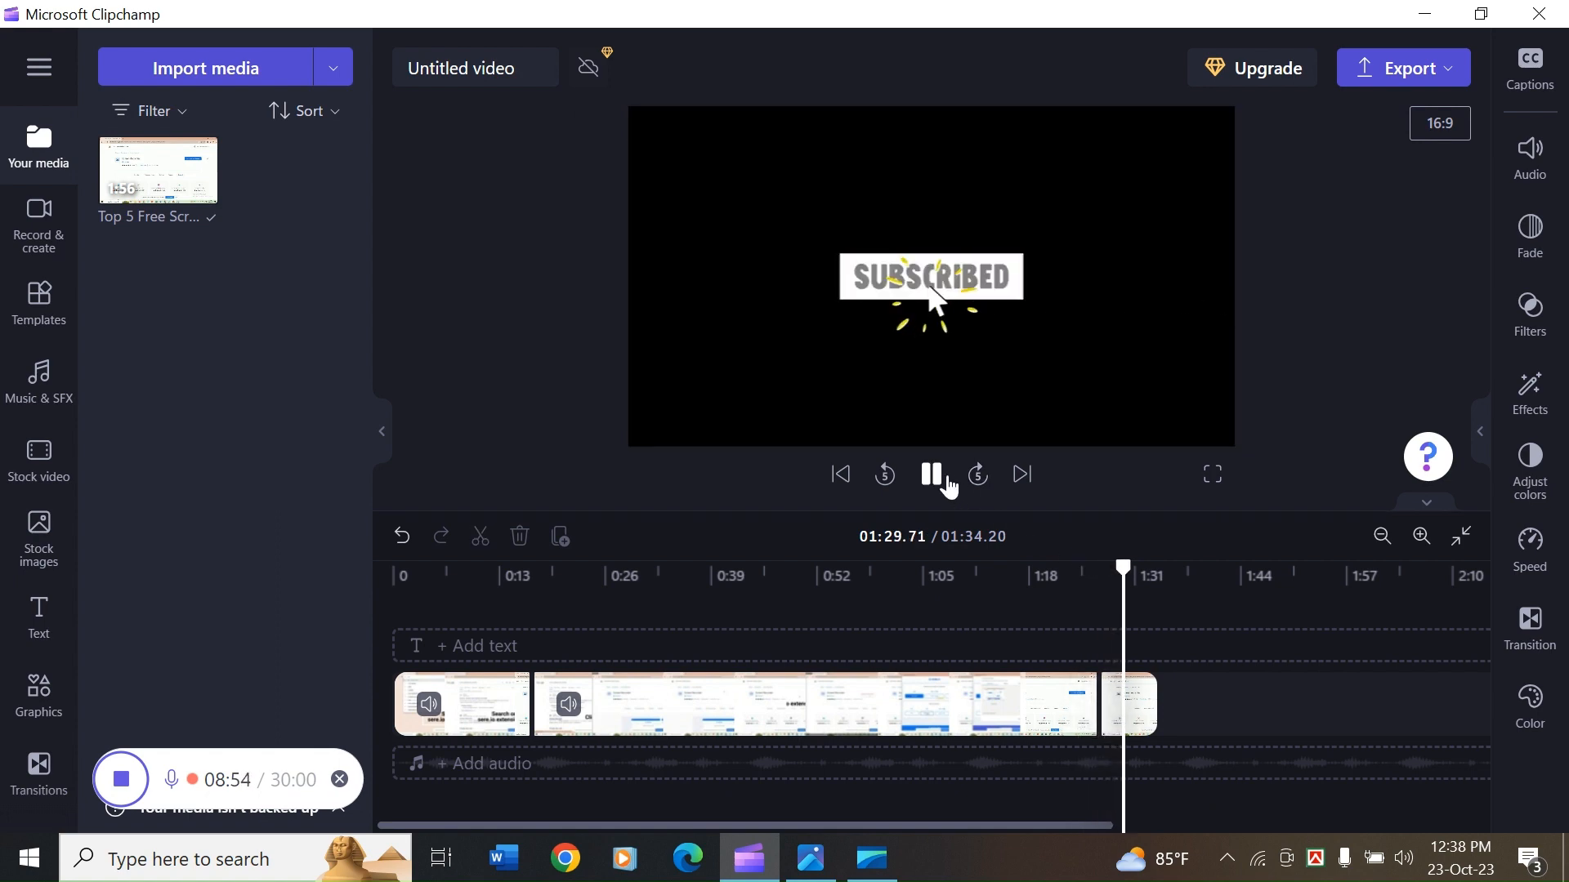
{"action": "left_click", "coordinate": [948, 482]}
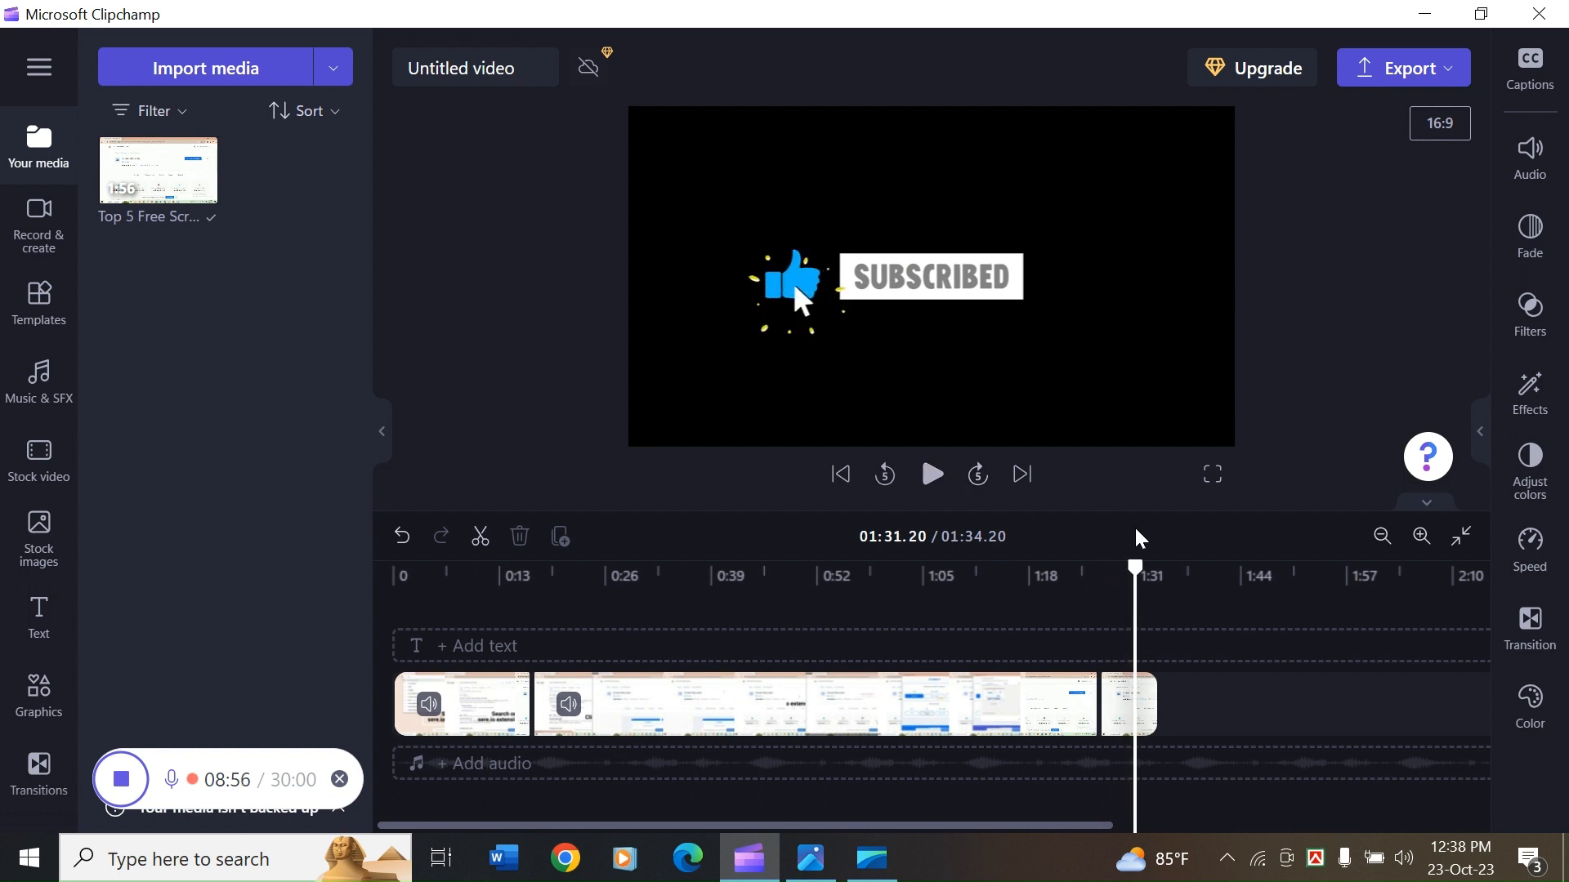
{"action": "left_click_drag", "start_coordinate": [1132, 575], "coordinate": [1130, 611]}
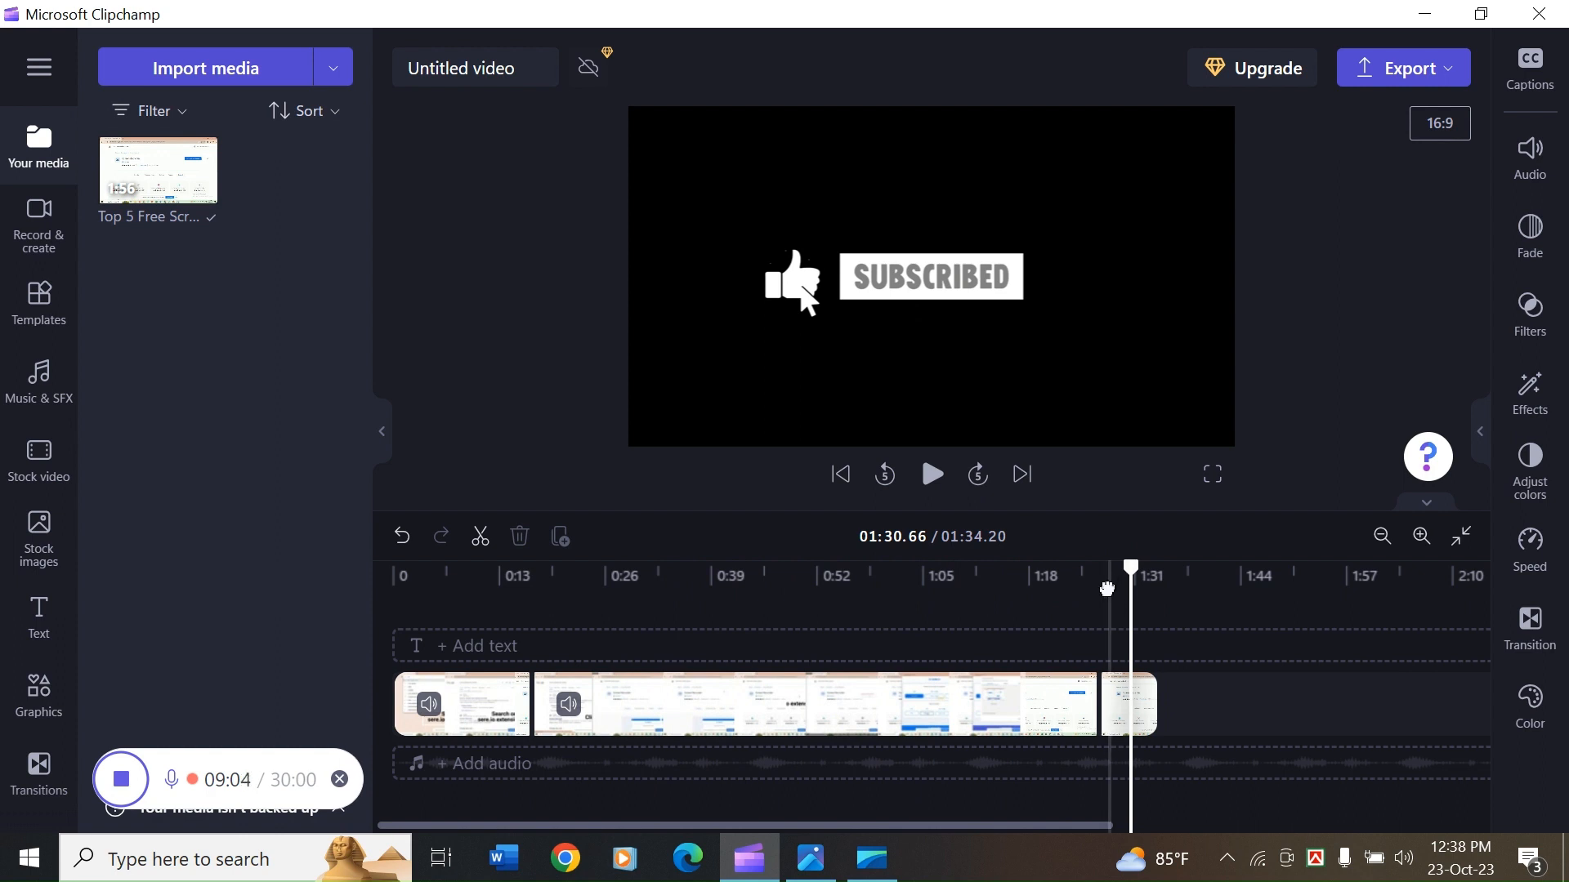
- Detach the audio from the first clip on the timeline
{"action": "left_click_drag", "start_coordinate": [1130, 565], "coordinate": [824, 564]}
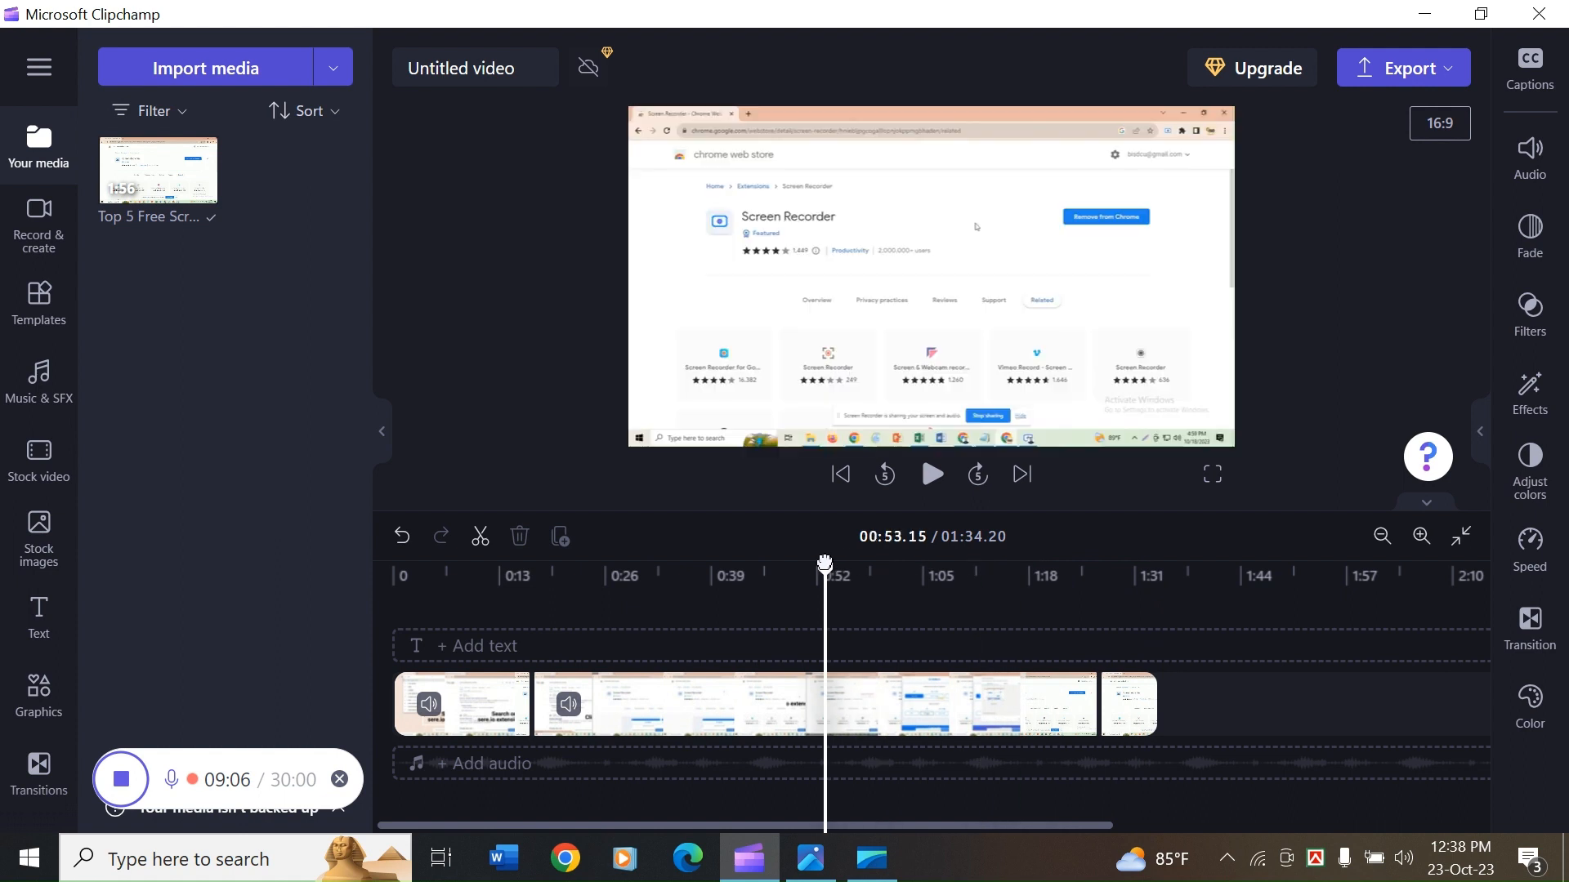
{"action": "left_click", "coordinate": [462, 706]}
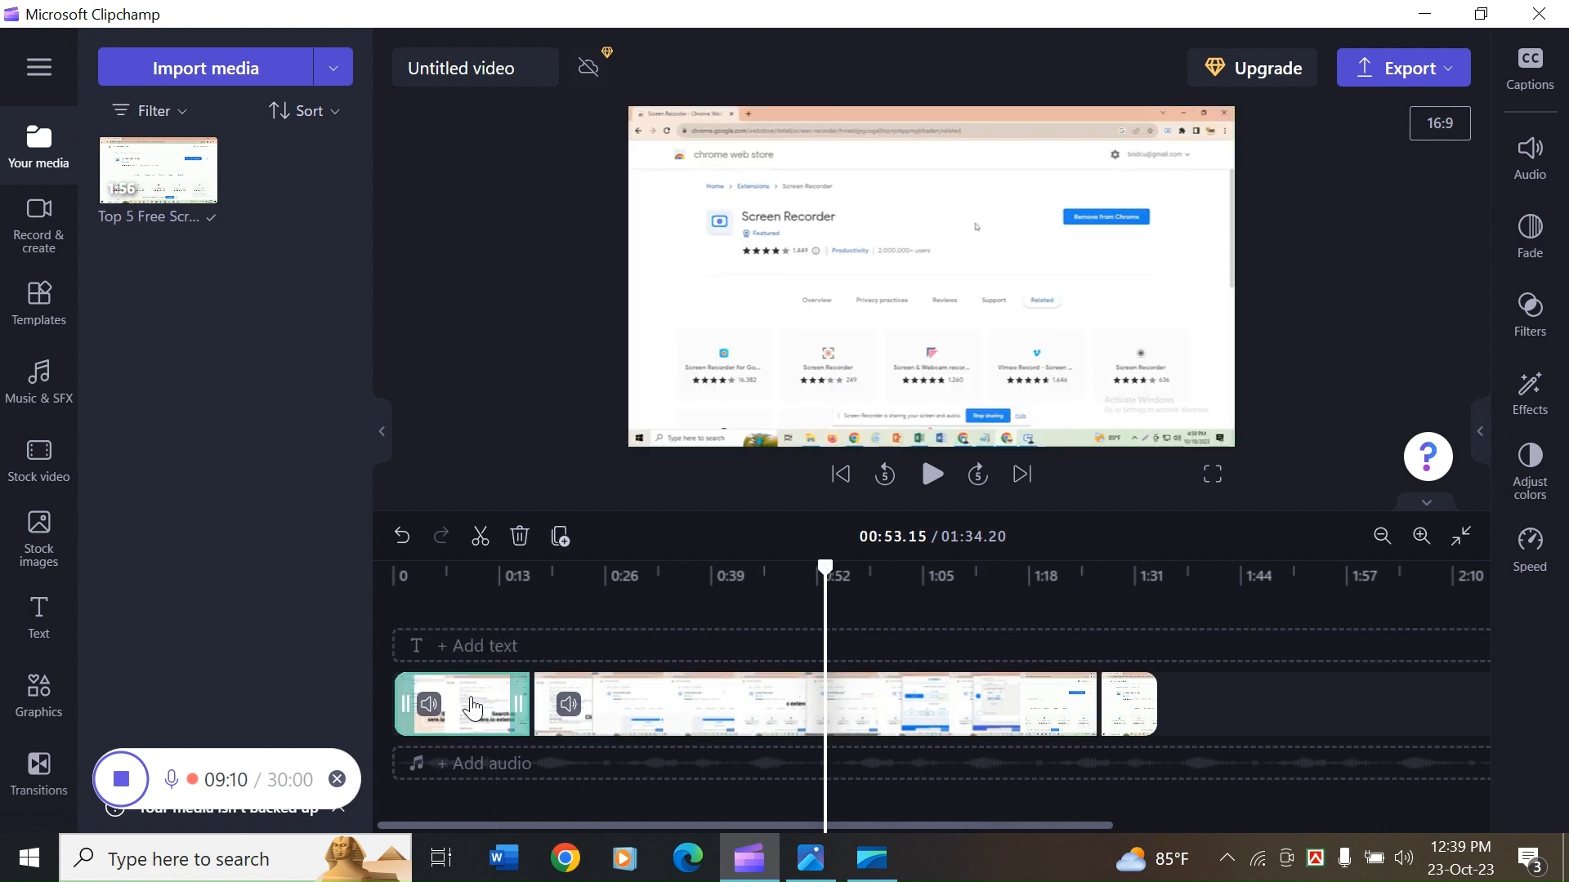
{"action": "left_click_drag", "start_coordinate": [825, 565], "coordinate": [533, 608]}
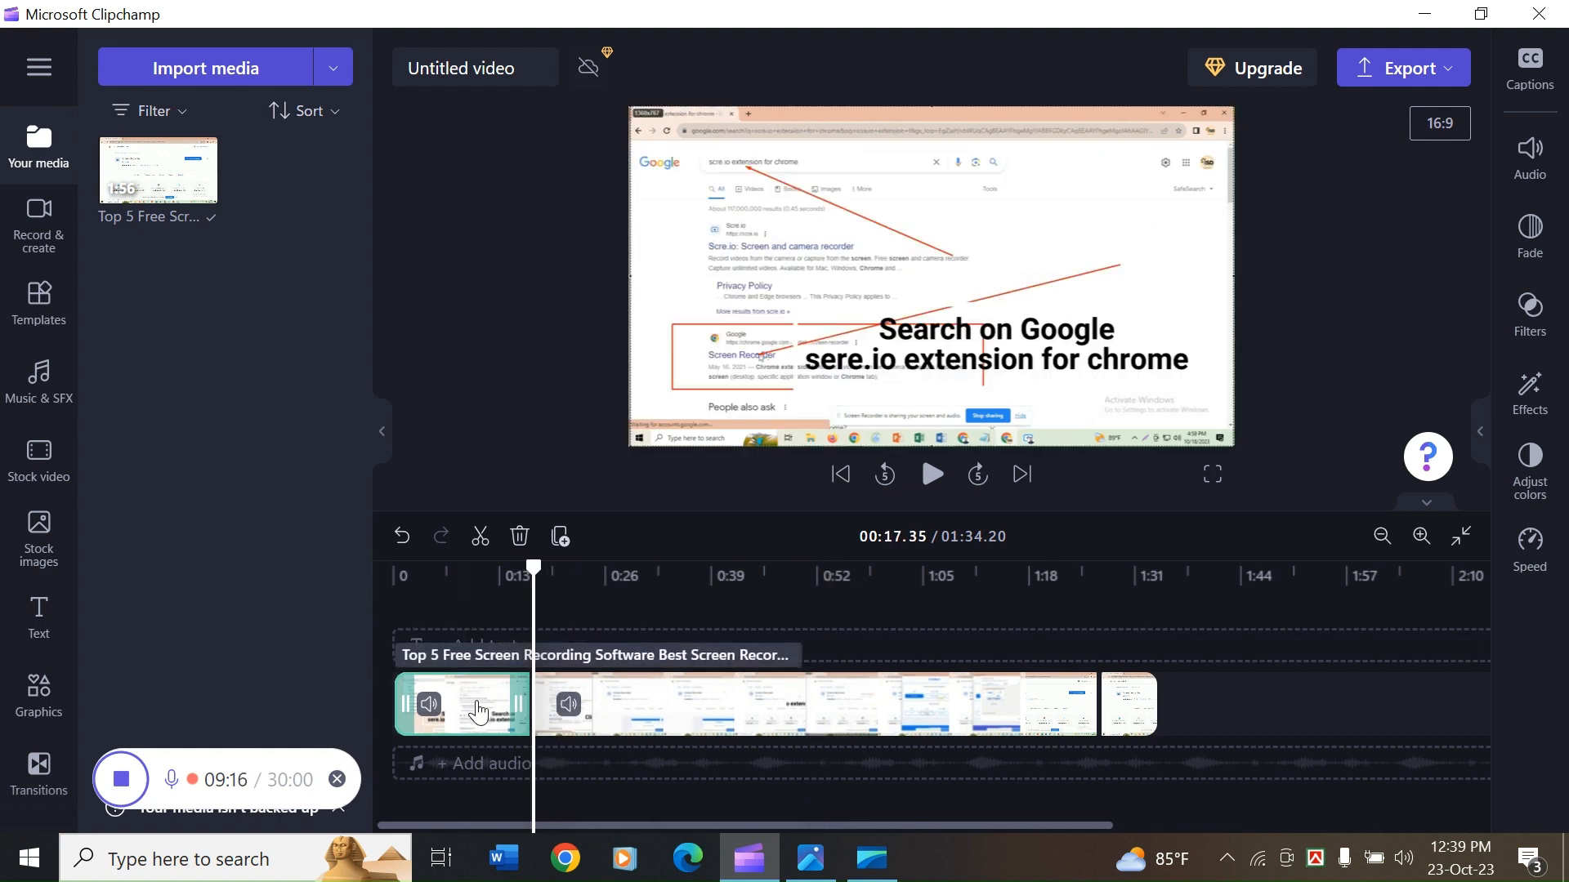
{"action": "right_click", "coordinate": [479, 713]}
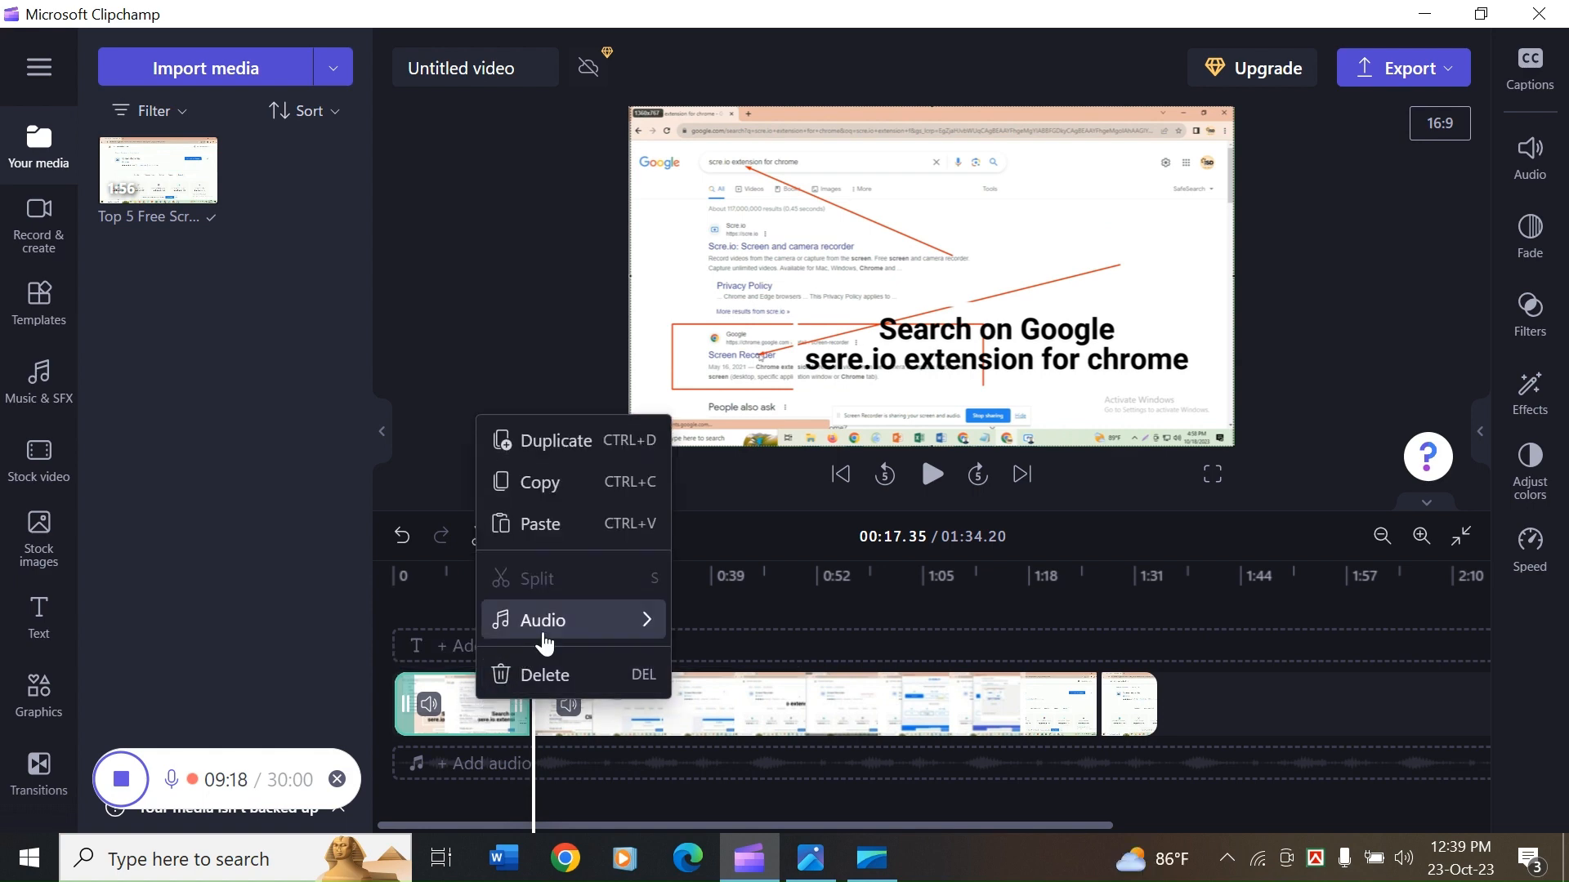
{"action": "mouse_move", "coordinate": [543, 638]}
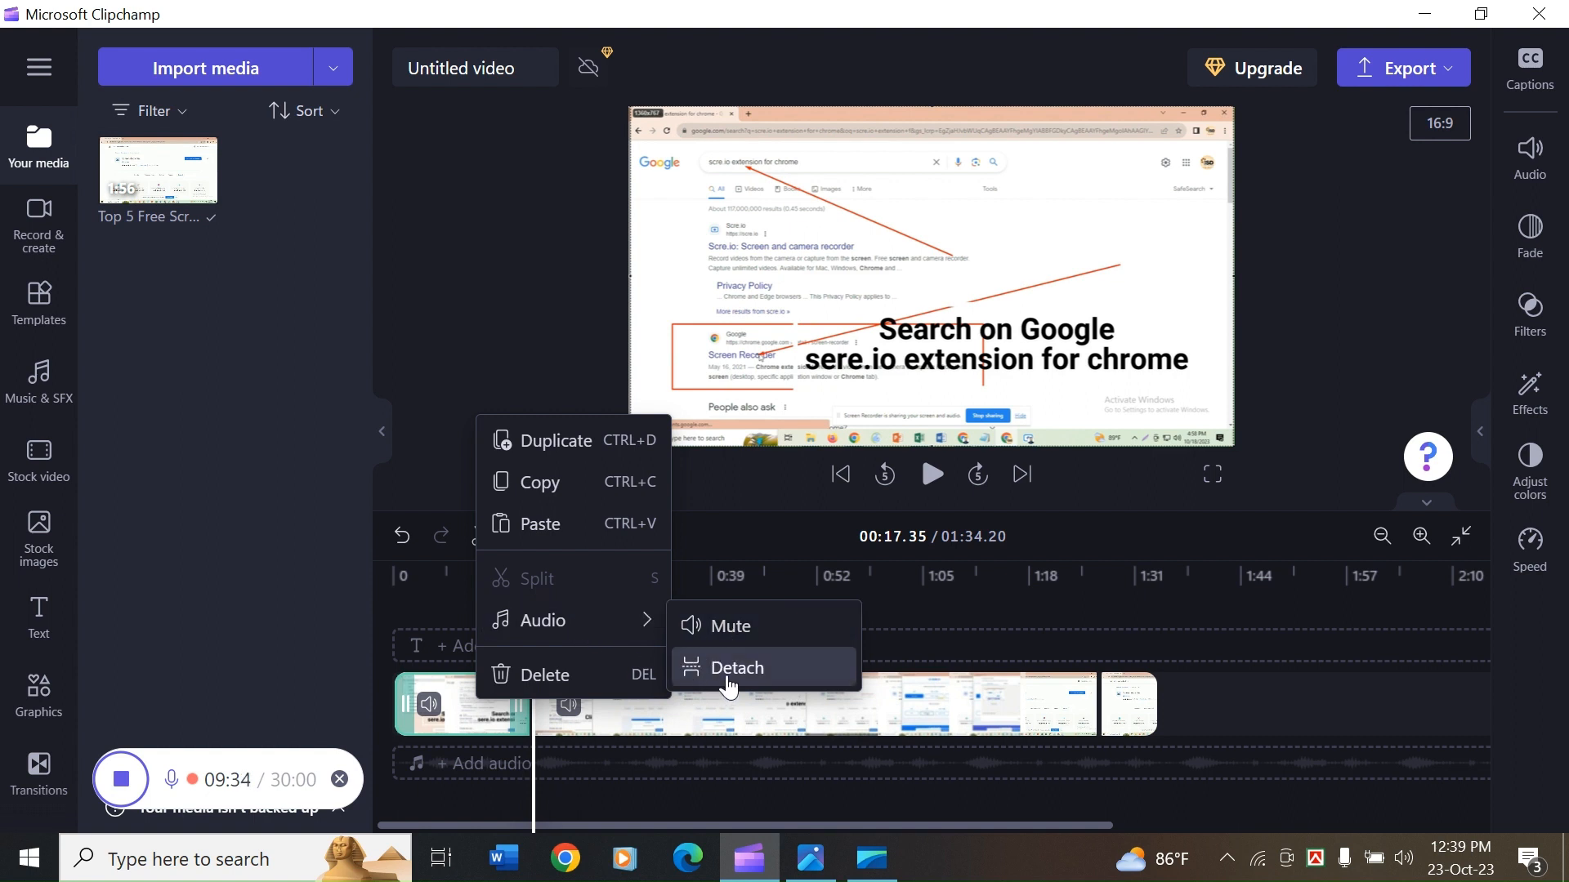
{"action": "left_click", "coordinate": [760, 685]}
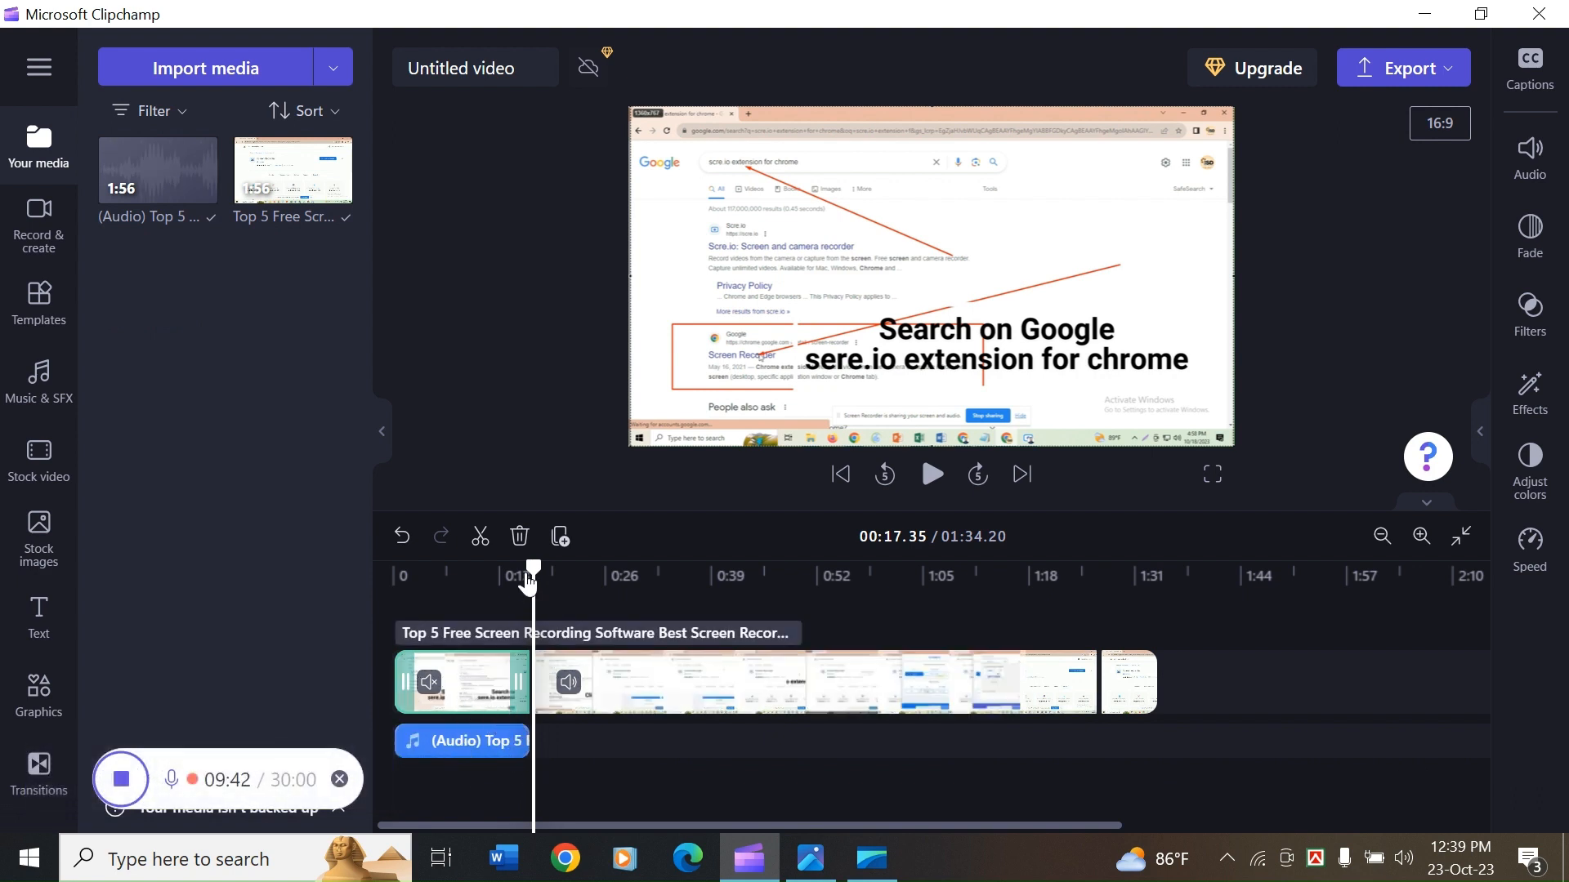
- Play the video from its beginning to check the first clip with its detached audio
{"action": "left_click", "coordinate": [498, 575]}
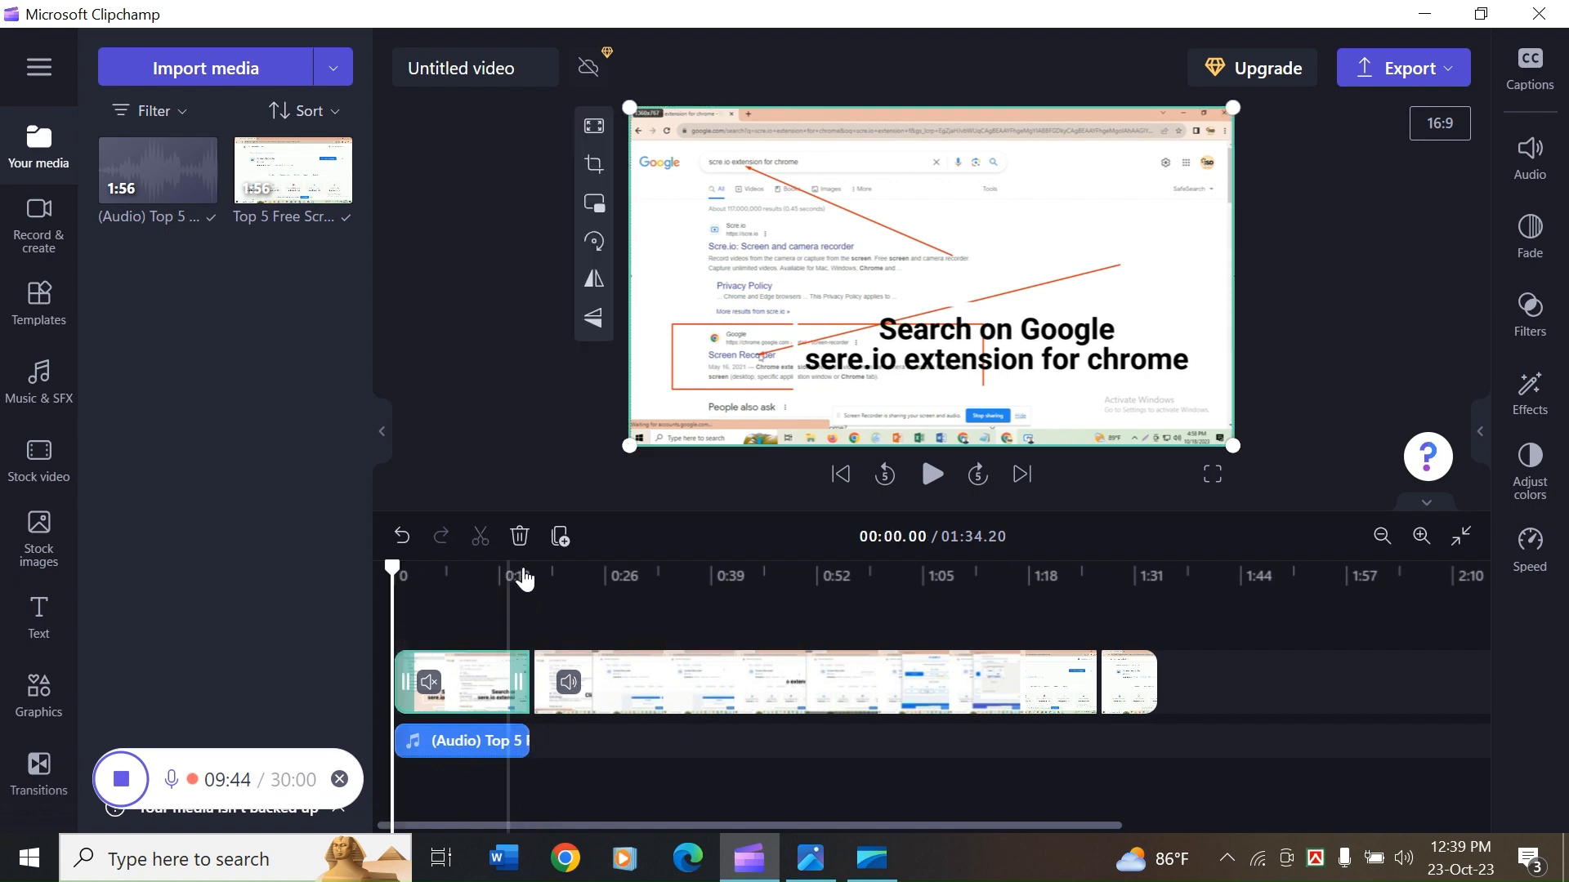
{"action": "left_click", "coordinate": [930, 476]}
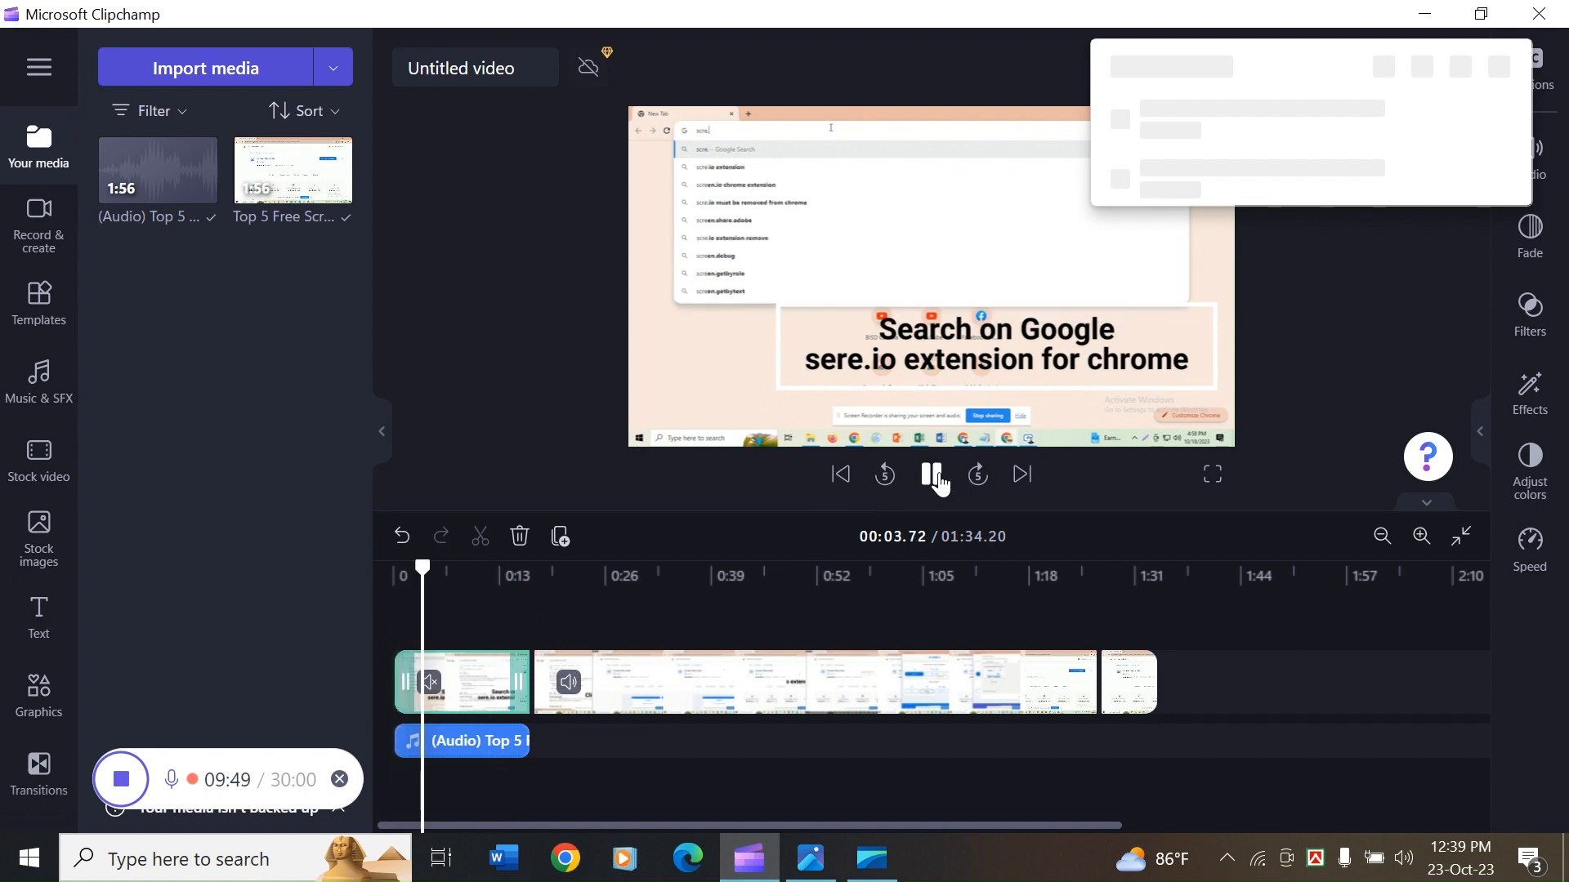
{"action": "key", "text": "space"}
- Try playing the video with the detached audio shifted away from its clip, and return the audio to the timeline's start
{"action": "left_click", "coordinate": [508, 743]}
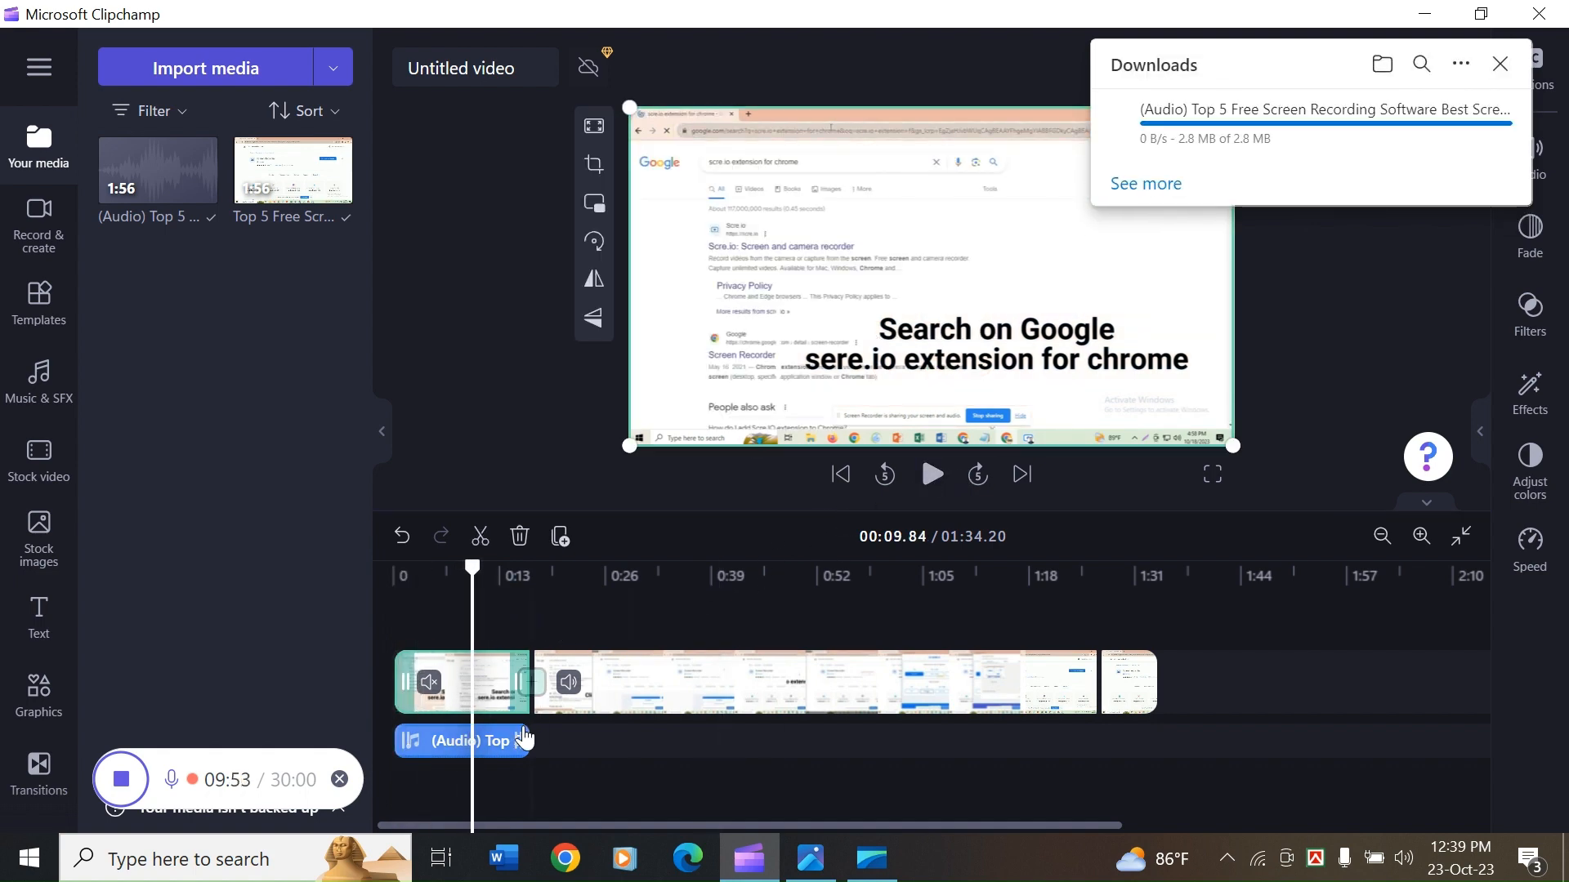
{"action": "left_click_drag", "start_coordinate": [507, 746], "coordinate": [653, 749]}
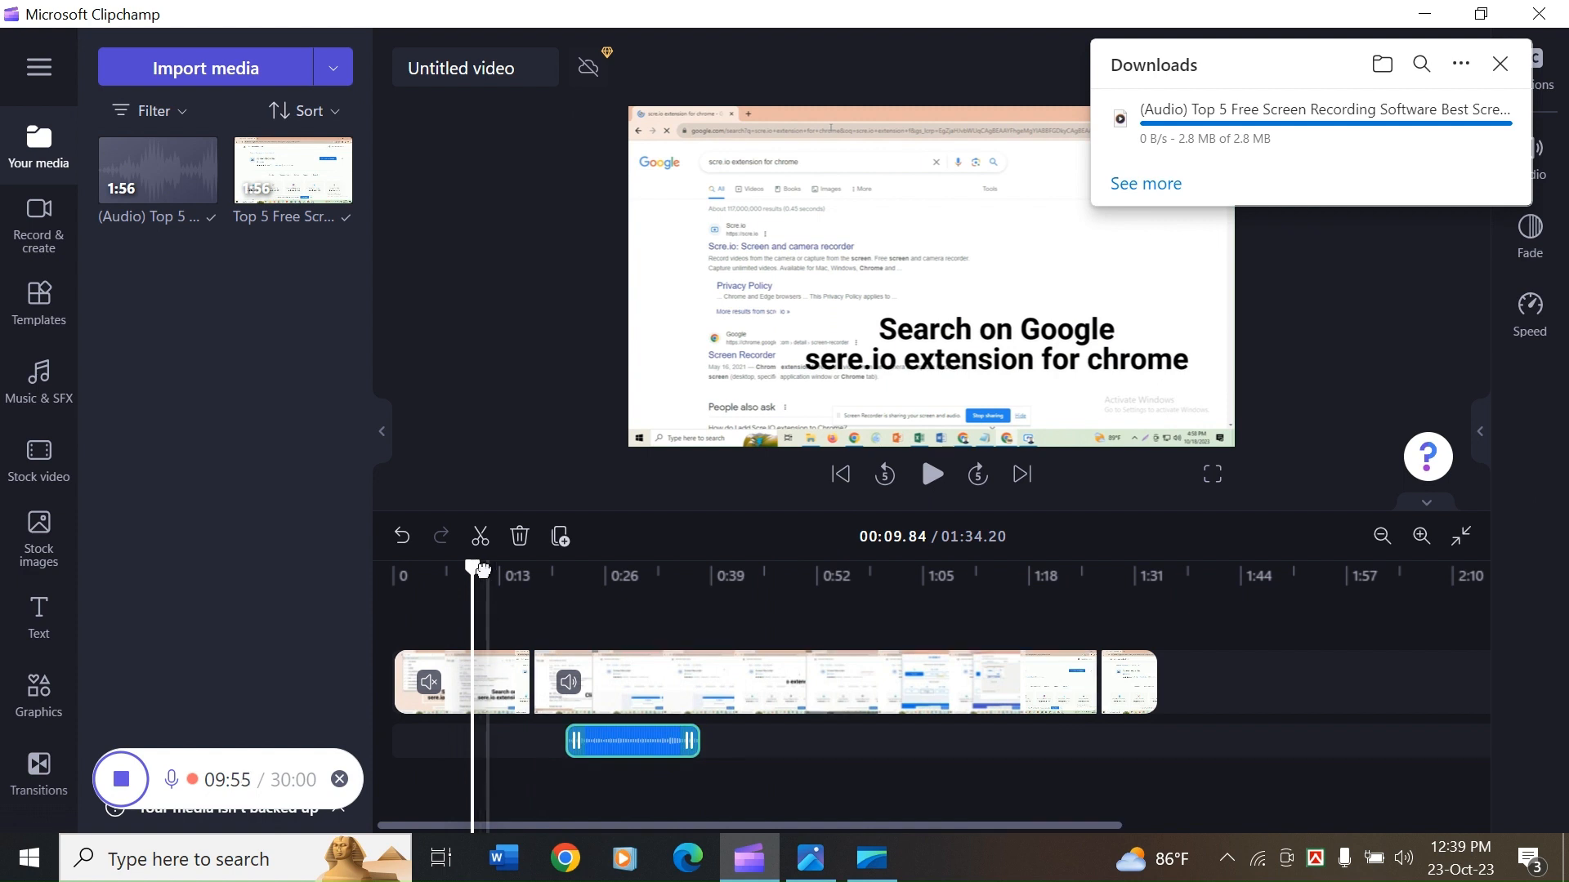
{"action": "left_click", "coordinate": [930, 472]}
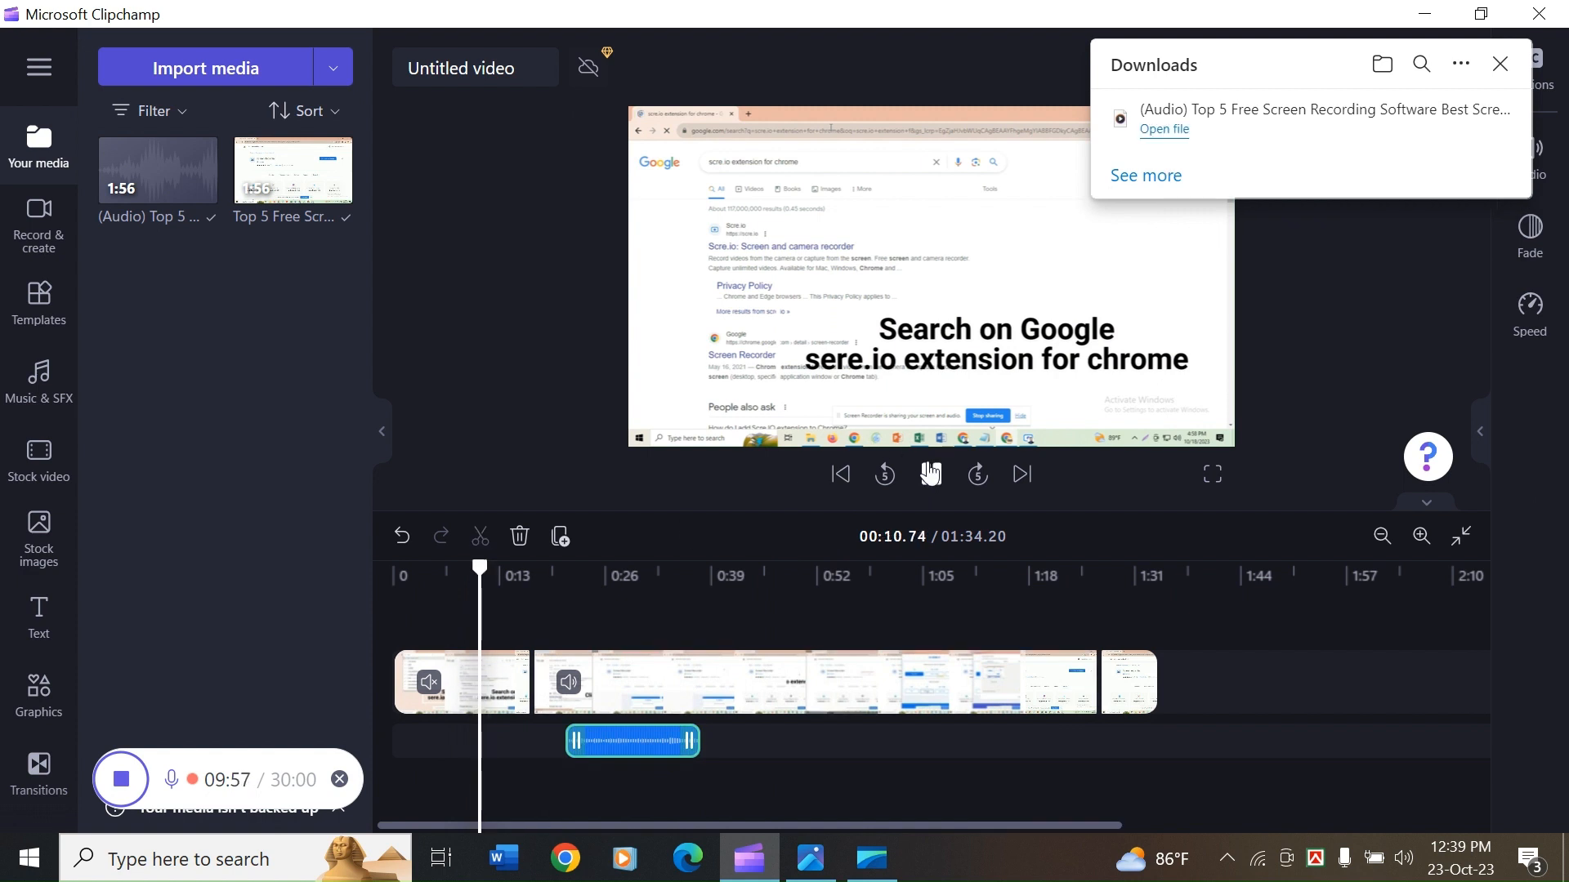
{"action": "left_click", "coordinate": [929, 472]}
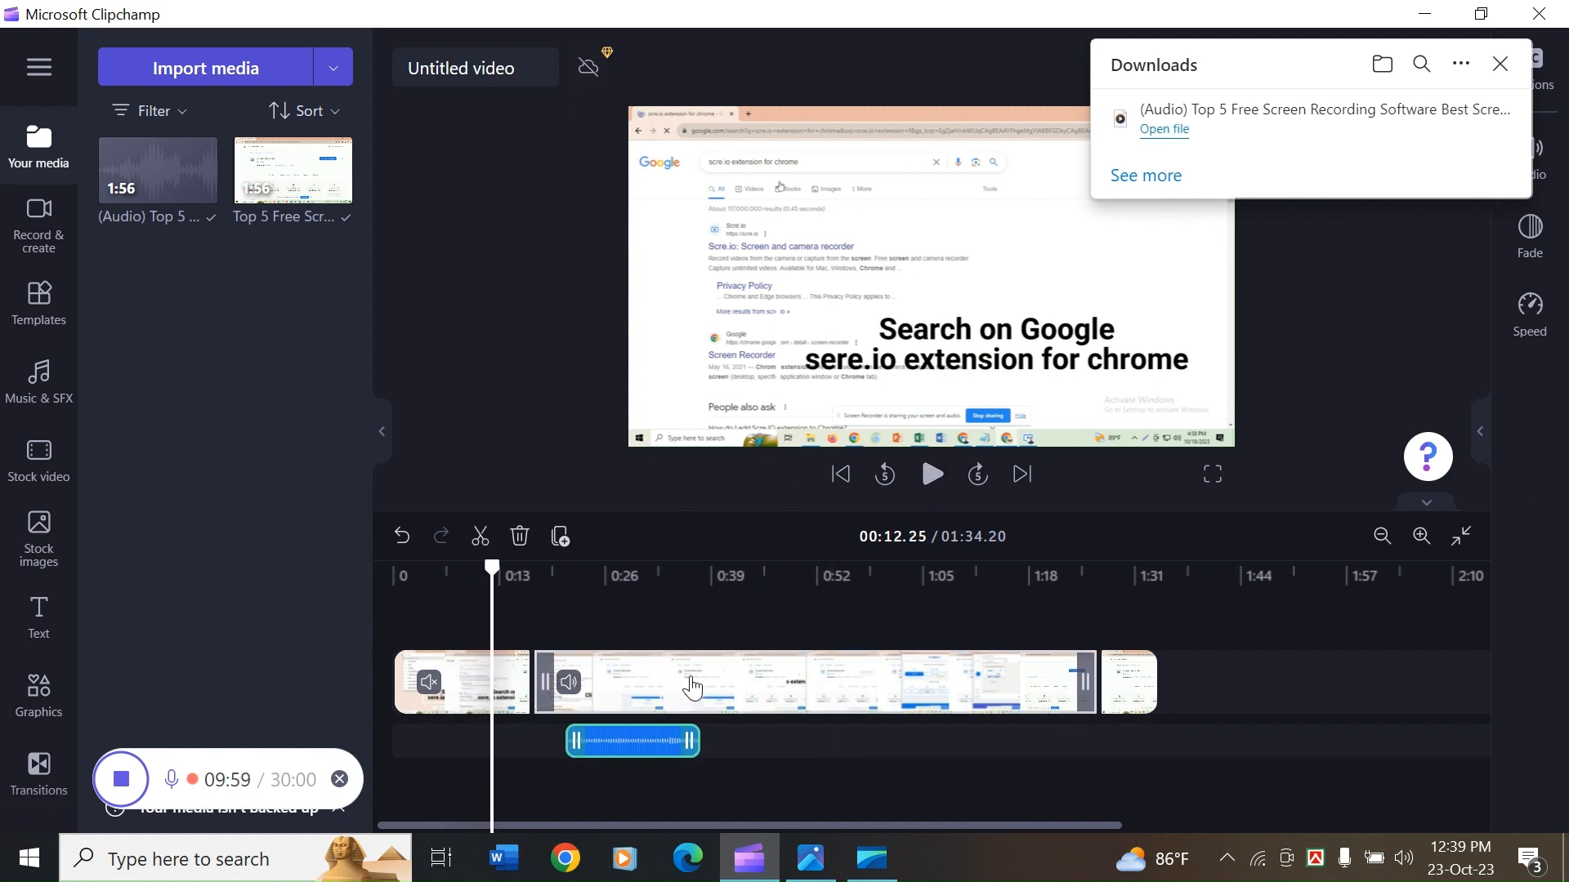
{"action": "left_click_drag", "start_coordinate": [659, 749], "coordinate": [474, 750]}
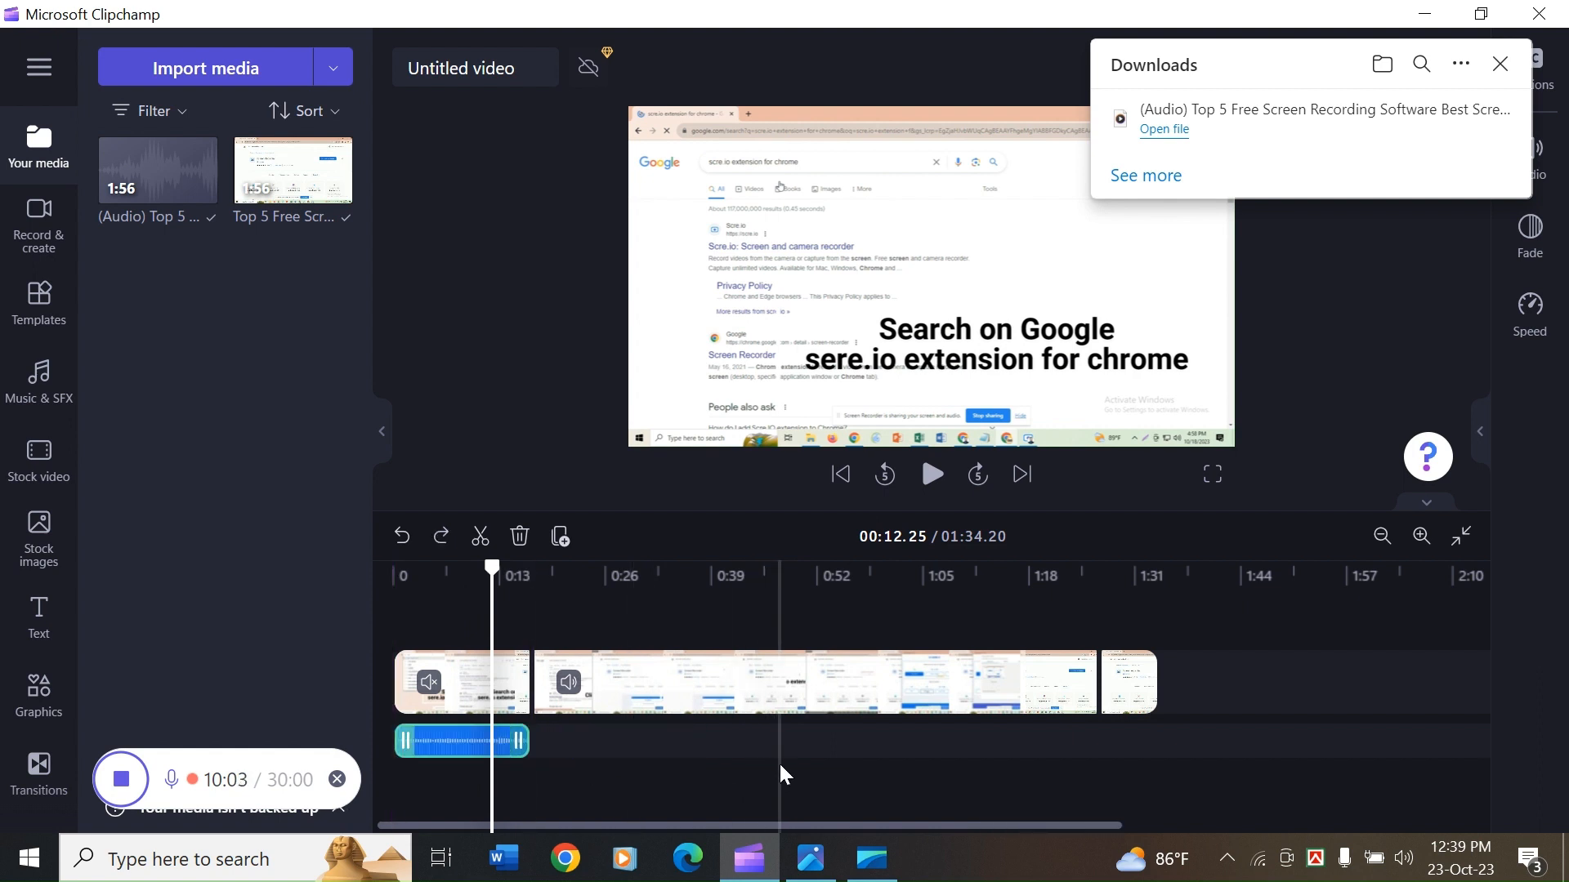
- Detach the audio from the long middle clip on the timeline
{"action": "left_click", "coordinate": [671, 685]}
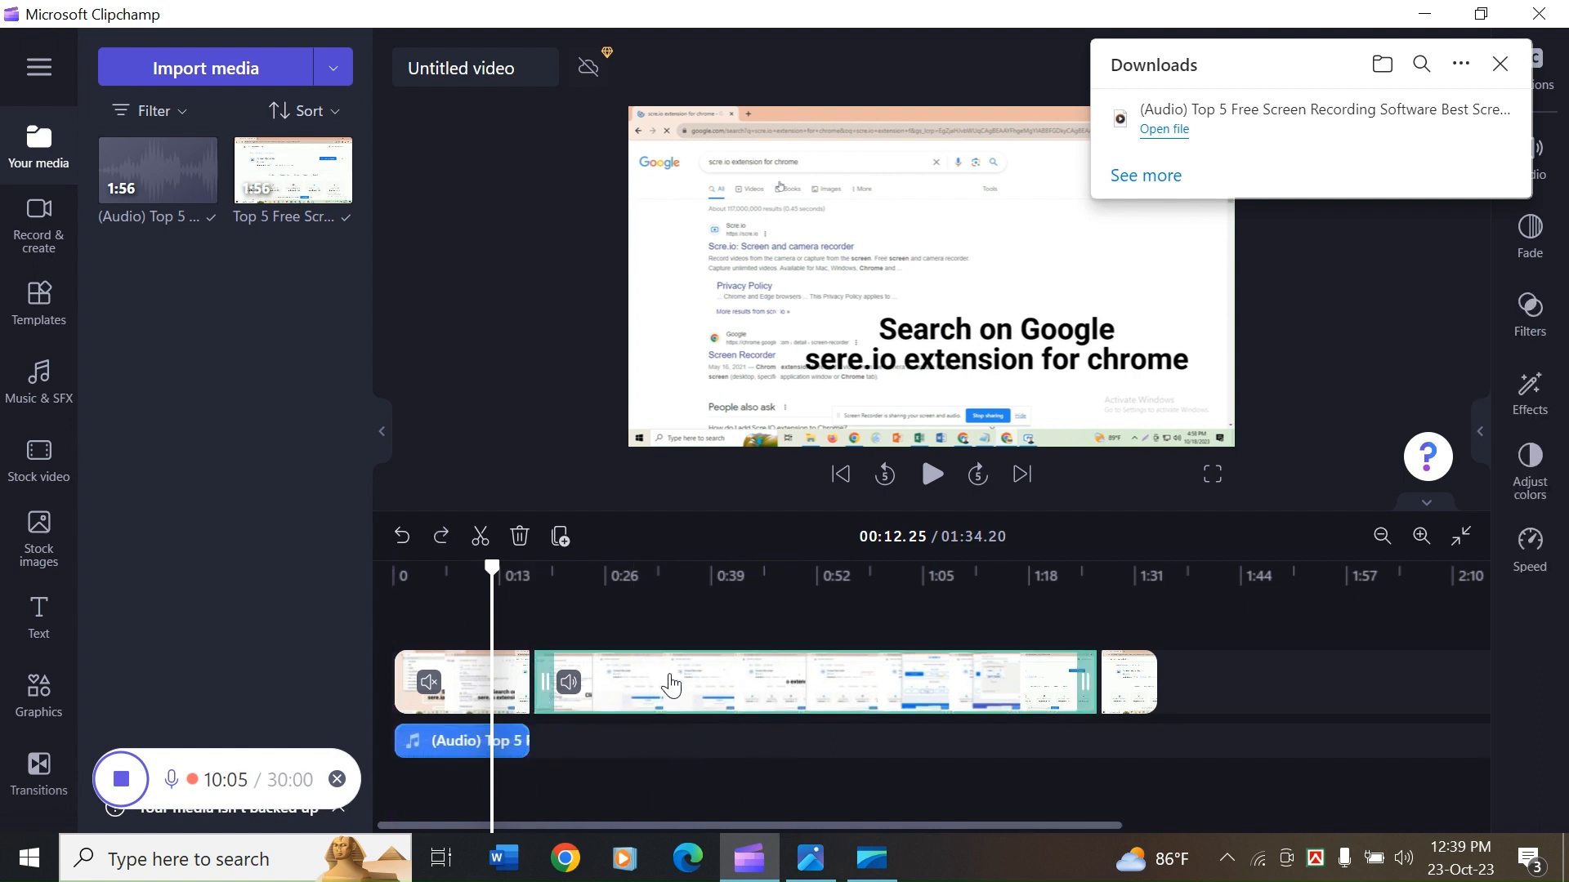
{"action": "right_click", "coordinate": [671, 685]}
{"action": "mouse_move", "coordinate": [790, 618]}
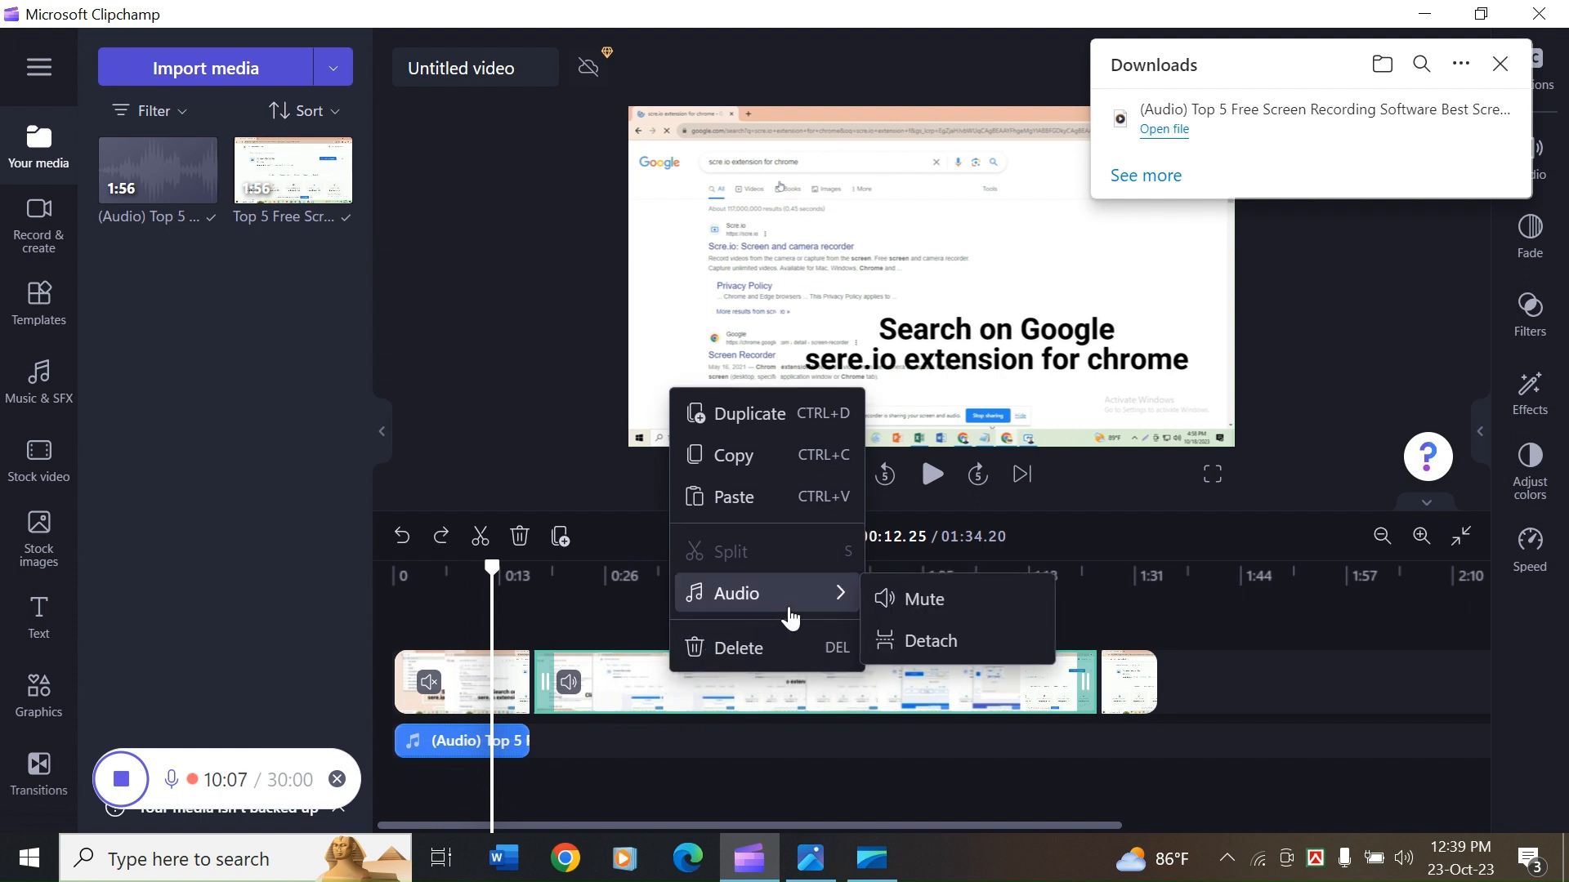
{"action": "left_click", "coordinate": [919, 641]}
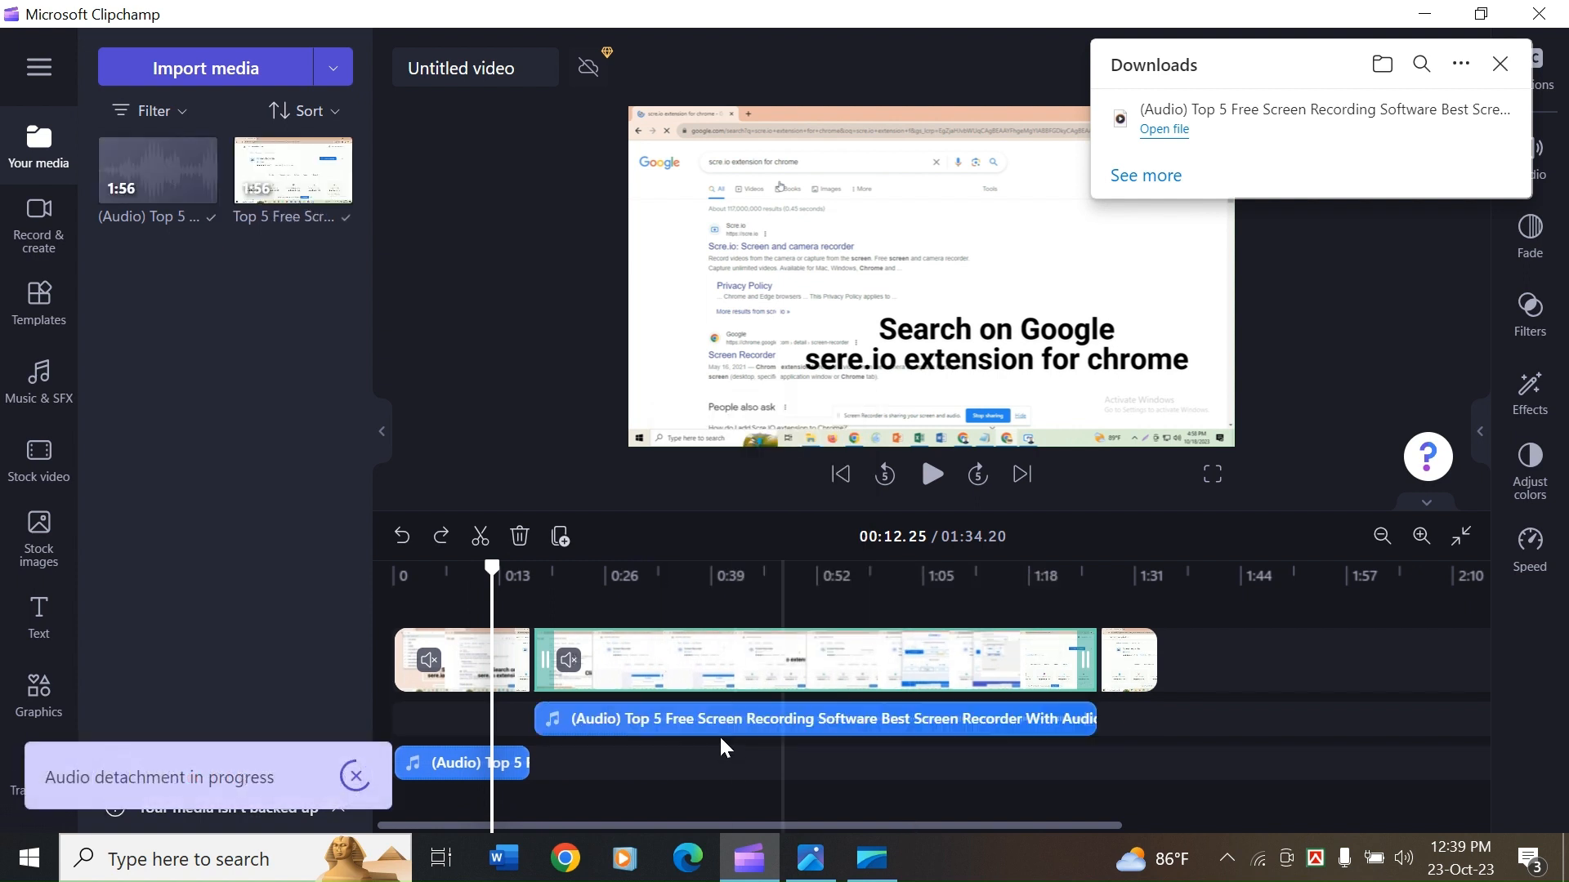
{"action": "left_click", "coordinate": [1130, 679]}
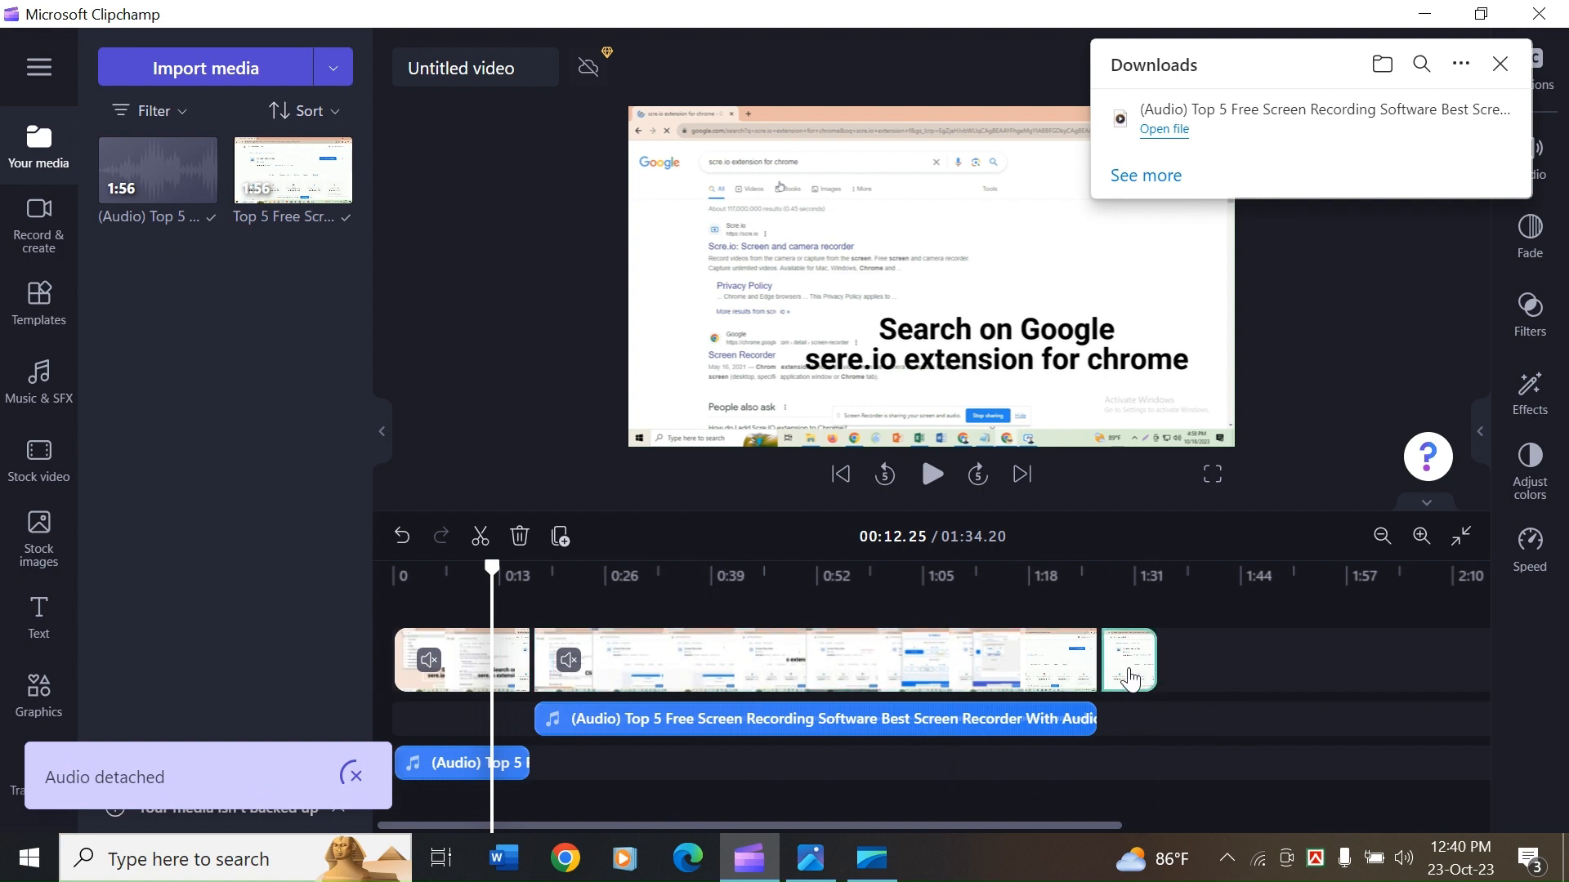
{"action": "right_click", "coordinate": [1130, 678]}
{"action": "left_click", "coordinate": [1204, 703]}
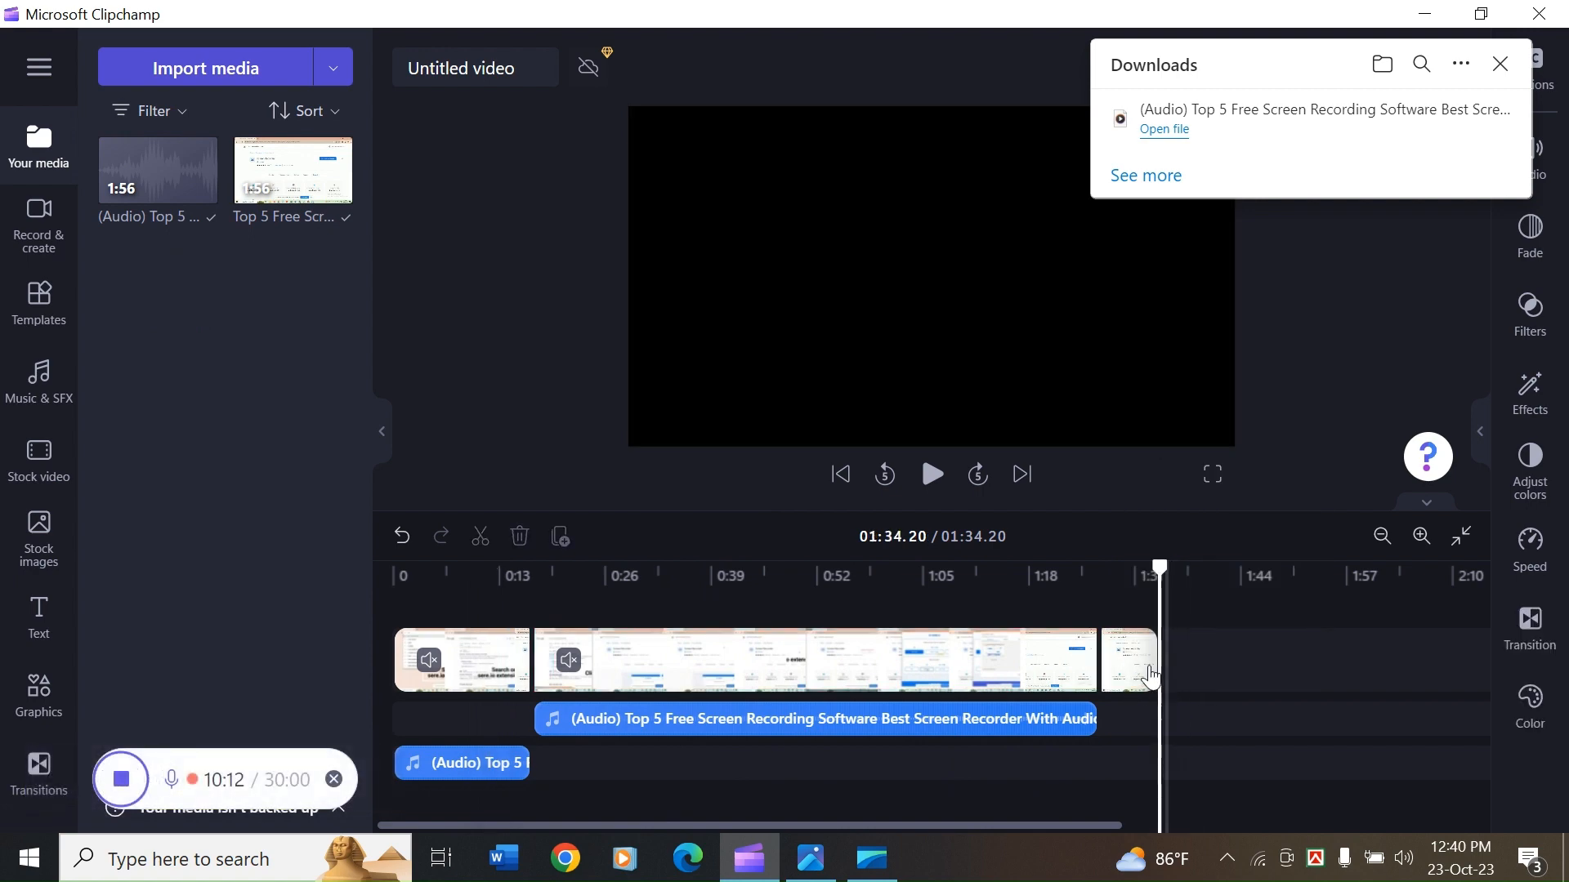
{"action": "left_click", "coordinate": [1147, 675]}
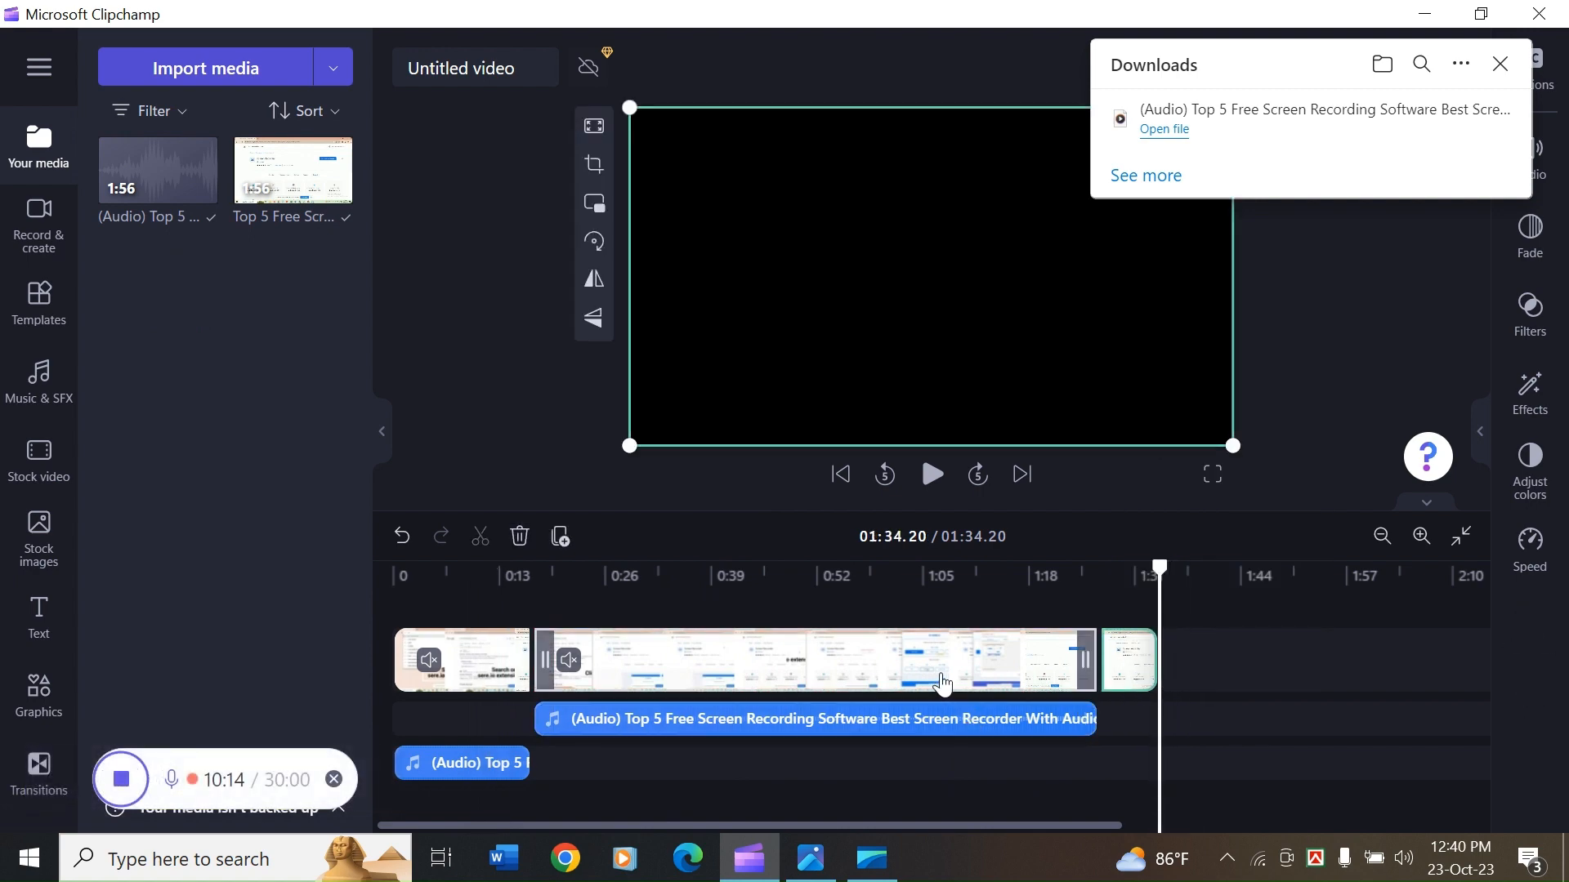
{"action": "left_click", "coordinate": [882, 694]}
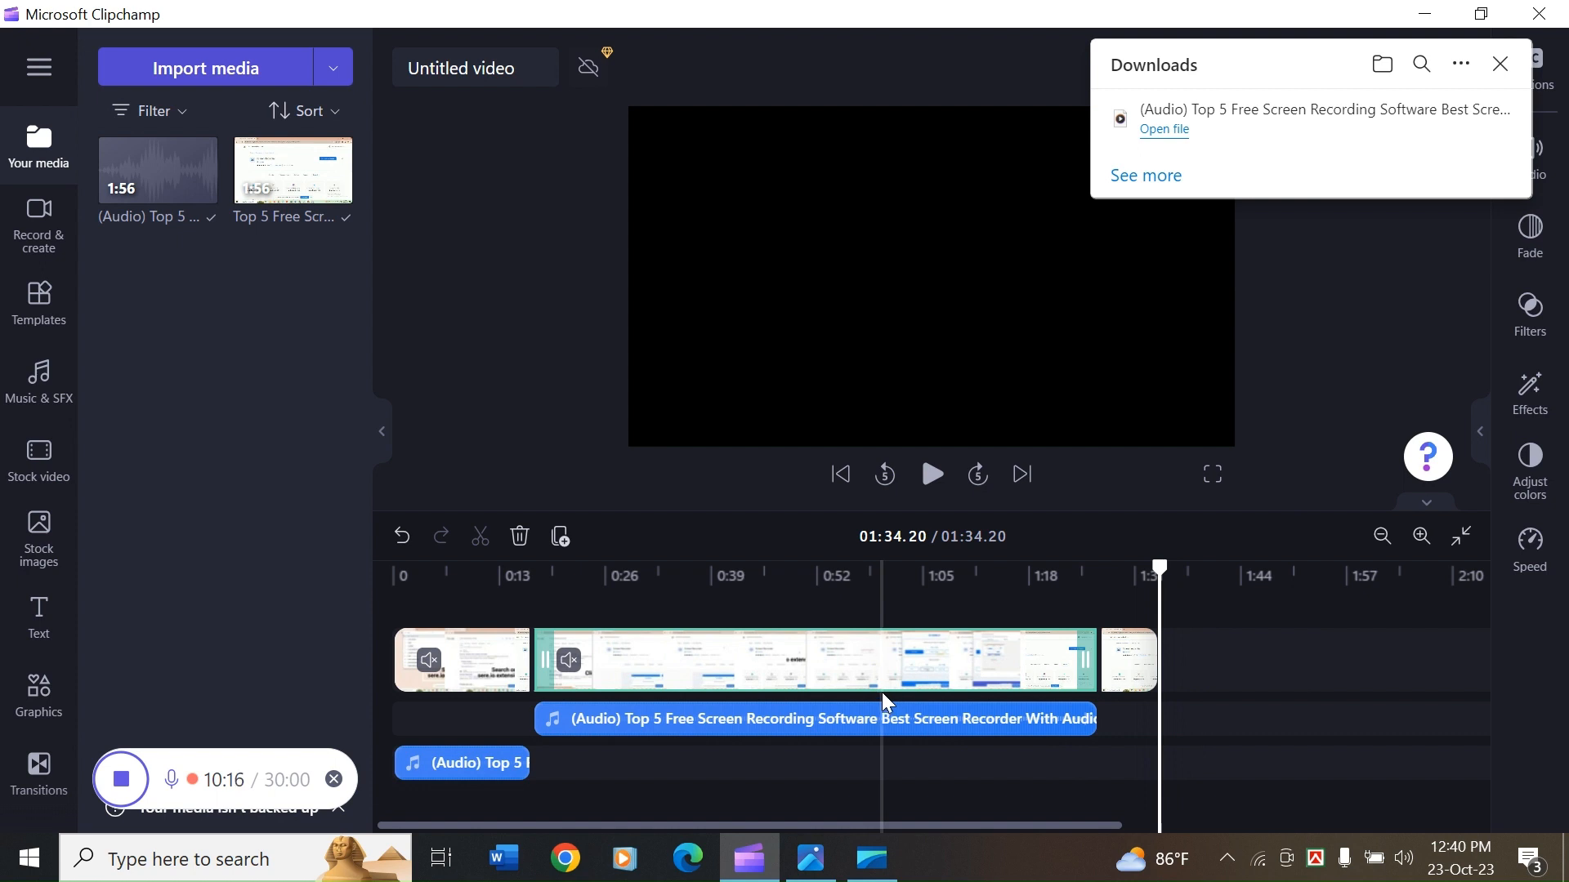
{"action": "left_click", "coordinate": [480, 685]}
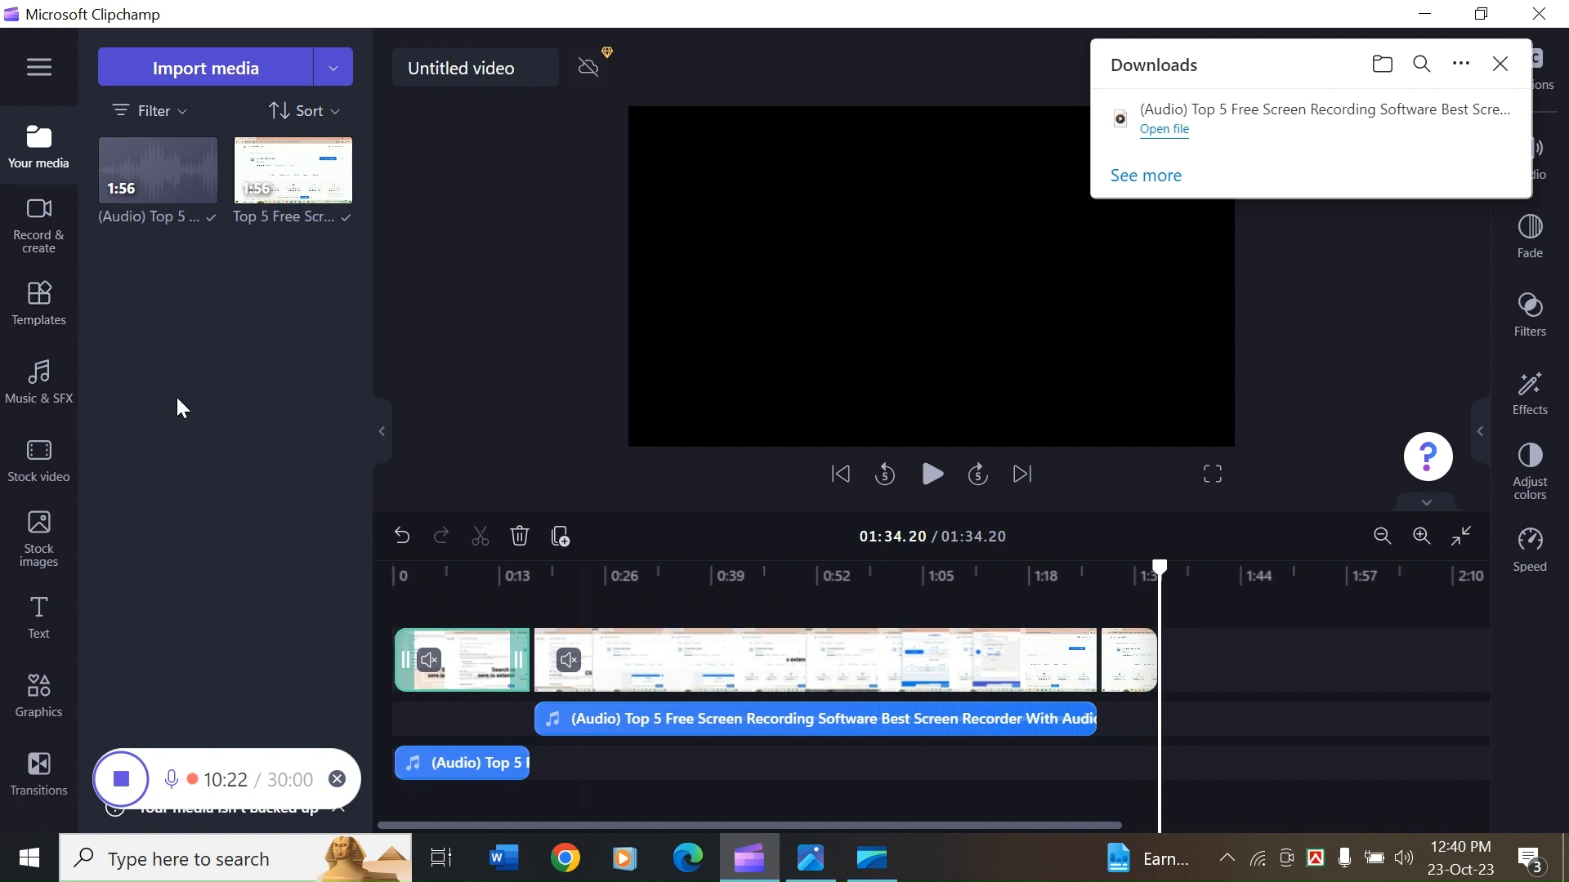
- Show the options for recording and creating new media
{"action": "left_click", "coordinate": [57, 153]}
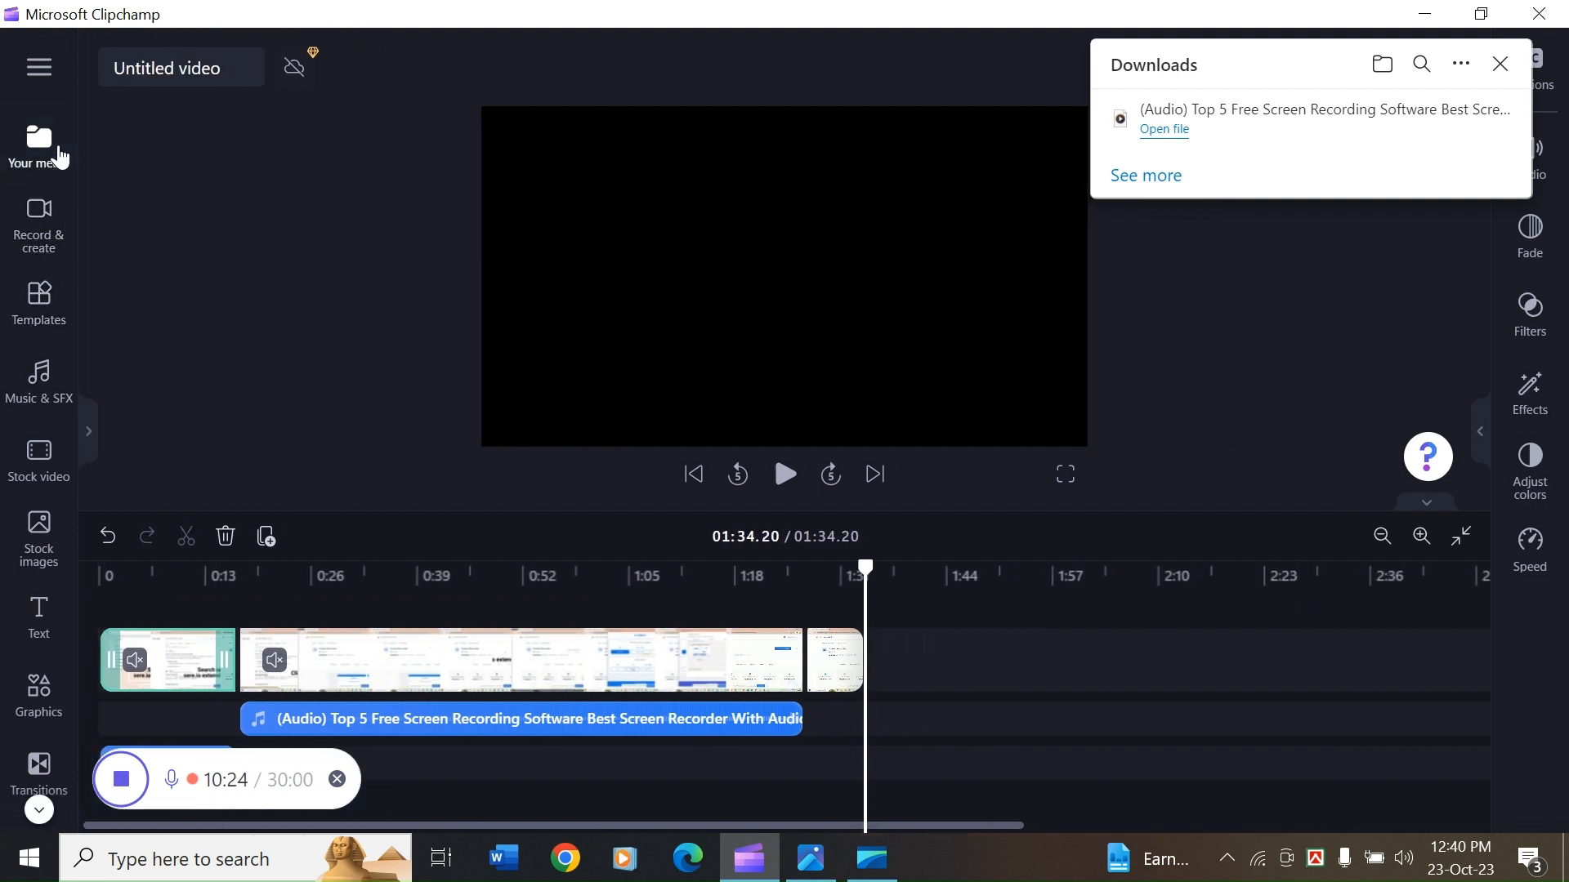
{"action": "left_click", "coordinate": [45, 147]}
{"action": "left_click", "coordinate": [36, 223]}
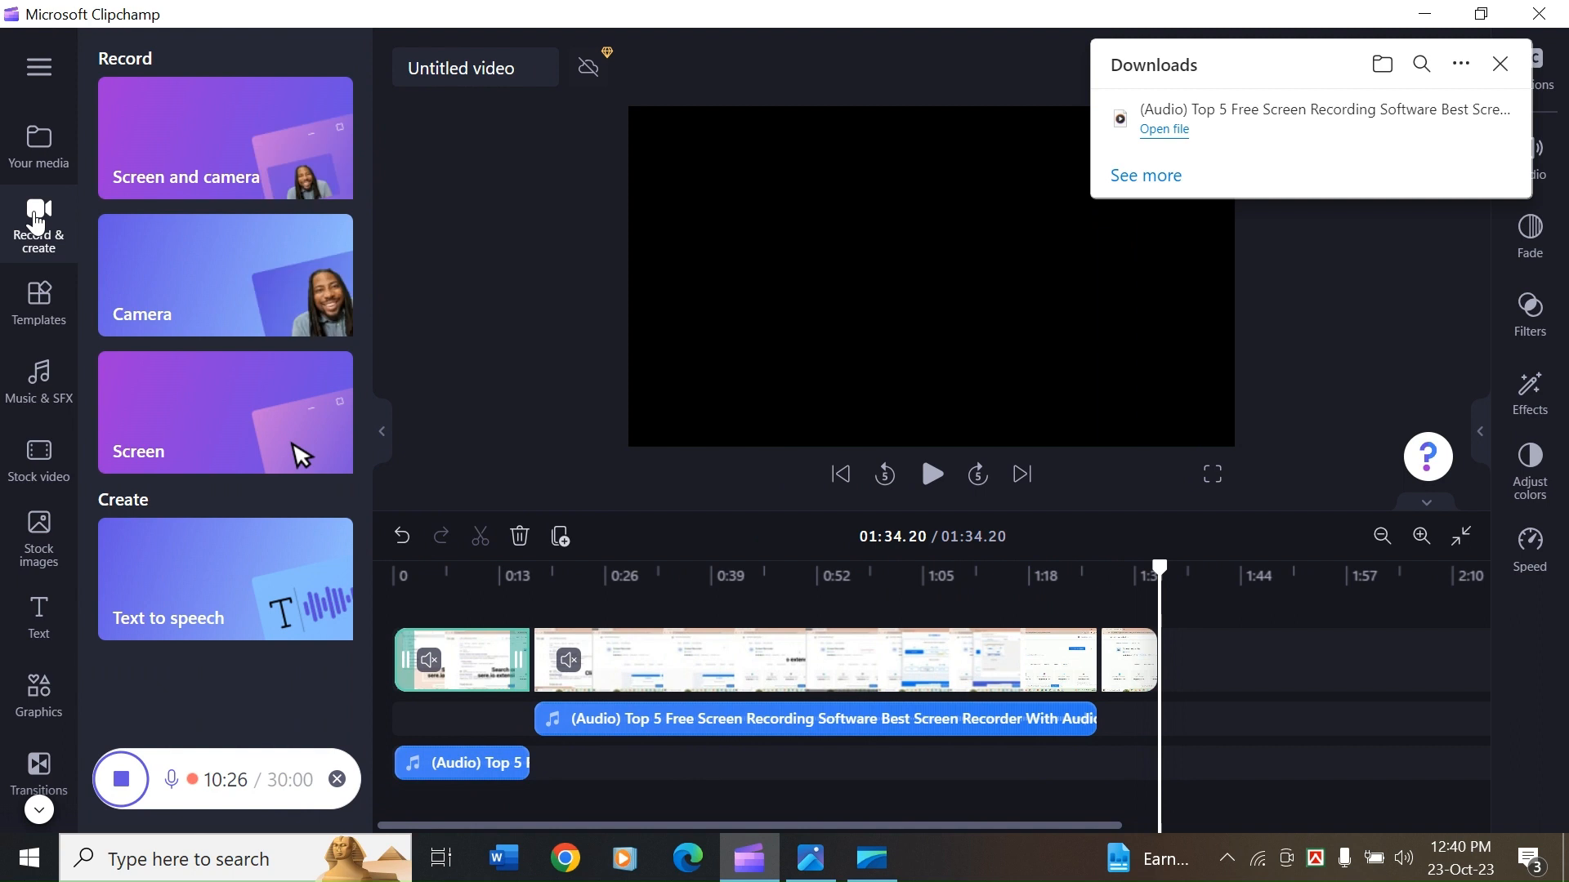
- Browse the YouTube video templates, and open the music and sound effects library
{"action": "left_click", "coordinate": [47, 319]}
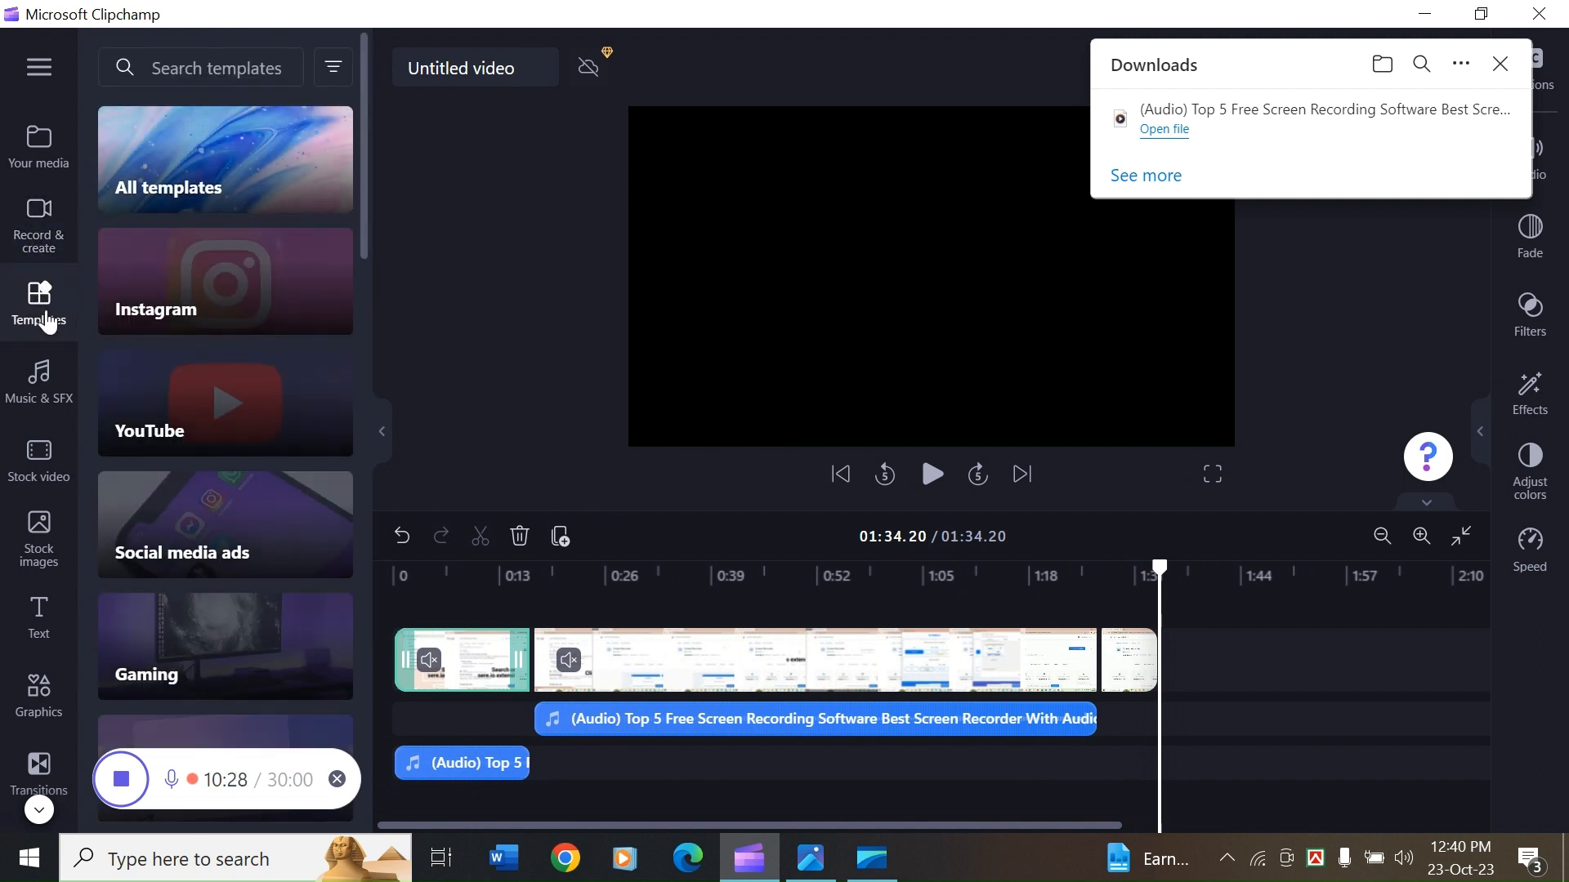
{"action": "left_click", "coordinate": [277, 414]}
{"action": "mouse_move", "coordinate": [274, 402]}
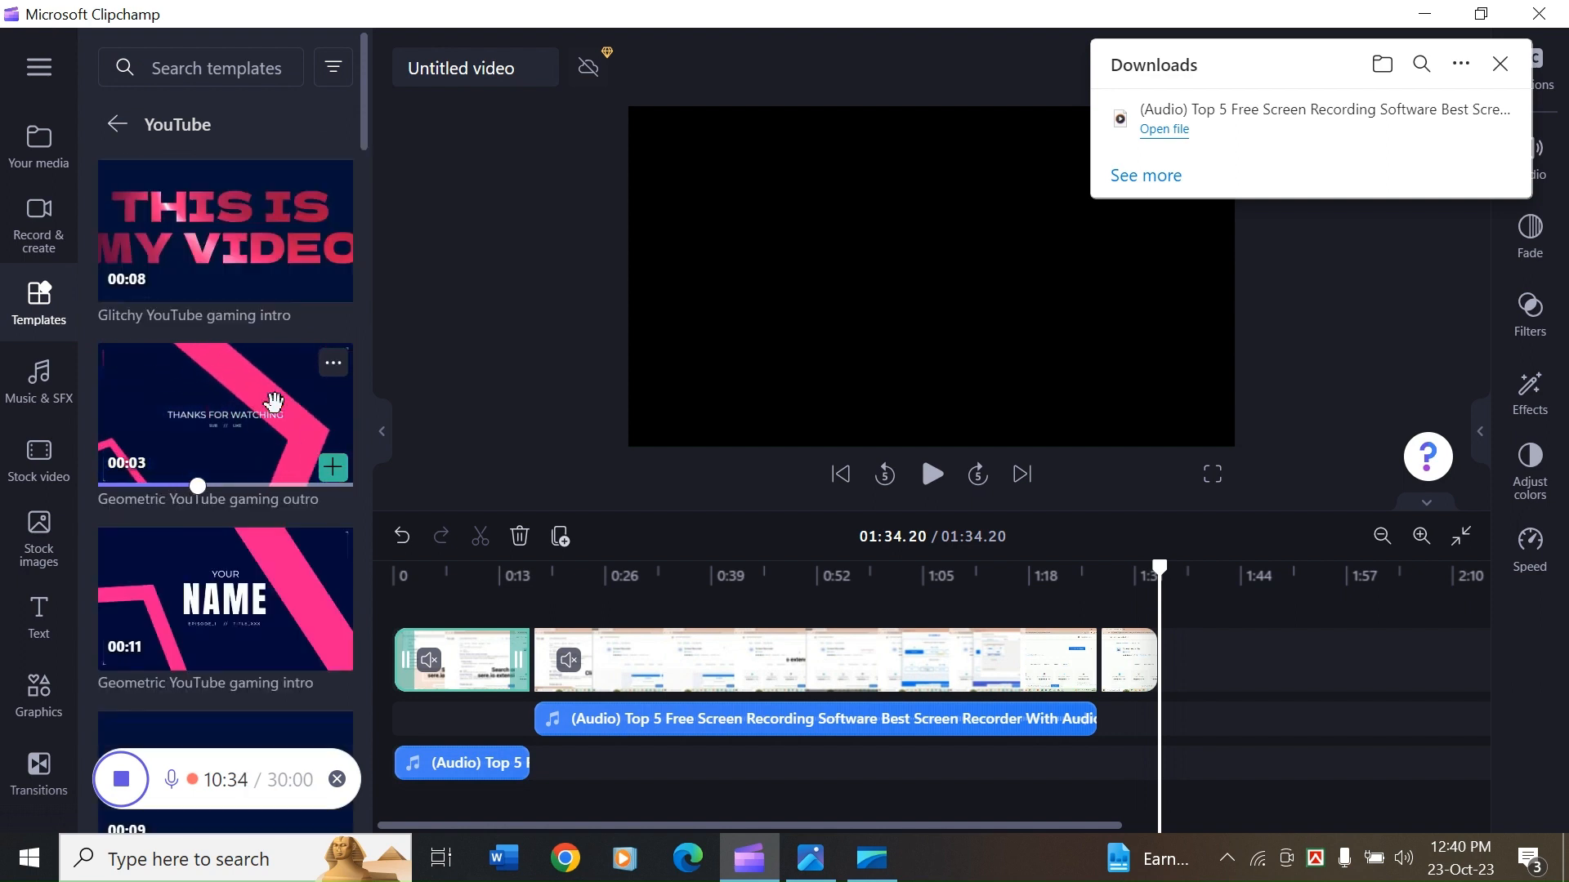
{"action": "scroll", "coordinate": [204, 413], "scroll_direction": "down", "scroll_amount": 2}
{"action": "left_click", "coordinate": [63, 394]}
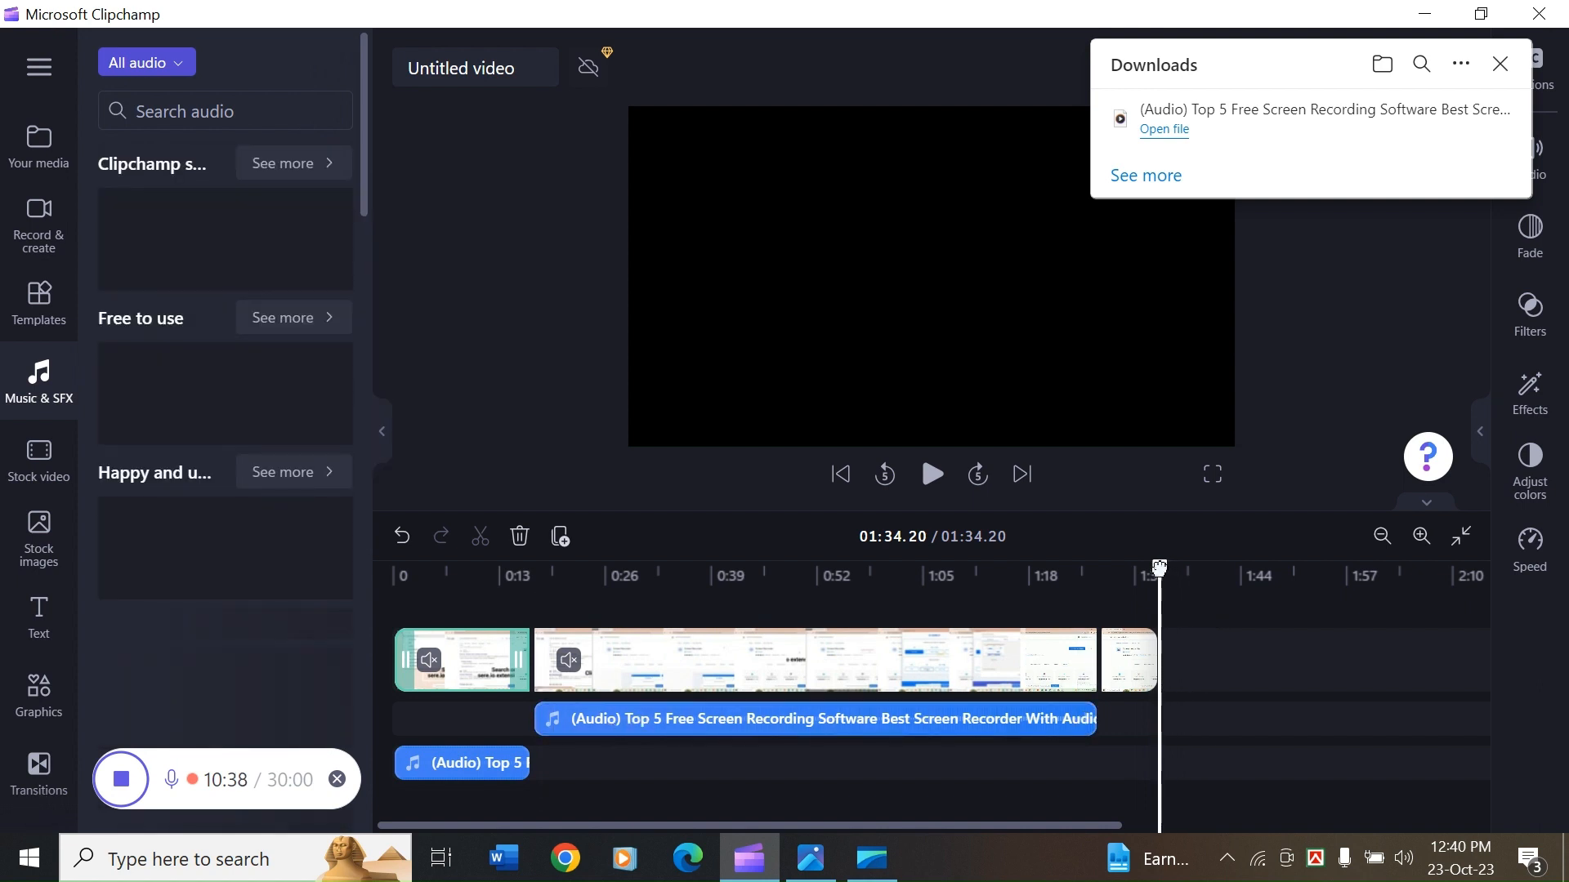
- Return the playhead to the timeline's start and delete both detached audio clips
{"action": "left_click_drag", "start_coordinate": [1170, 575], "coordinate": [392, 574]}
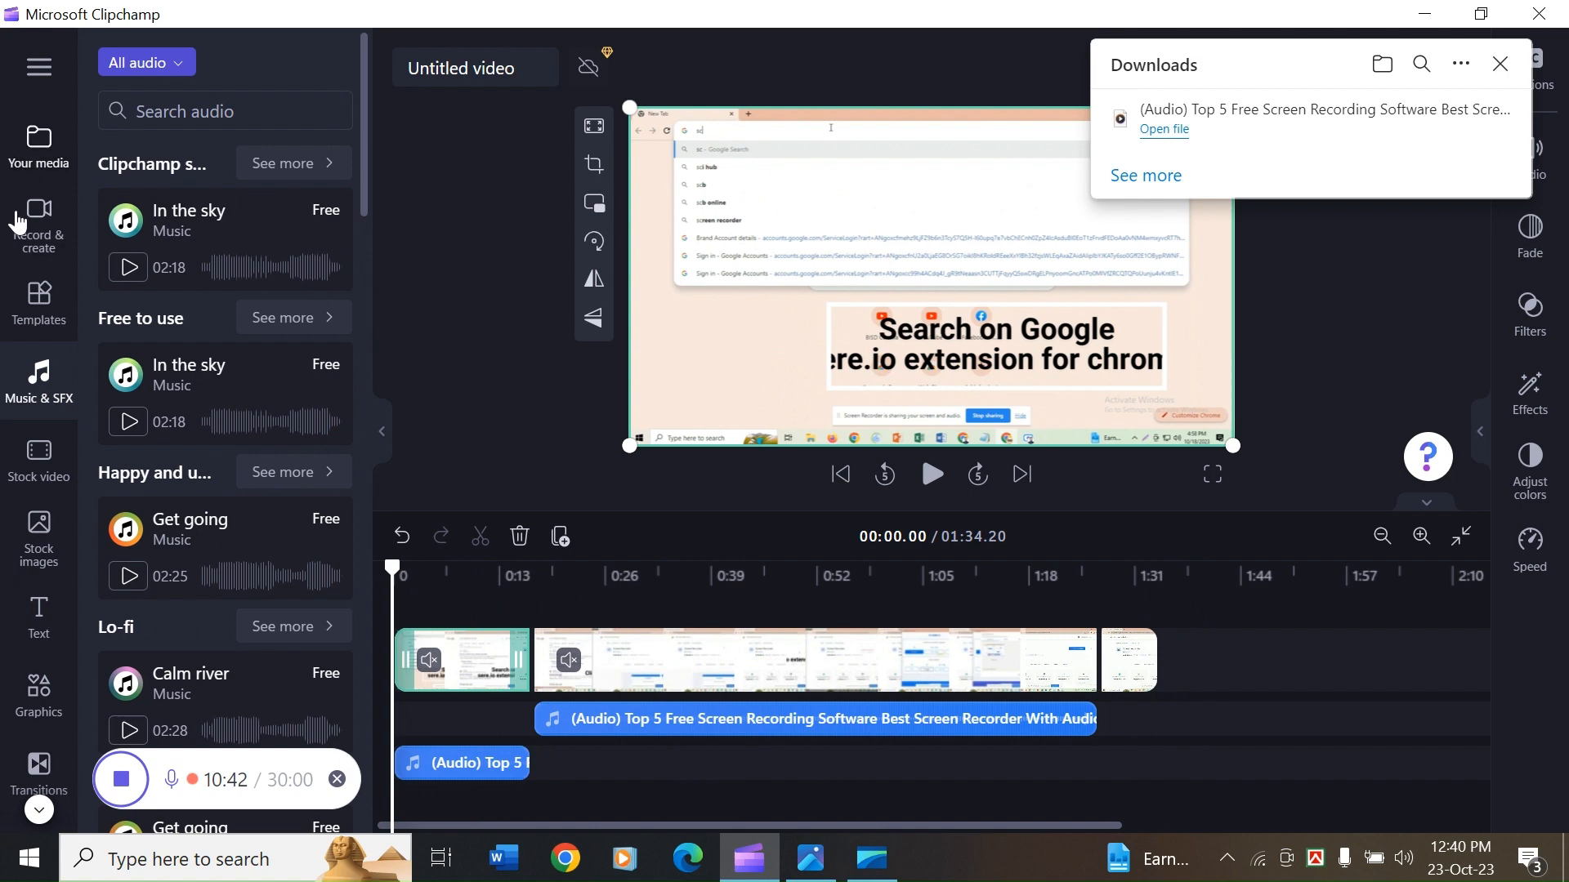
{"action": "left_click", "coordinate": [495, 763]}
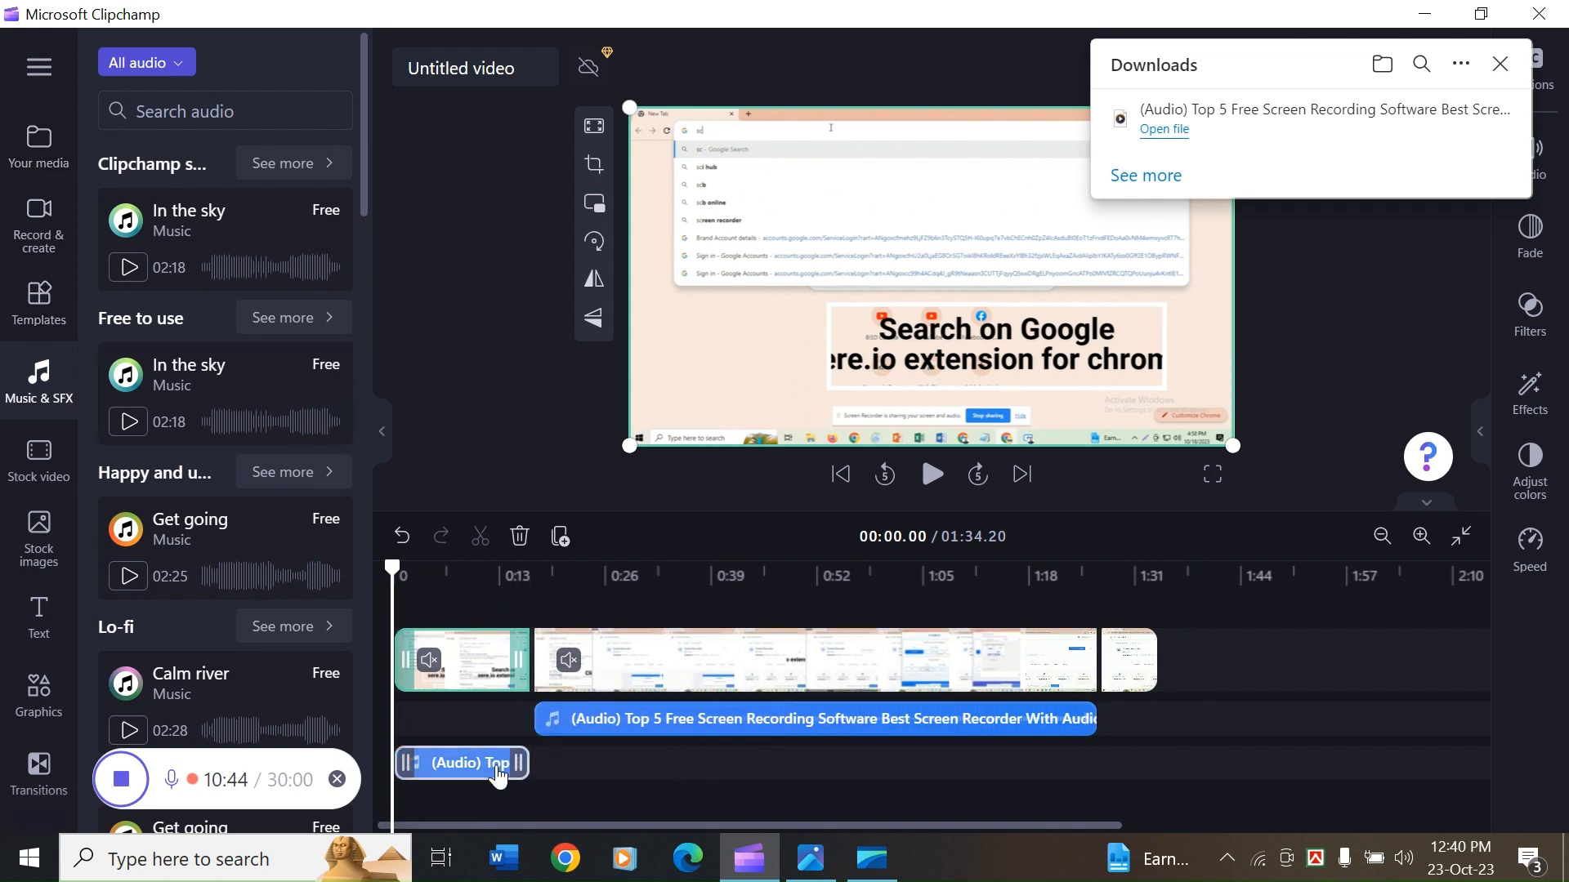
{"action": "key", "text": "Delete"}
{"action": "left_click", "coordinate": [685, 756]}
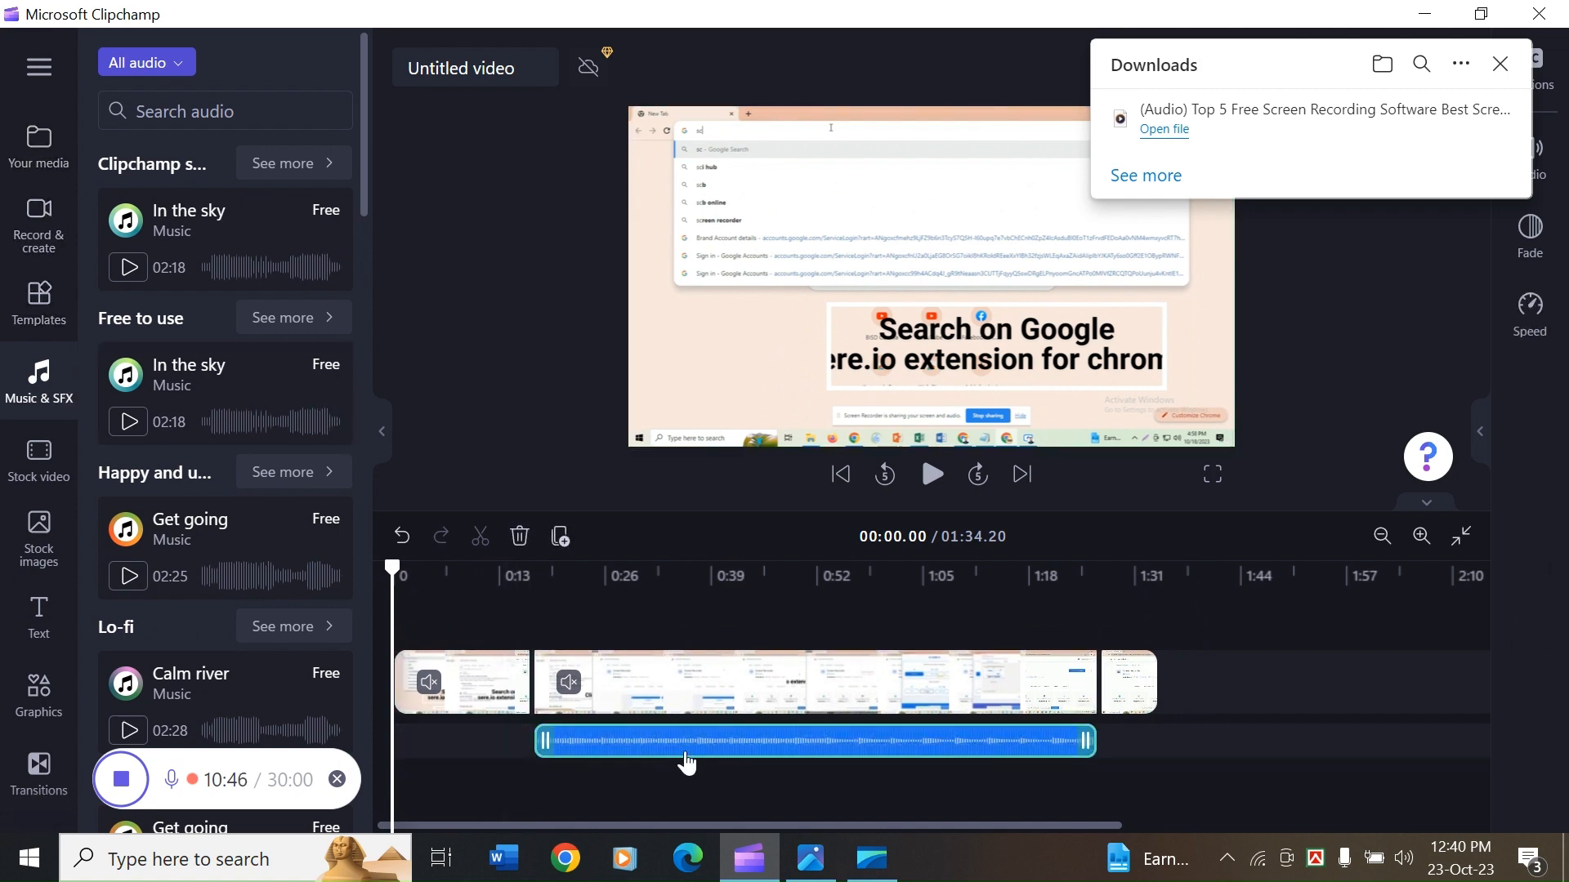
{"action": "key", "text": "Delete"}
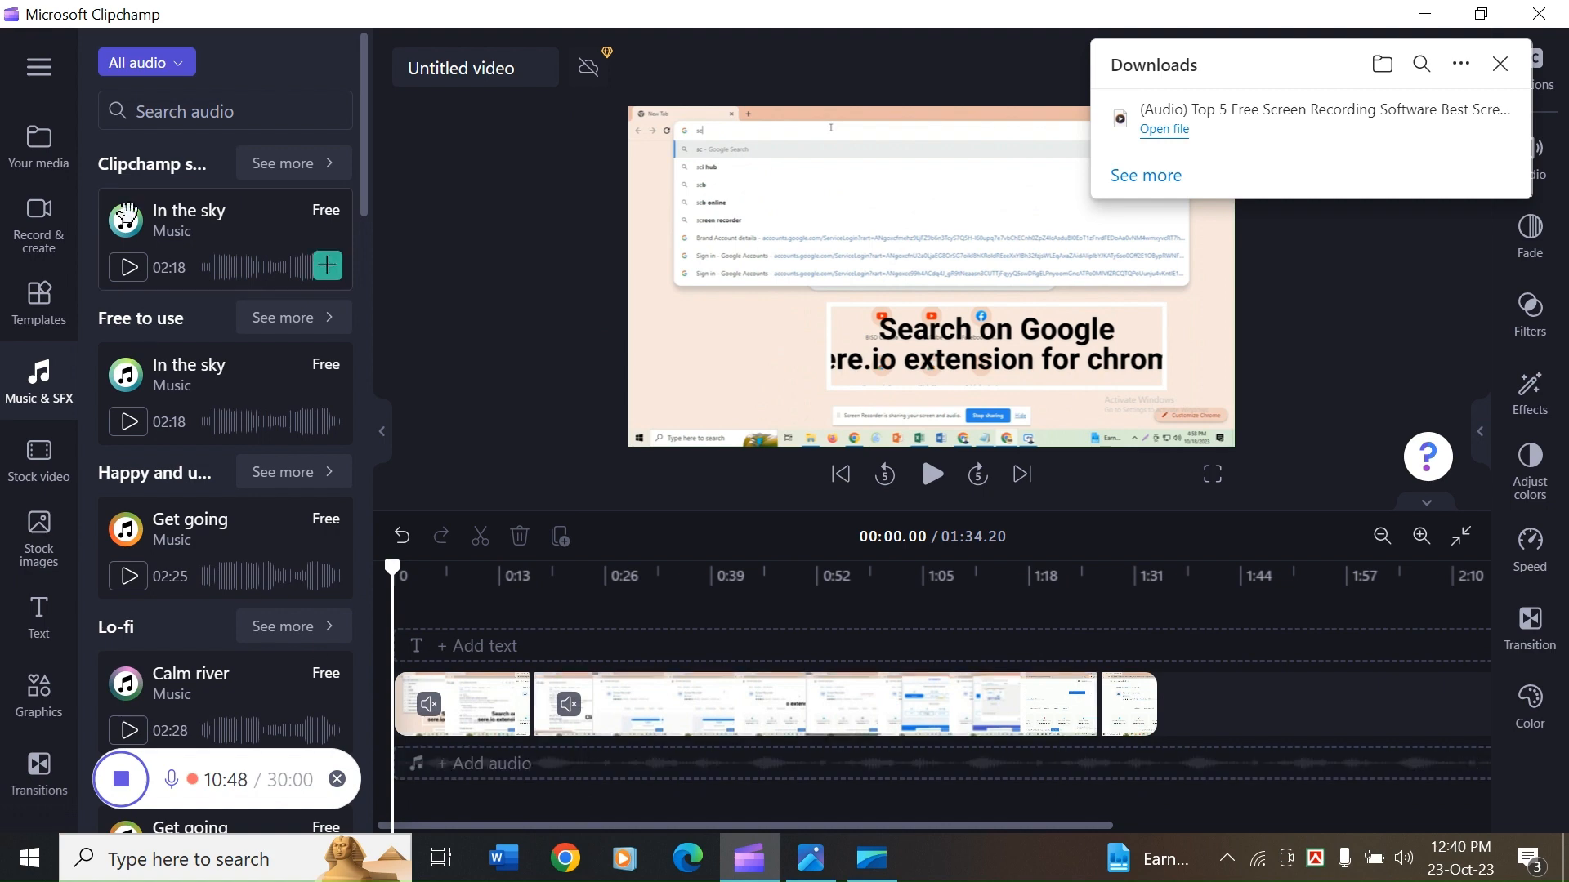
- Preview the "In the sky" music track and browse the stock music categories
{"action": "left_click", "coordinate": [129, 268]}
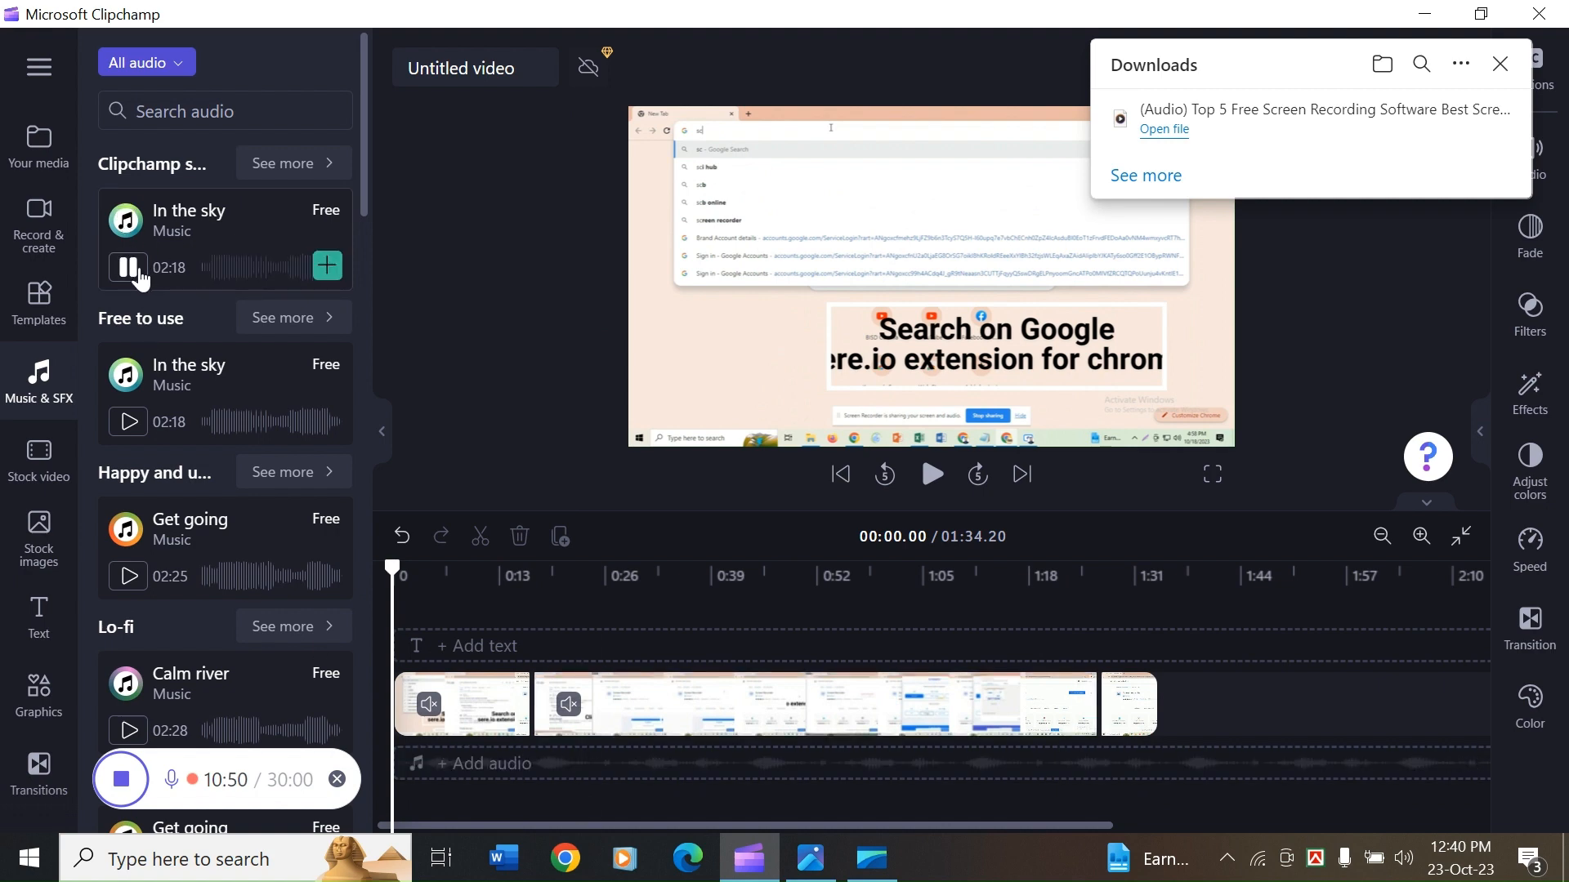
{"action": "scroll", "coordinate": [152, 496], "scroll_direction": "down", "scroll_amount": 3}
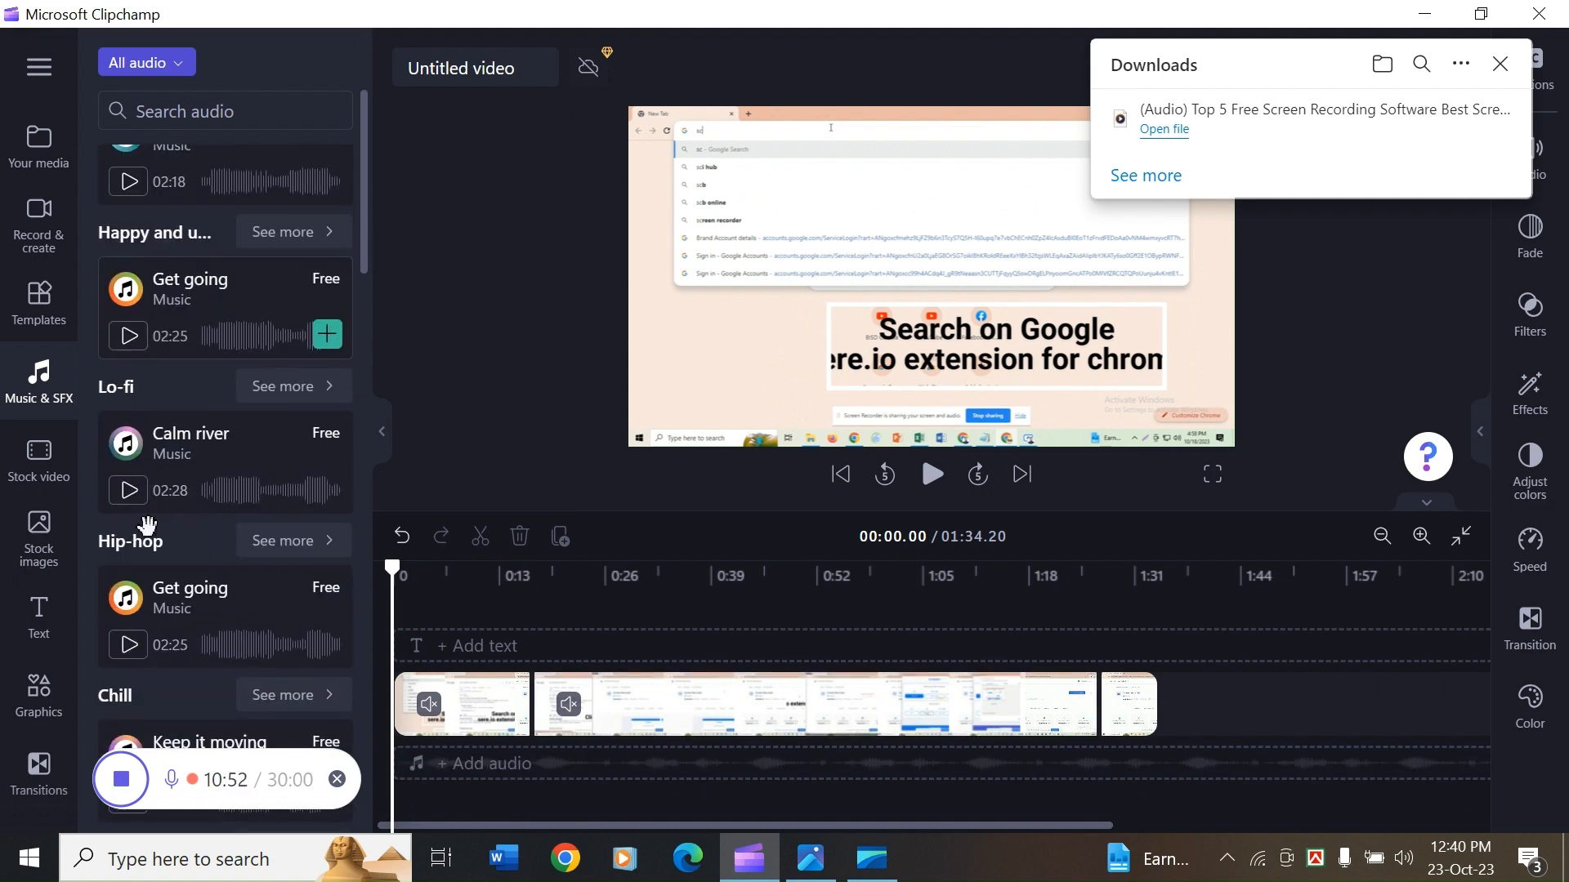
- Import the "Learn body parts name in English to Bengali" video from the Downloads folder into the project media
{"action": "left_click", "coordinate": [42, 167]}
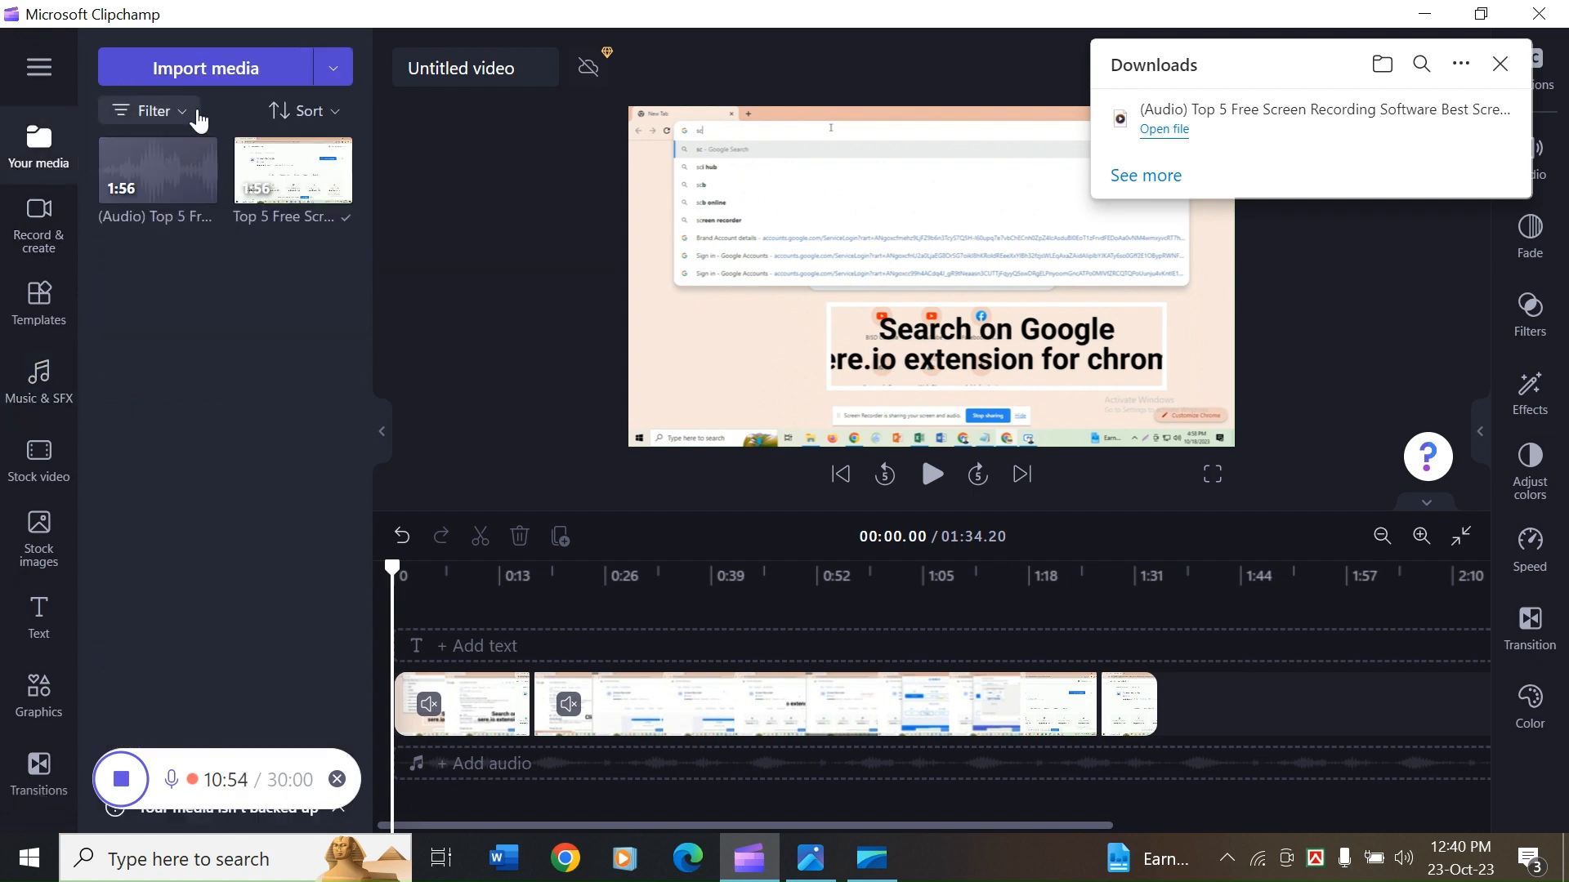
{"action": "mouse_move", "coordinate": [193, 157]}
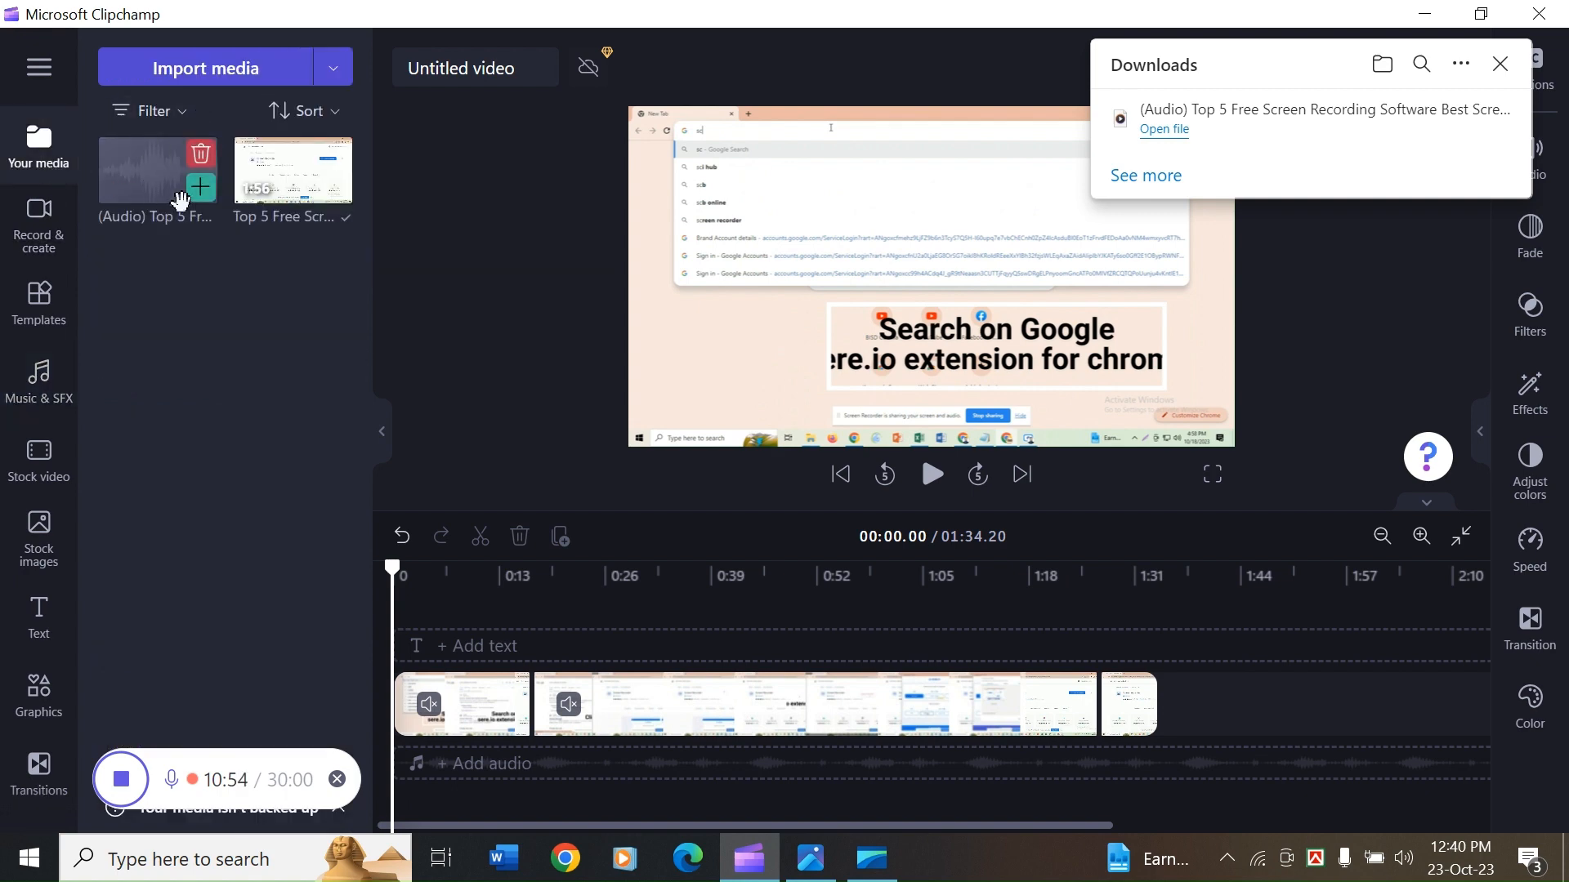
{"action": "left_click", "coordinate": [178, 82]}
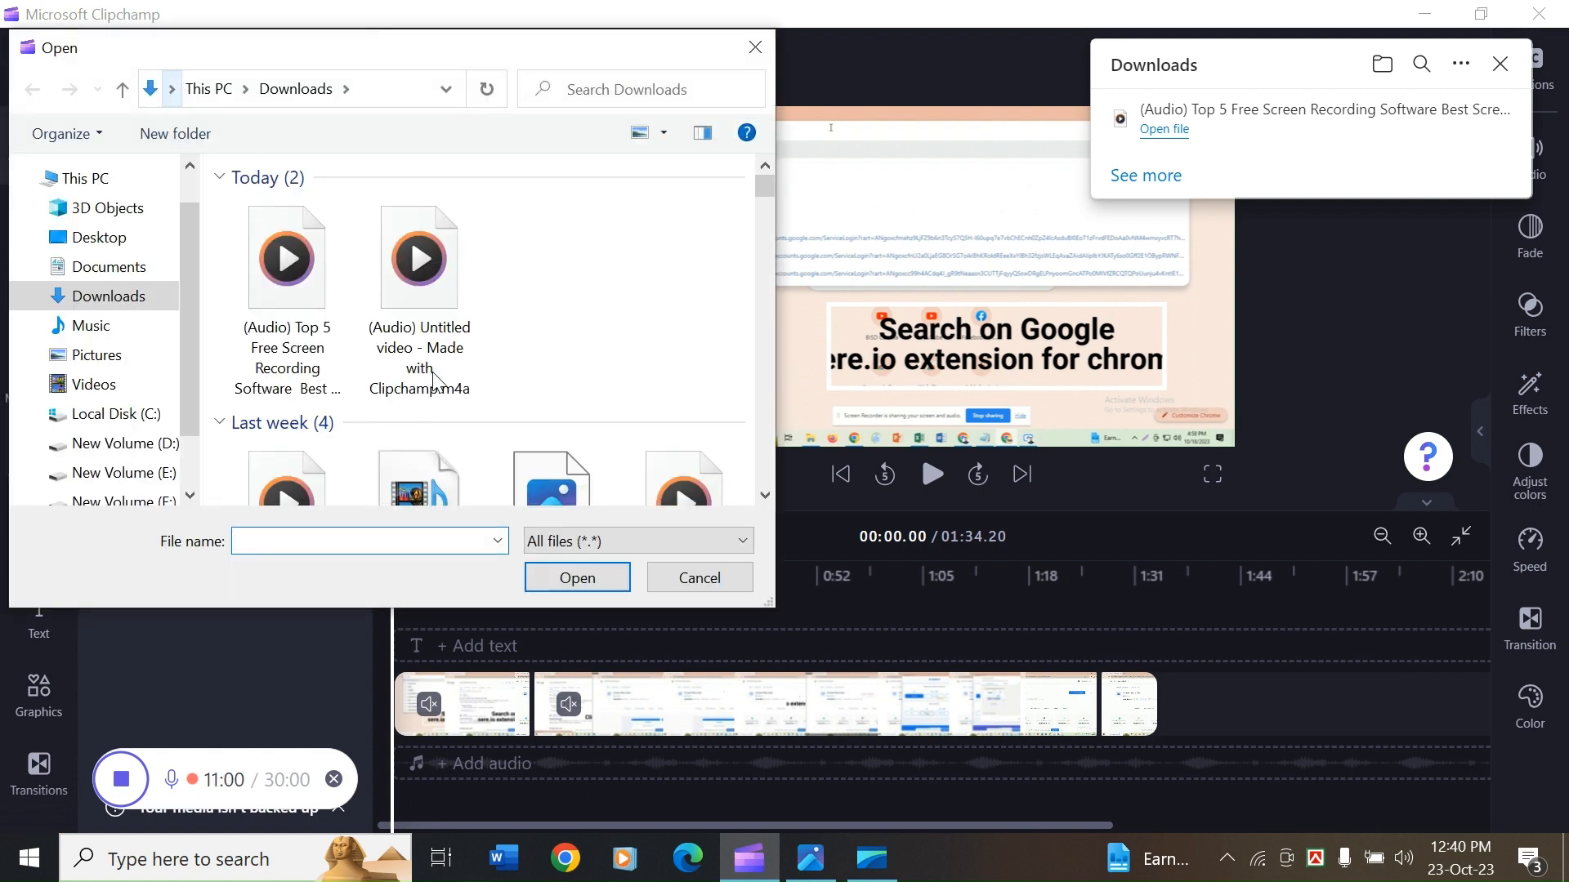
{"action": "scroll", "coordinate": [460, 319], "scroll_direction": "down", "scroll_amount": 2}
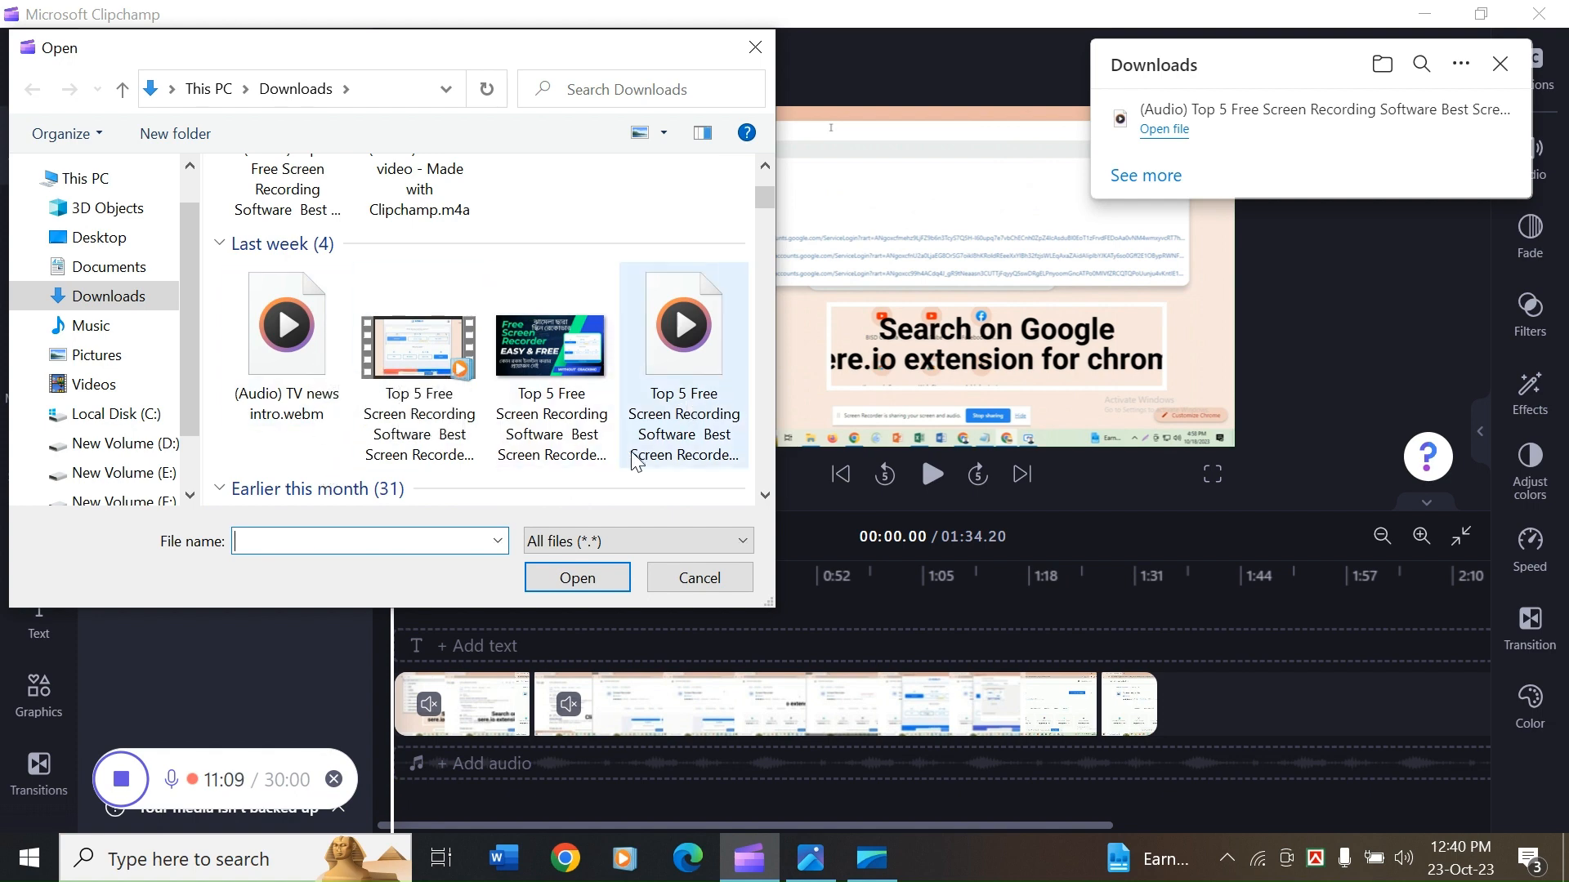
{"action": "scroll", "coordinate": [635, 463], "scroll_direction": "down", "scroll_amount": 5}
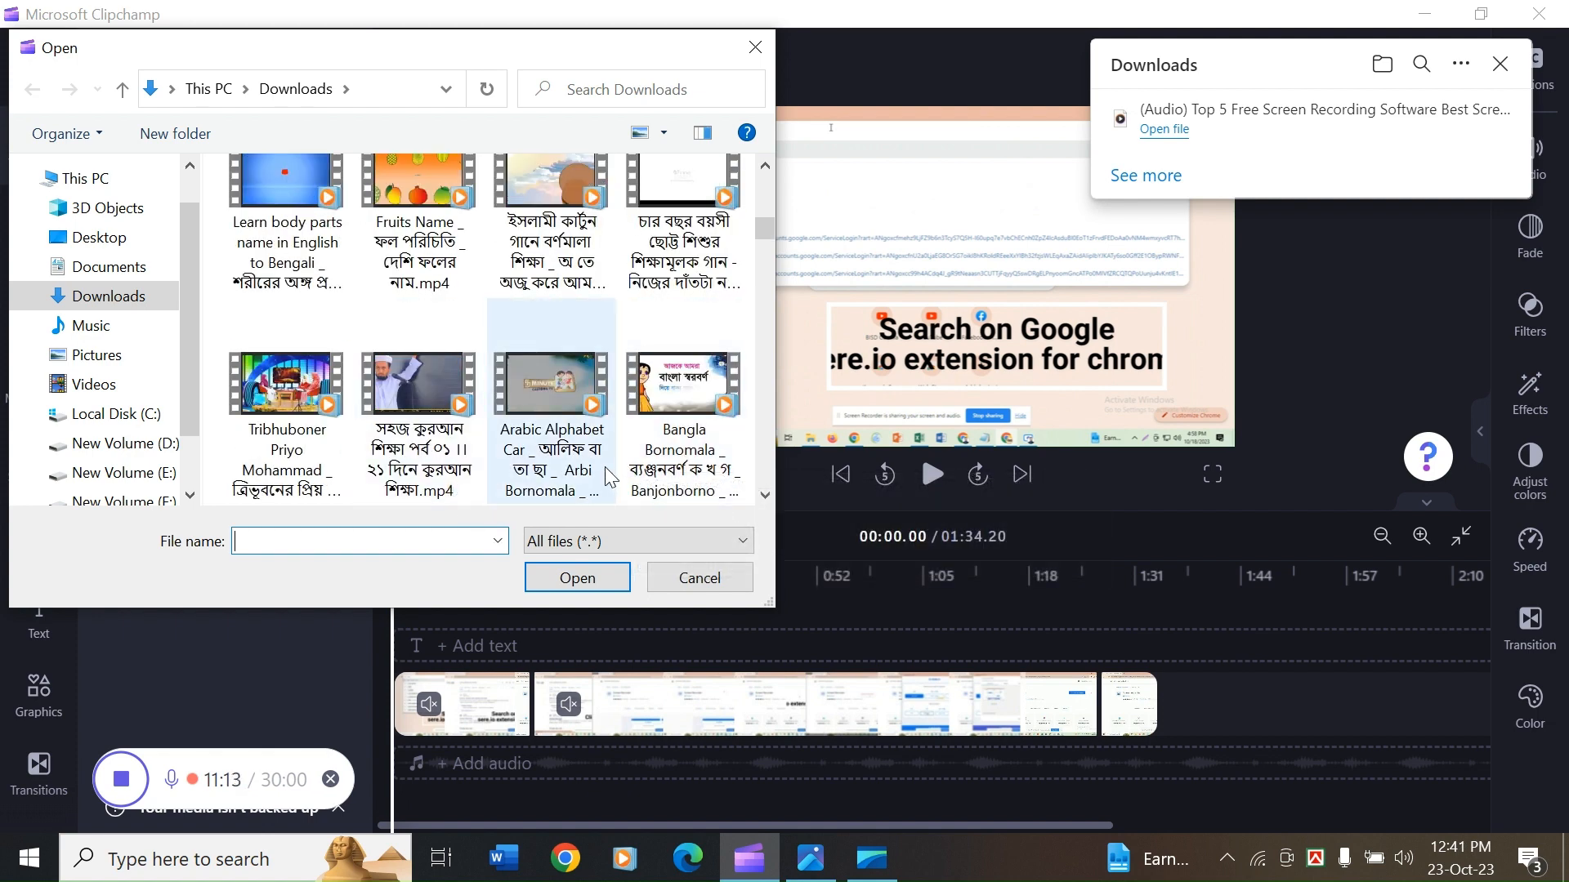
{"action": "scroll", "coordinate": [434, 345], "scroll_direction": "up", "scroll_amount": 1}
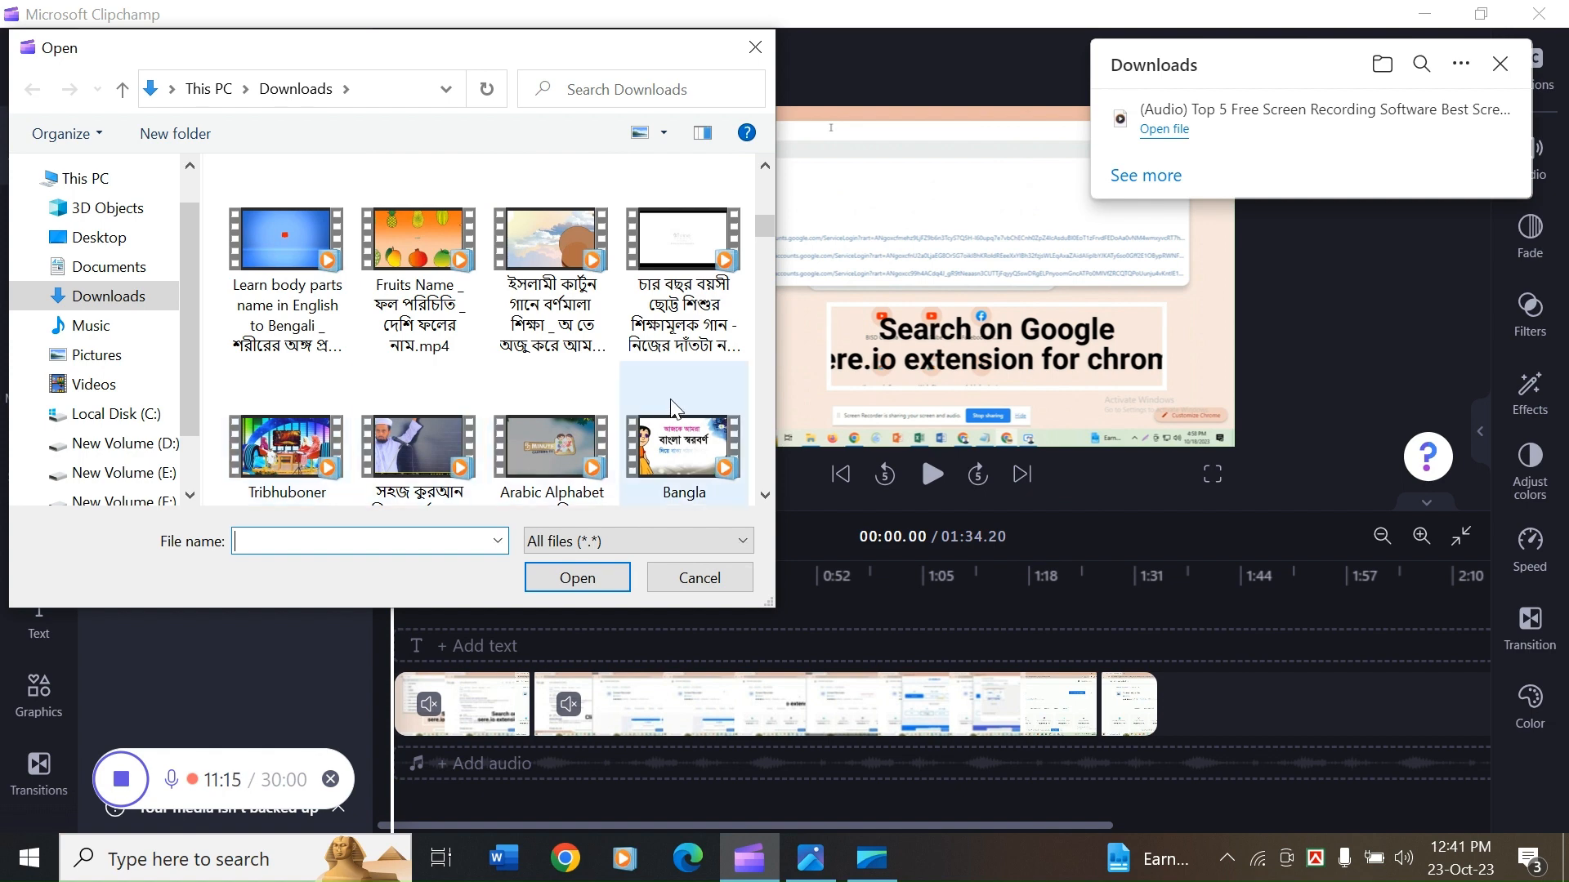
{"action": "left_click", "coordinate": [286, 239]}
{"action": "left_click", "coordinate": [608, 578]}
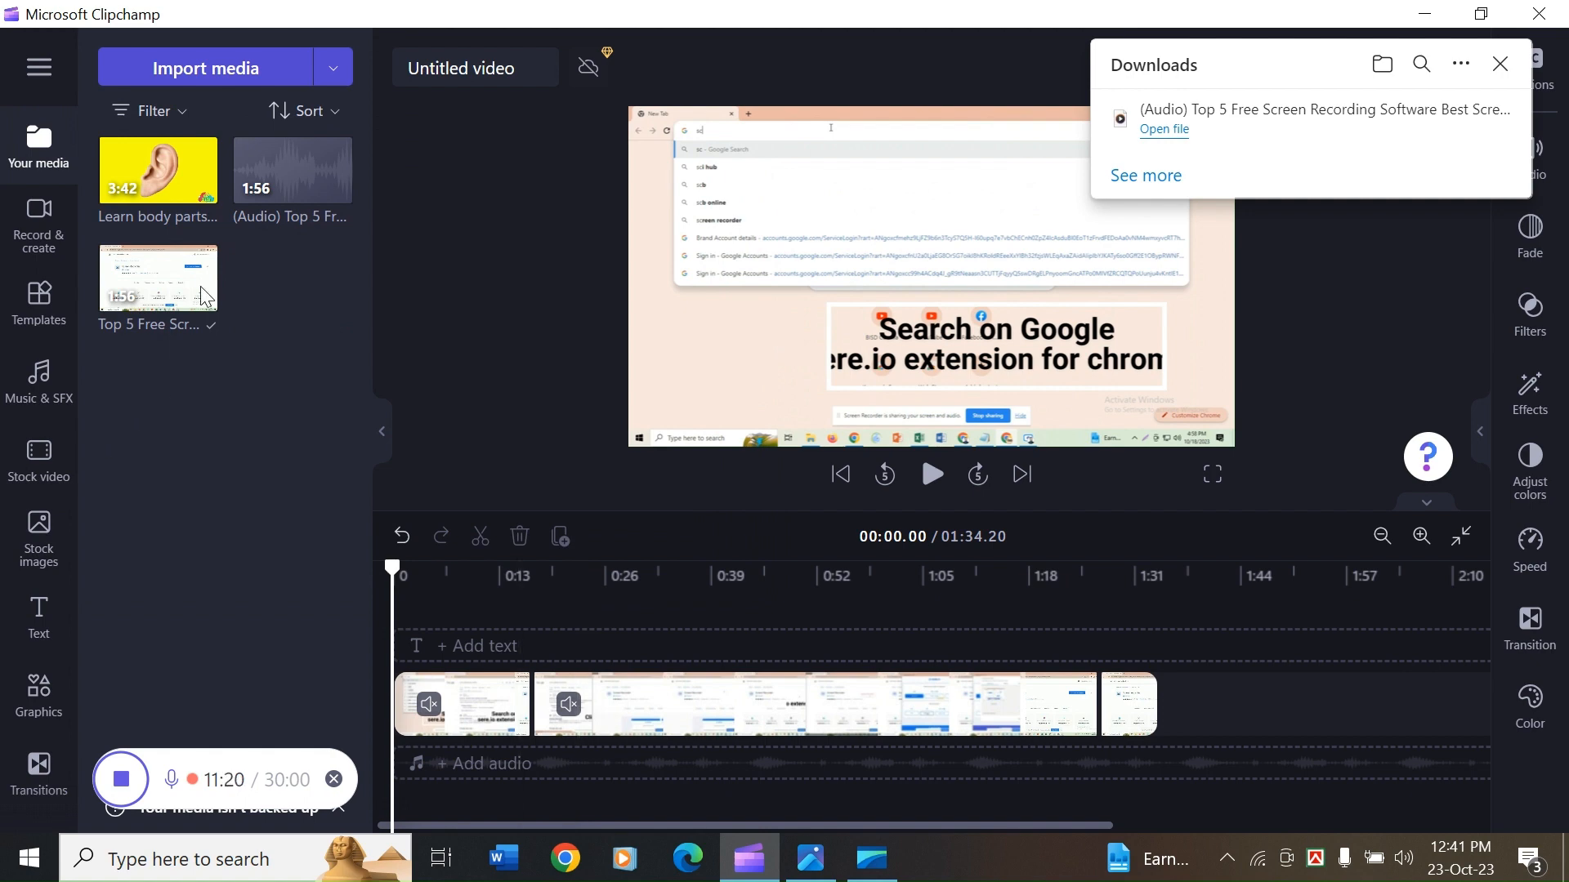
- Add the imported body-parts video on its own track beneath the existing clips and play a few seconds
{"action": "mouse_move", "coordinate": [144, 174]}
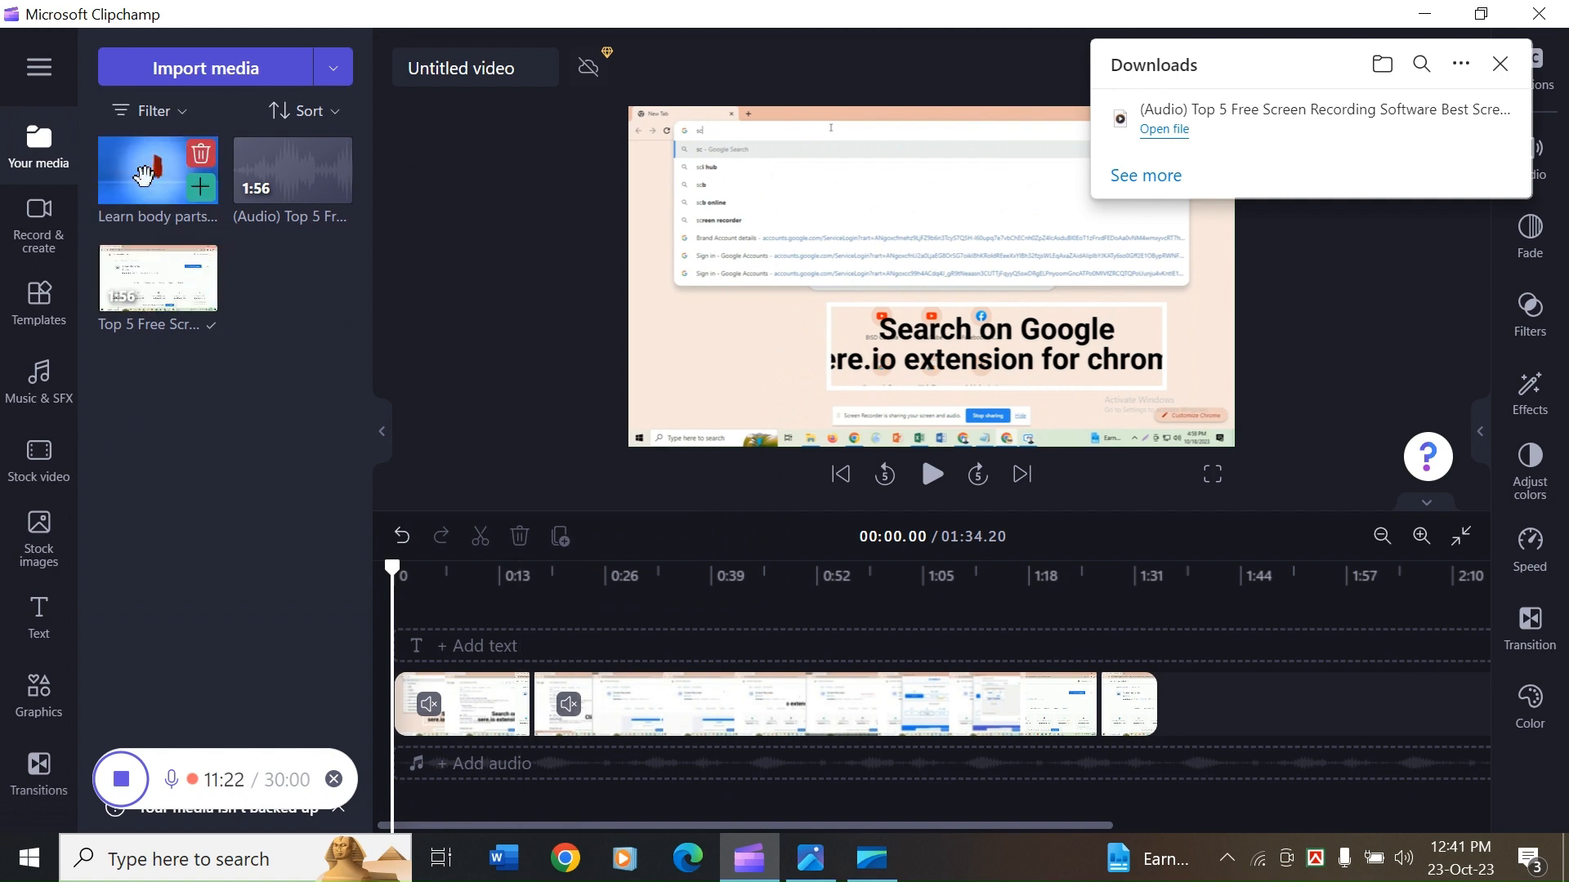
{"action": "left_click_drag", "start_coordinate": [144, 174], "coordinate": [421, 780]}
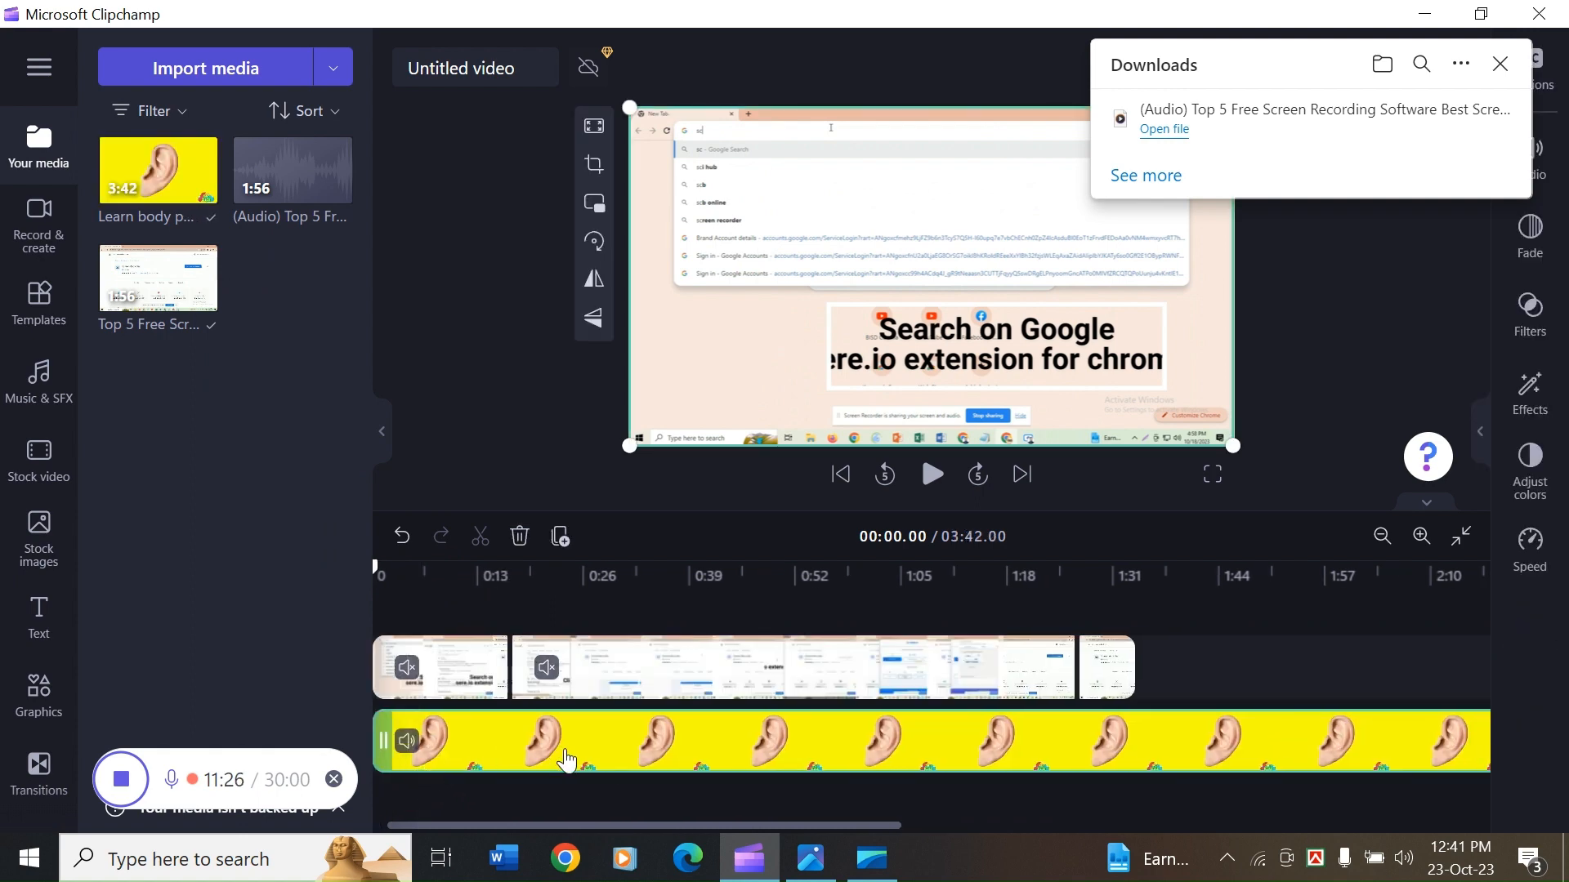
{"action": "left_click", "coordinate": [932, 473]}
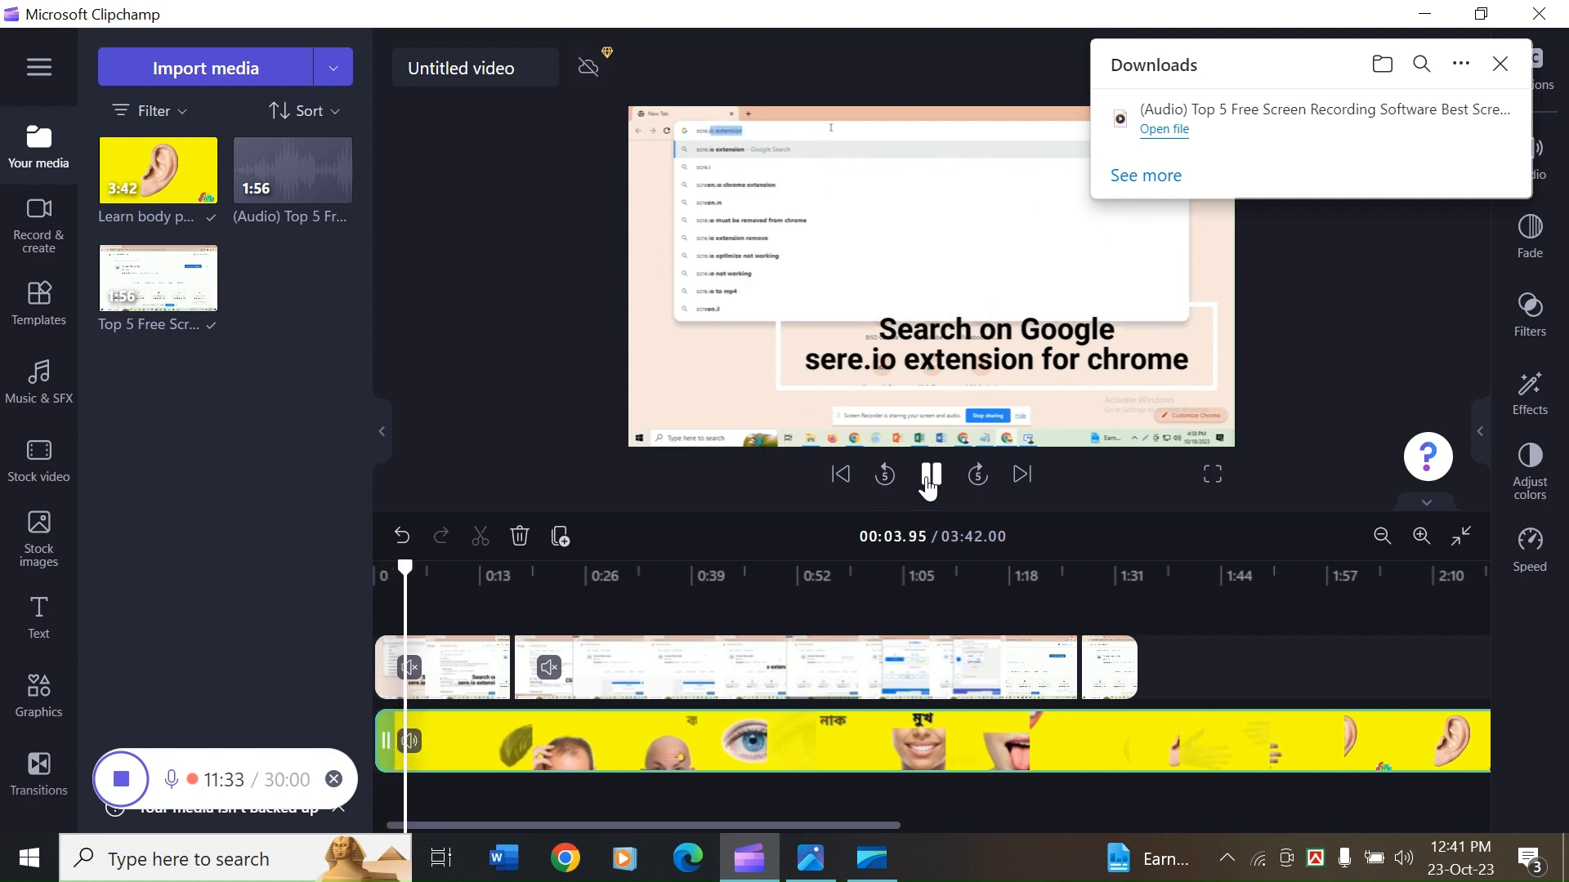
{"action": "left_click", "coordinate": [928, 483]}
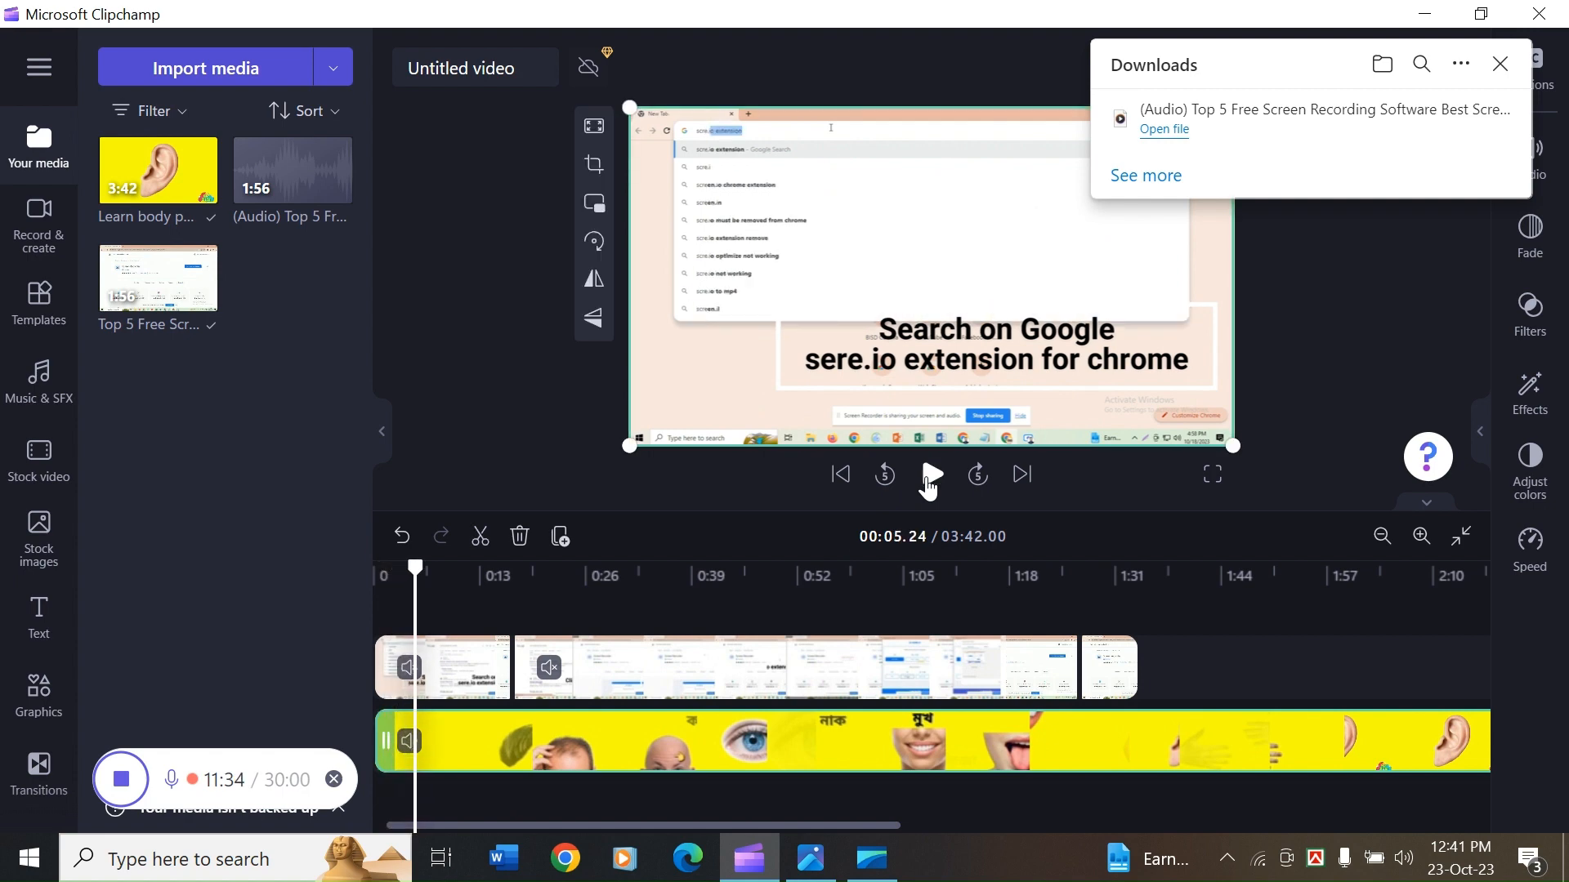
- Detach the audio from the body-parts video on the timeline
{"action": "right_click", "coordinate": [644, 759]}
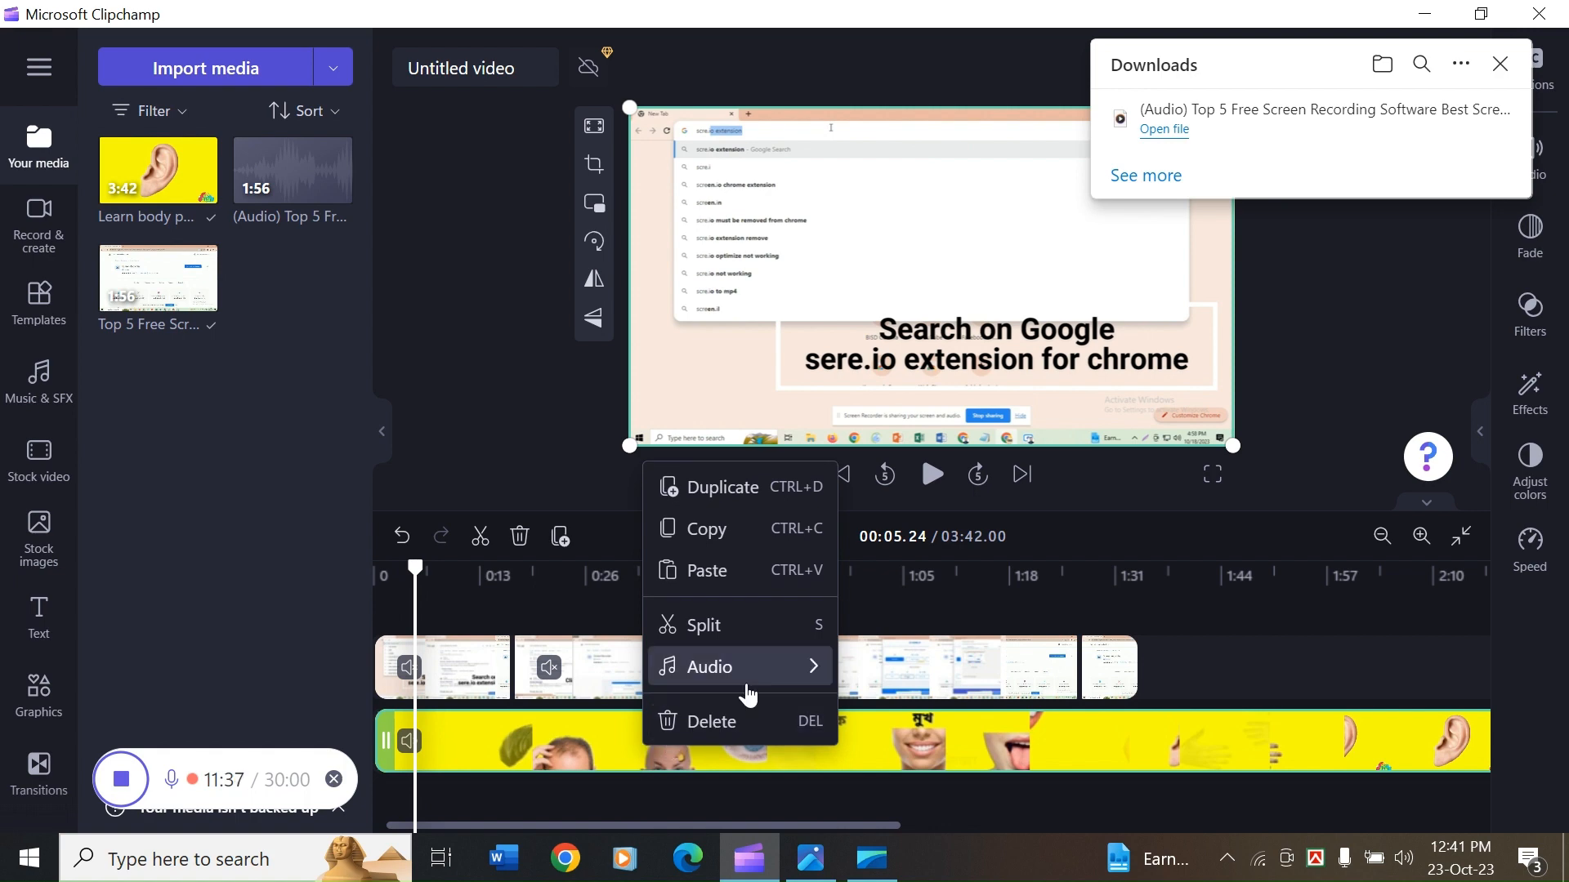
{"action": "mouse_move", "coordinate": [745, 676]}
{"action": "left_click", "coordinate": [893, 716]}
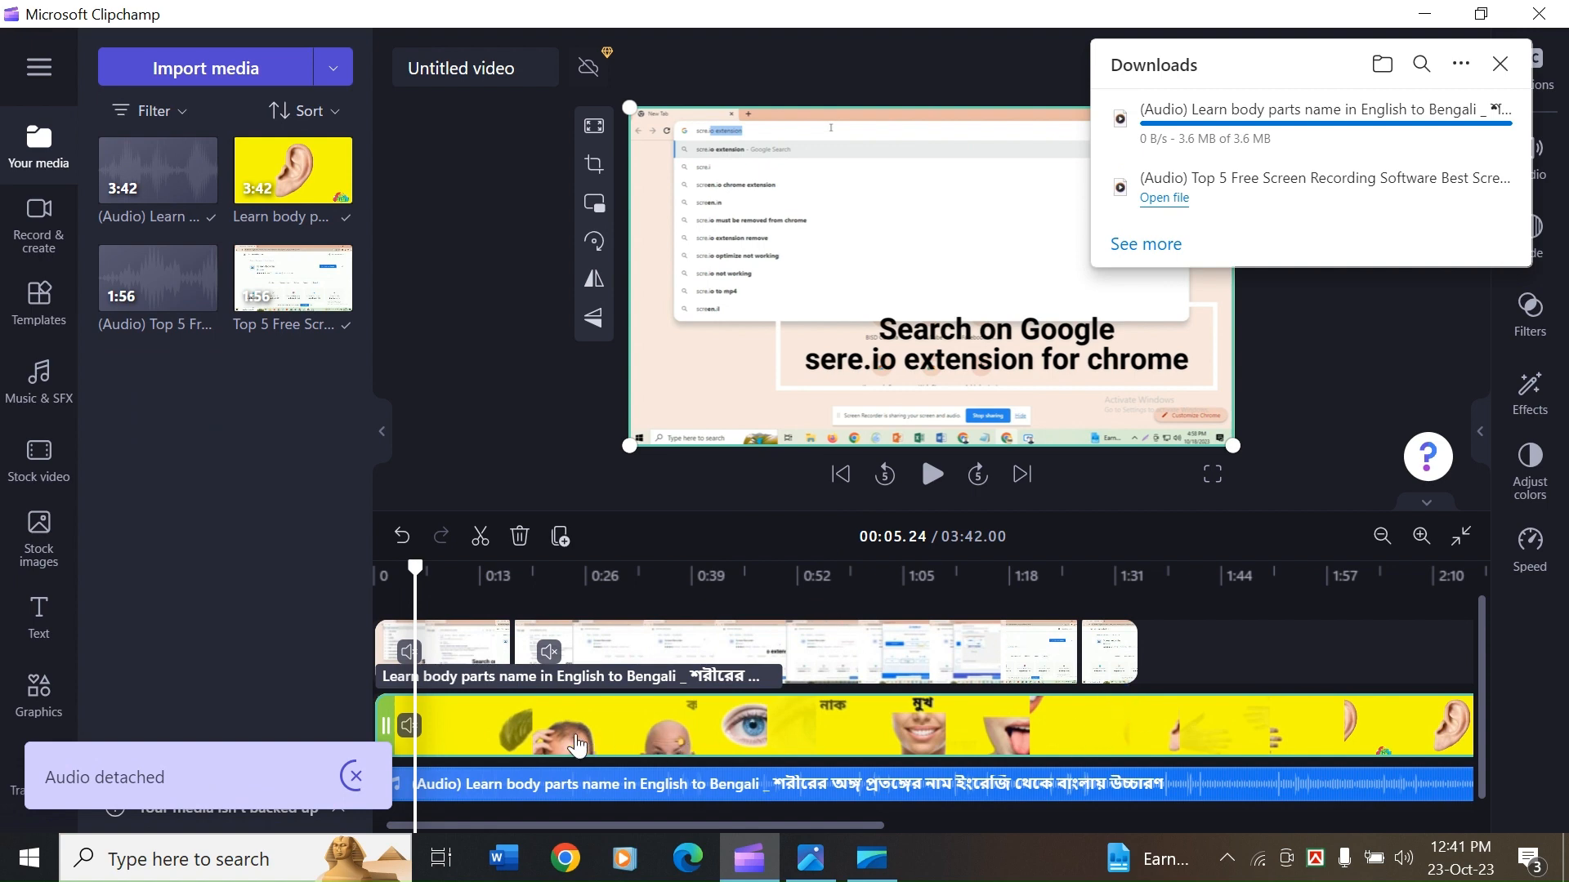
- Move the body-parts video to a track above the screen-recording clips and play it briefly
{"action": "left_click_drag", "start_coordinate": [575, 745], "coordinate": [553, 629]}
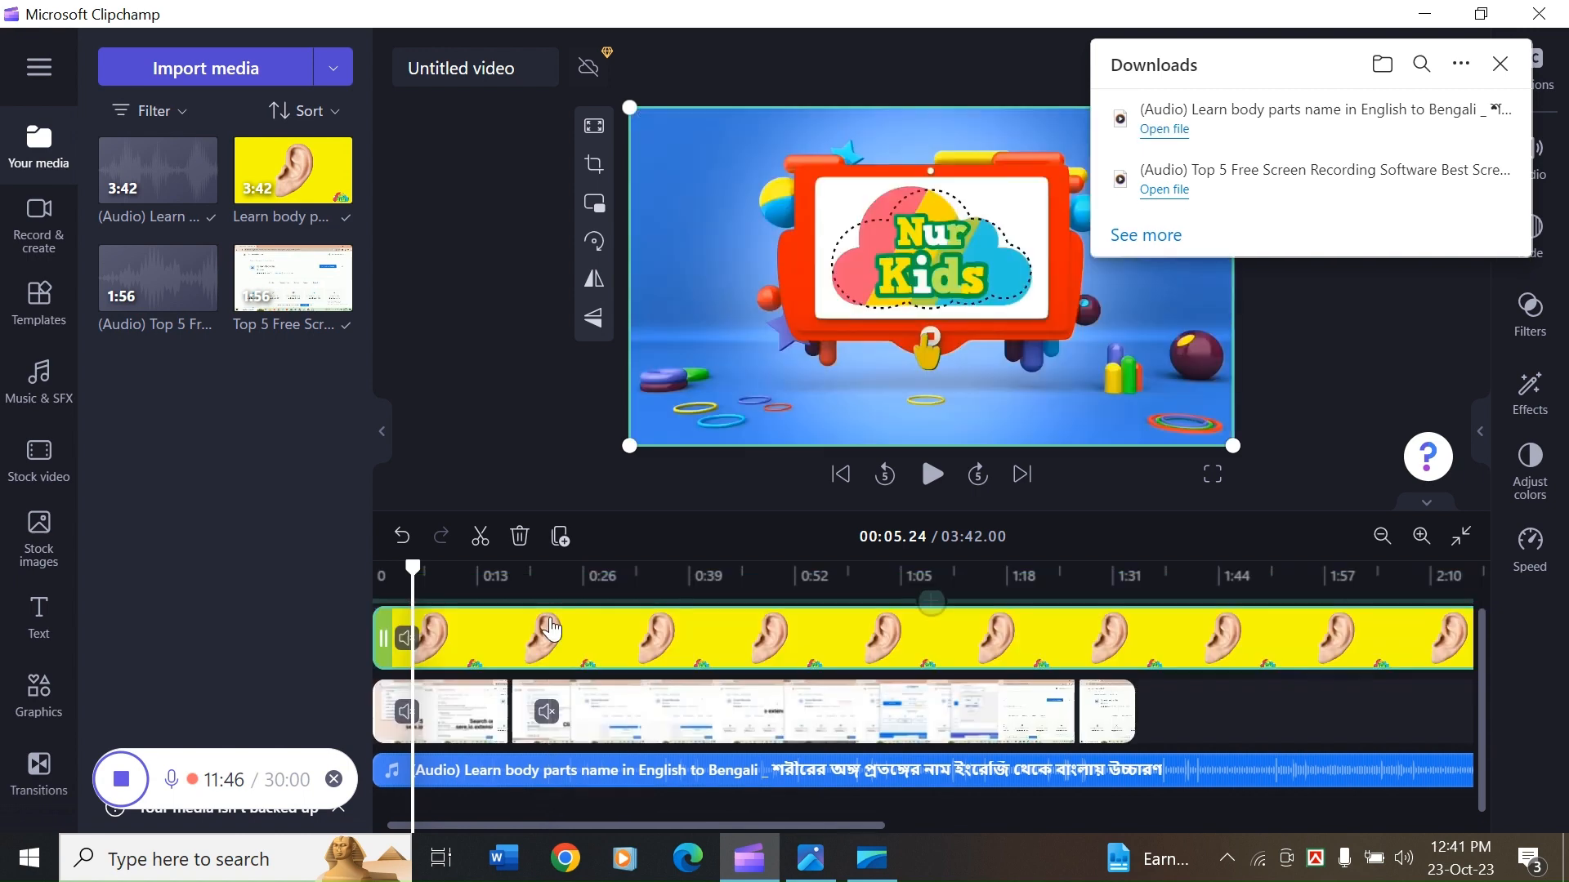
{"action": "left_click", "coordinate": [934, 476]}
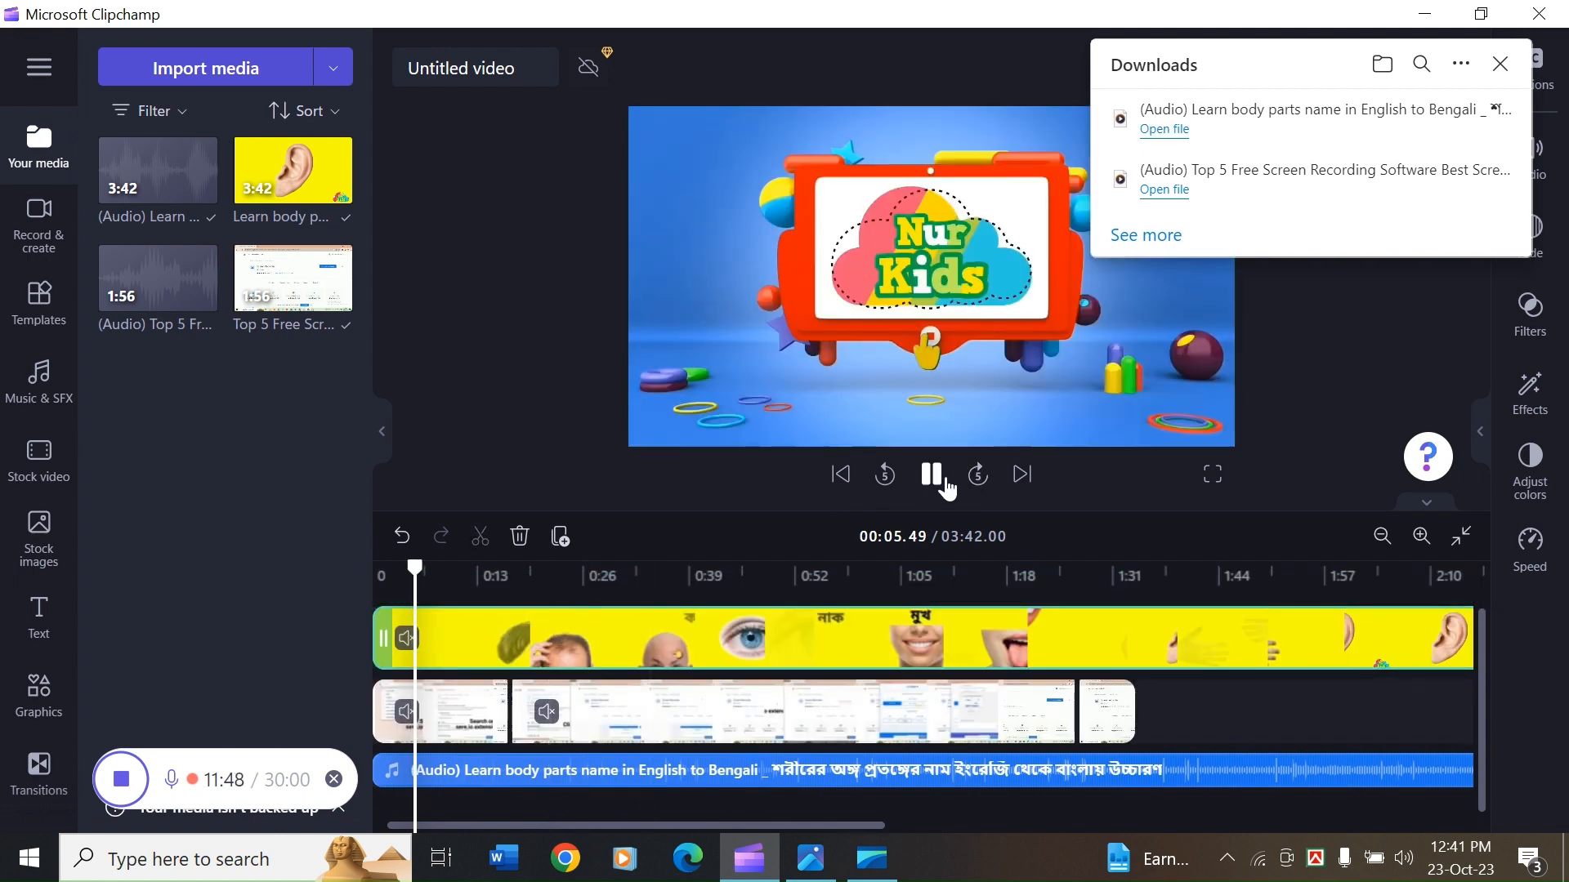
{"action": "left_click", "coordinate": [934, 476]}
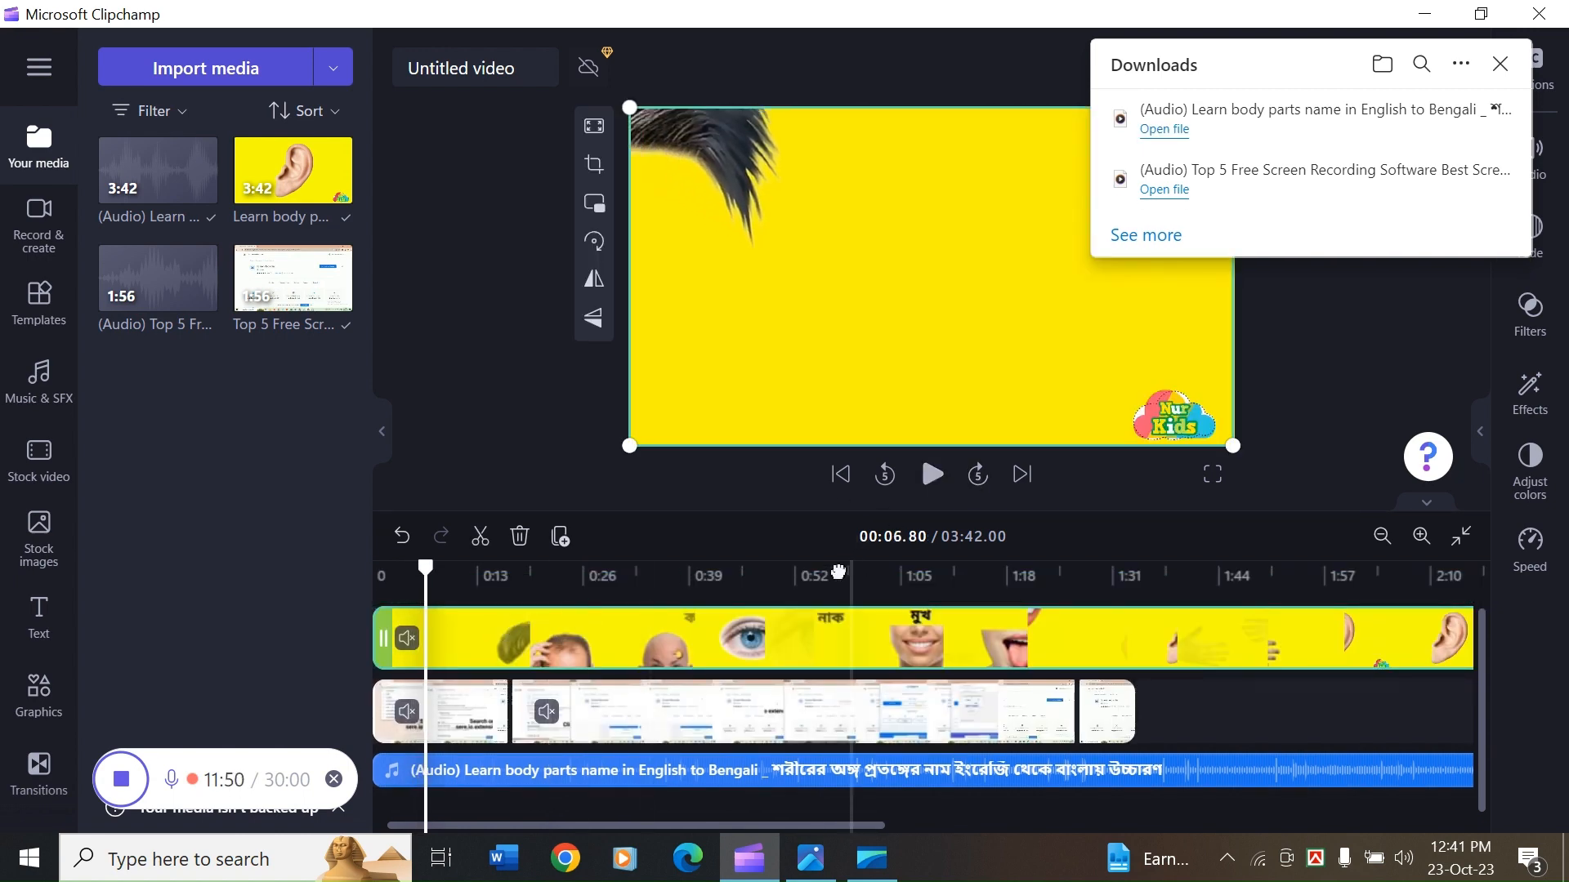
- Delete the body-parts video from the timeline's uppermost track
{"action": "left_click", "coordinate": [552, 770]}
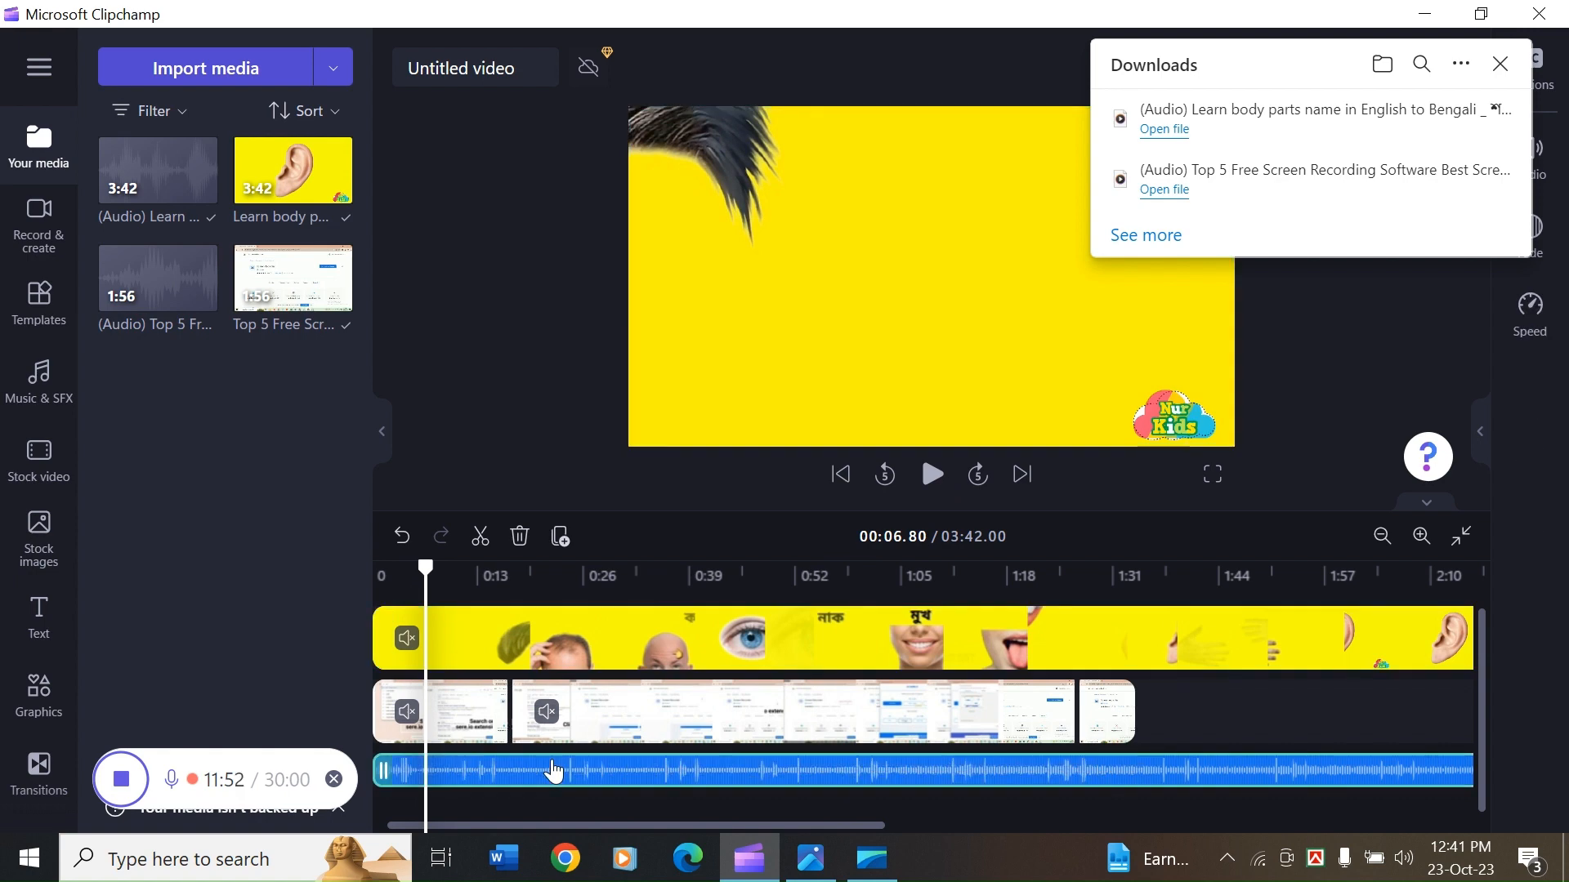
{"action": "left_click", "coordinate": [548, 648]}
{"action": "key", "text": "Delete"}
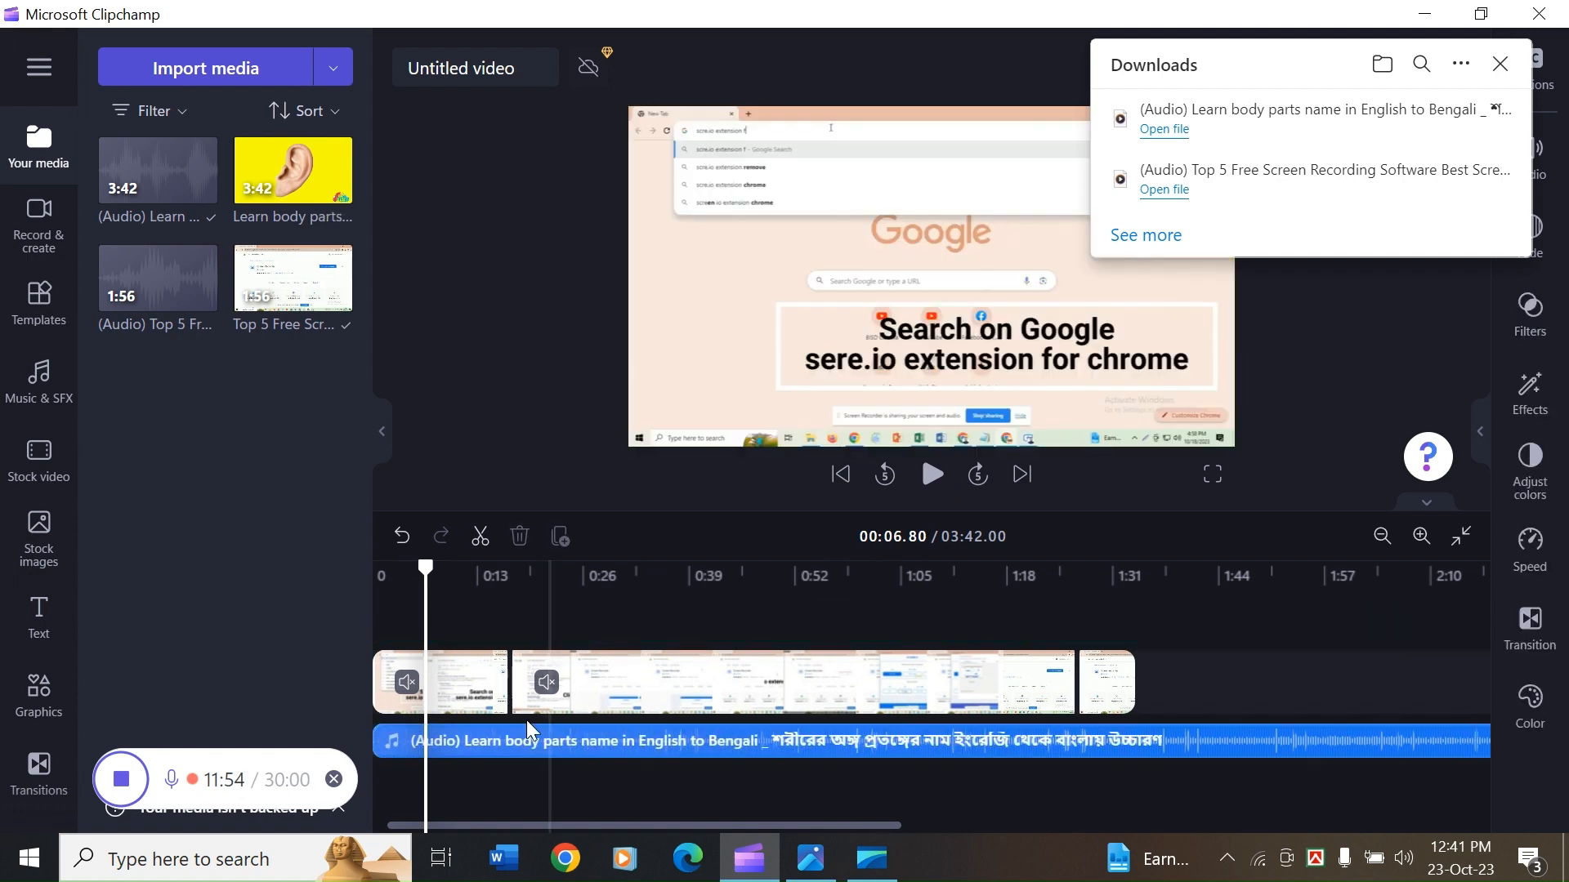
- Play the screen-recording clips together with the body-parts audio, and dismiss the downloads list
{"action": "left_click", "coordinate": [543, 748]}
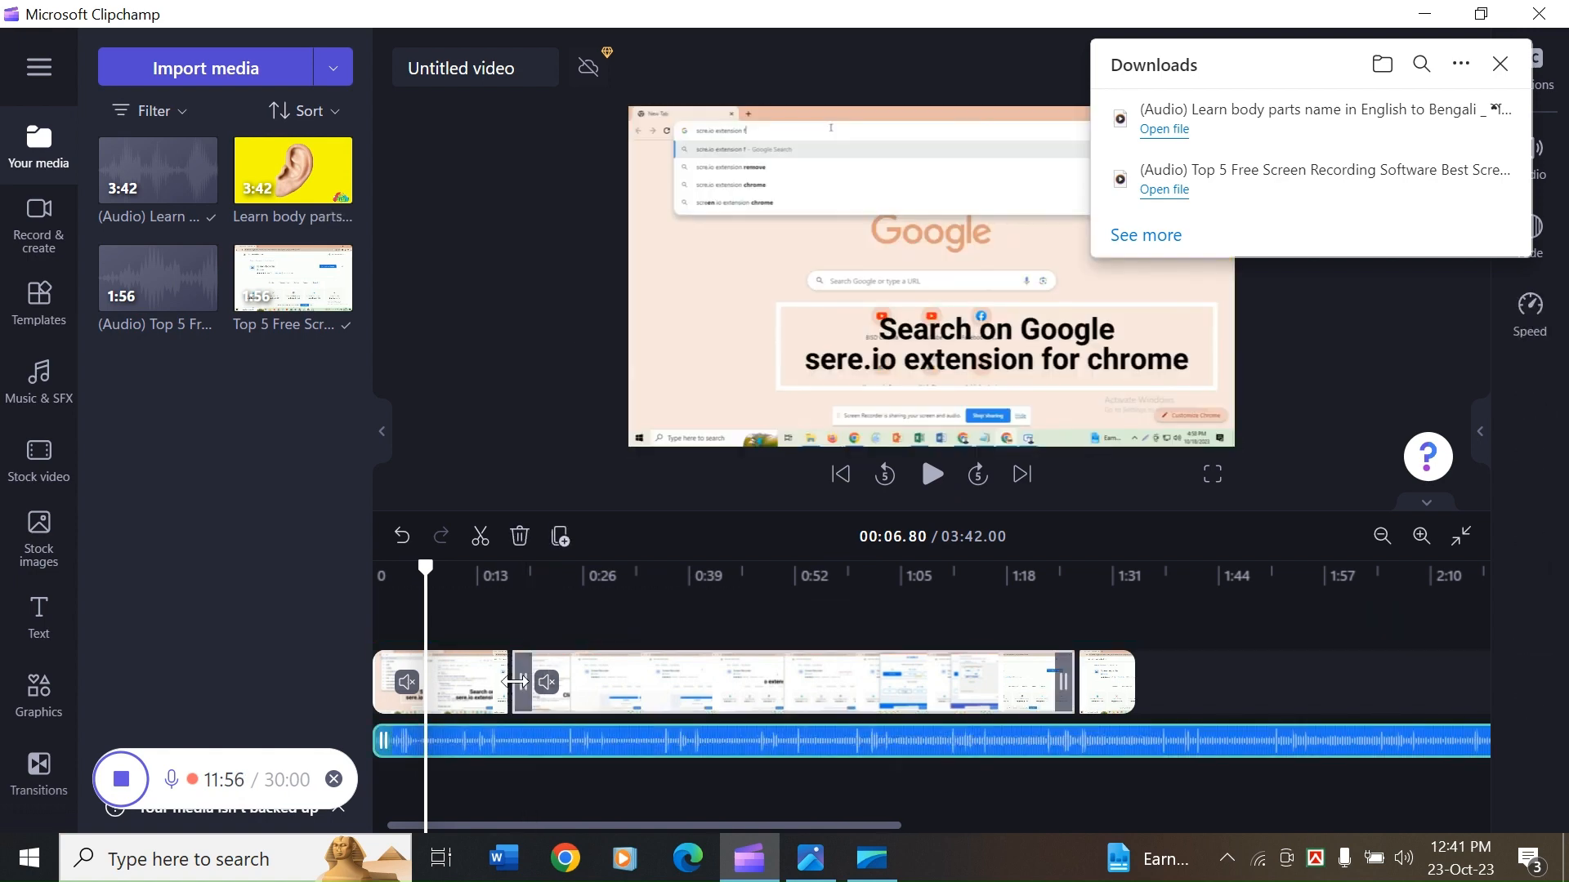
{"action": "left_click", "coordinate": [936, 493]}
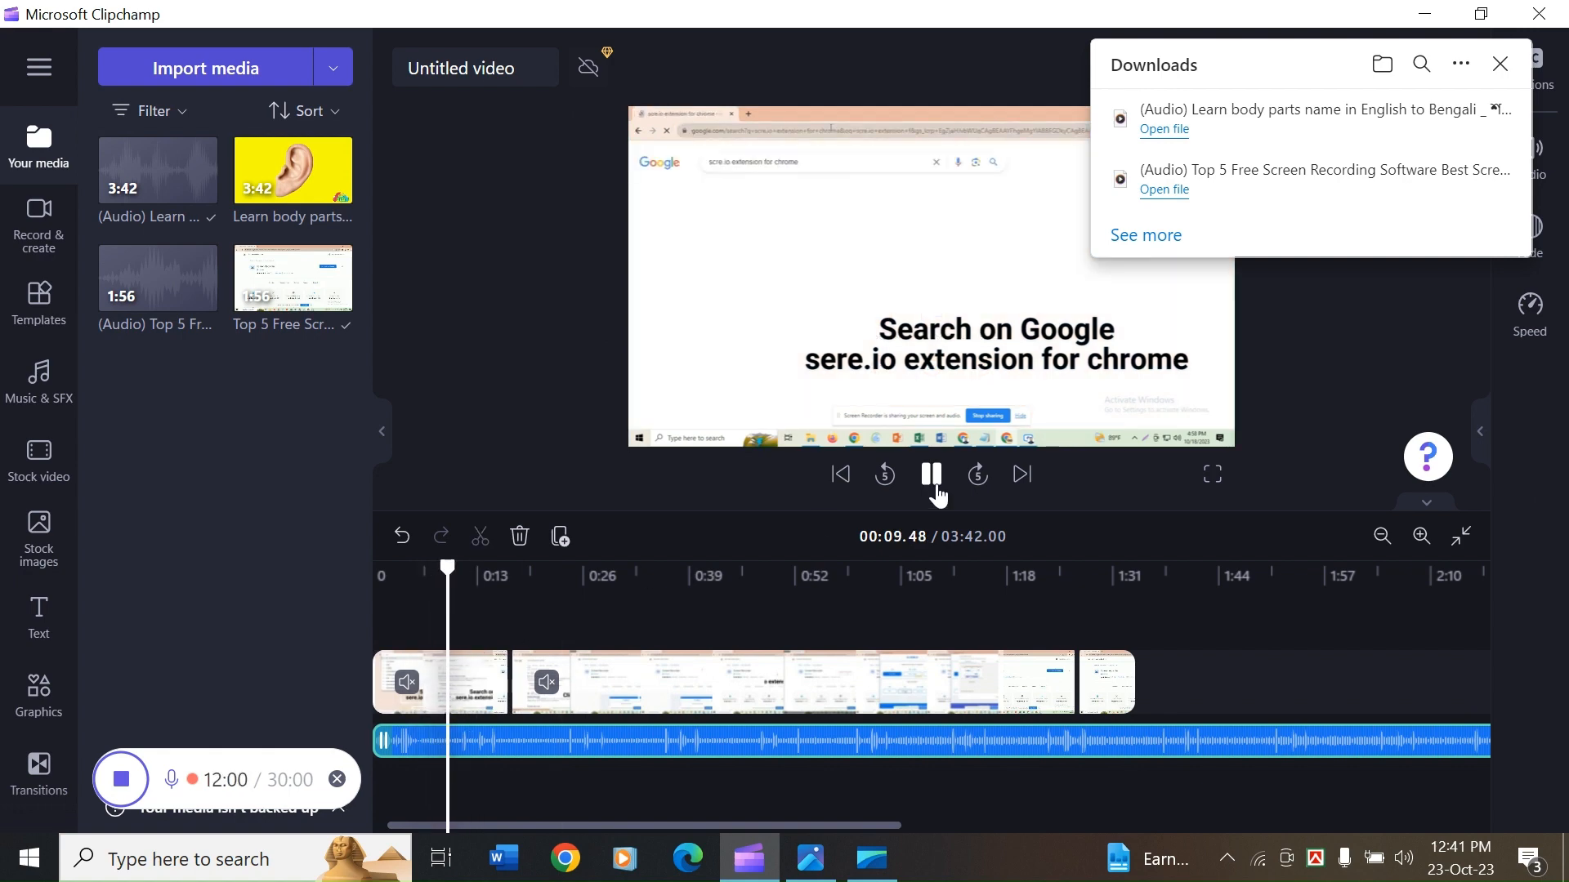
{"action": "left_click", "coordinate": [936, 489]}
{"action": "left_click", "coordinate": [1500, 64]}
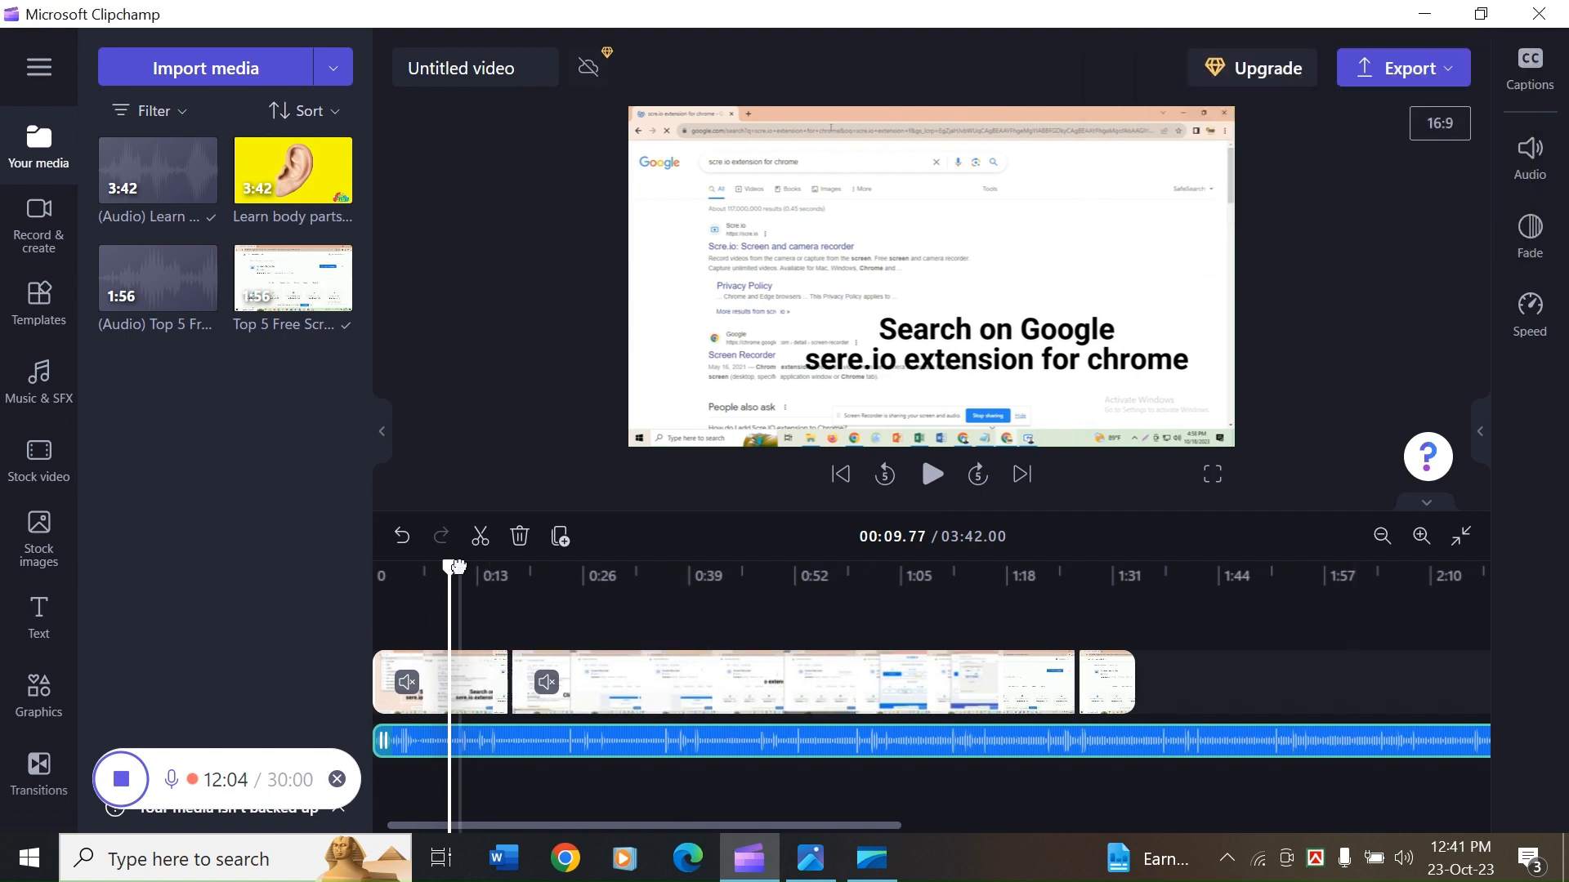
- Split the body-parts audio at the end of the last video clip and delete the excess part
{"action": "left_click_drag", "start_coordinate": [453, 572], "coordinate": [1134, 592]}
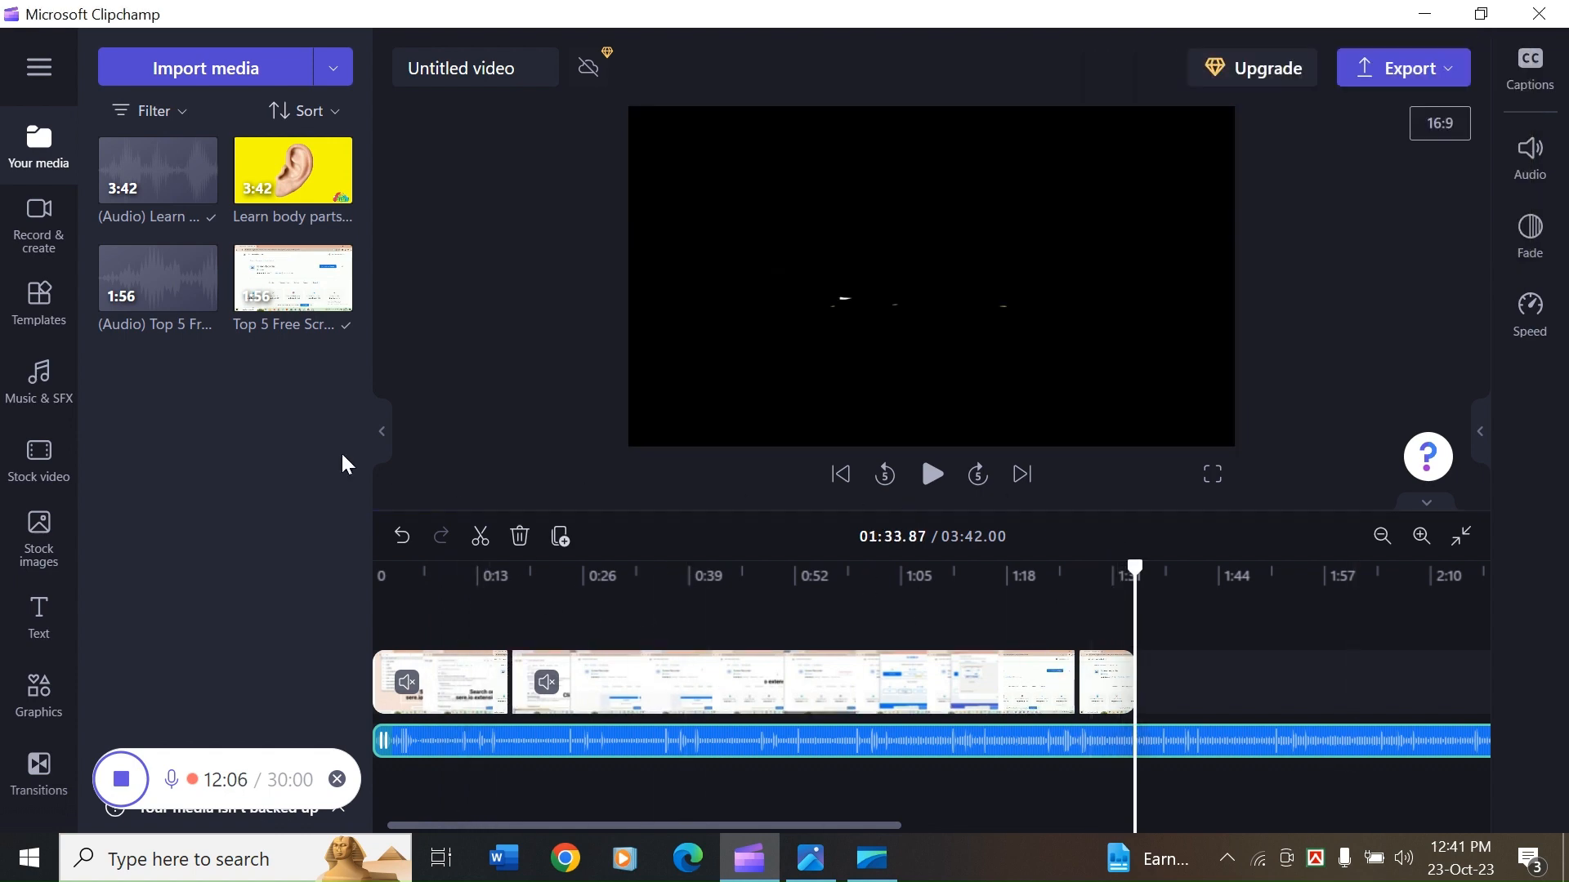
{"action": "left_click", "coordinate": [482, 535]}
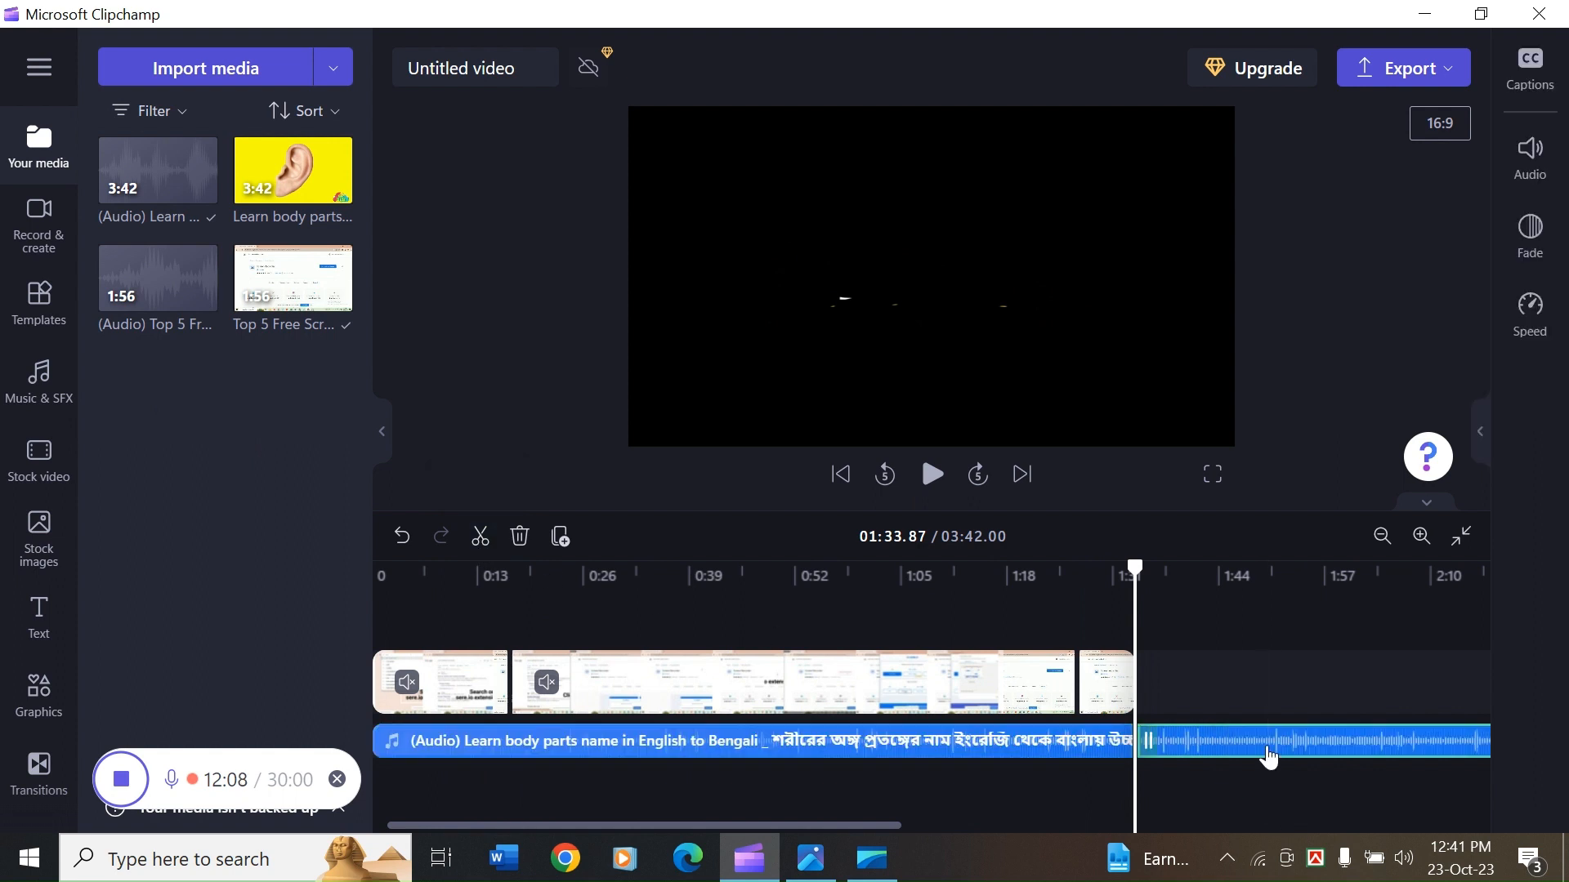
{"action": "key", "text": "Delete"}
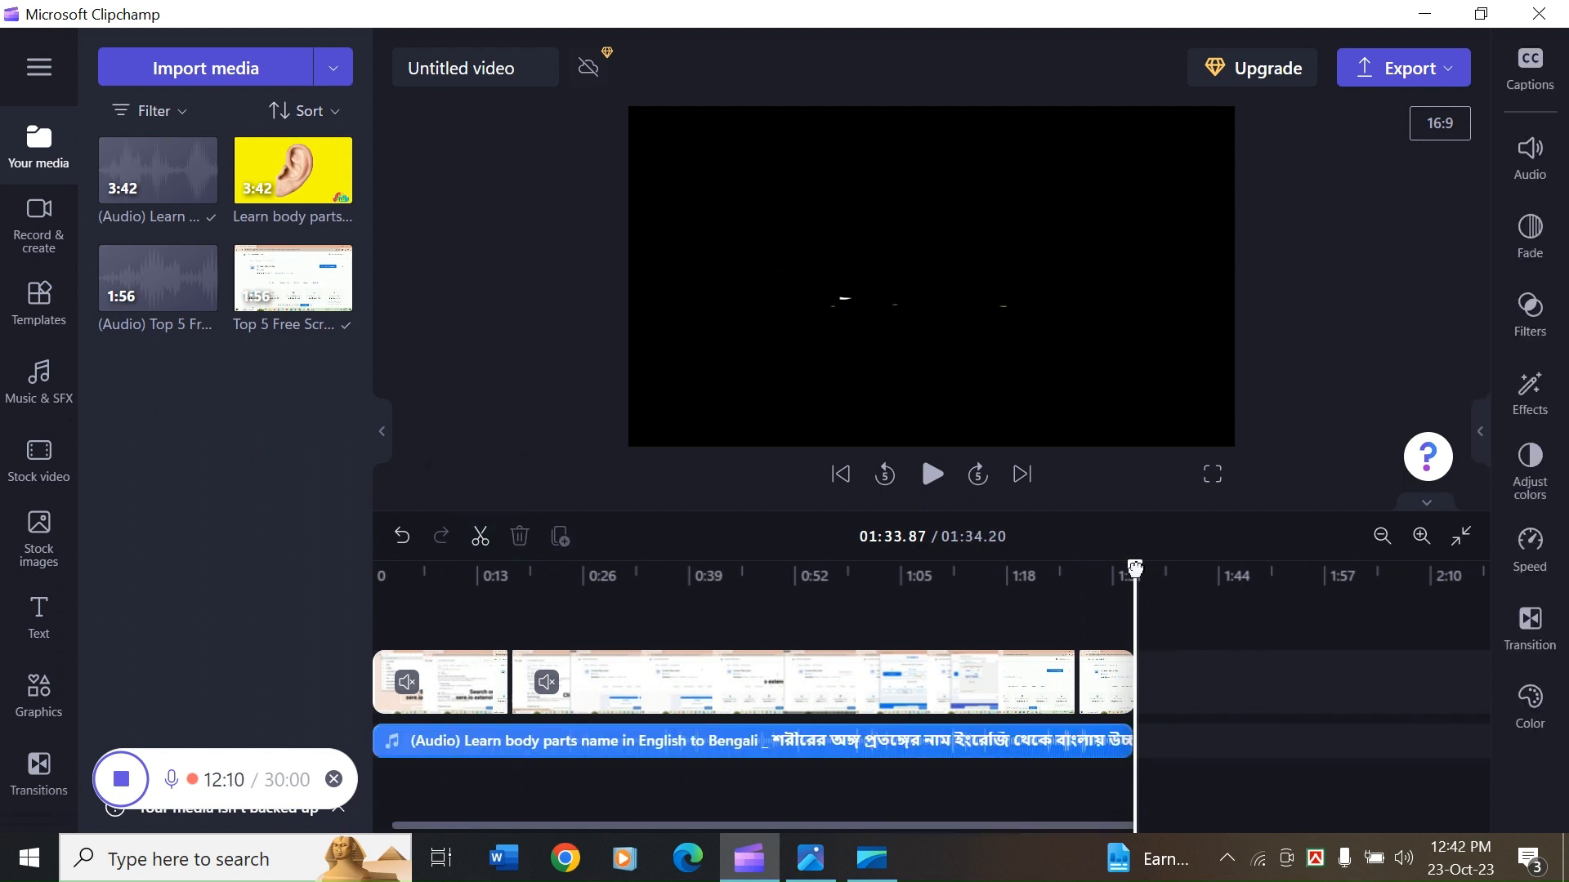
- Return the playhead to the timeline's start and minimize the editor to show the desktop
{"action": "left_click_drag", "start_coordinate": [1135, 570], "coordinate": [360, 679]}
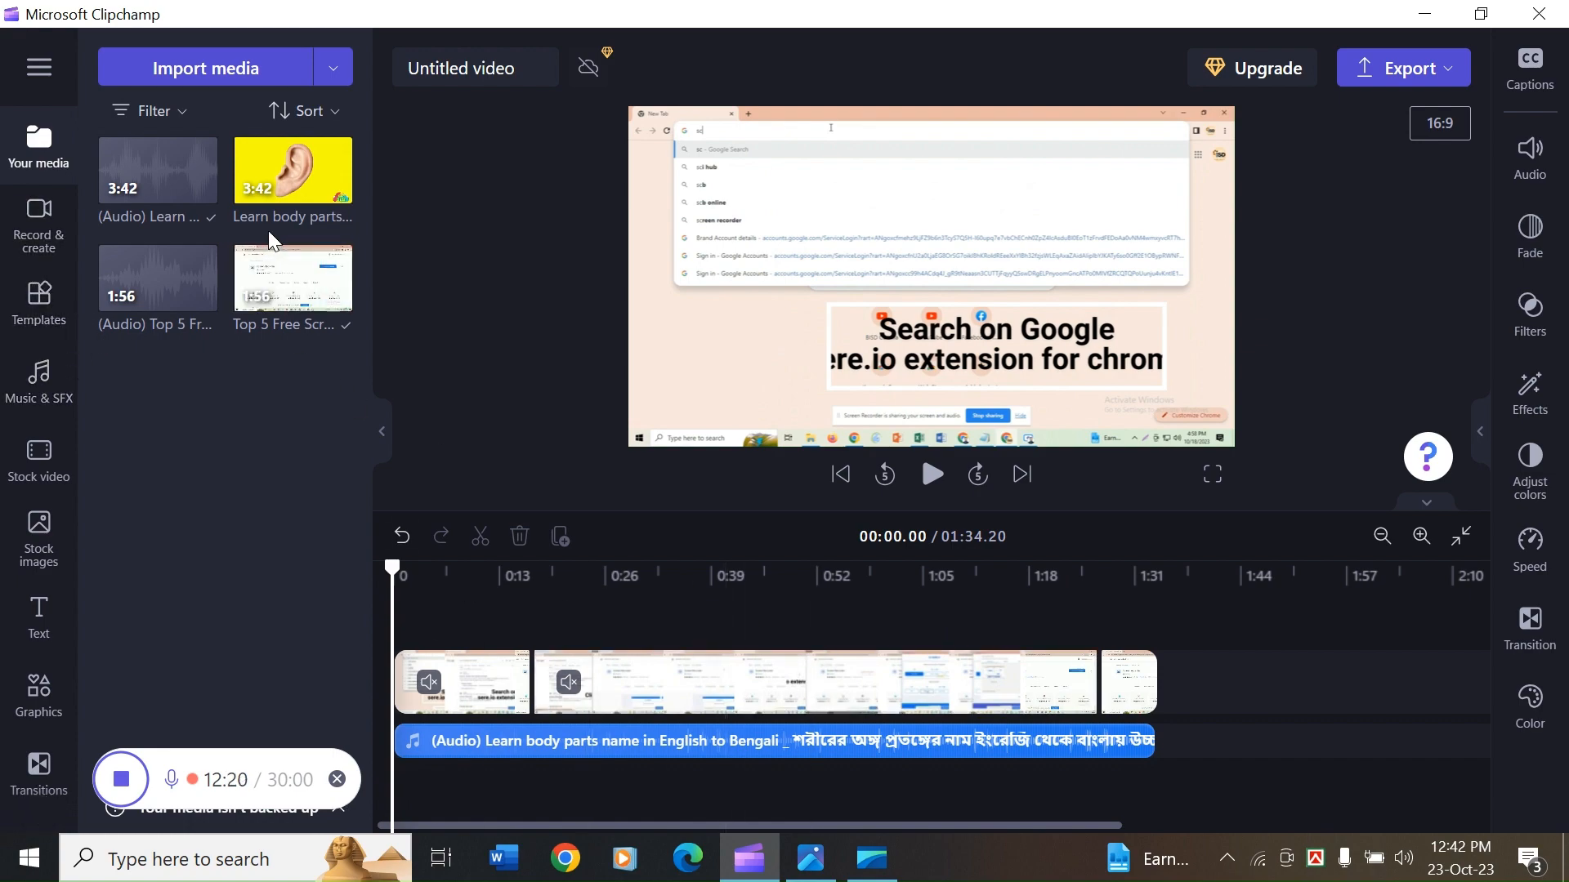
{"action": "left_click", "coordinate": [1423, 14]}
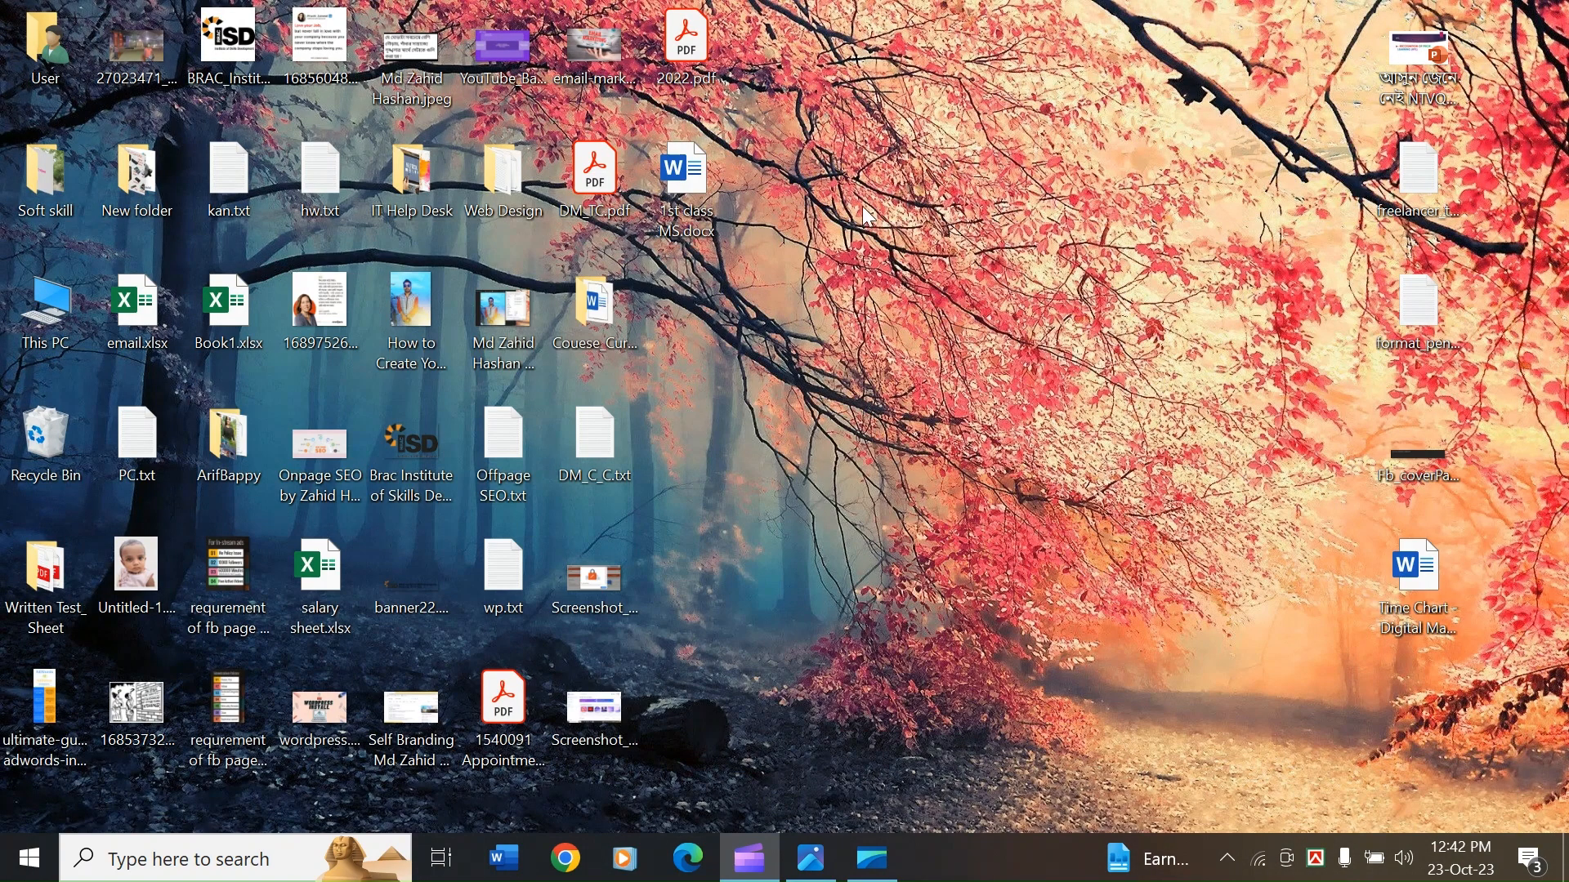
- Open the 1st class MS.docx document from the desktop and switch back to the Clipchamp editor
{"action": "double_click", "coordinate": [696, 168]}
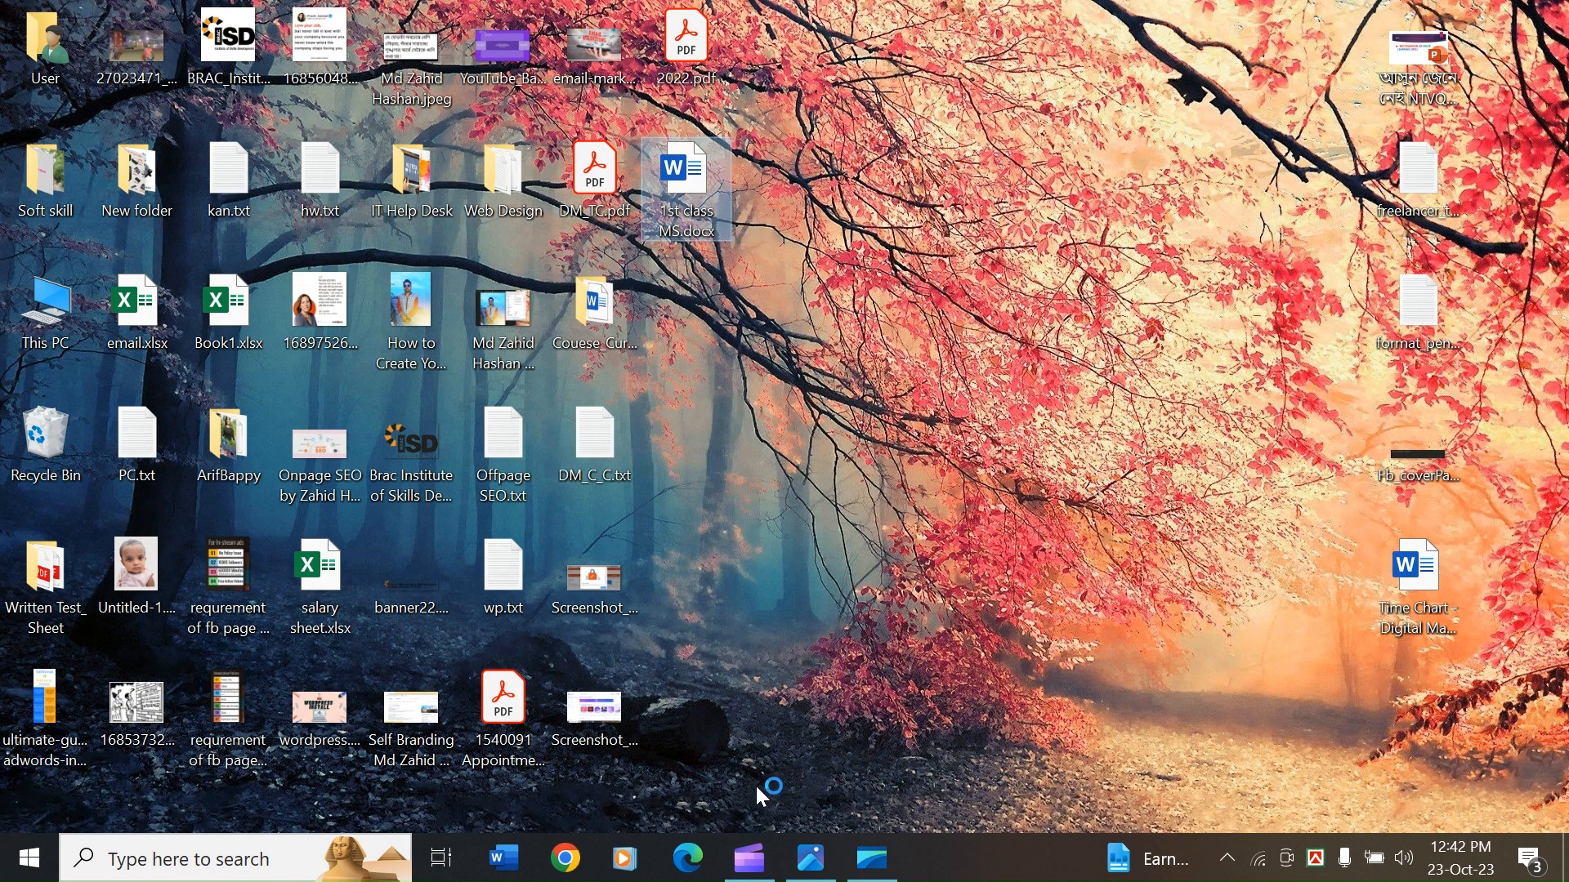
{"action": "left_click", "coordinate": [770, 862]}
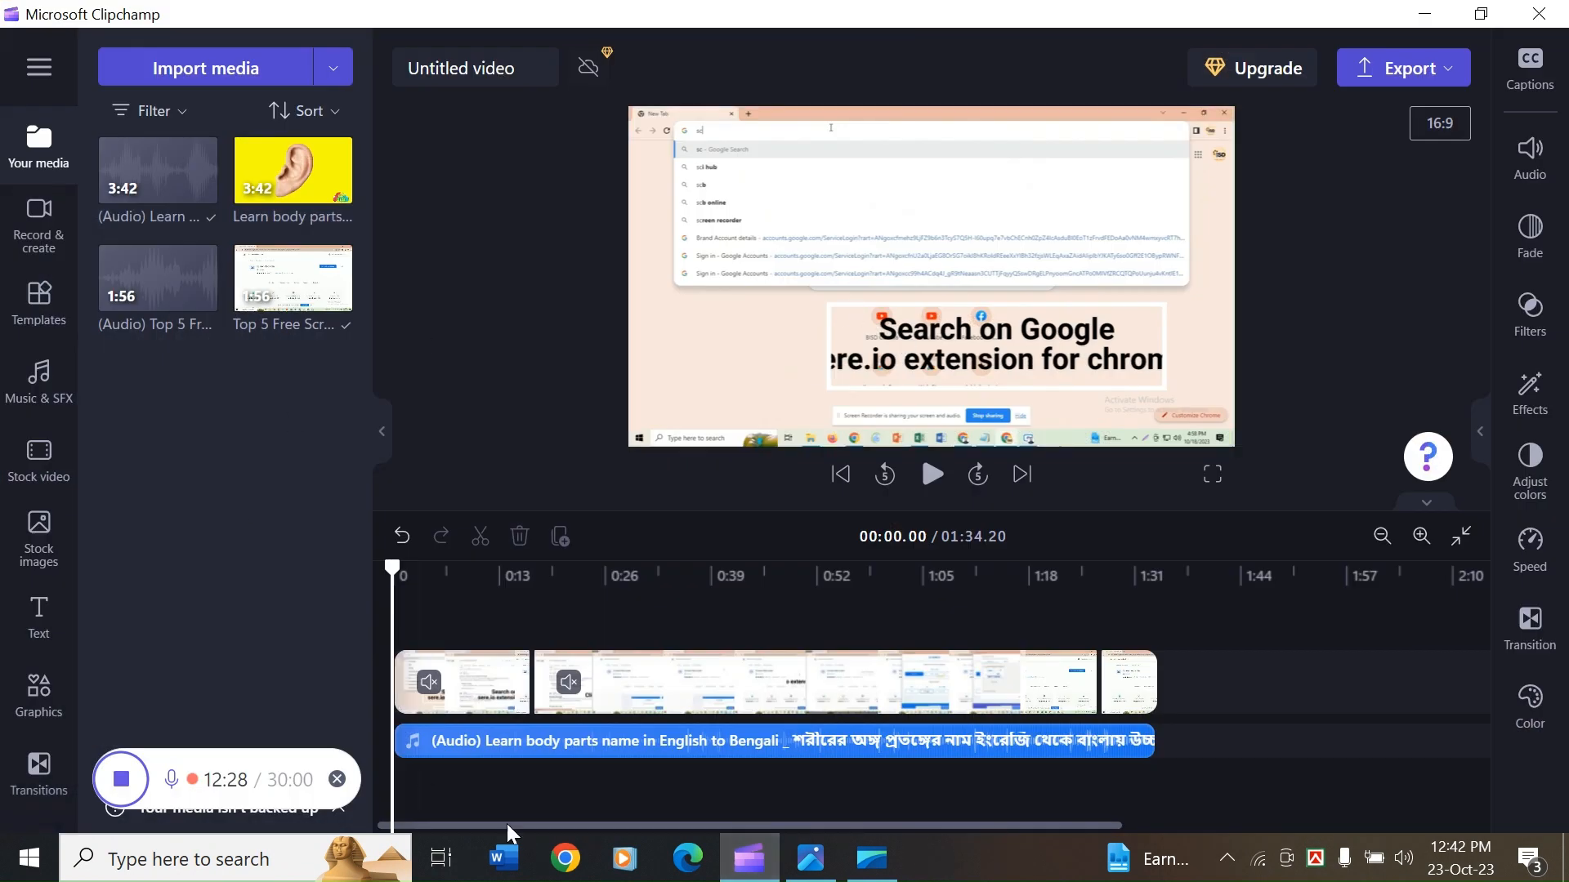
- Browse the recording and music options, and add the orange powder explosion from the Clipchamp selects stock videos at the timeline's start
{"action": "left_click", "coordinate": [54, 236]}
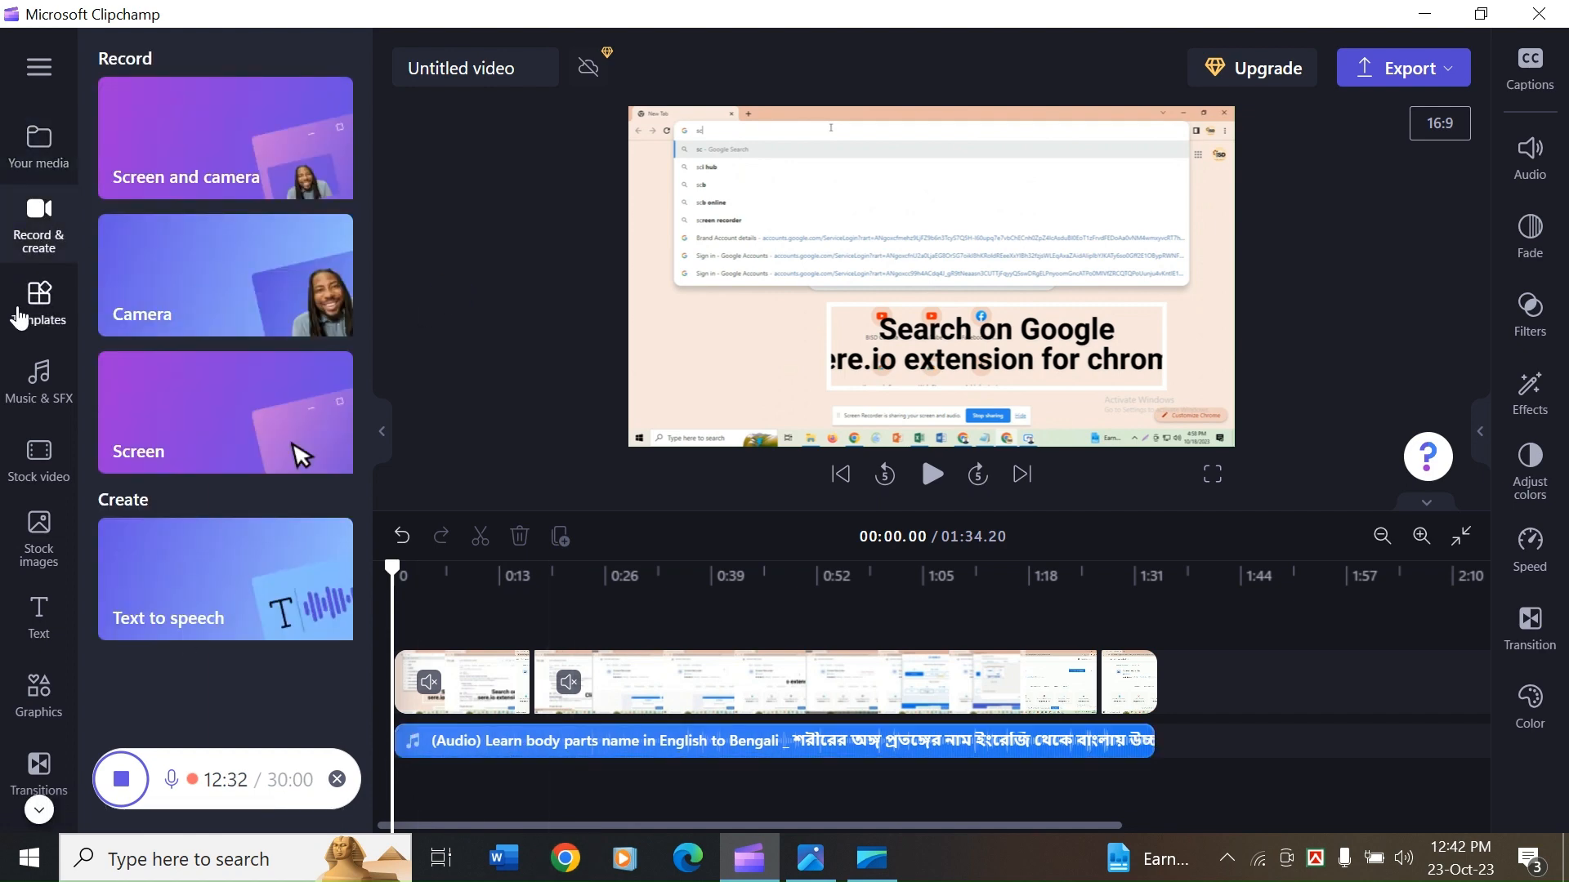
{"action": "left_click", "coordinate": [40, 400]}
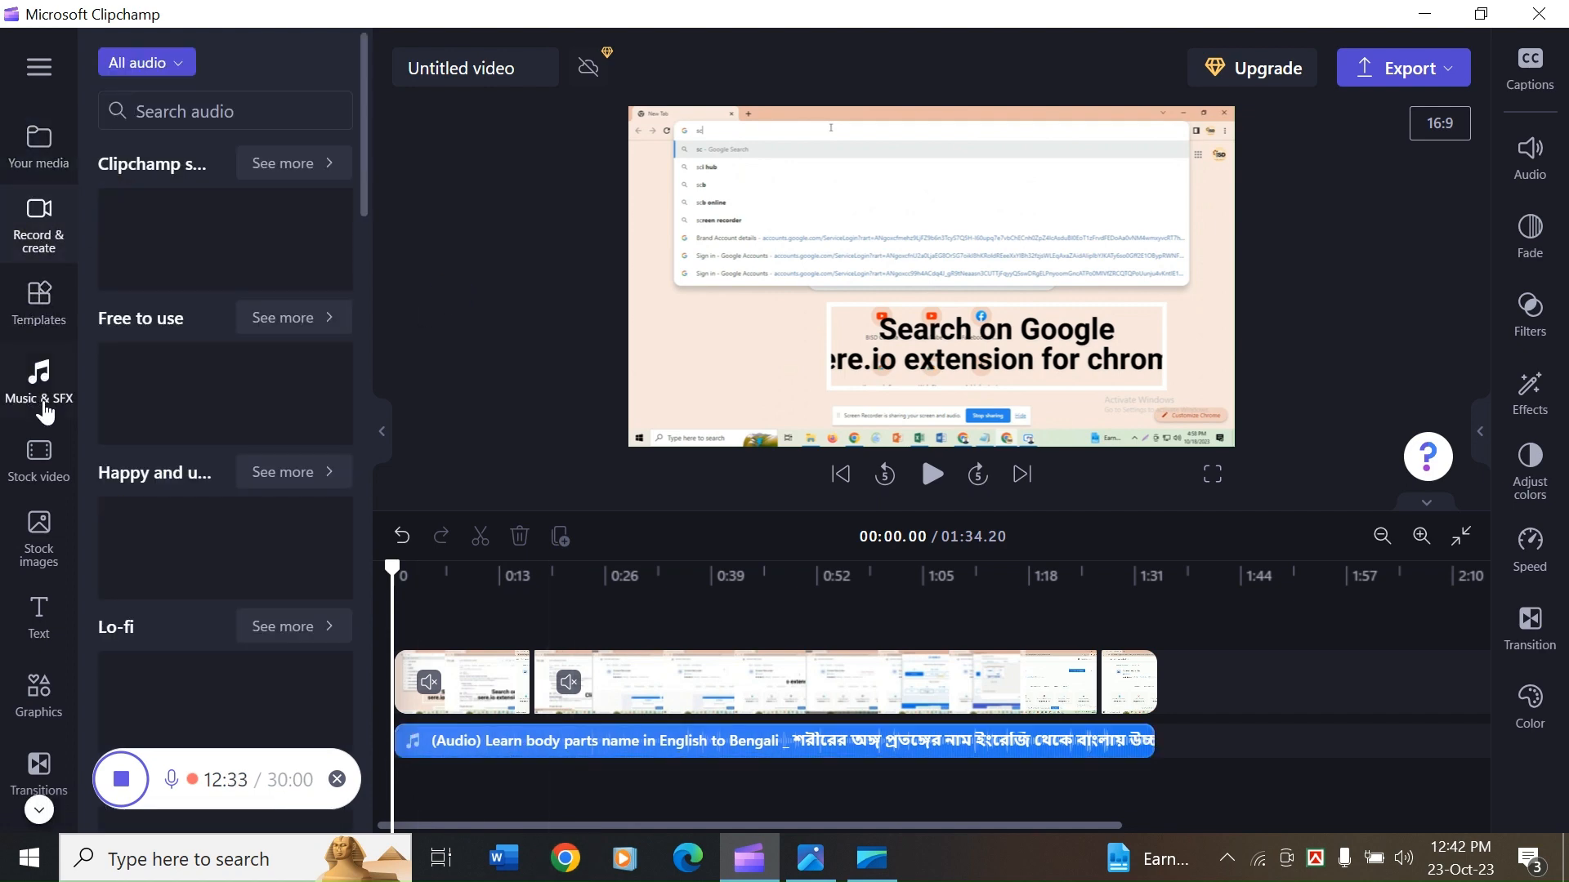
{"action": "left_click", "coordinate": [52, 480]}
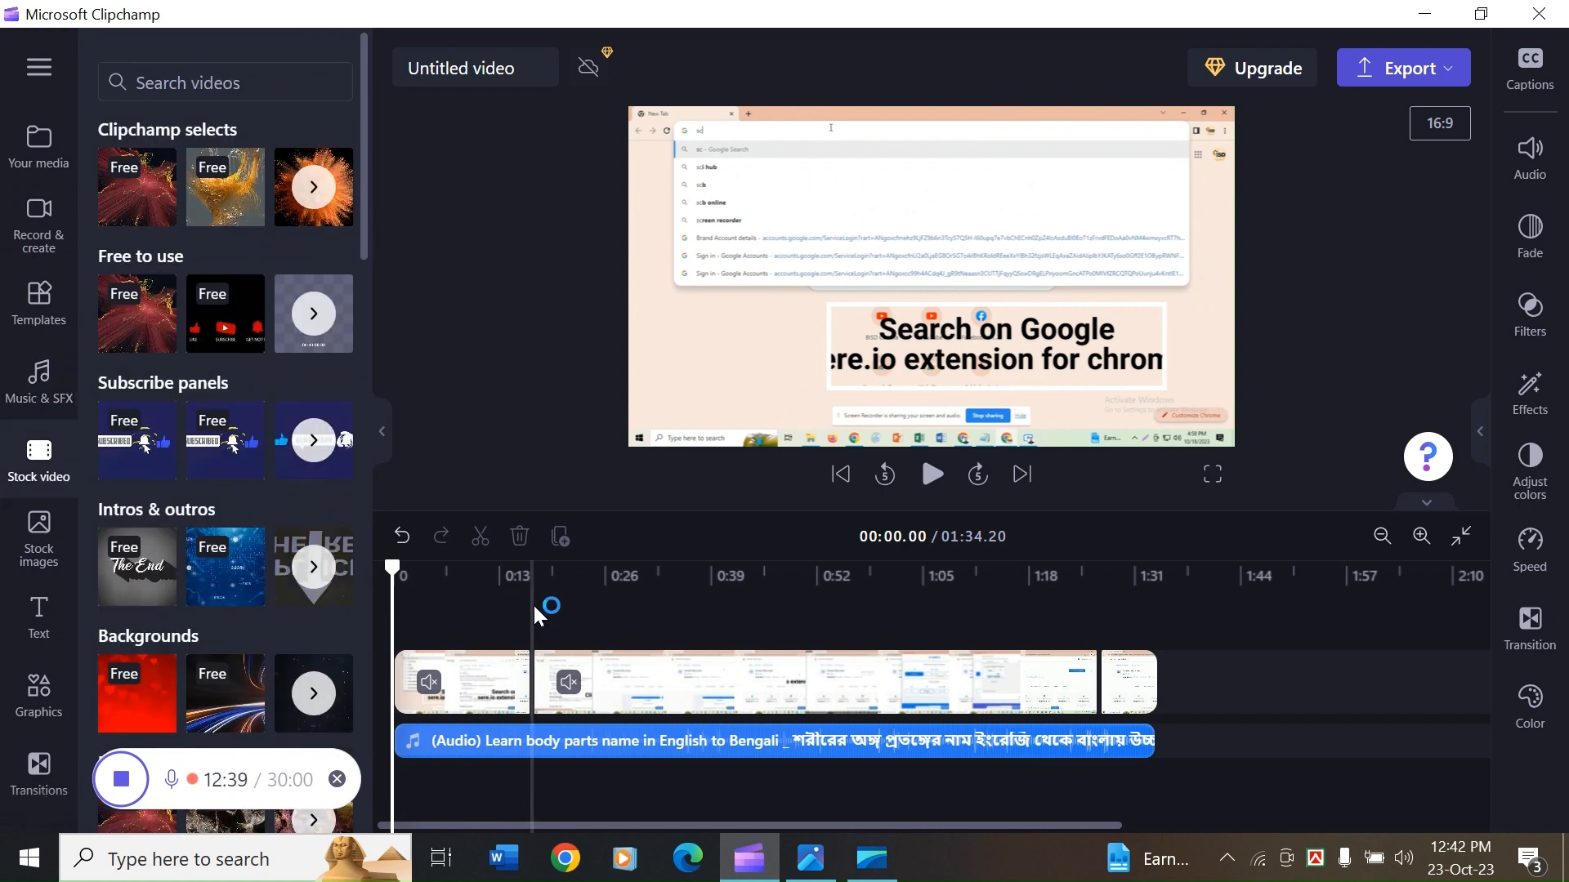
{"action": "left_click", "coordinate": [331, 193]}
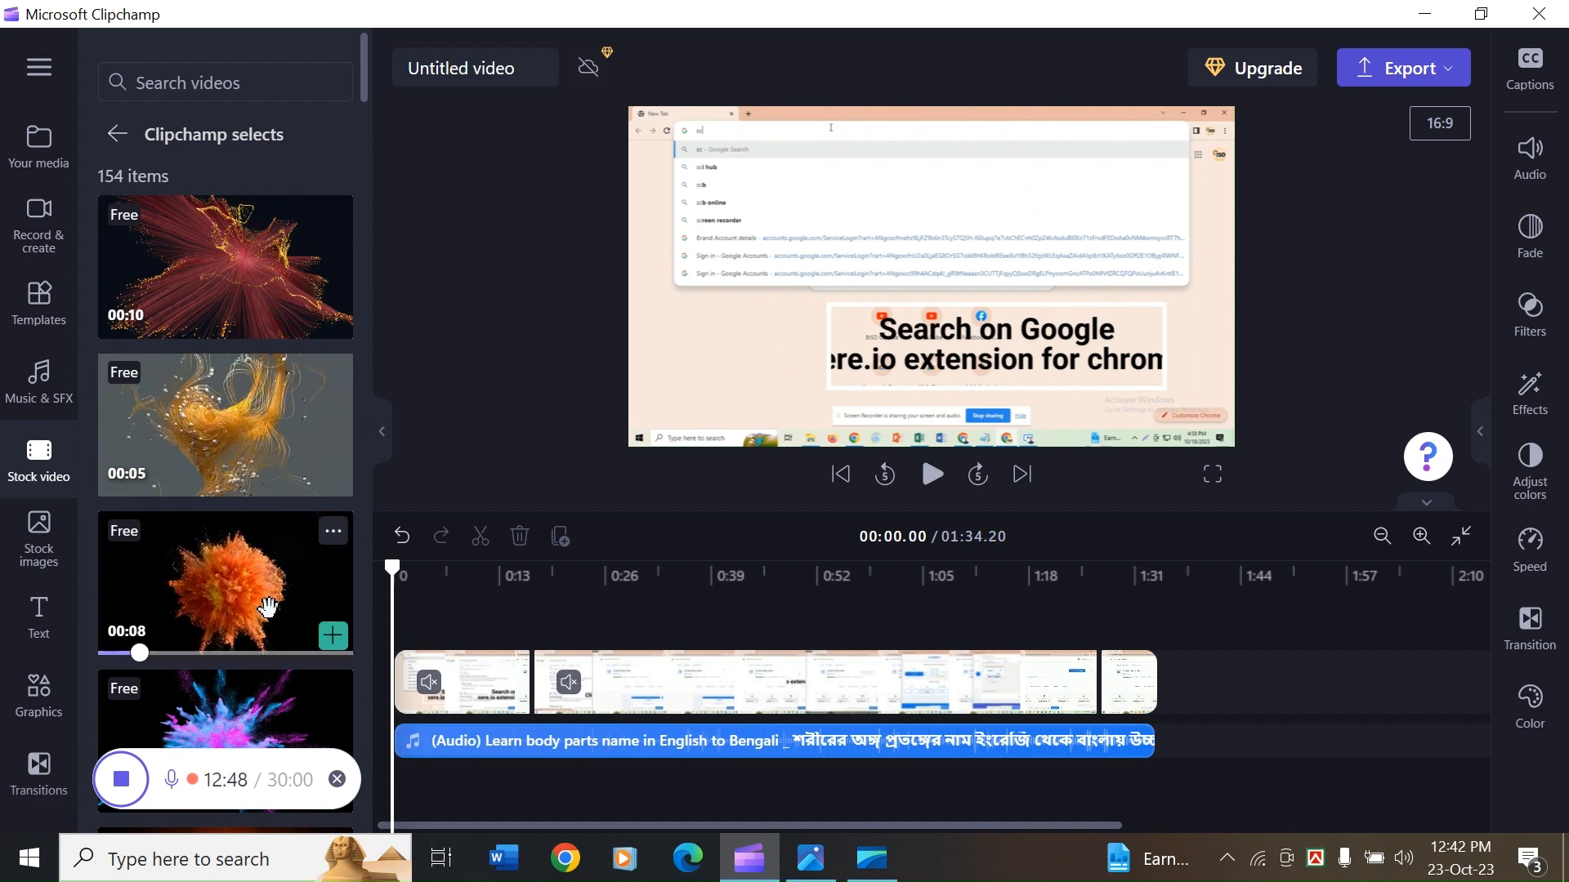
{"action": "left_click", "coordinate": [333, 636]}
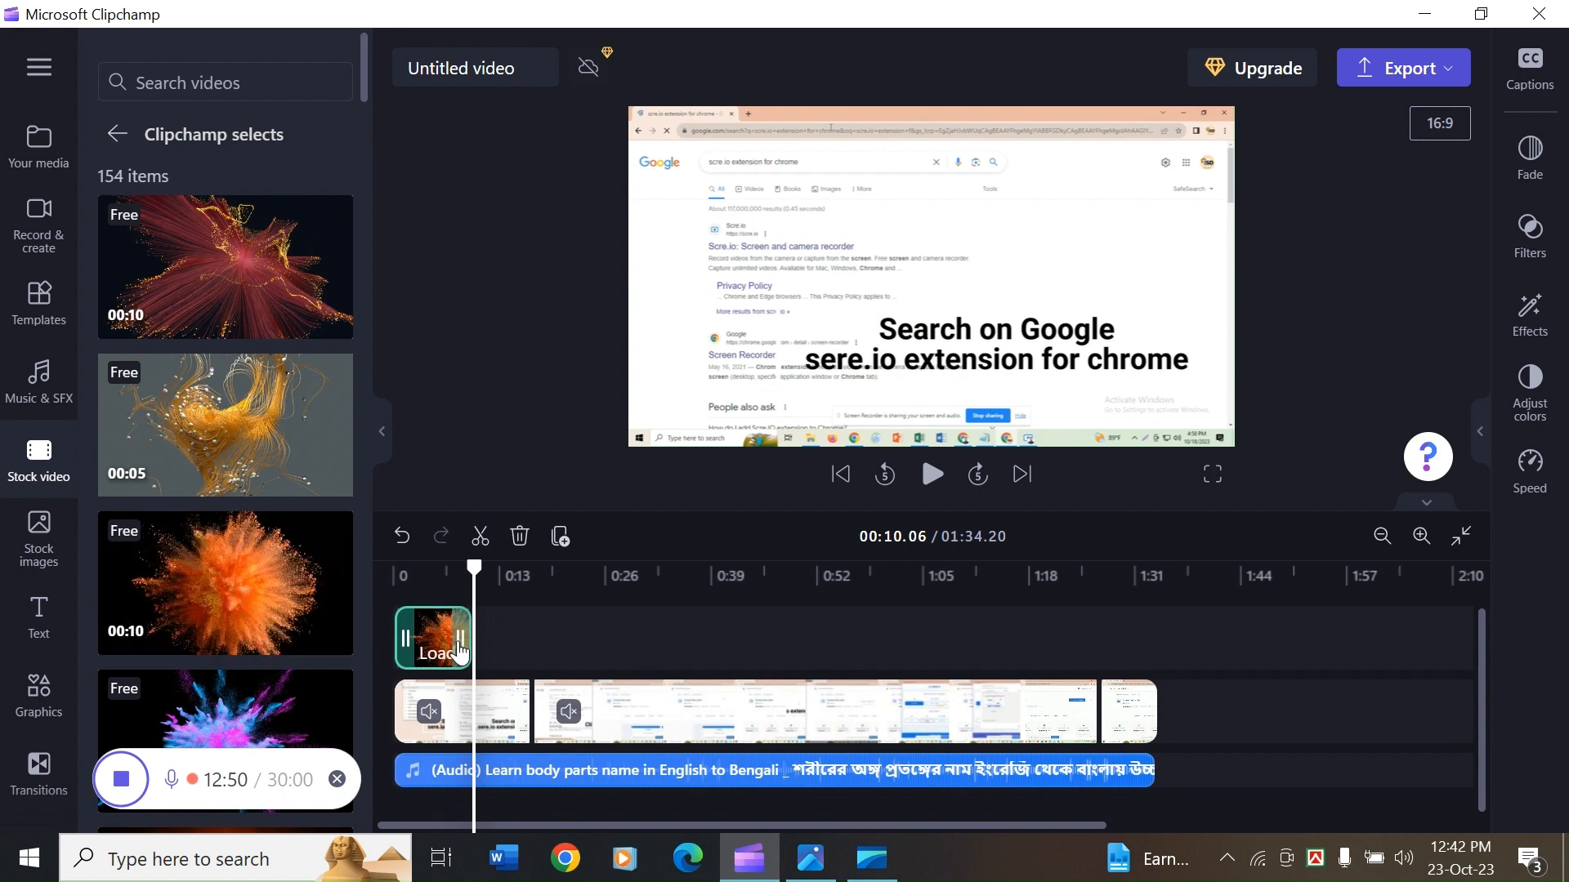